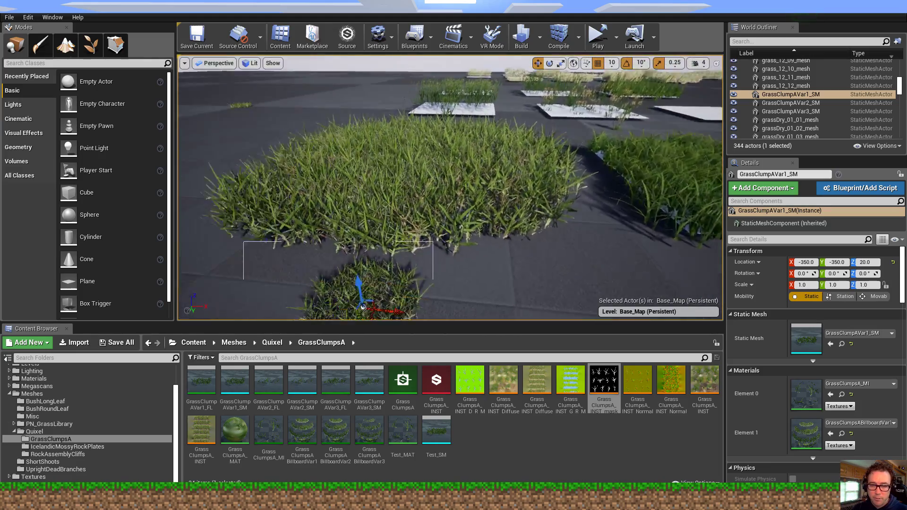
- Switch the viewport to the Lighting Only view mode and examine the geometry of the grass clumps
left_click(251, 63)
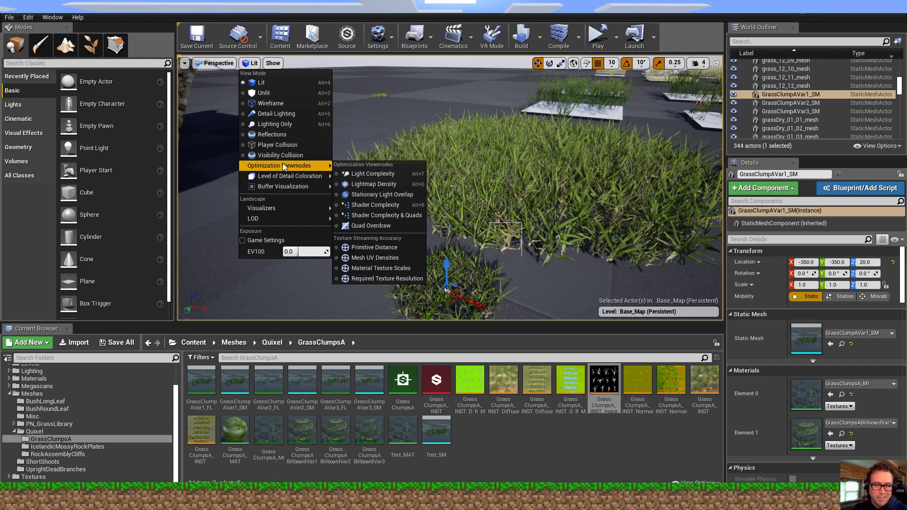
mouse_move(290, 176)
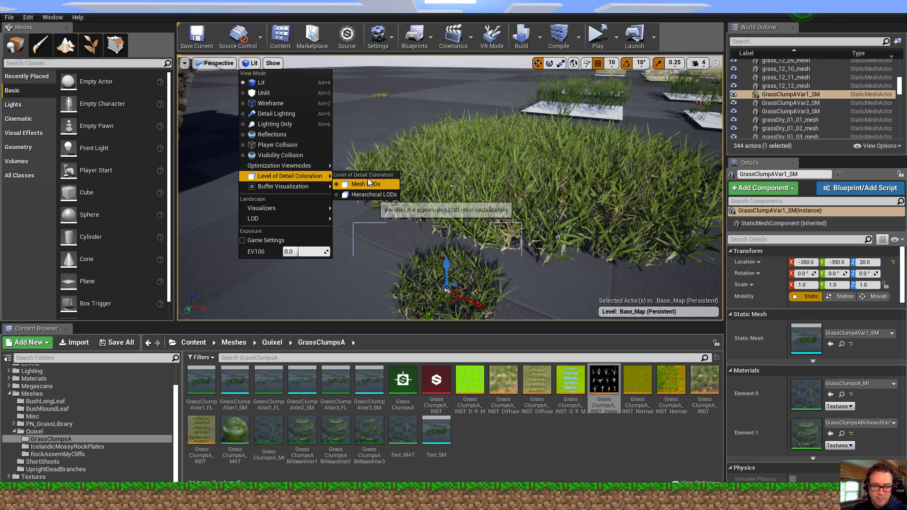
left_click(277, 126)
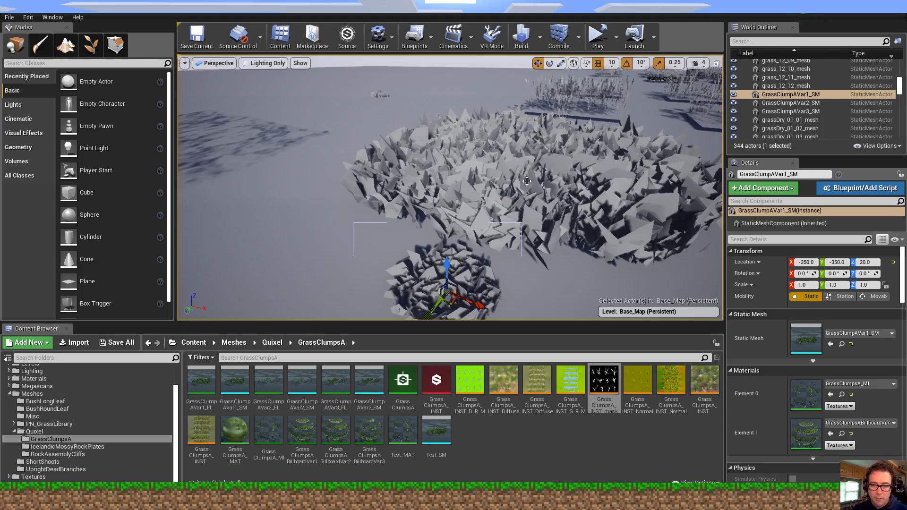
right_click_drag(378, 180, 450, 188)
key("d")
key("a")
key("a")
key("a")
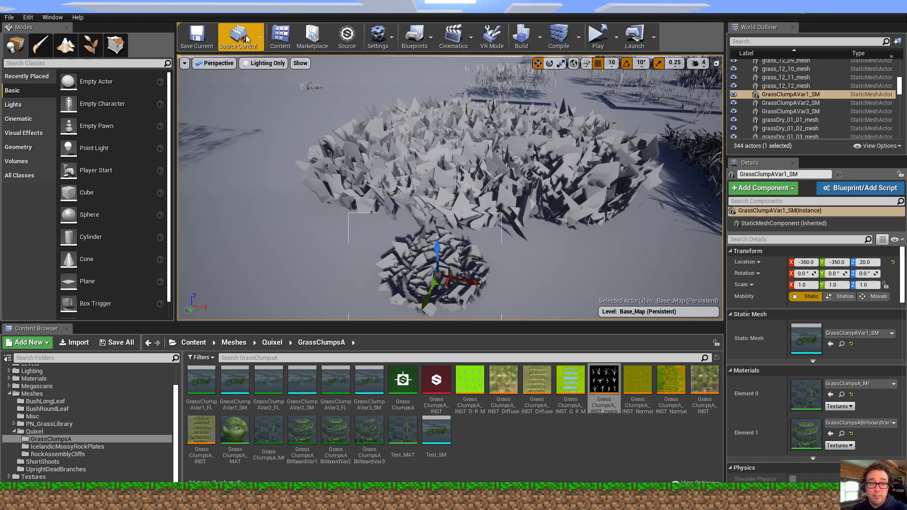
- Return the viewport to the Lit view mode and view the textured grass clumps
left_click(271, 63)
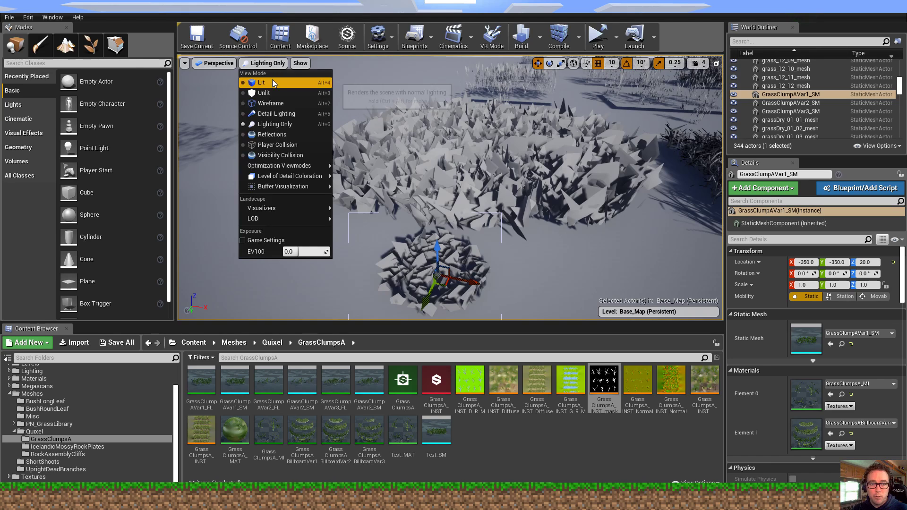
left_click(272, 82)
right_click_drag(479, 121, 491, 121)
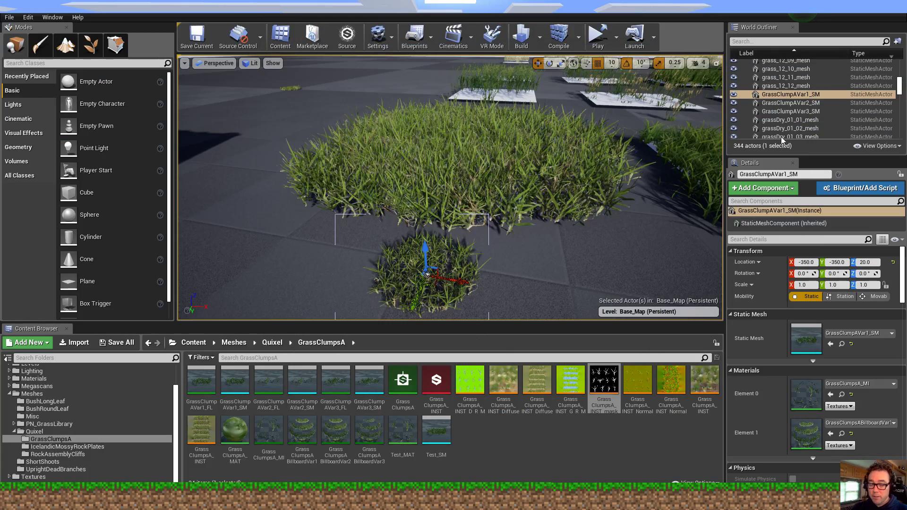
- Switch to File Explorer and open the Atlas folder inside the Textures folder of plants_3d_rbojr
key("alt+Tab")
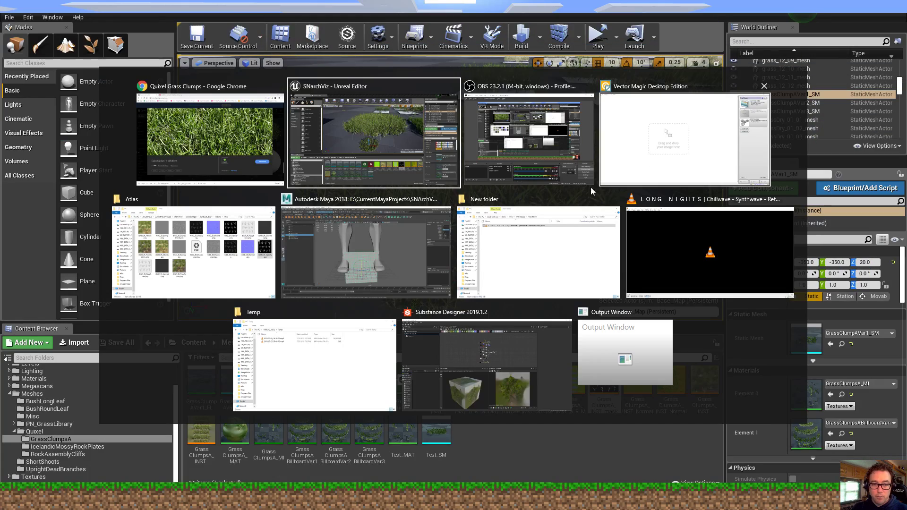
key("Tab")
key("Tab")
key("Tab")
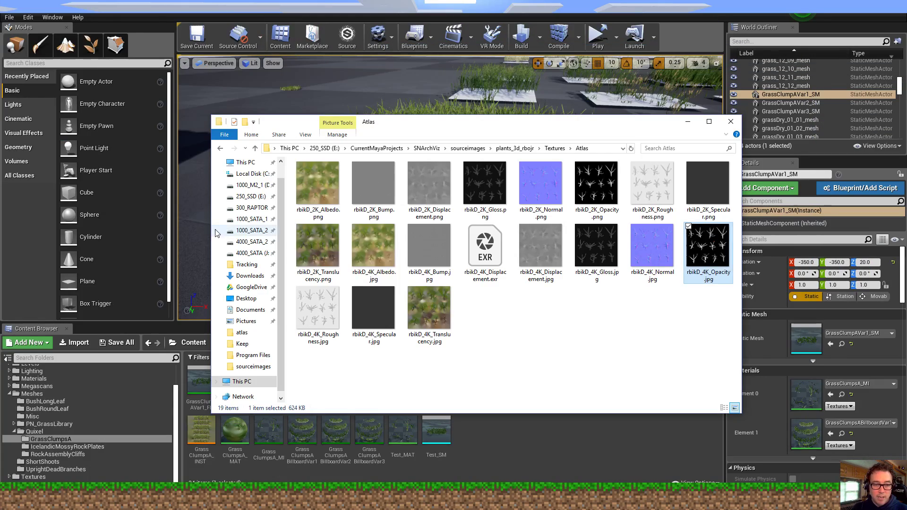
left_click(508, 148)
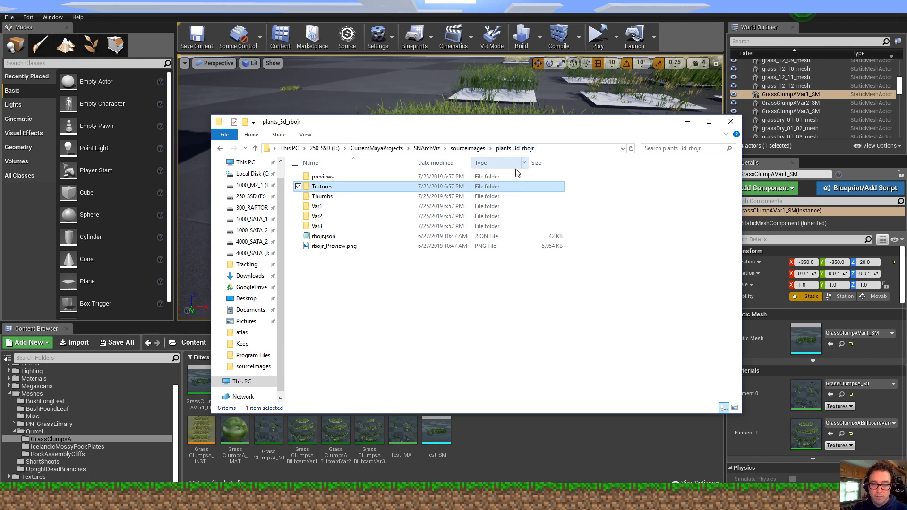
double_click(338, 187)
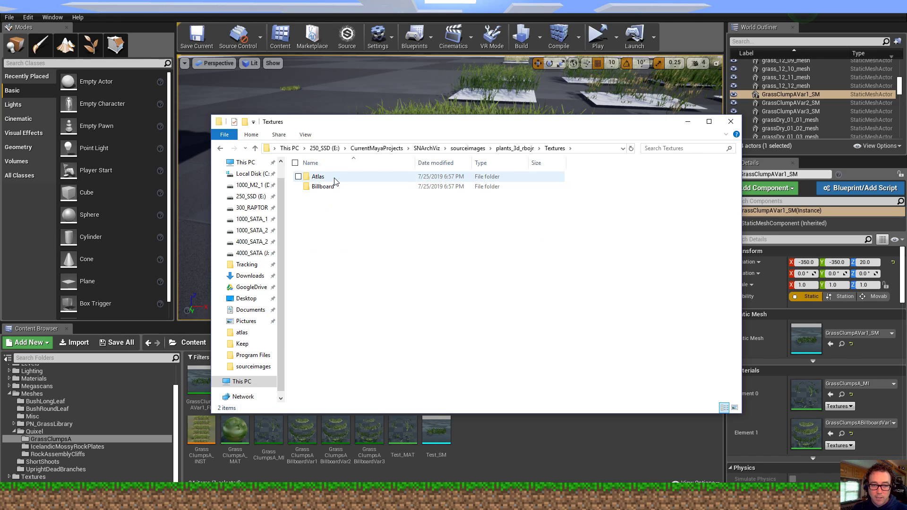
double_click(334, 179)
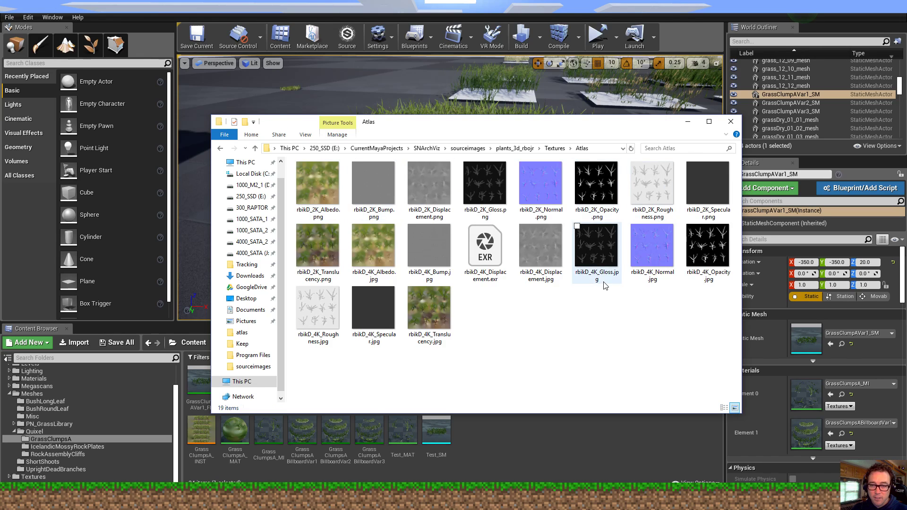
- Examine the 2K grass atlas texture maps in the image viewer, starting from rbikD_2K_Opacity.png, and close the viewer
double_click(584, 188)
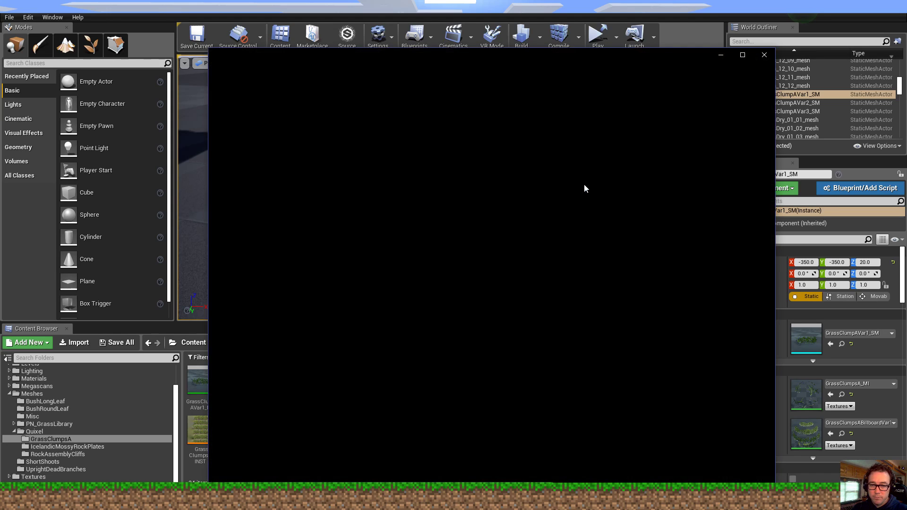
key("Right")
key("Right")
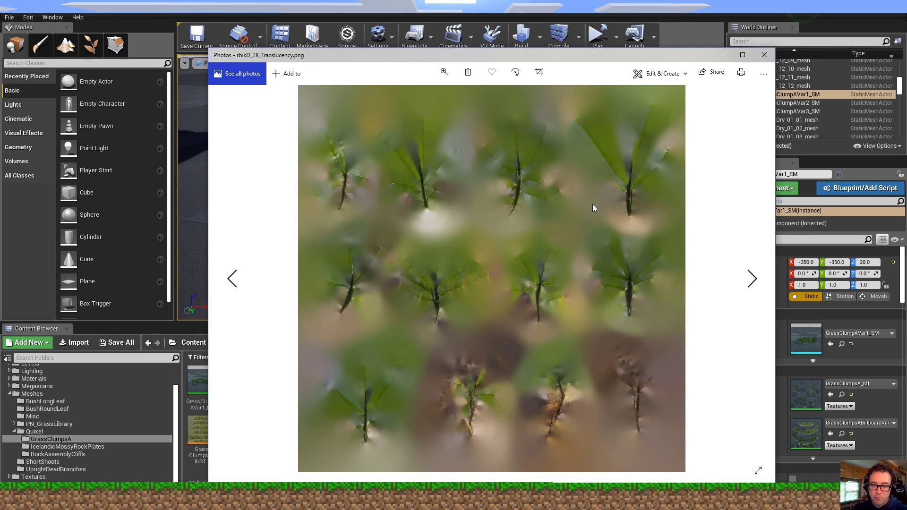
key("Right")
key("Right")
key("Left")
key("Left")
key("Left")
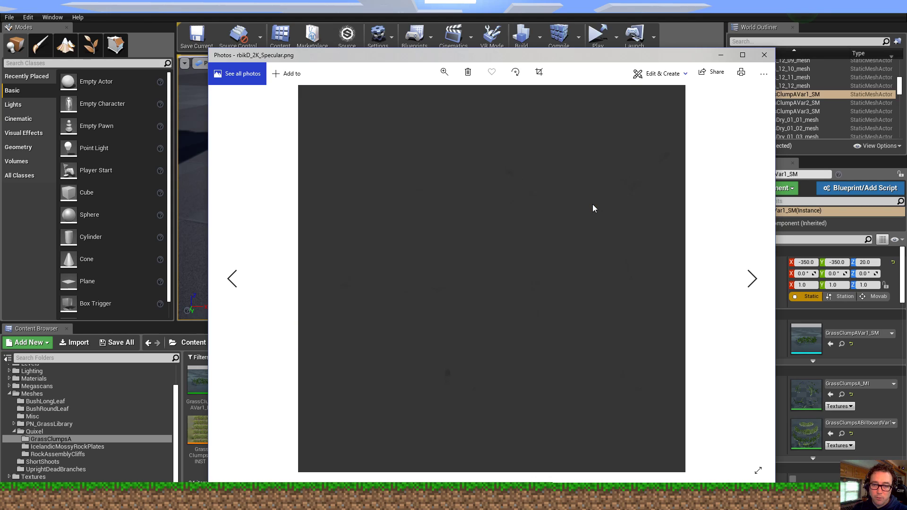
key("Left")
key("Left")
key("Left")
key("Left")
key("Left")
key("Left")
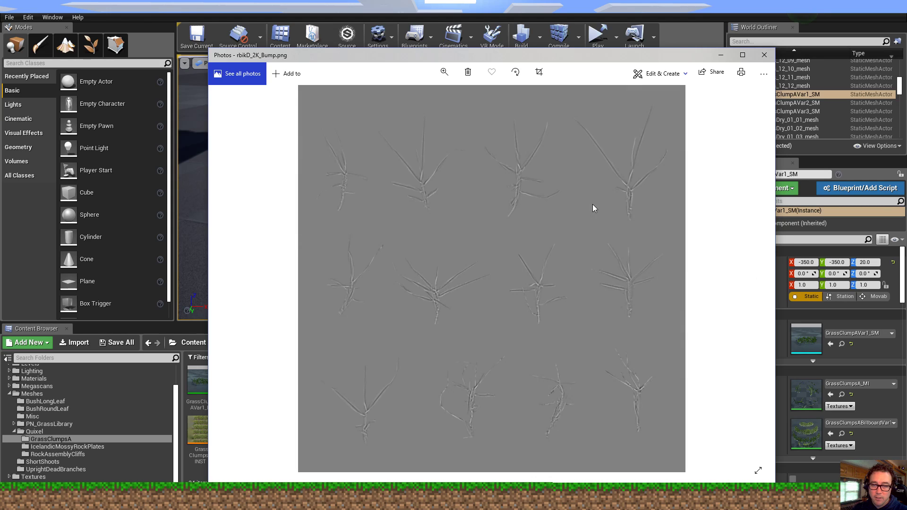
key("Right")
left_click(764, 55)
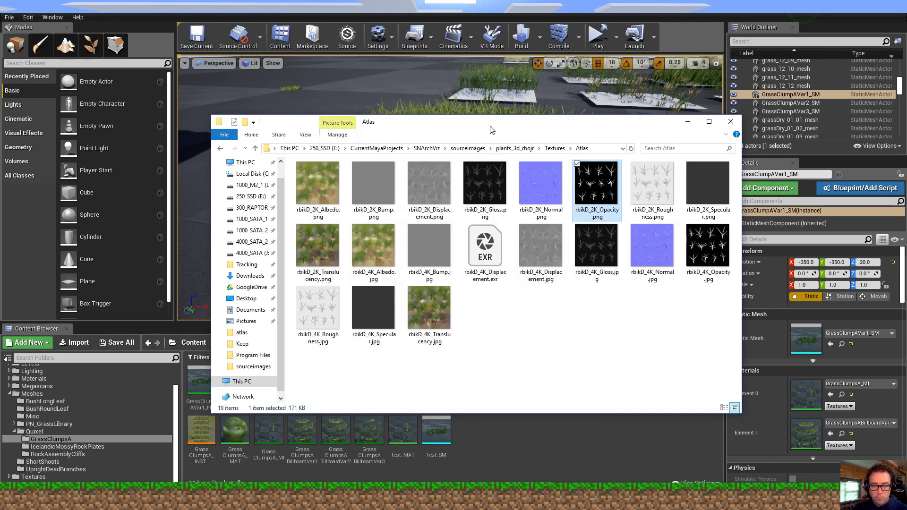
- Load rbikD_4K_Opacity.jpg from the Atlas folder into Vector Magic
left_click_drag(490, 129, 500, 138)
left_click(717, 255)
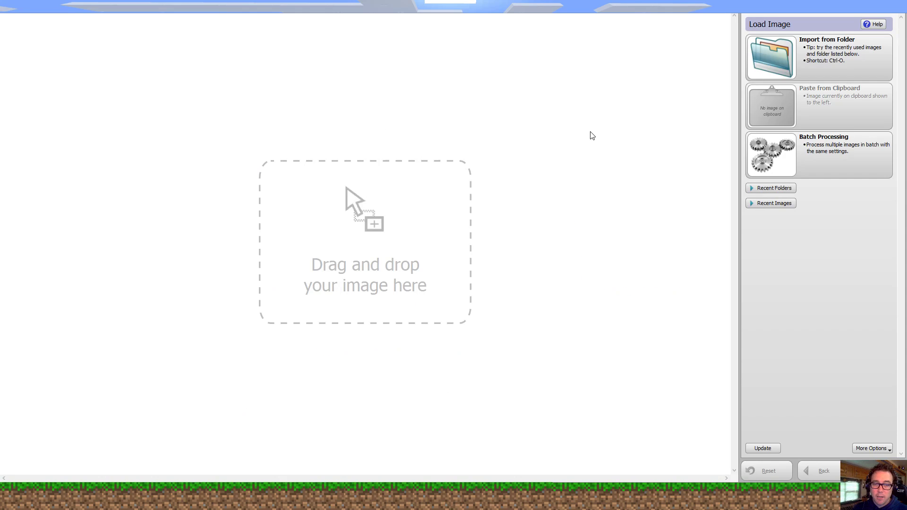
key("alt+Tab")
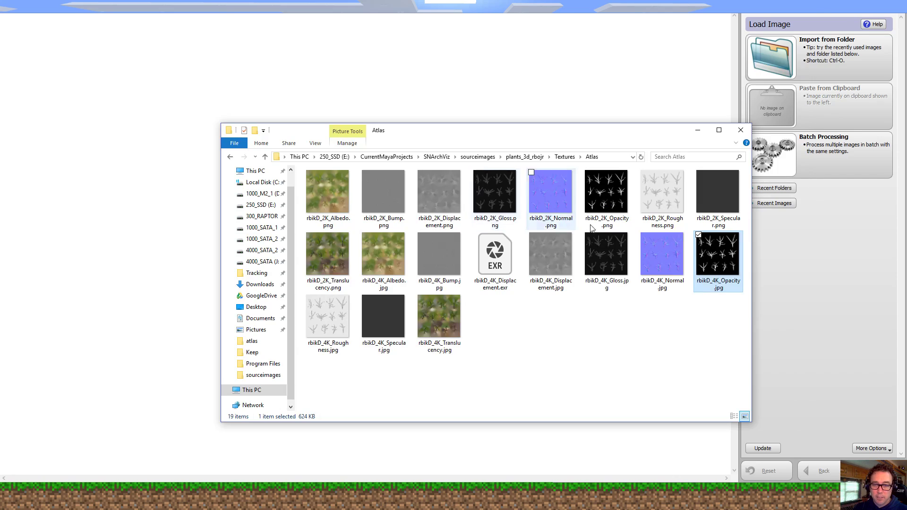
left_click_drag(724, 272, 486, 72)
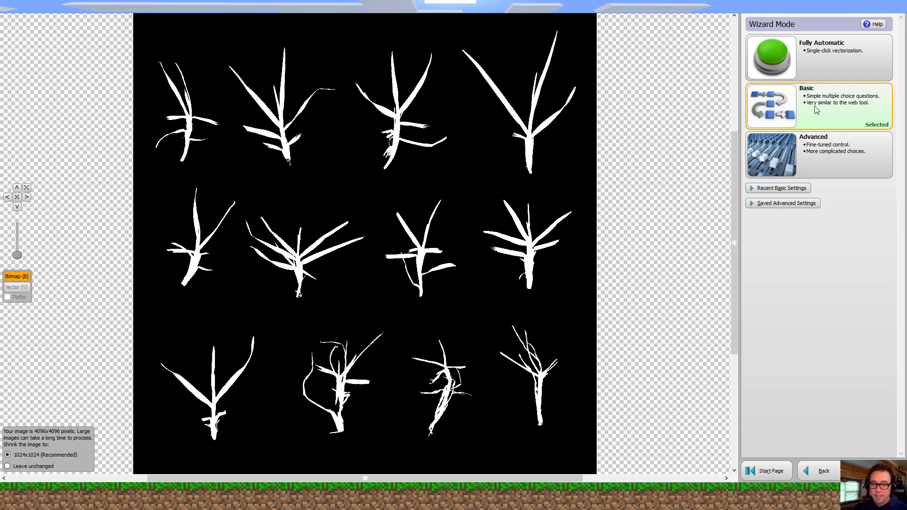
- Vectorize the opacity map in Basic mode as artwork with blended edges, High input quality and Two Colors
key("alt+Tab")
left_click(168, 255)
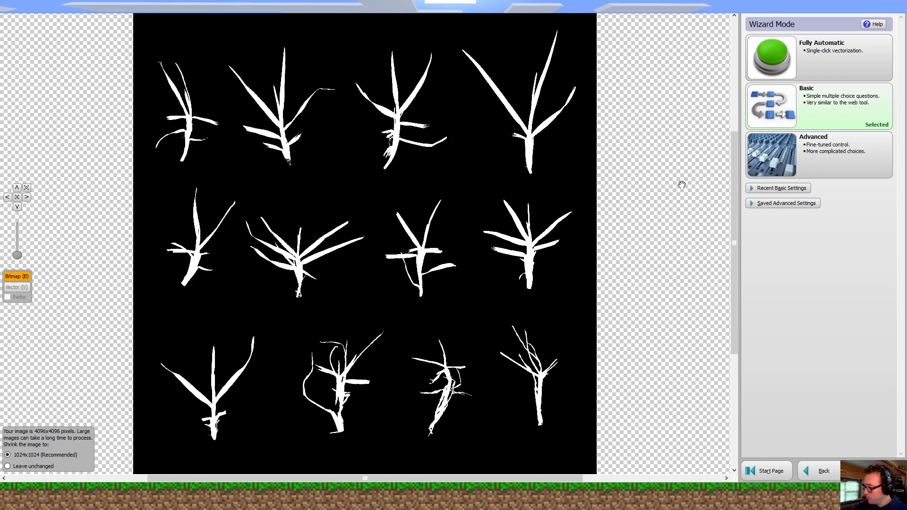
left_click(802, 103)
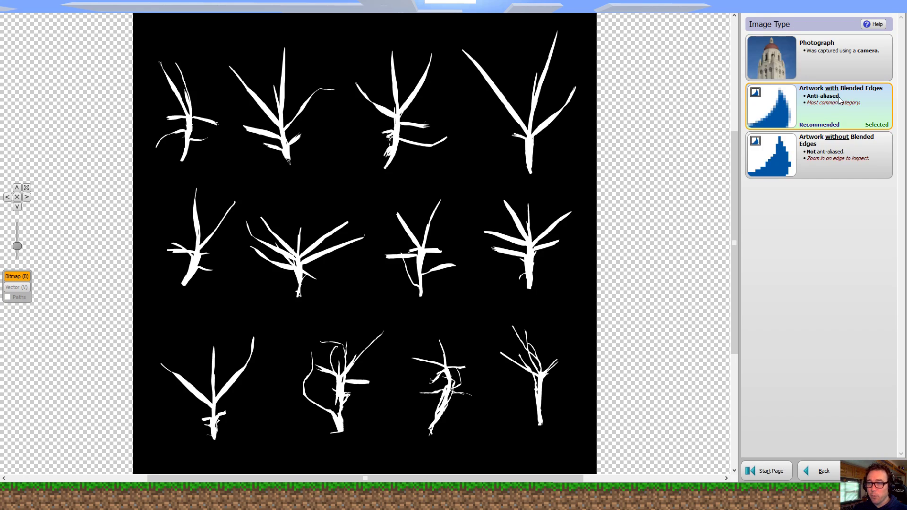
scroll(465, 254, "up", 5)
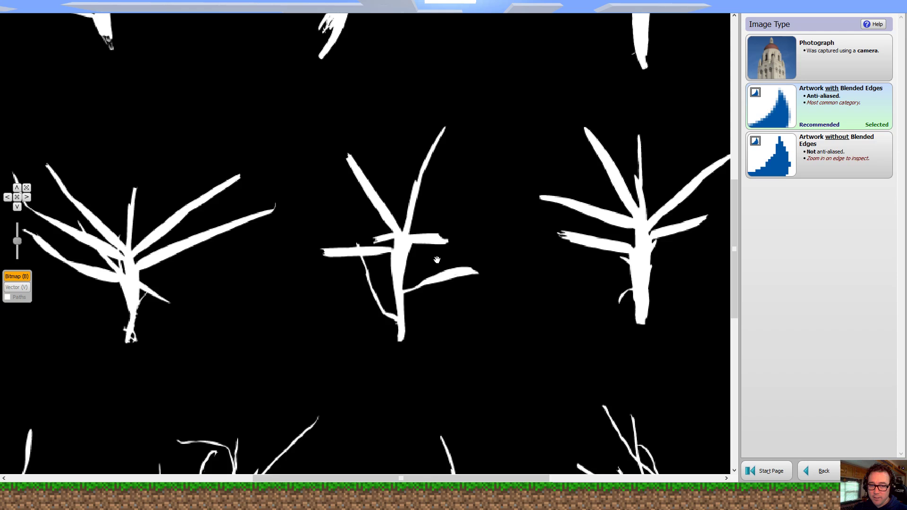
scroll(429, 253, "down", 5)
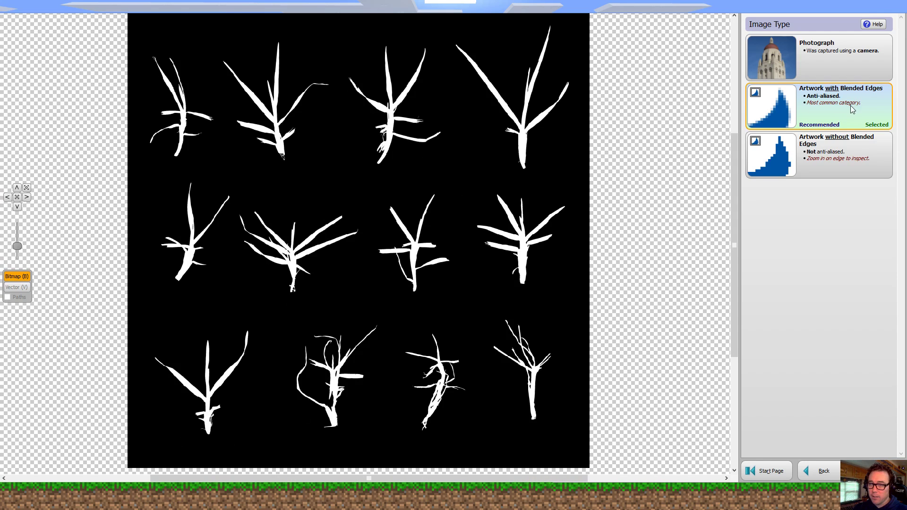
left_click(863, 109)
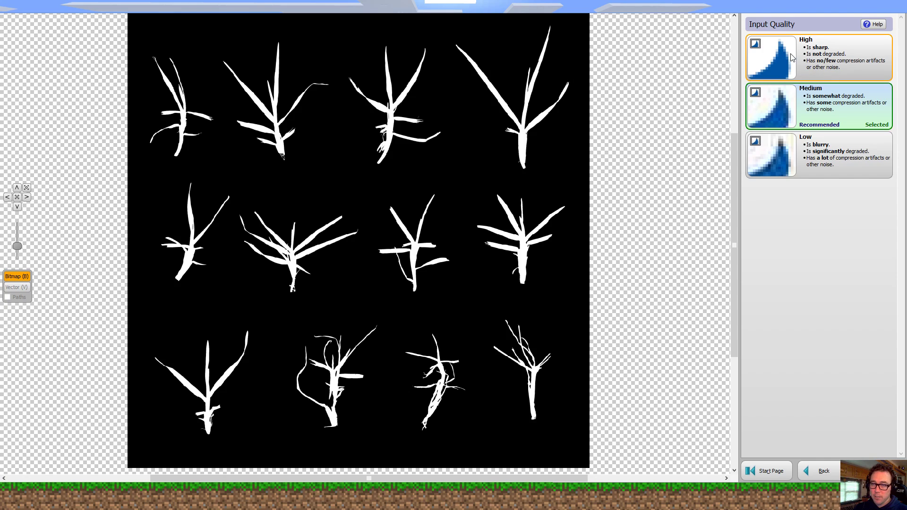
left_click(836, 58)
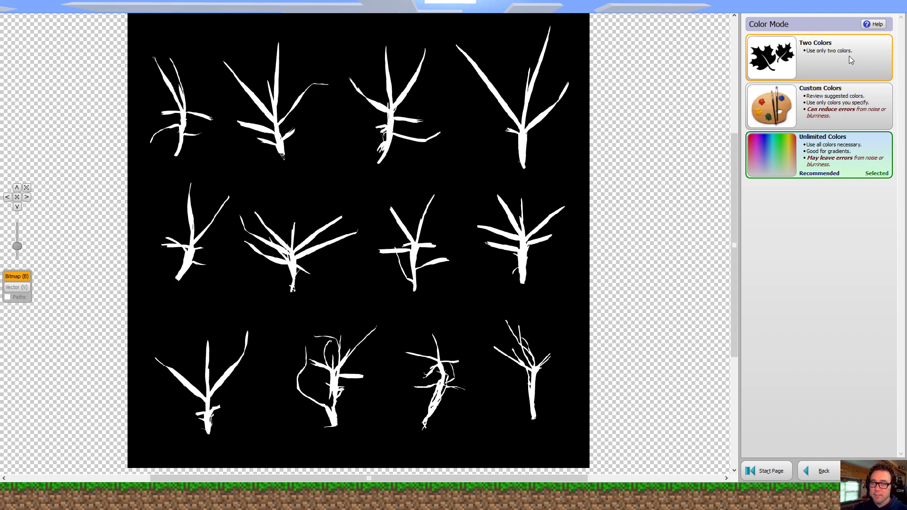
left_click(834, 55)
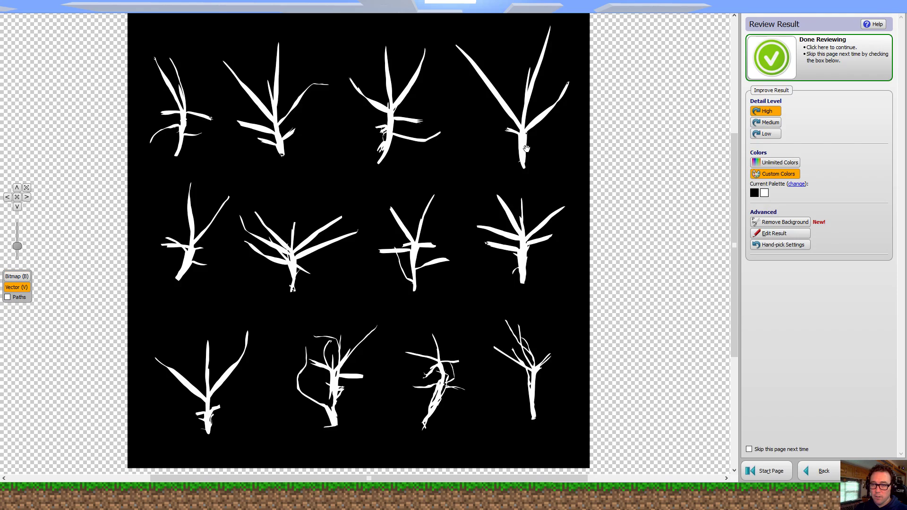
- Review the vectorized grass shapes and set the result's detail level to Low
scroll(286, 265, "up", 3)
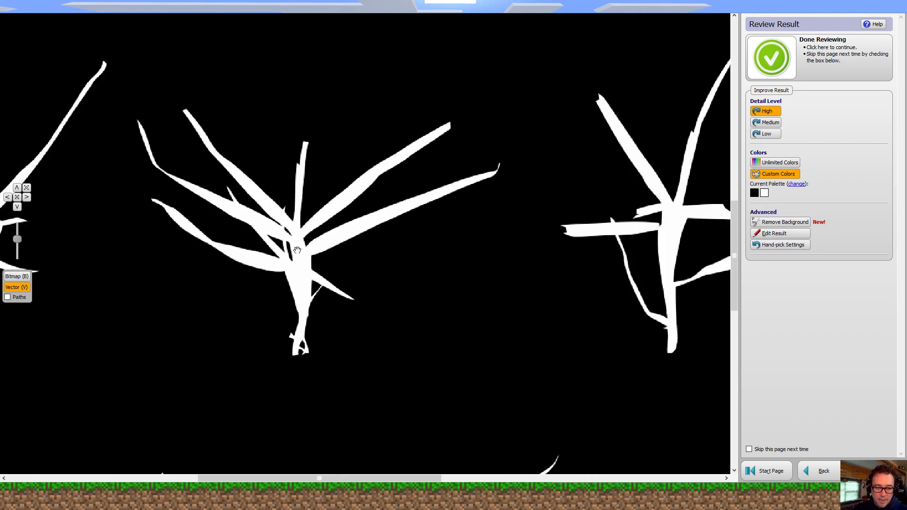
scroll(303, 415, "down", 3)
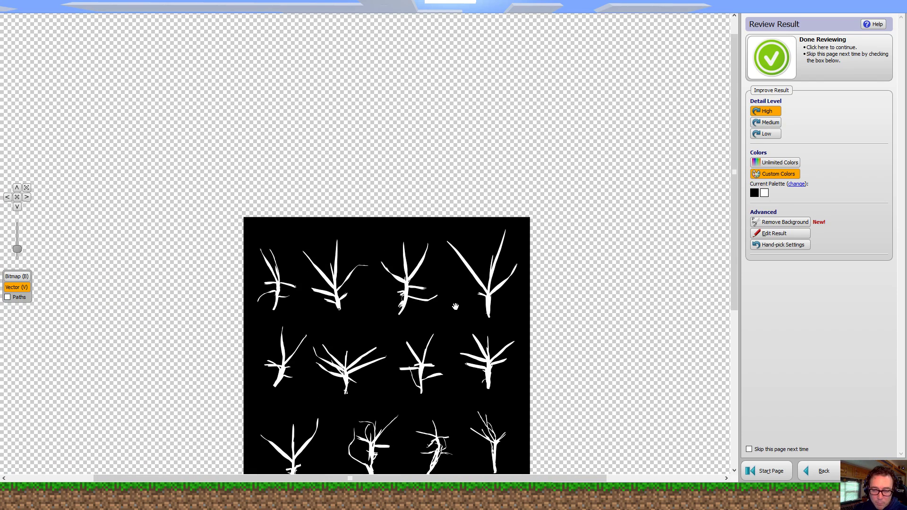
left_click_drag(482, 311, 492, 195)
scroll(436, 234, "up", 2)
scroll(435, 235, "up", 2)
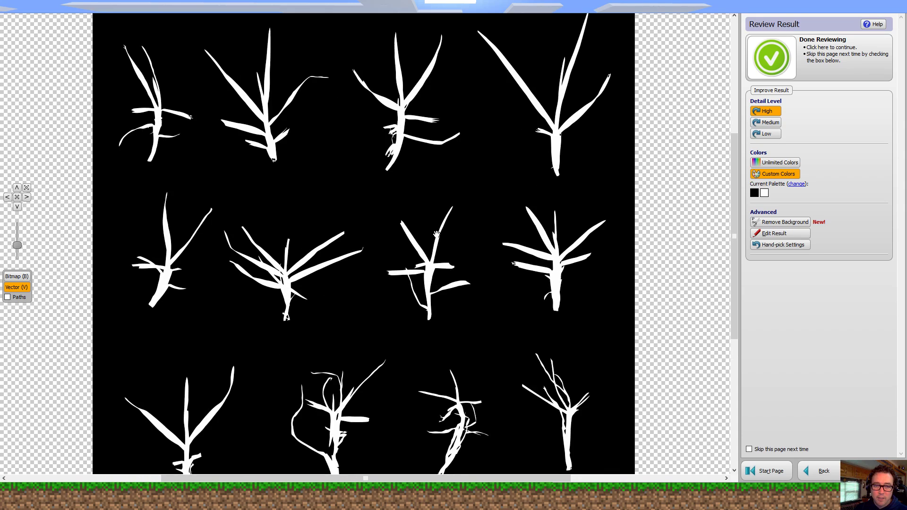
scroll(390, 224, "up", 1)
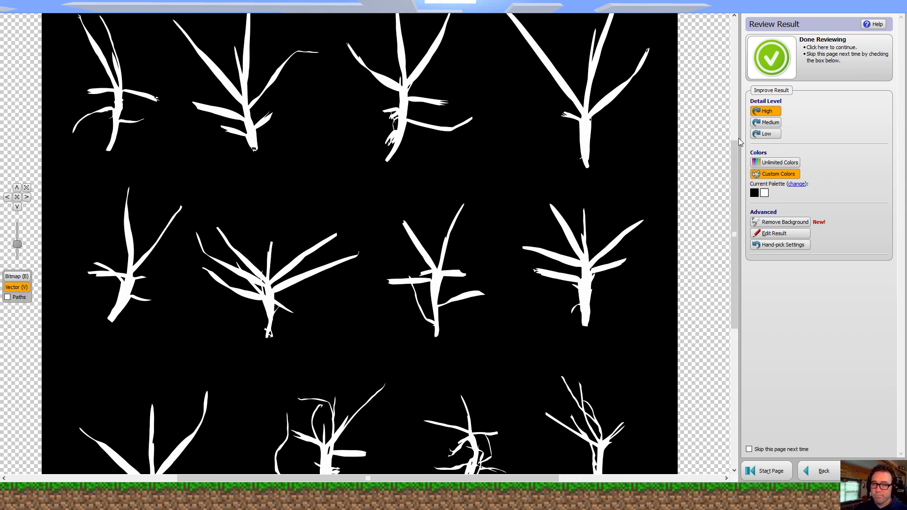
left_click(767, 134)
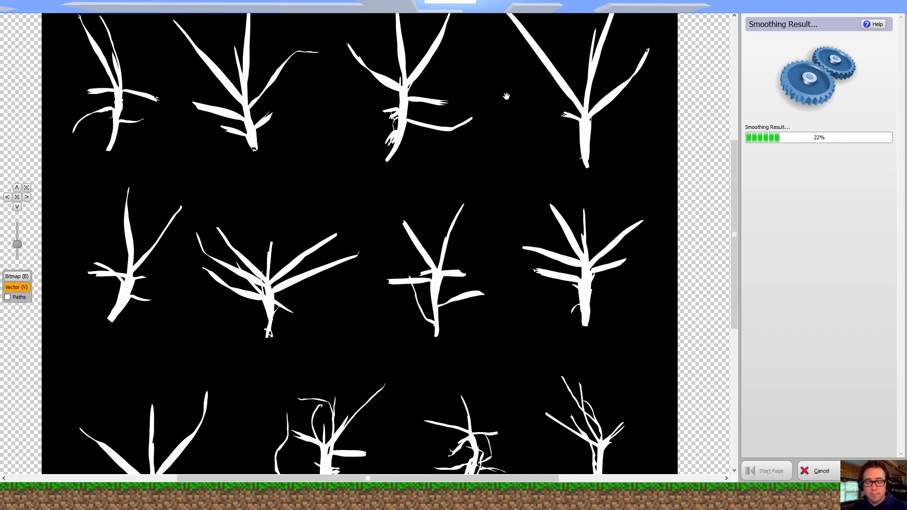
- Switch to Maya and delete the pPlane1 plane between the mannequin's feet
key("alt+Tab")
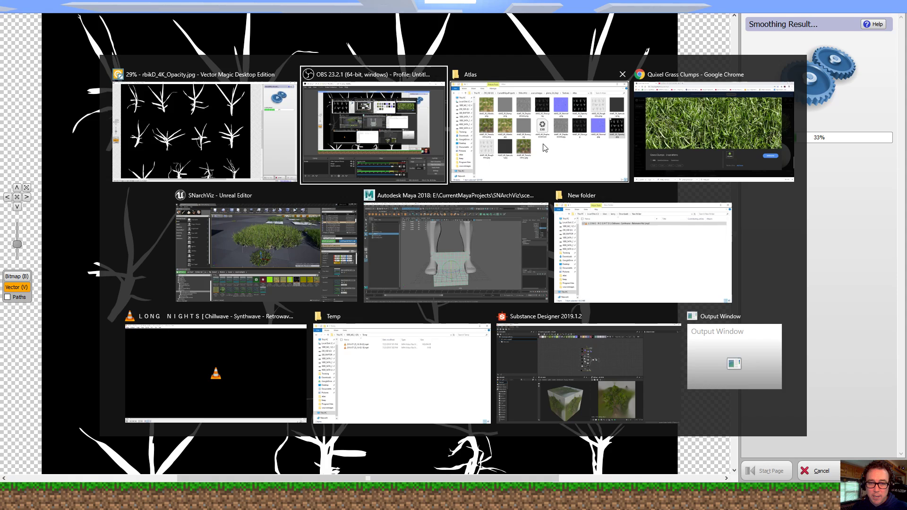
left_click(466, 249)
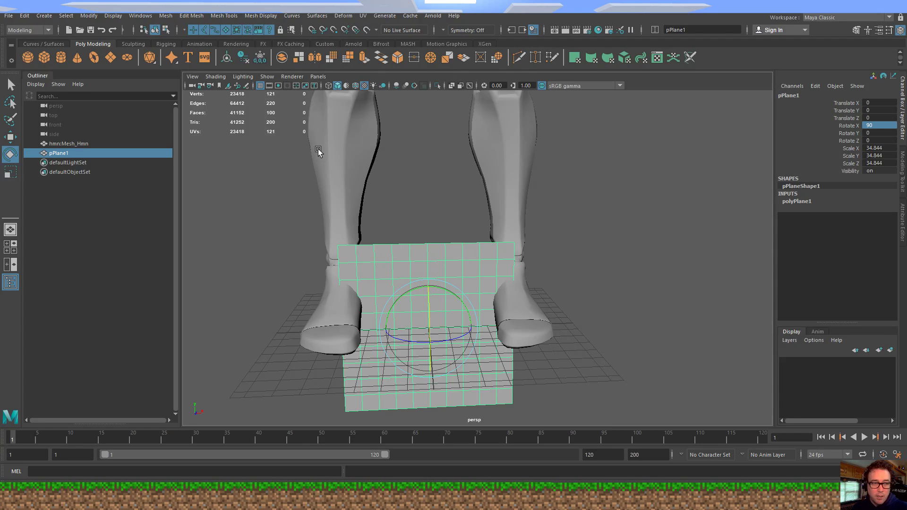
key("Delete")
key("a")
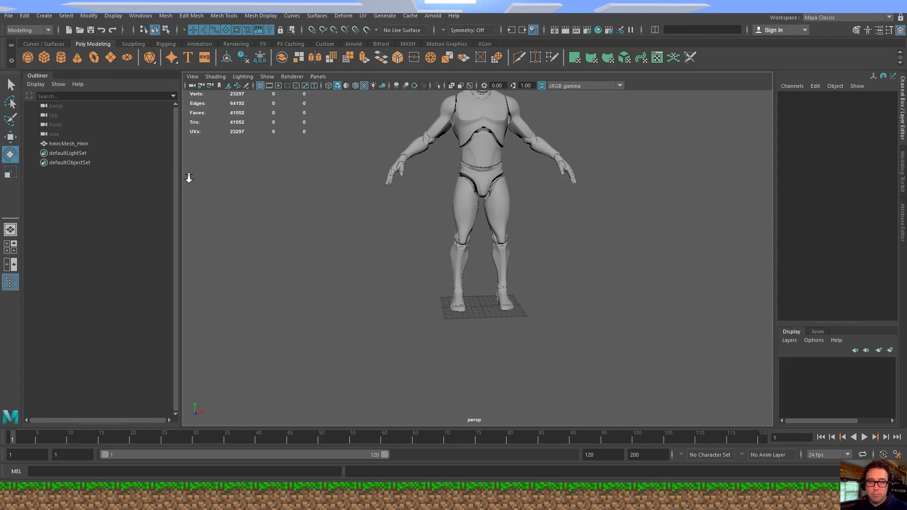
middle_click_drag(583, 187, 532, 251, "alt")
middle_click_drag(455, 255, 465, 183, "alt")
right_click_drag(465, 189, 699, 282, "alt")
middle_click_drag(370, 286, 421, 234, "alt")
right_click_drag(420, 235, 538, 281, "alt")
middle_click_drag(539, 282, 575, 260, "alt")
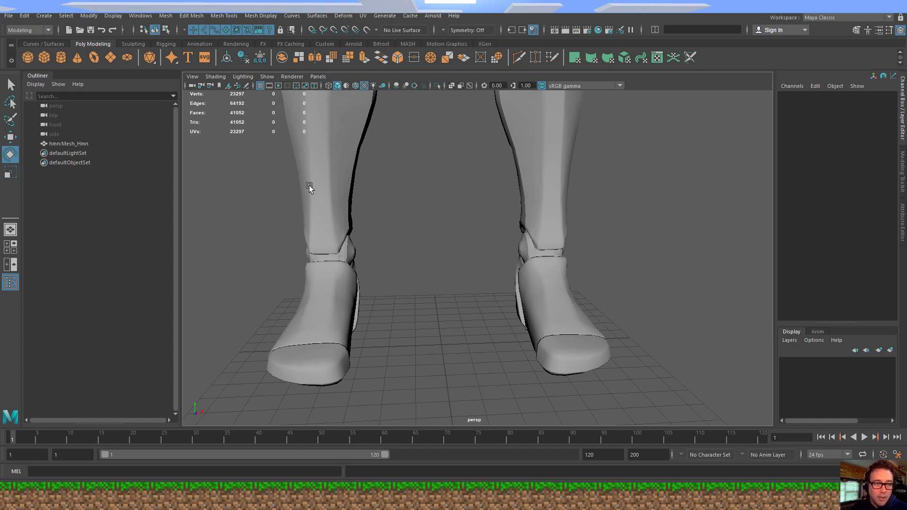
- Create a polygon plane at the origin between the mannequin's feet and scale it uniformly to about 27.3
left_click(110, 57)
key("r")
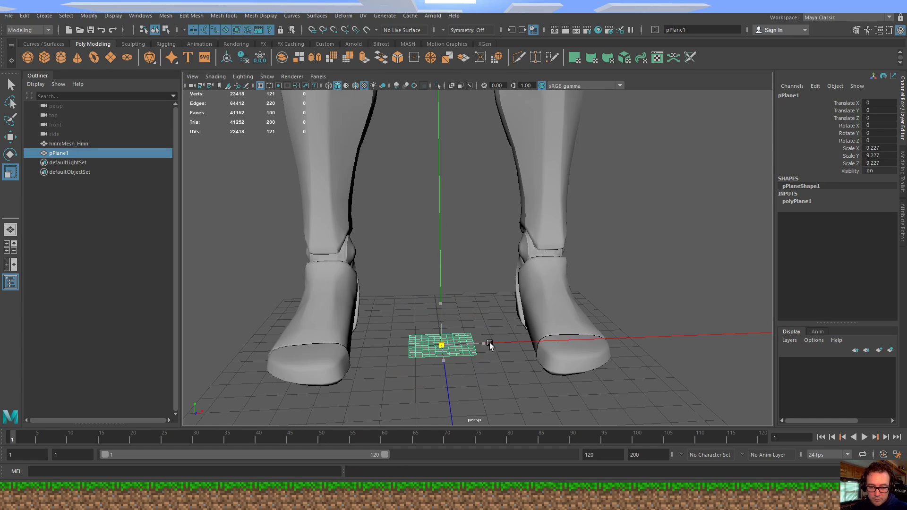
left_click_drag(490, 346, 567, 340)
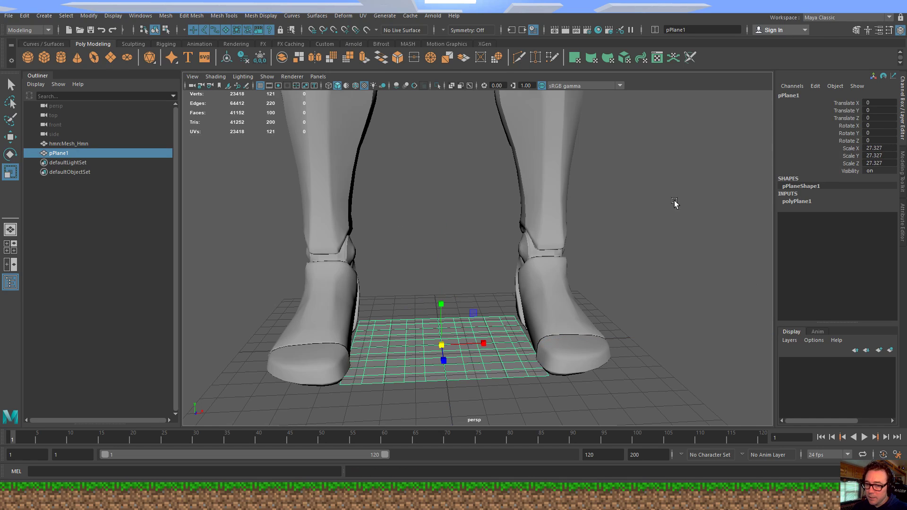
- Stand the plane upright by setting its Rotate X to 90
key("e")
left_click_drag(442, 318, 450, 375)
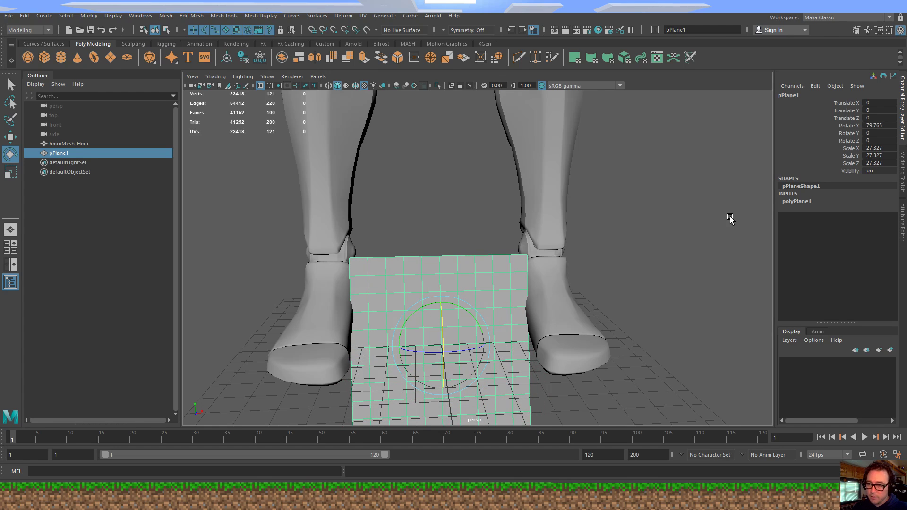
double_click(879, 125)
type("90")
key("Return")
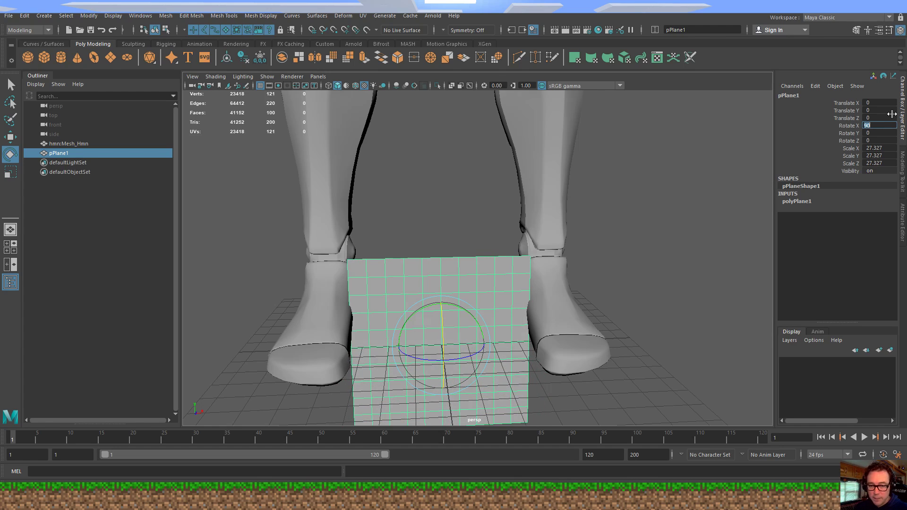
middle_click_drag(511, 273, 515, 152, "alt")
mouse_move(587, 183)
left_mouse_down("alt")
mouse_move(583, 174)
mouse_move(586, 186)
left_mouse_up("alt")
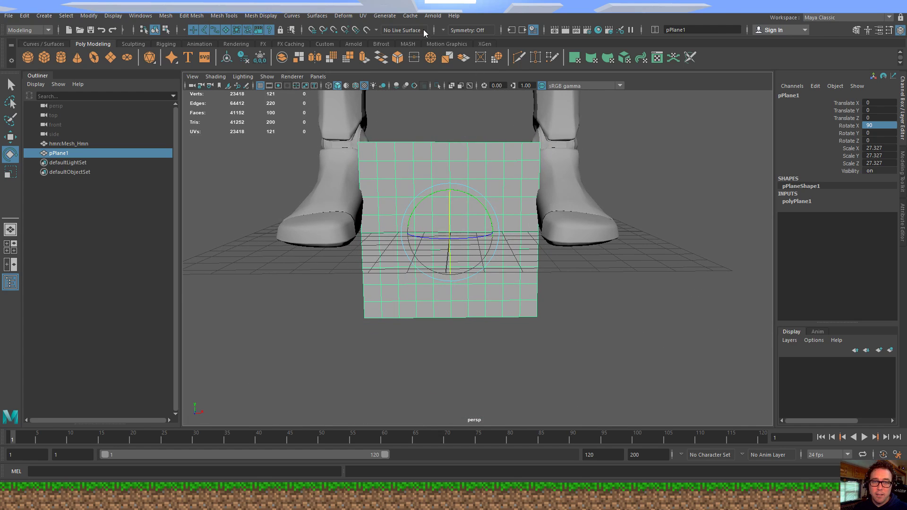
- Examine the plane's UV layout in the UV Editor, and close the editor
left_click(363, 16)
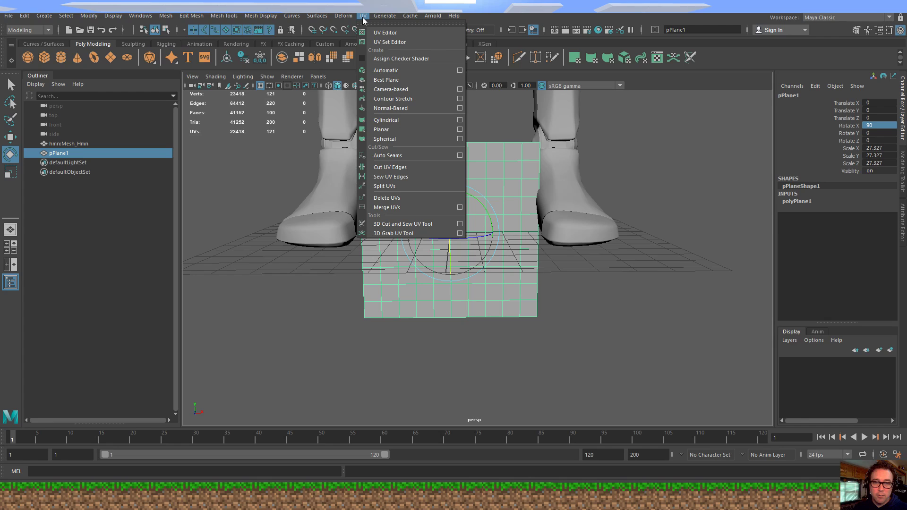
left_click(393, 33)
left_click_drag(906, 82, 477, 46)
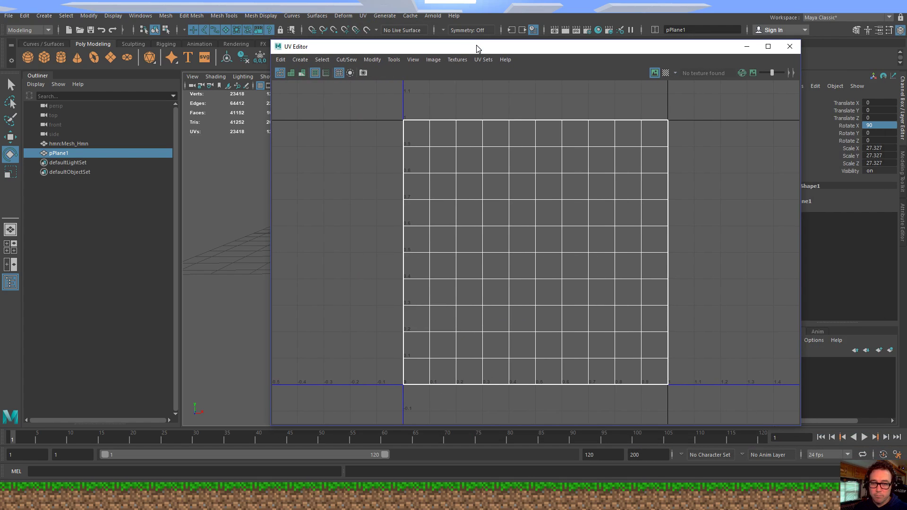
left_click(789, 45)
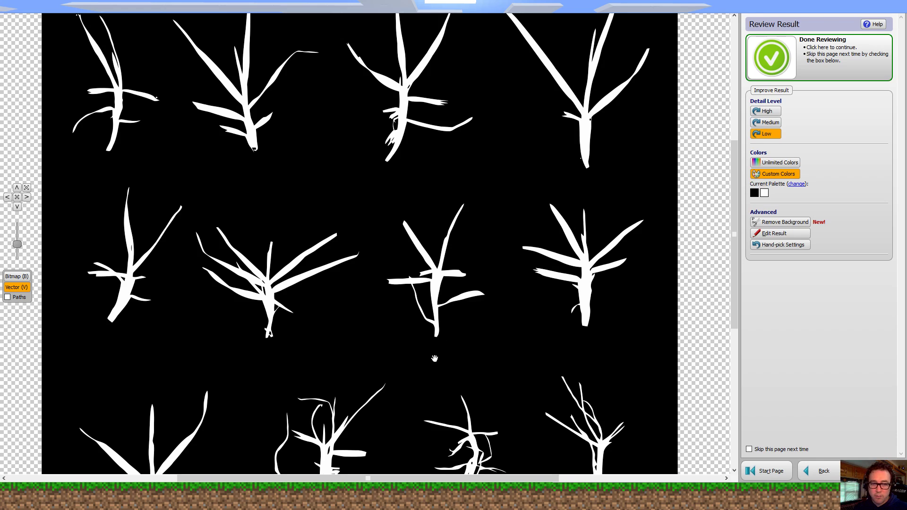
- Switch to Vector Magic, check the vectorized grass shapes, and save the result as rbikD_4K_Opacity.ai in the Atlas folder
left_click_drag(403, 124, 414, 172)
scroll(414, 173, "up", 9)
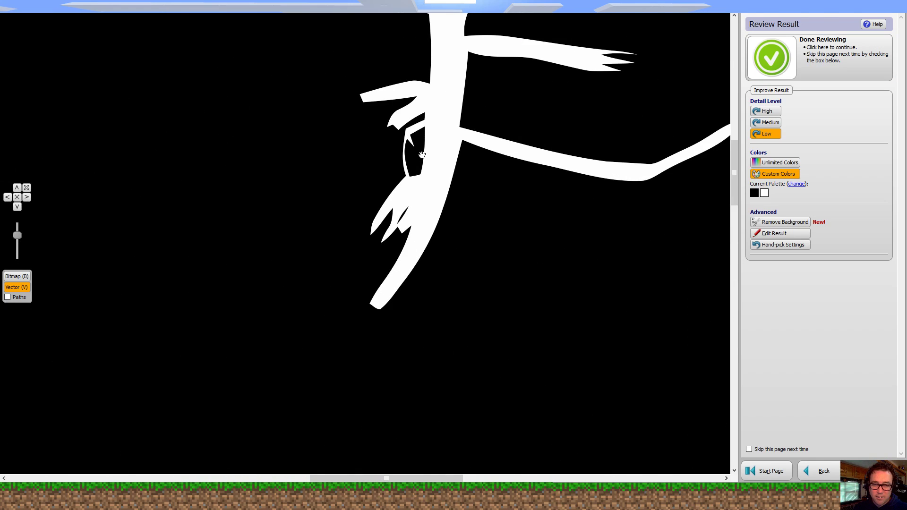
scroll(390, 258, "down", 11)
left_click_drag(362, 402, 409, 273)
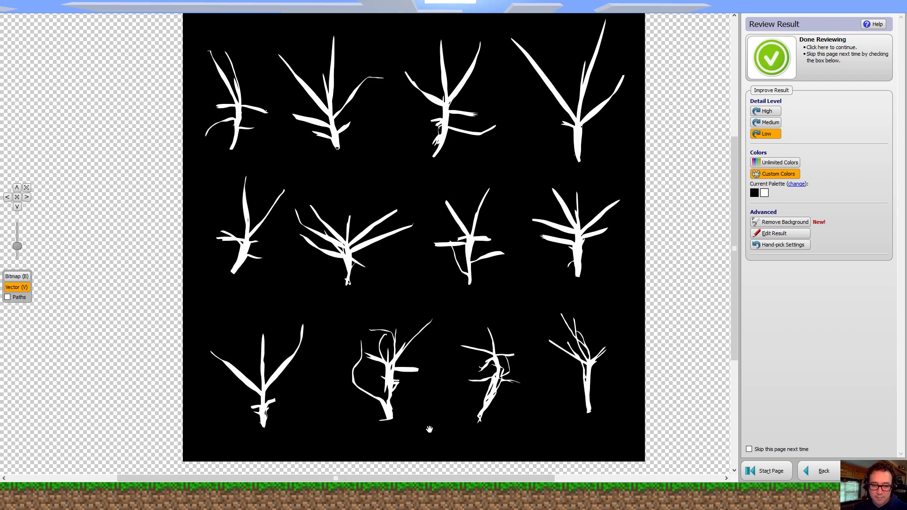
scroll(506, 401, "up", 4)
scroll(499, 397, "down", 4)
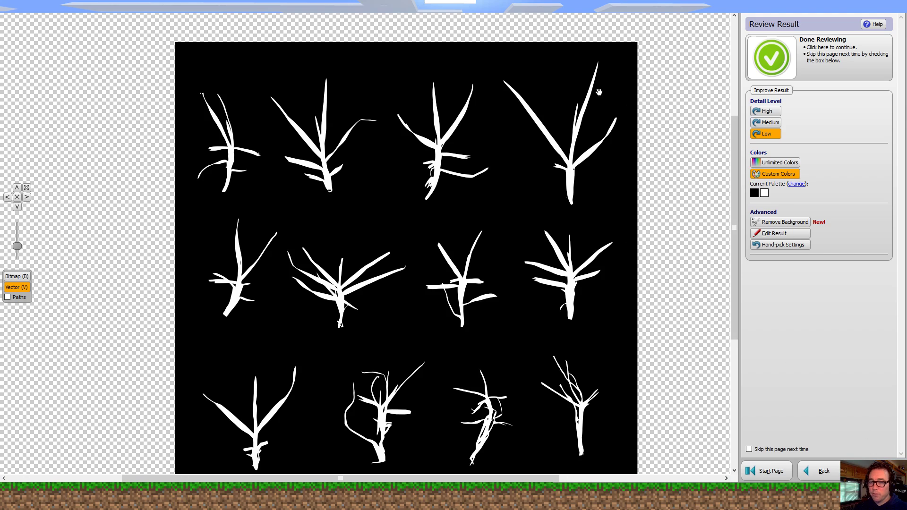
left_click(872, 471)
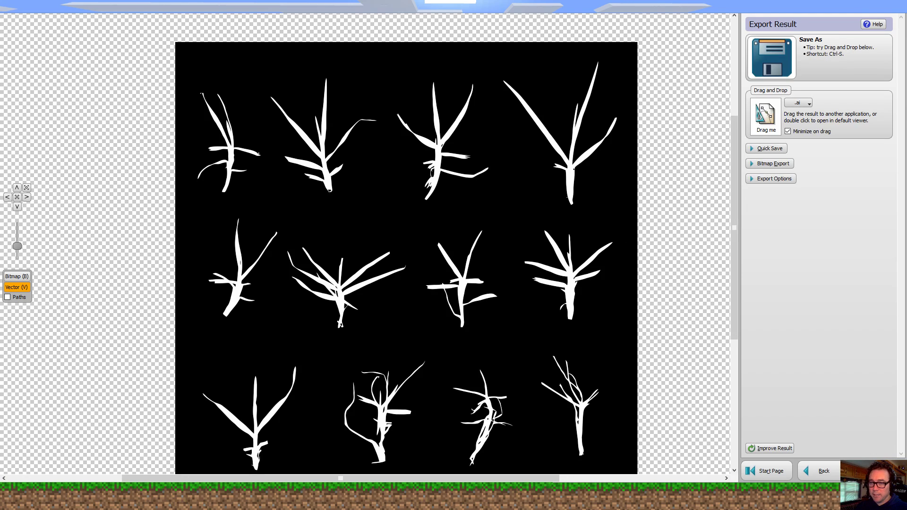
left_click(827, 57)
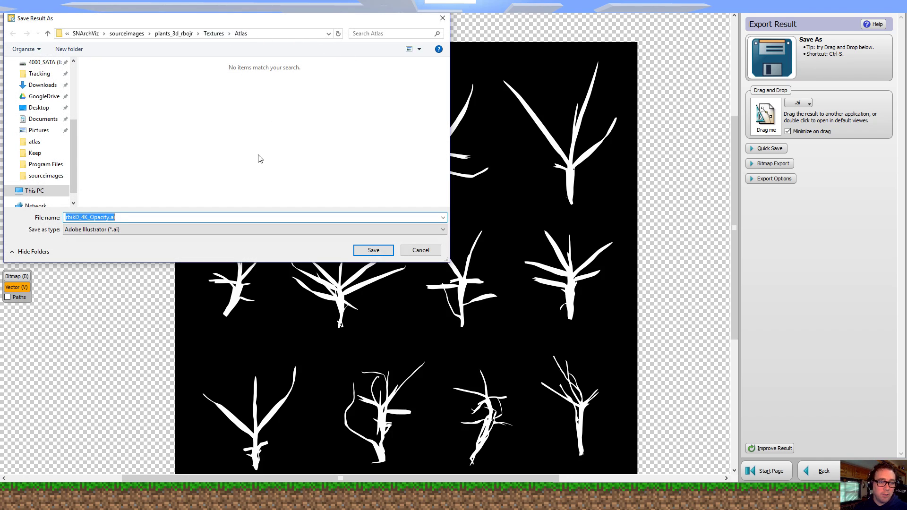
left_click(374, 251)
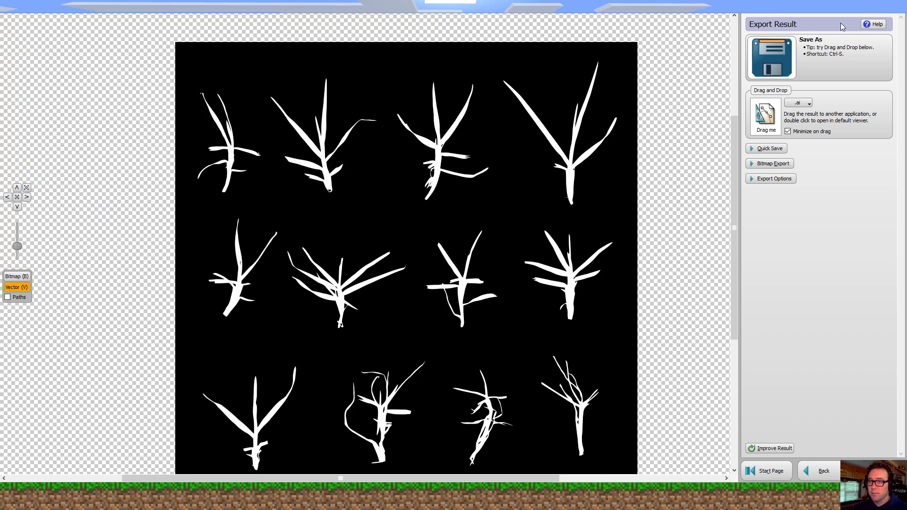
- Switch to Maya, open the file browser for creating an Adobe Illustrator object, and copy the Atlas folder path from File Explorer
key("alt+Tab")
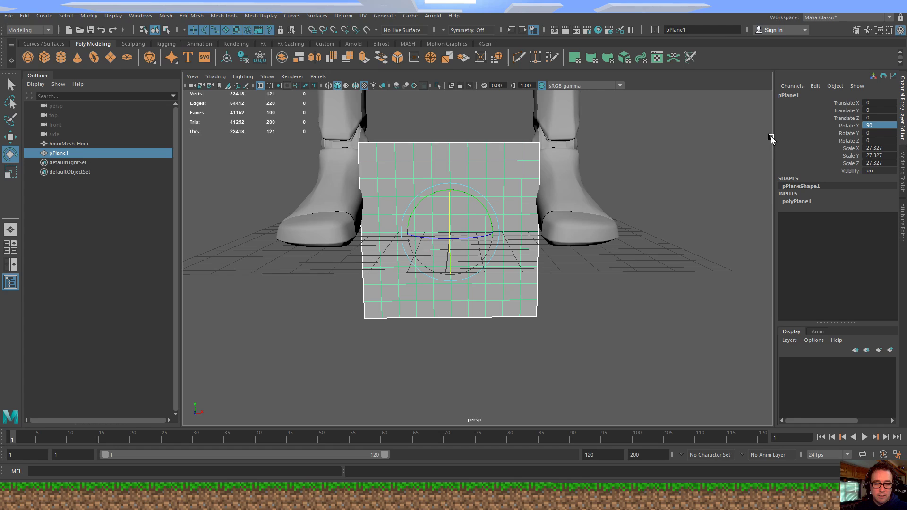
left_click(659, 196)
left_click_drag(468, 179, 460, 156, "alt")
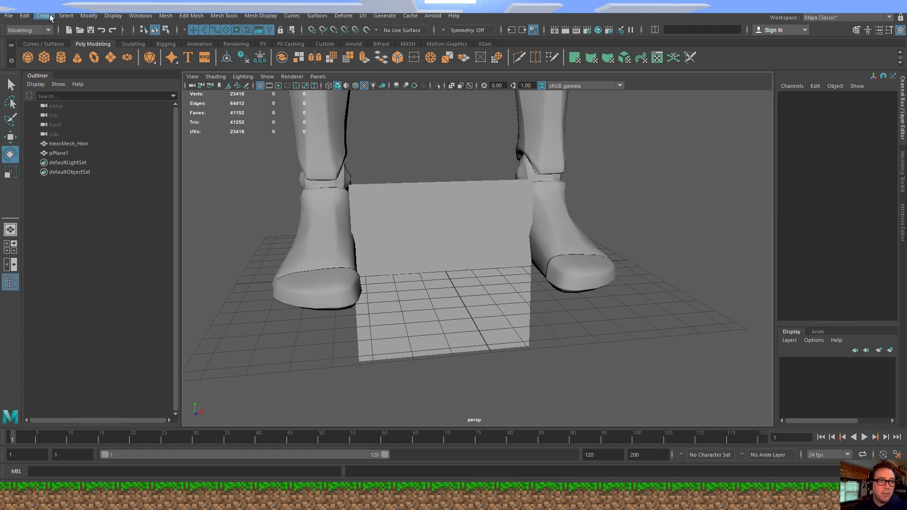
left_click(51, 17)
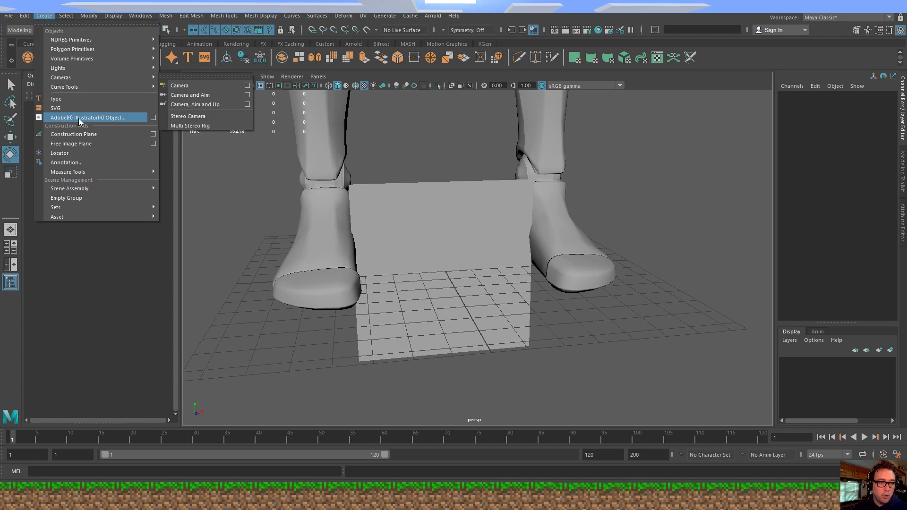
left_click(101, 117)
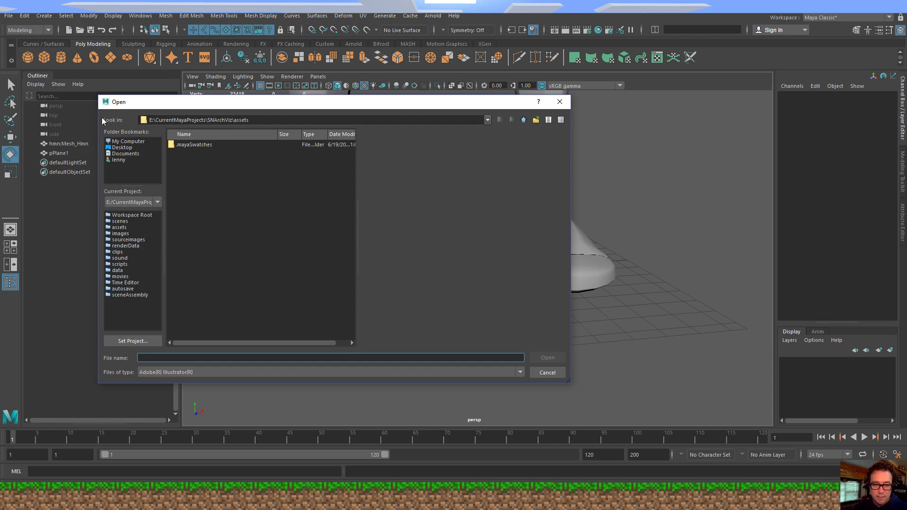
key("alt+Tab")
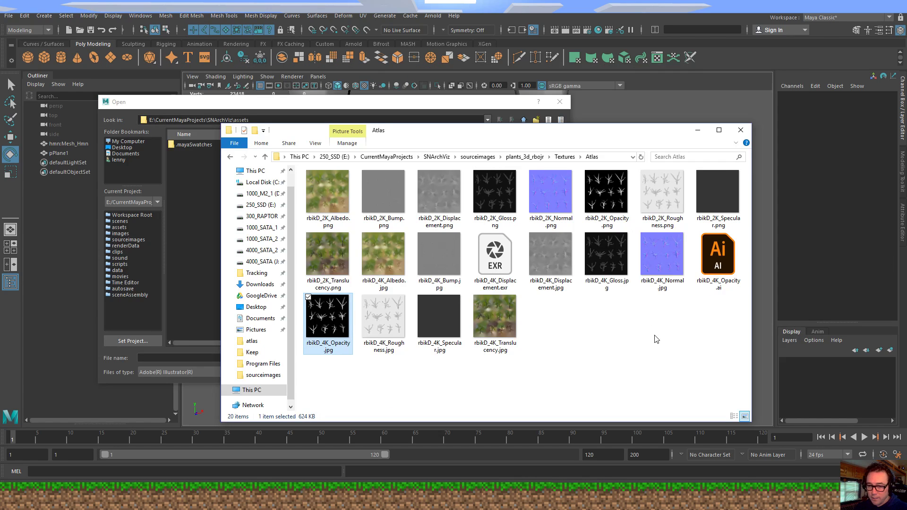
left_click(656, 339)
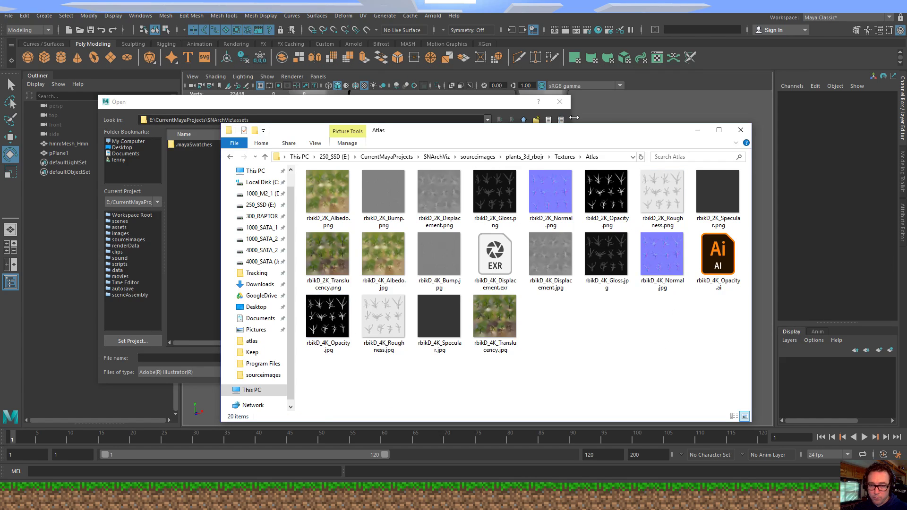
left_click(616, 157)
key("ctrl+c")
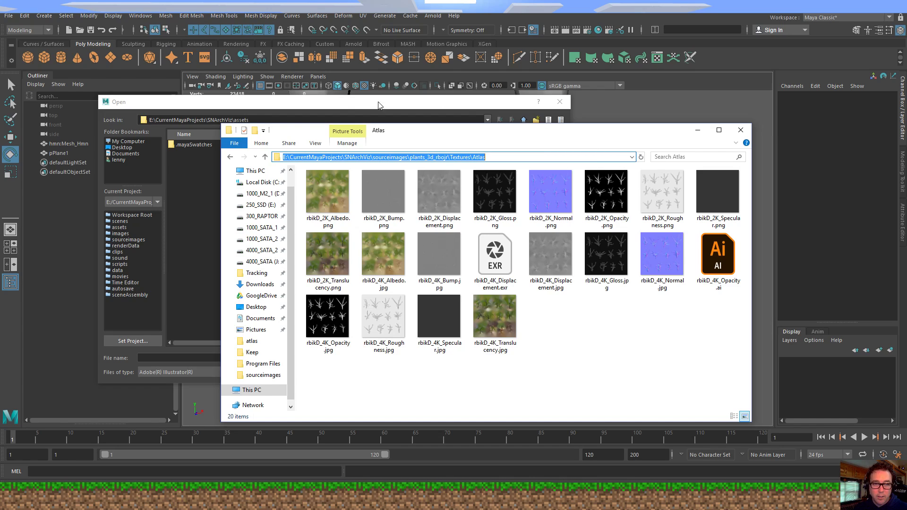
- Paste the Atlas path into Maya's file browser and import rbikD_4K_Opacity.ai as curves
left_click(346, 103)
left_click_drag(335, 120, 32, 91)
key("ctrl+v")
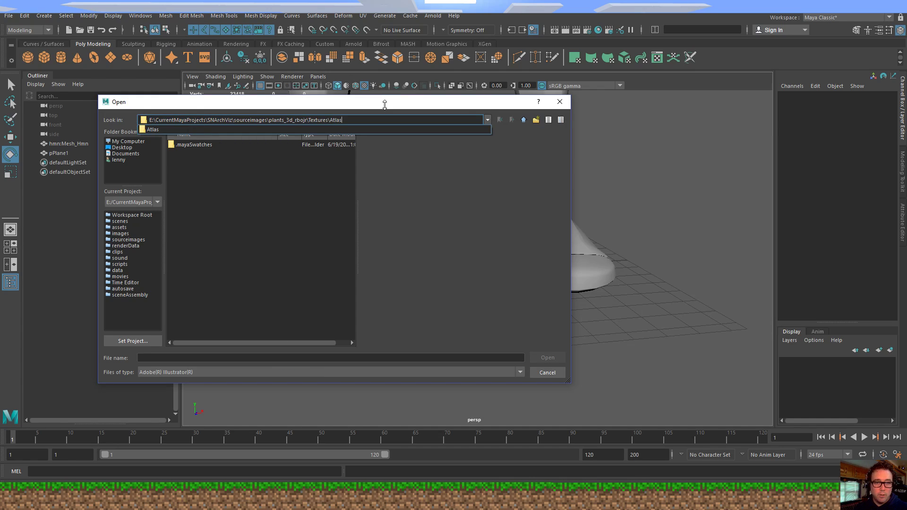
key("Return")
left_click(219, 146)
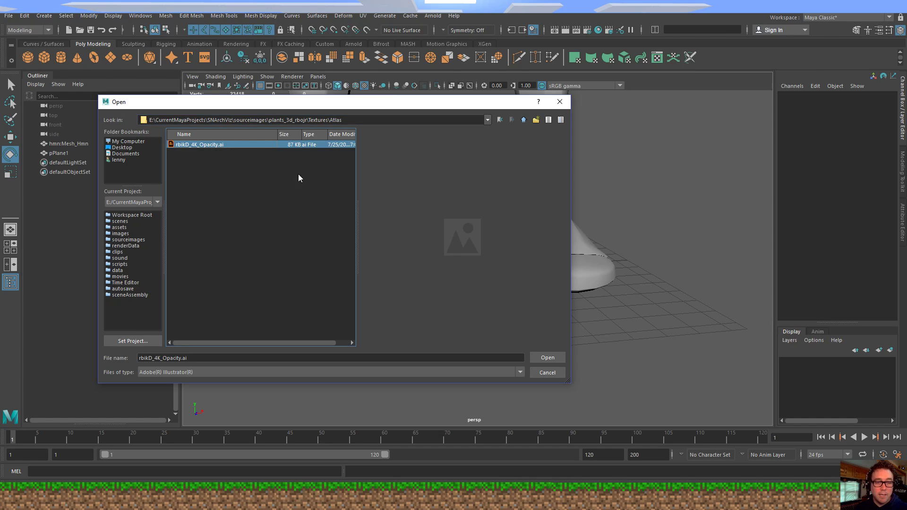
left_click(548, 358)
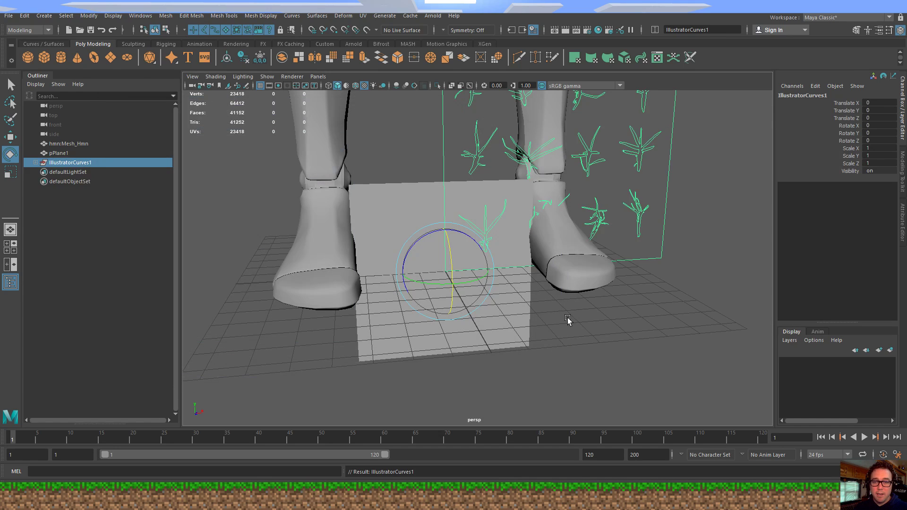
- Center the pivot of the square border curve around the imported grass outlines
left_click_drag(610, 189, 595, 168, "alt")
scroll(536, 289, "down", 3)
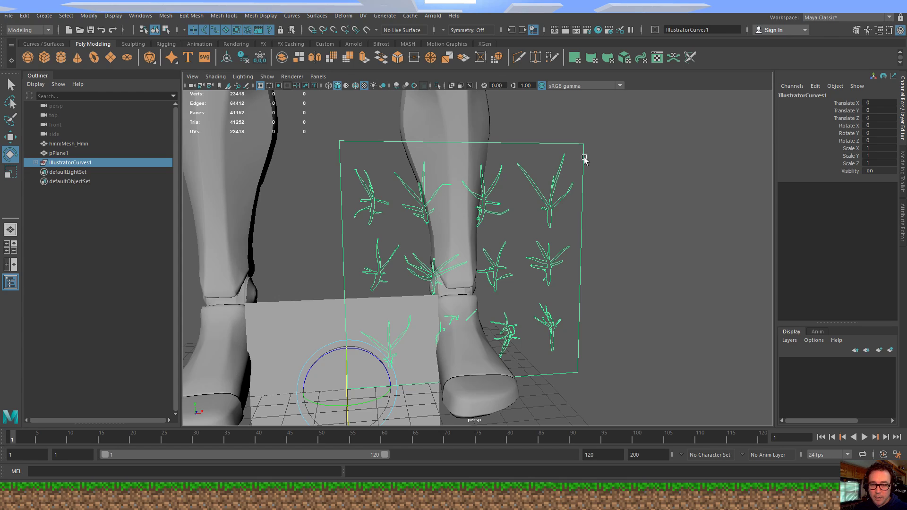
left_click(584, 158)
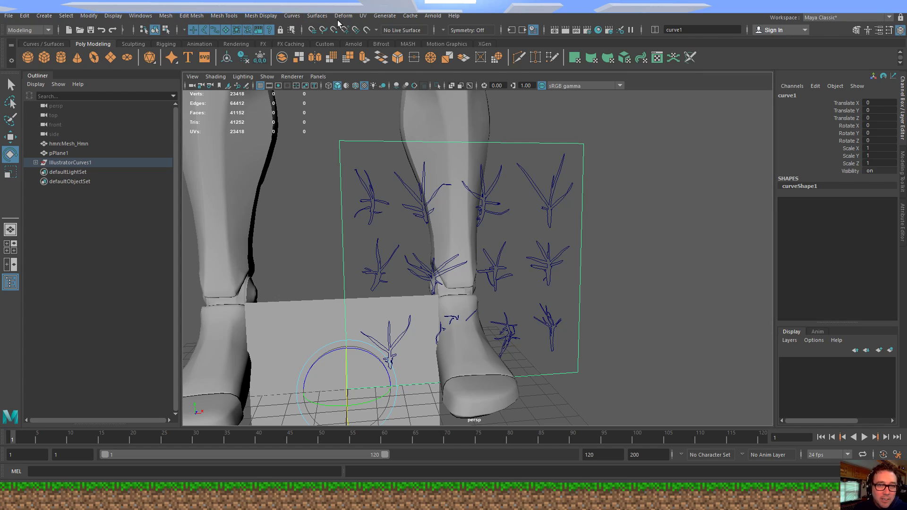
left_click(89, 15)
left_click(111, 84)
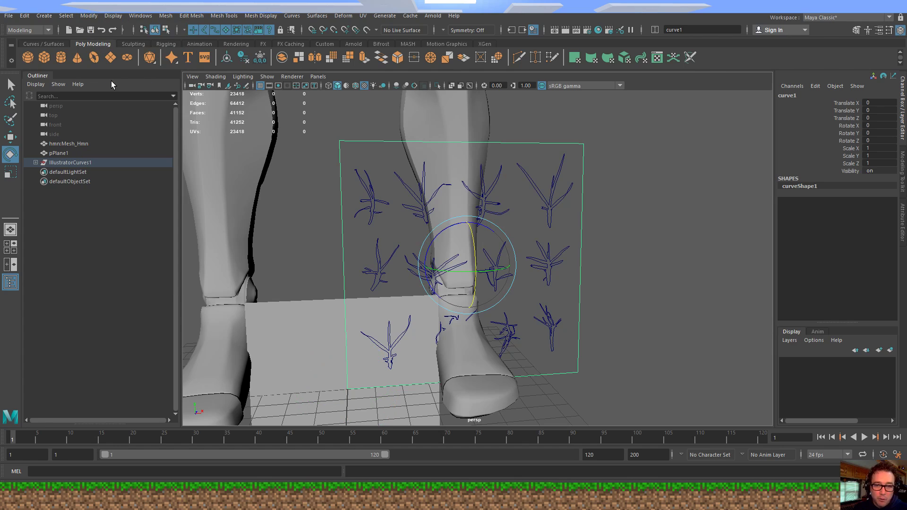
- Unparent the border curve curve1 from IllustratorCurves1, and parent the IllustratorCurves1 group under it
left_click_drag(502, 192, 517, 198, "alt")
key("w")
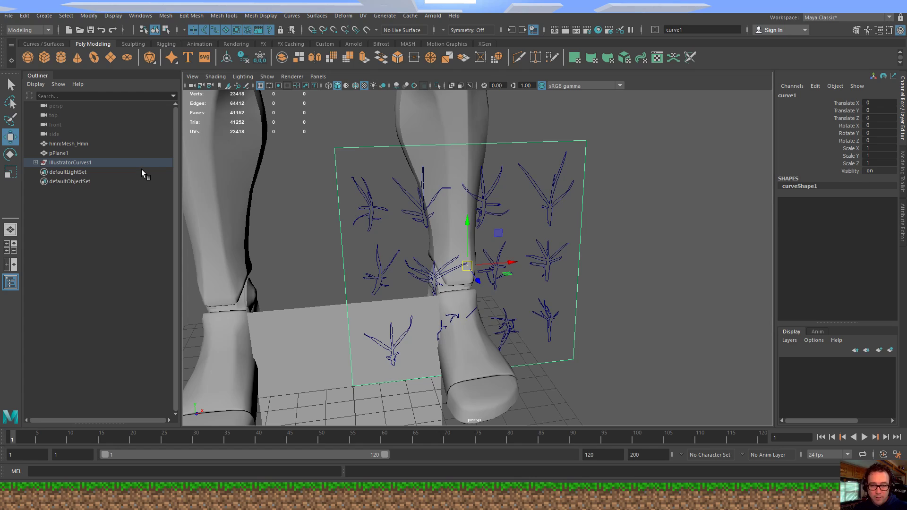
key("shift+p")
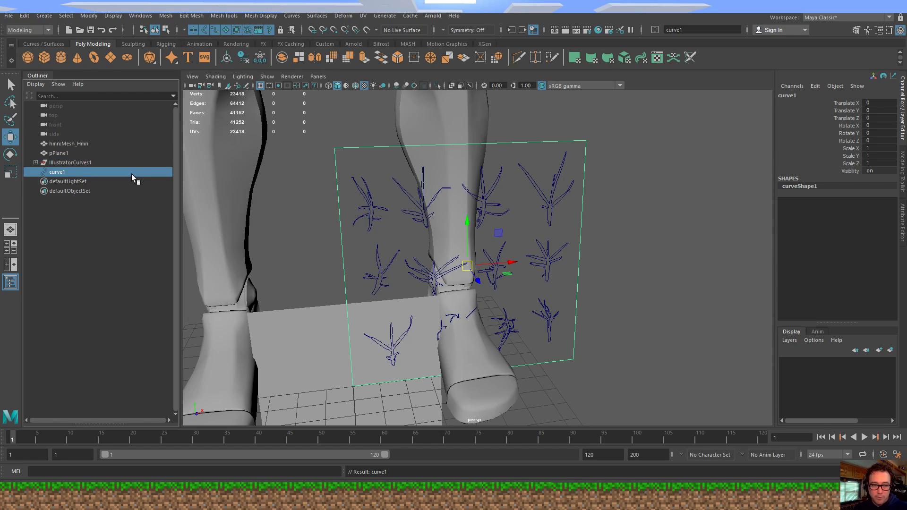
left_click(73, 163)
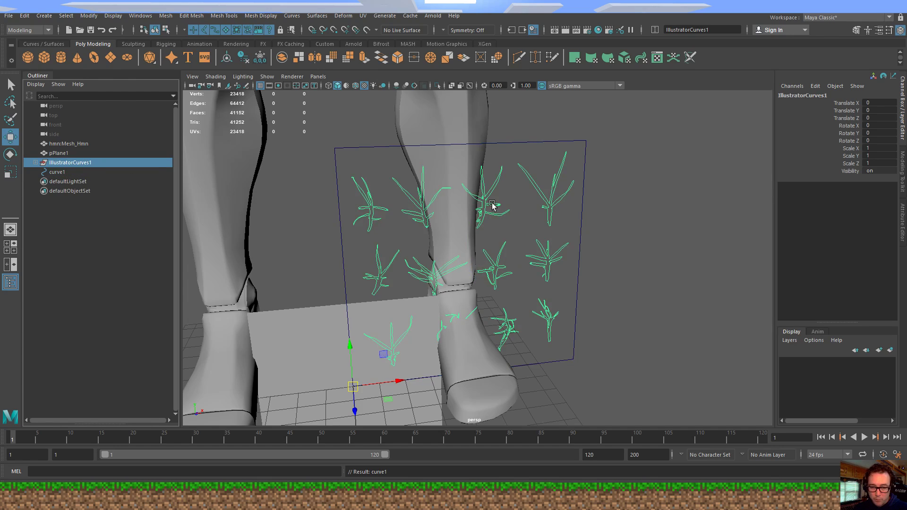
middle_click_drag(89, 160, 88, 172)
left_click(85, 163)
key("f")
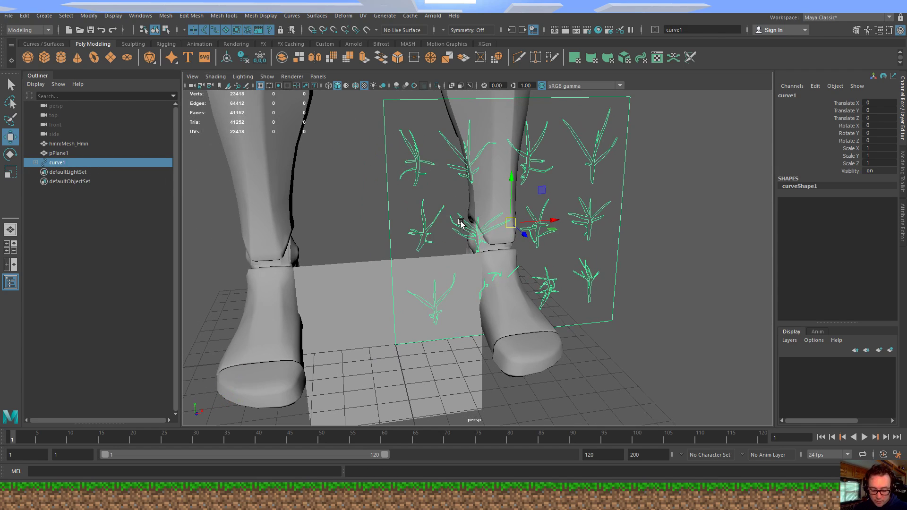
- Grid-snap curve1 with its grass outlines to the origin, at Translate X and Y of -18.062
key("x")
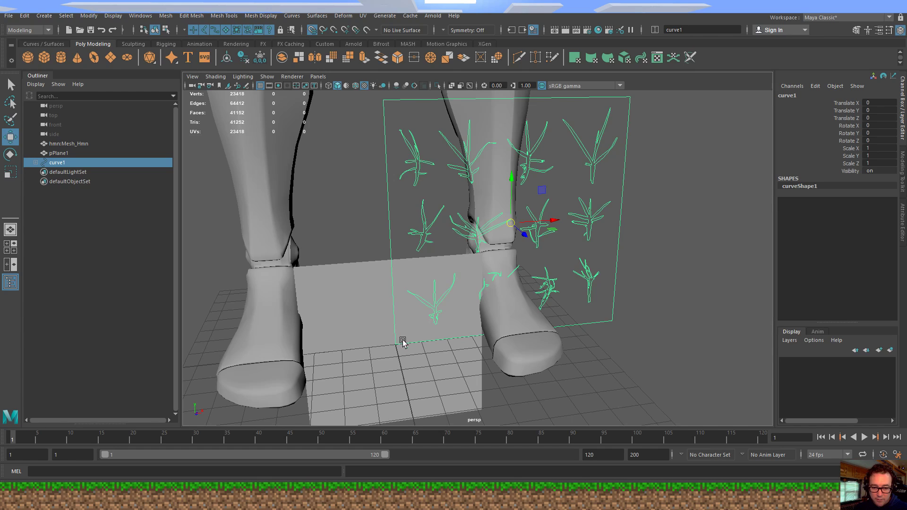
middle_click_drag(411, 344, 408, 341)
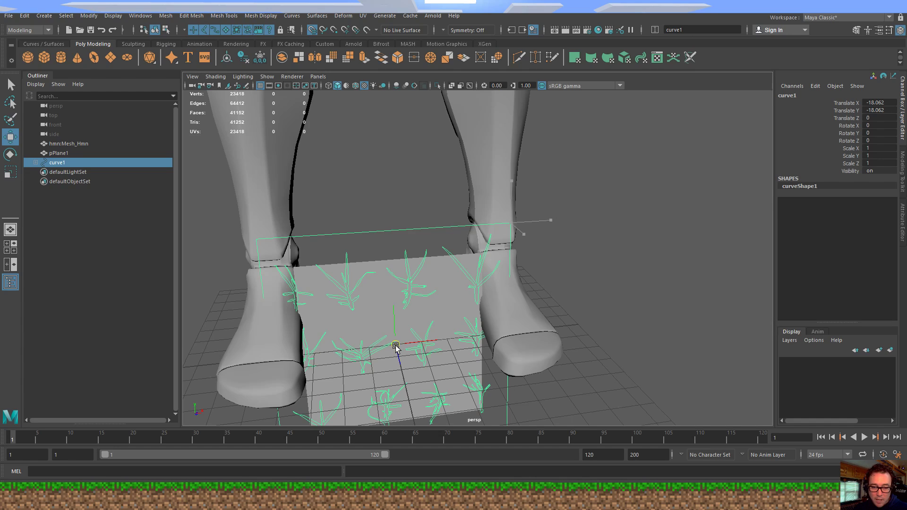
left_click_drag(396, 347, 518, 172, "alt")
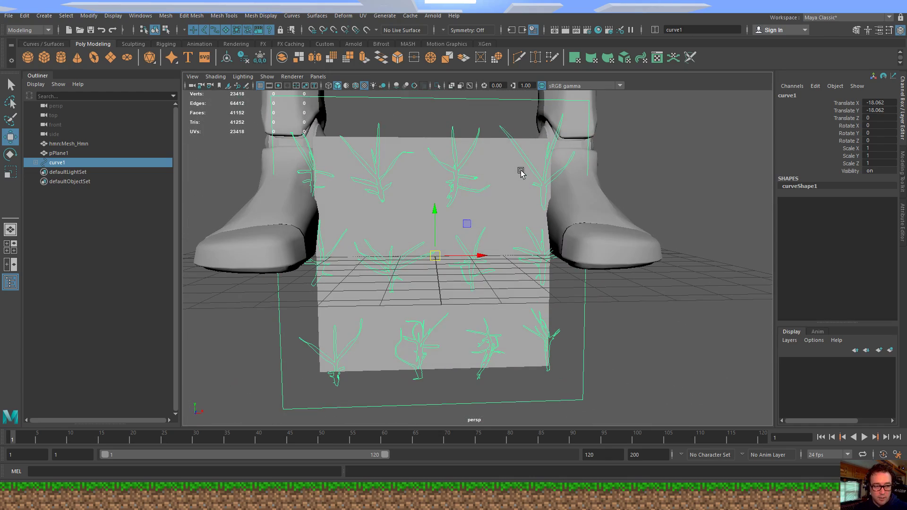
- Hide the character mesh hmn:Mesh_Hmn and assign a new Surface Shader material to pPlane1
left_click(106, 144)
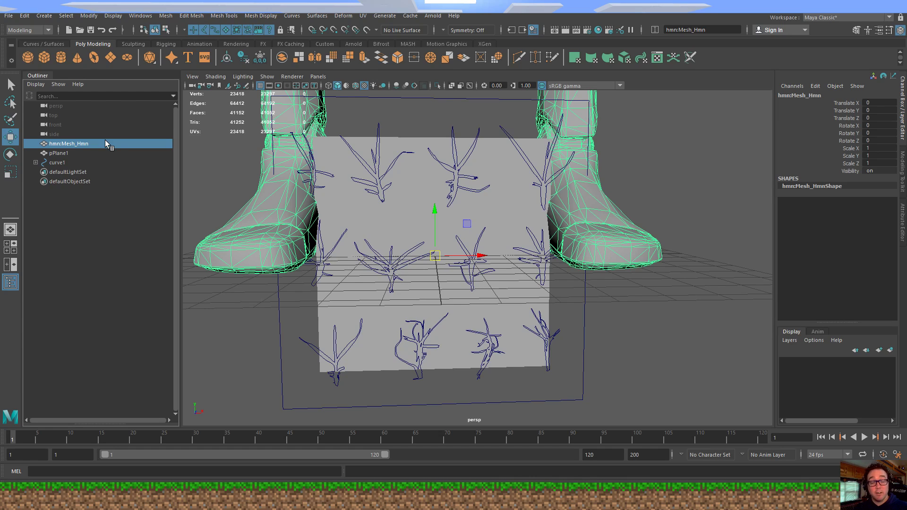
key("ctrl+h")
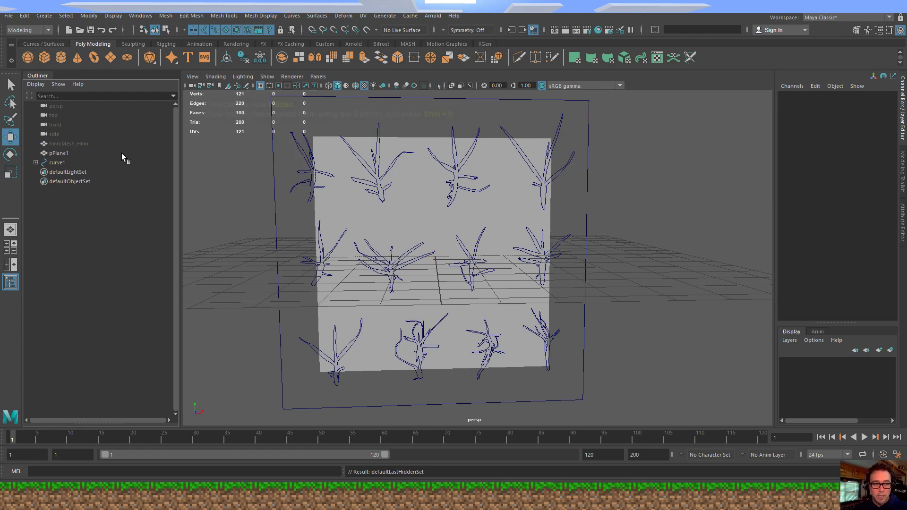
left_click(85, 154)
left_click_drag(434, 175, 460, 205, "alt")
left_click_drag(442, 277, 432, 205)
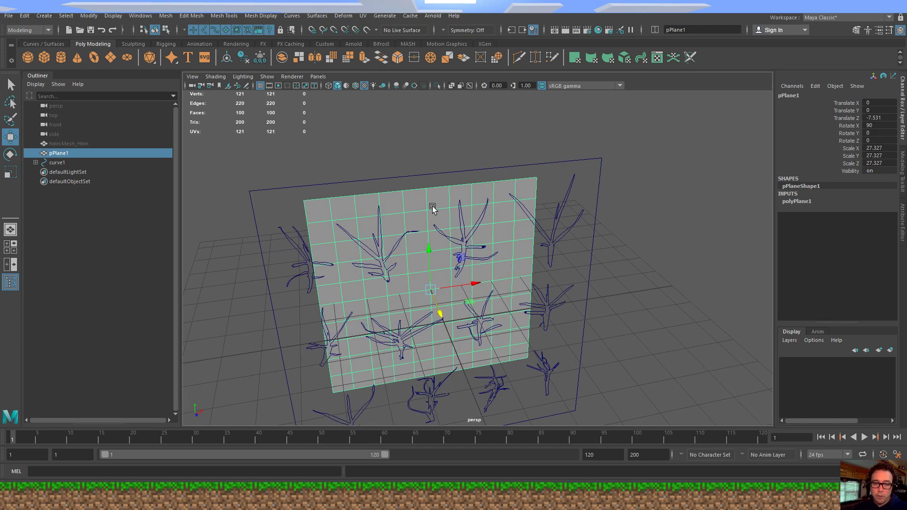
right_click(420, 198)
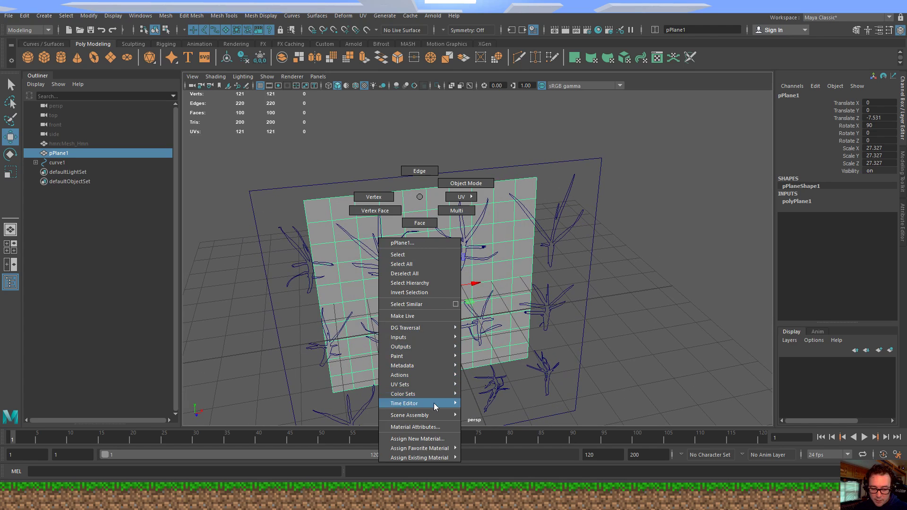
mouse_move(428, 449)
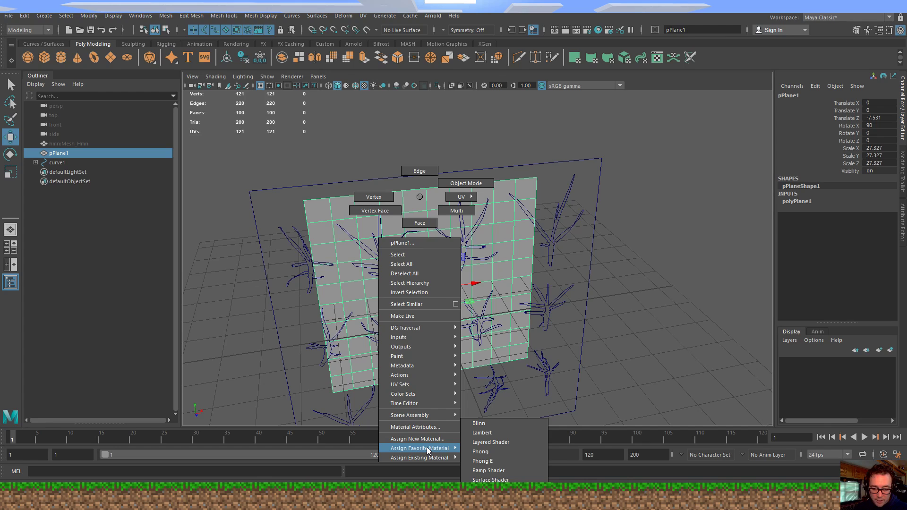
left_click(427, 439)
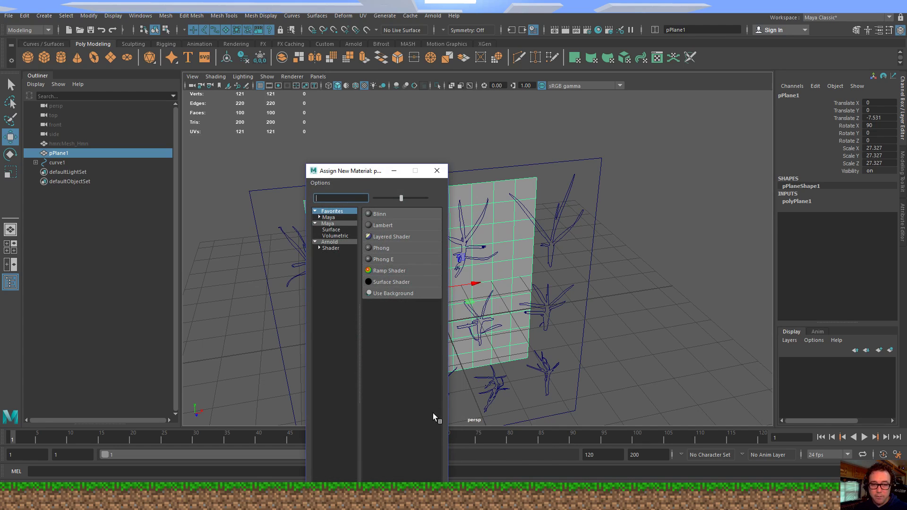
left_click(392, 282)
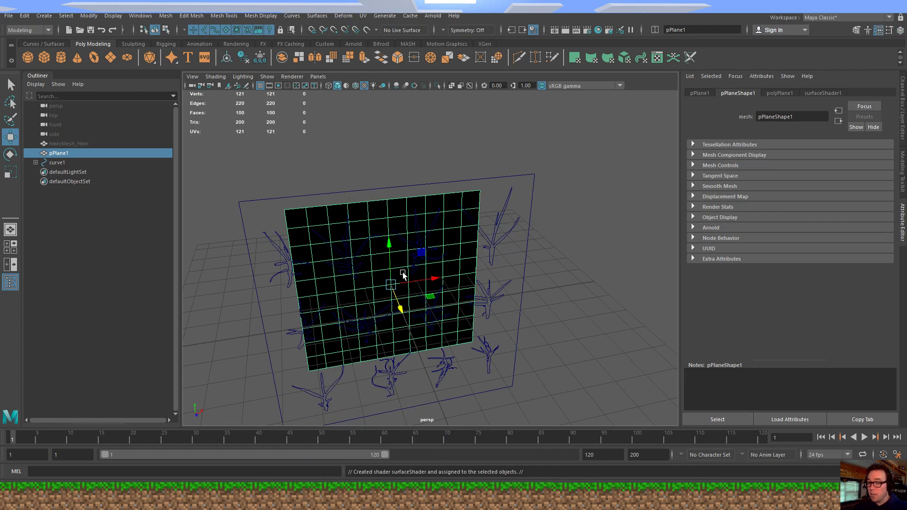
- Connect a File texture node to the Out Color of the plane's surface shader
left_click(816, 93)
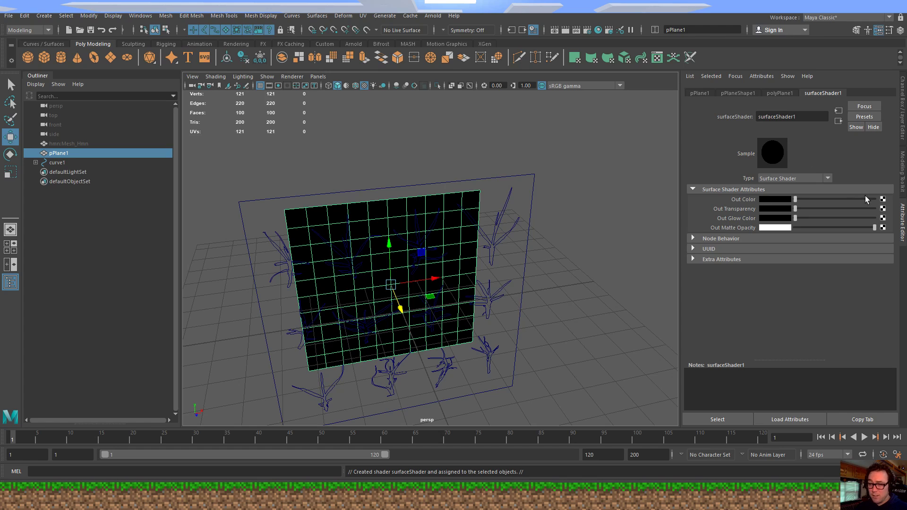
left_click(882, 199)
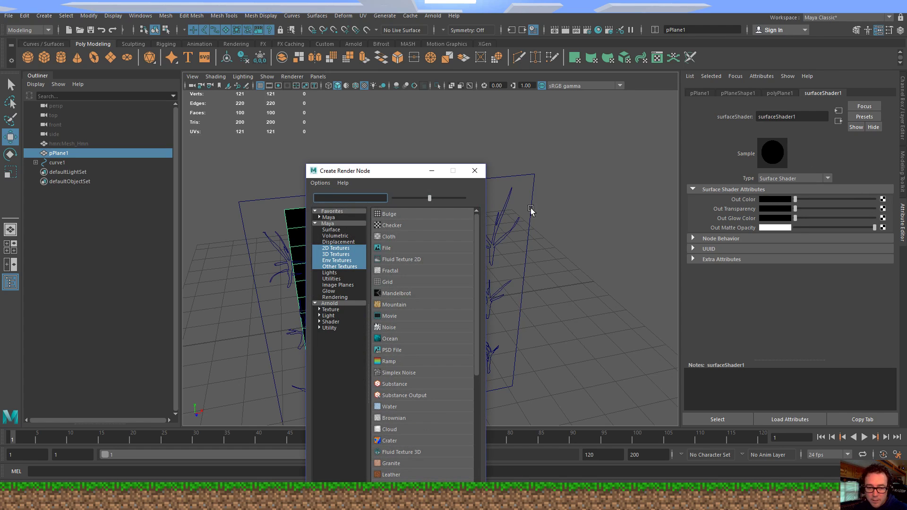
left_click(404, 248)
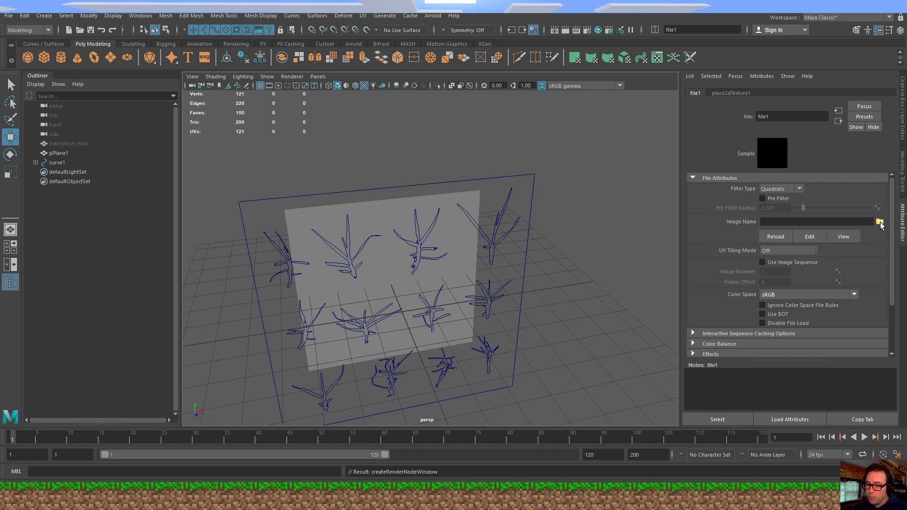
- Load rbikD_2K_Opacity.png from the plants_3d_rbojr\Textures\Atlas folder as the file texture's image
left_click(879, 222)
left_click(381, 121)
type("E:\\CurrentMayaProjects\\SNArchViz\\sourceimages\\plants_3d_rbojr\\Textures\\Atlas")
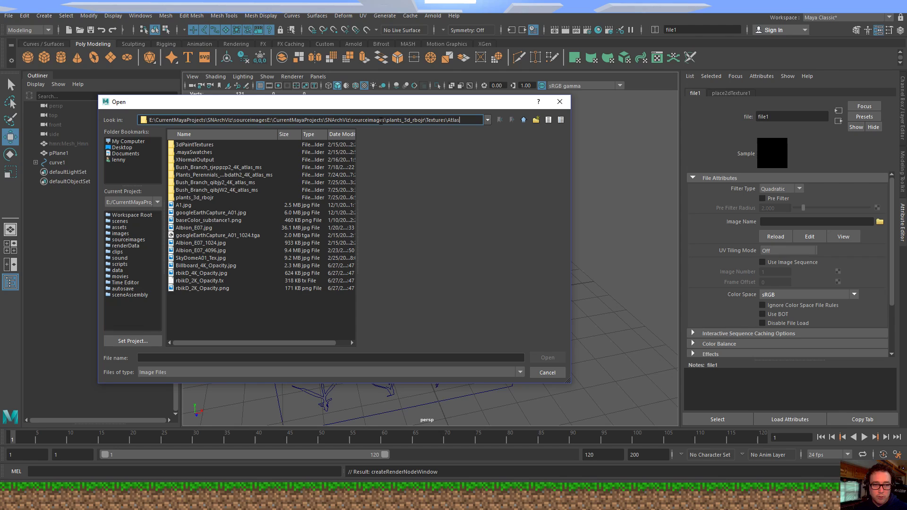
key("ctrl+a")
type("E:\\CurrentMayaProjects\\SNArchViz\\sourceimages\\plants_3d_rbojr\\Textures\\Atlas")
key("Return")
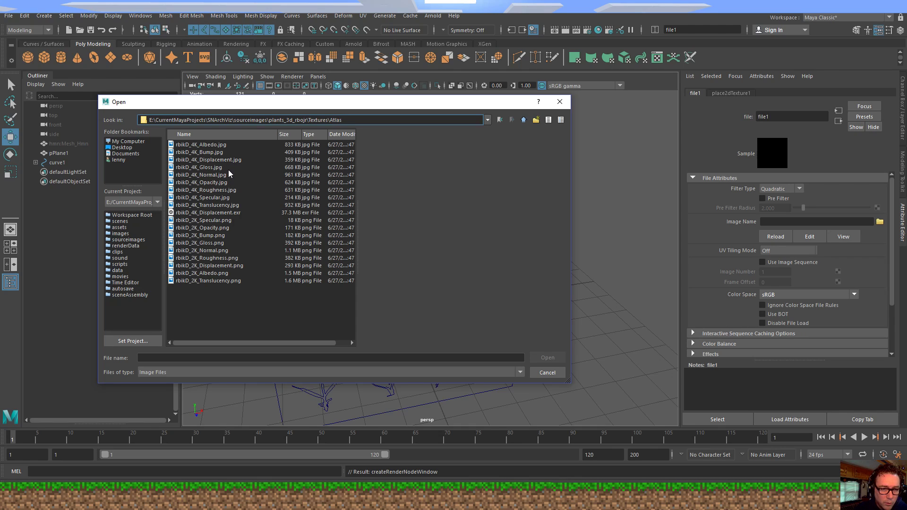
left_click(226, 183)
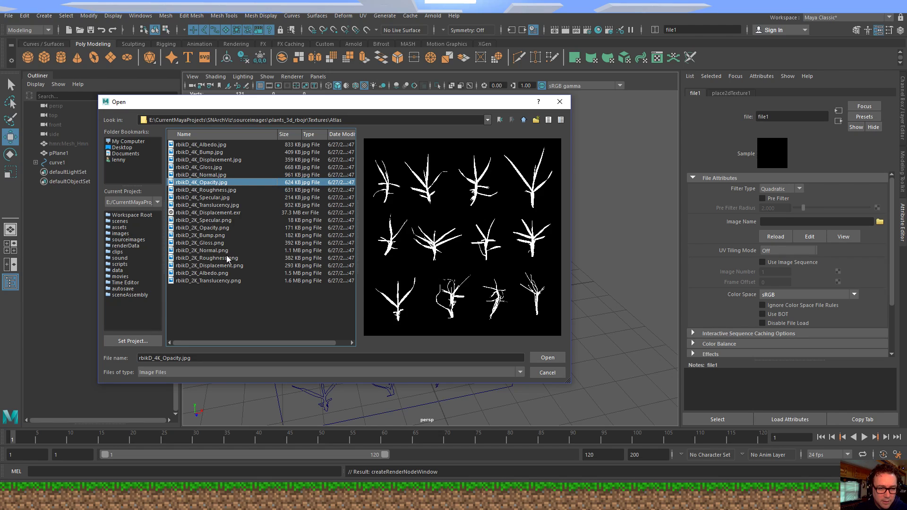
left_click(228, 228)
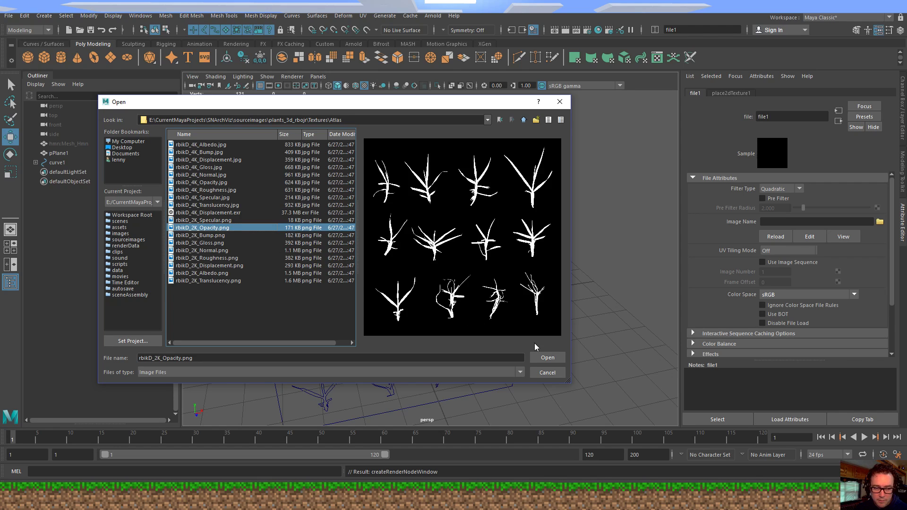
left_click(545, 357)
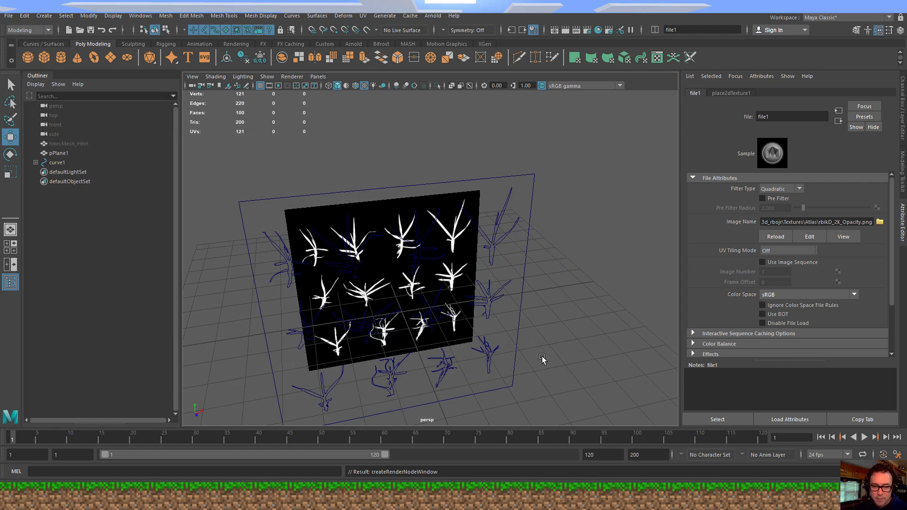
- In the front view, scale pPlane1 up uniformly to about 36.248 so it fills the square border curve
left_click_drag(463, 302, 513, 236, "alt")
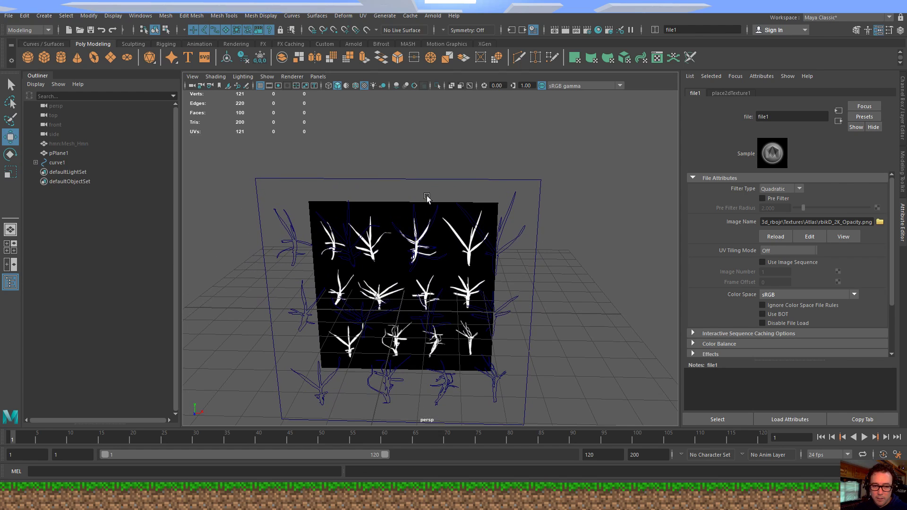
key("space")
left_click_drag(428, 196, 423, 226)
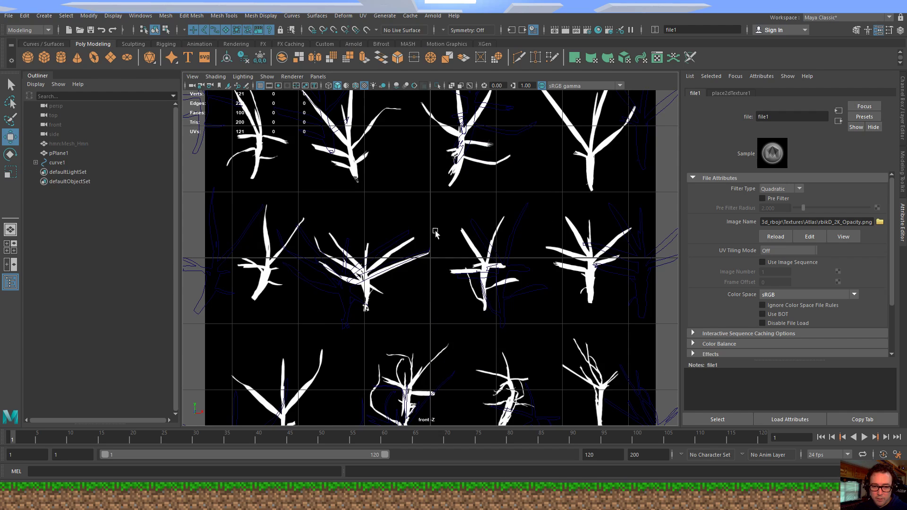
key("f")
left_click(495, 135)
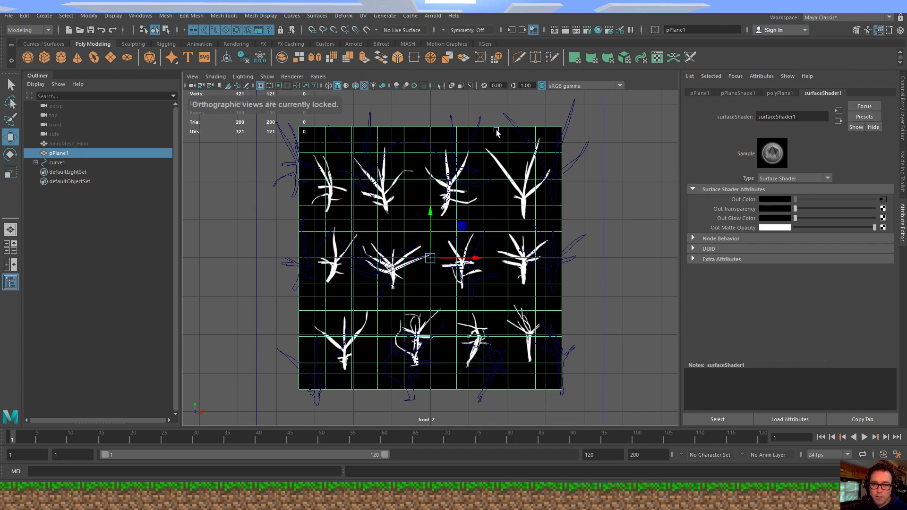
middle_click_drag(477, 189, 491, 226, "alt")
right_click_drag(491, 226, 400, 202, "alt")
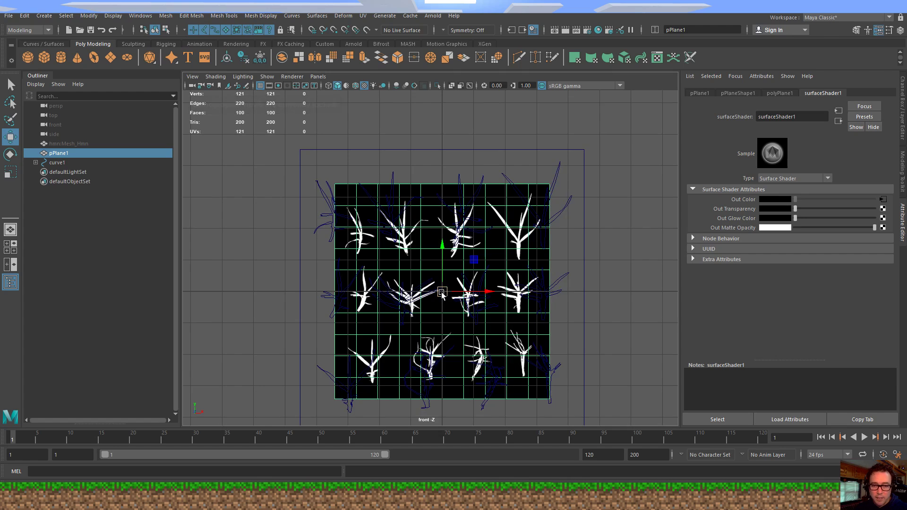
key("r")
left_click_drag(444, 292, 492, 286)
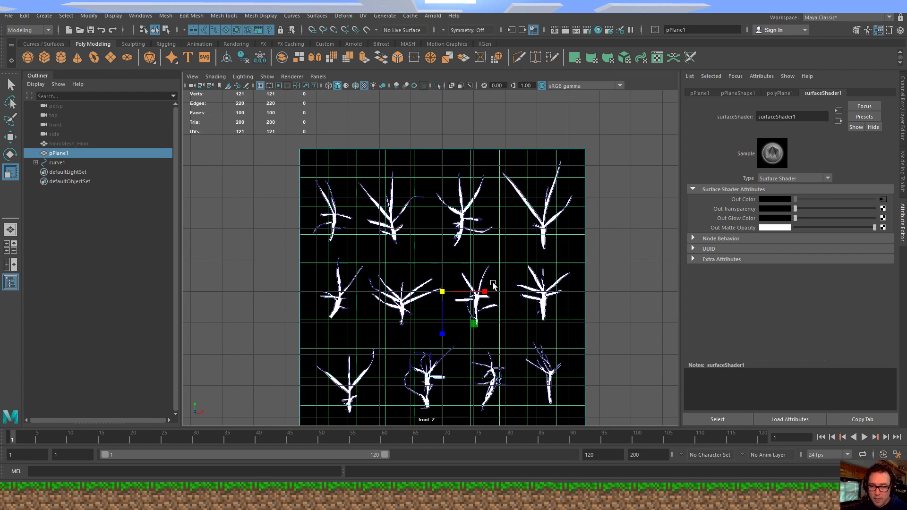
- Set pPlane1's Scale X, Y and Z to 36, and refine all three to 36.2
key("ctrl+a")
left_click_drag(883, 147, 872, 163)
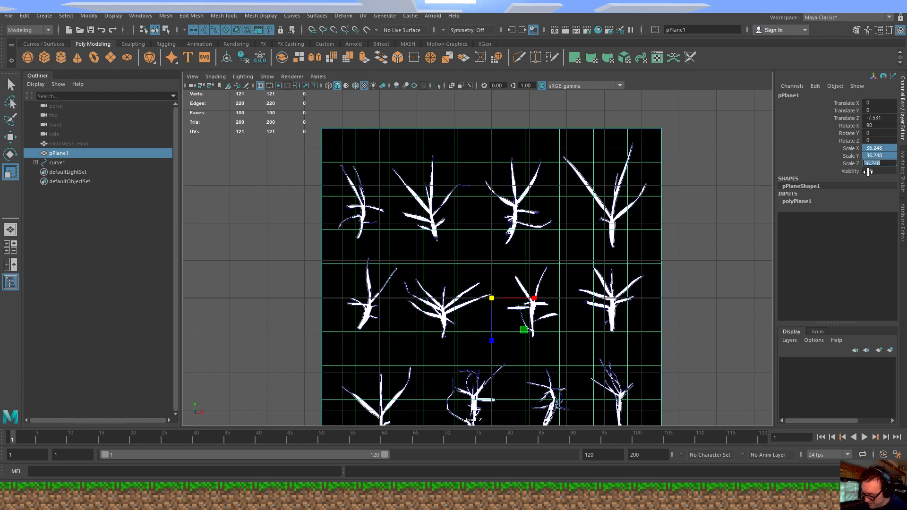
type("36")
key("Return")
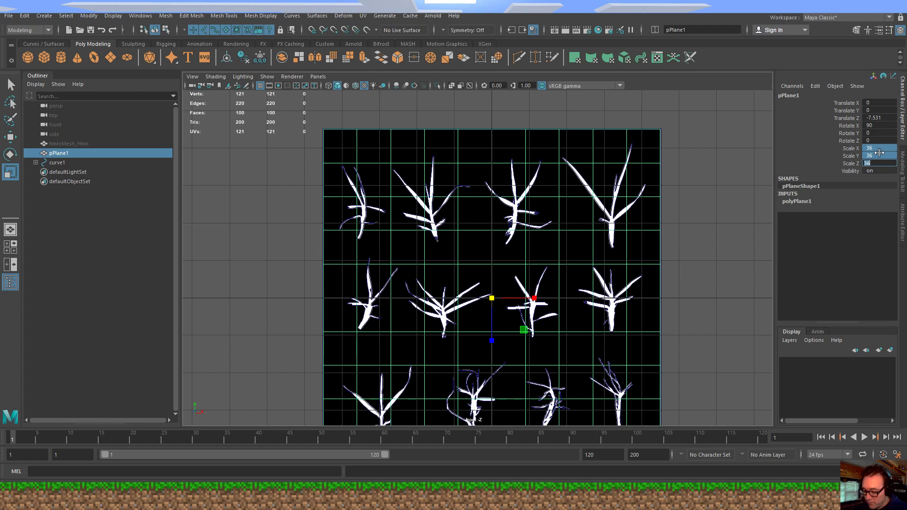
type(".2")
key("Return")
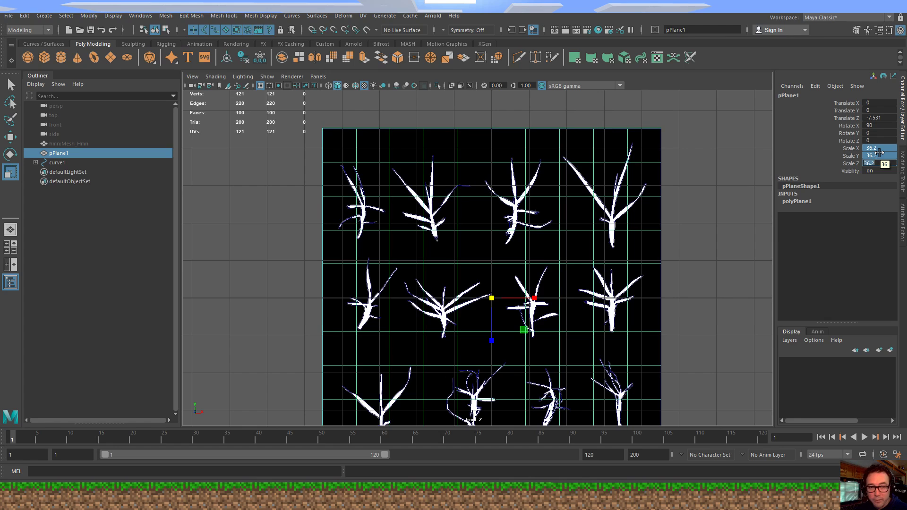
- Select curve1 and compare its grass outlines with the opacity texture on the plane up to the upper corner
middle_click_drag(638, 197, 626, 153, "alt")
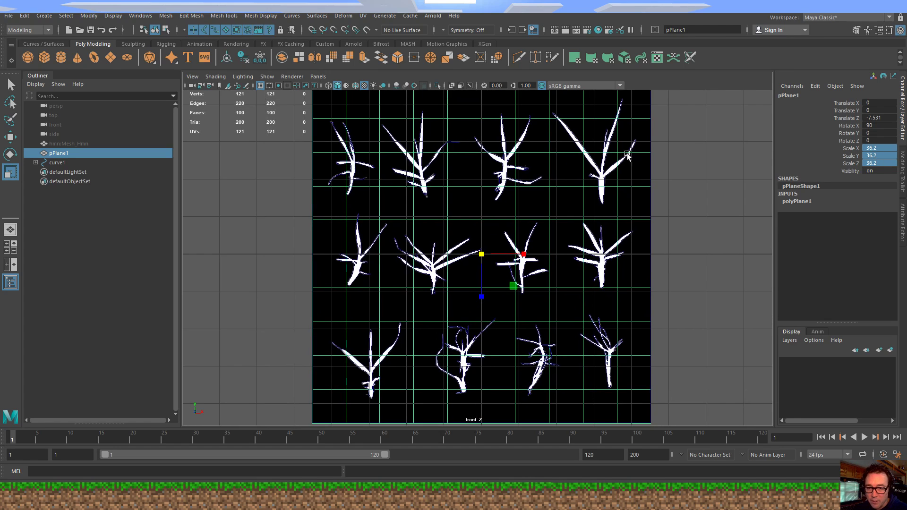
middle_click_drag(574, 176, 557, 247, "alt")
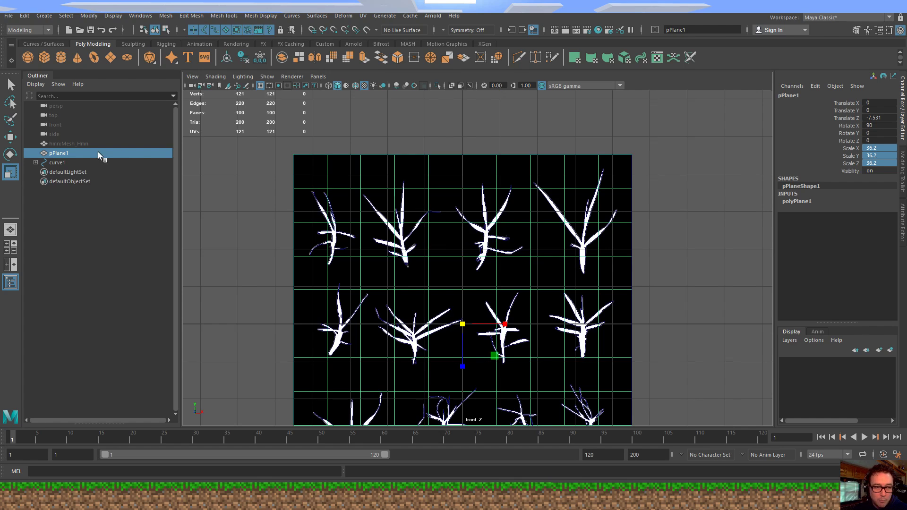
left_click(72, 161)
right_click_drag(390, 213, 642, 253, "alt")
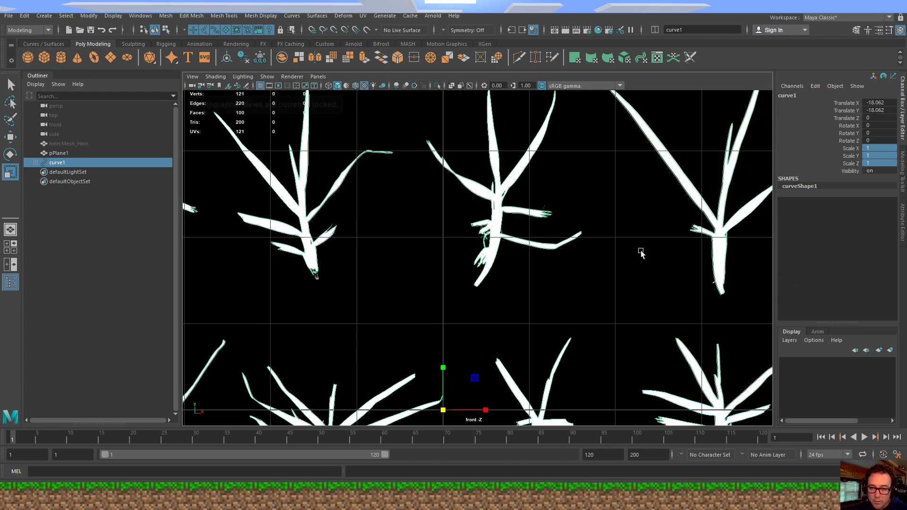
middle_click_drag(627, 241, 425, 363, "alt")
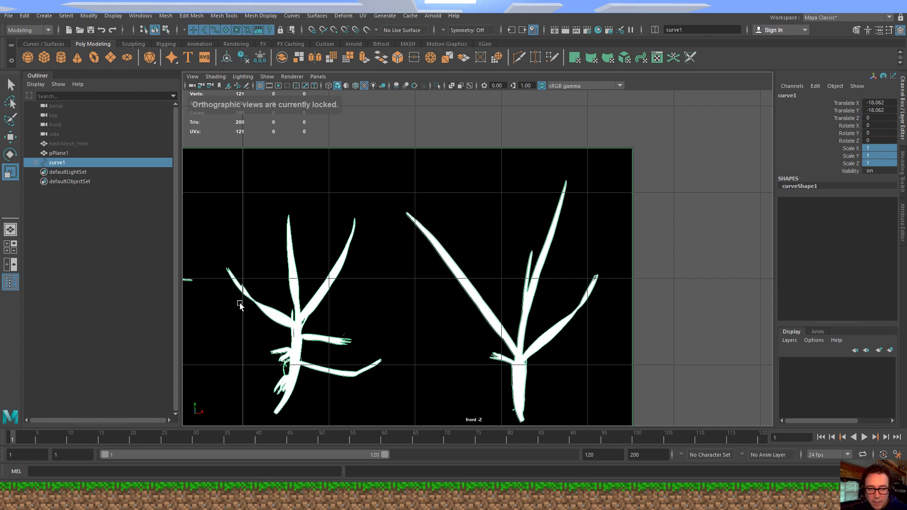
- Set pPlane1's Scale X, Y and Z to 36.1 and check the fit at a grass blade tip
left_click(60, 153)
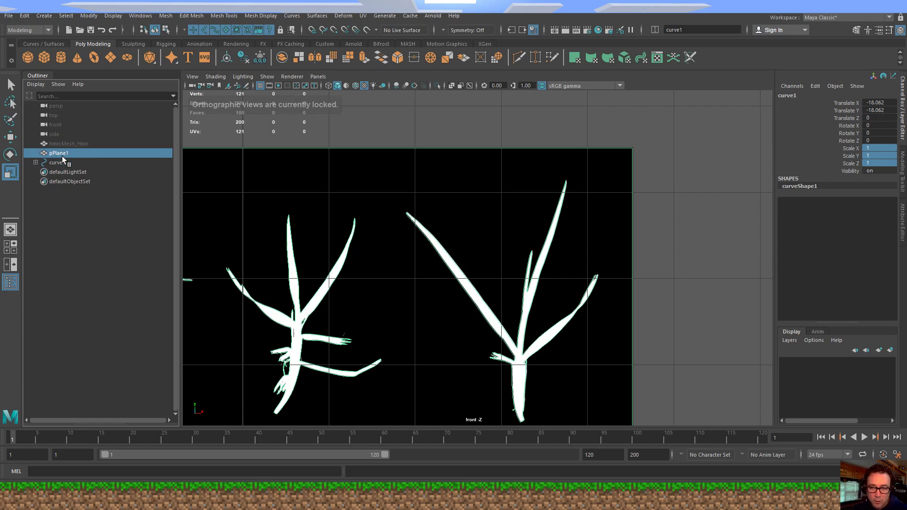
left_click(871, 163)
type("36.1")
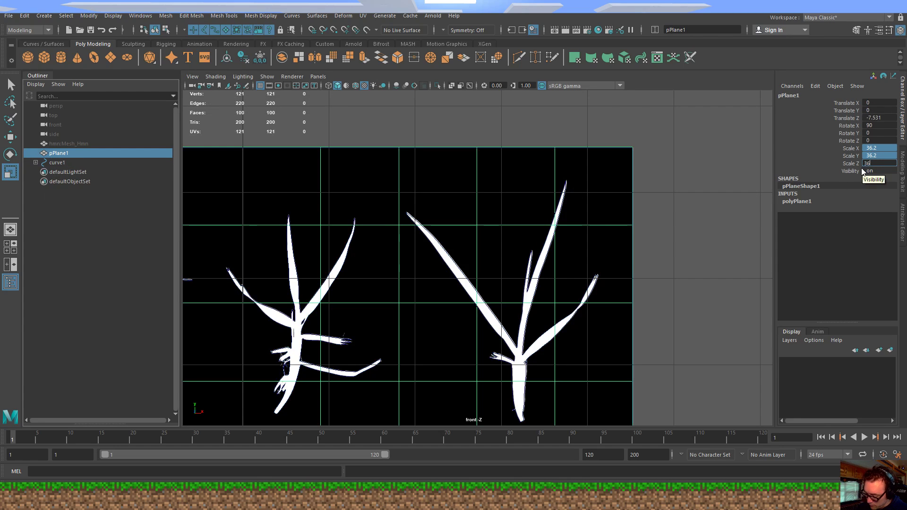
key("Return")
scroll(591, 222, "up", 10)
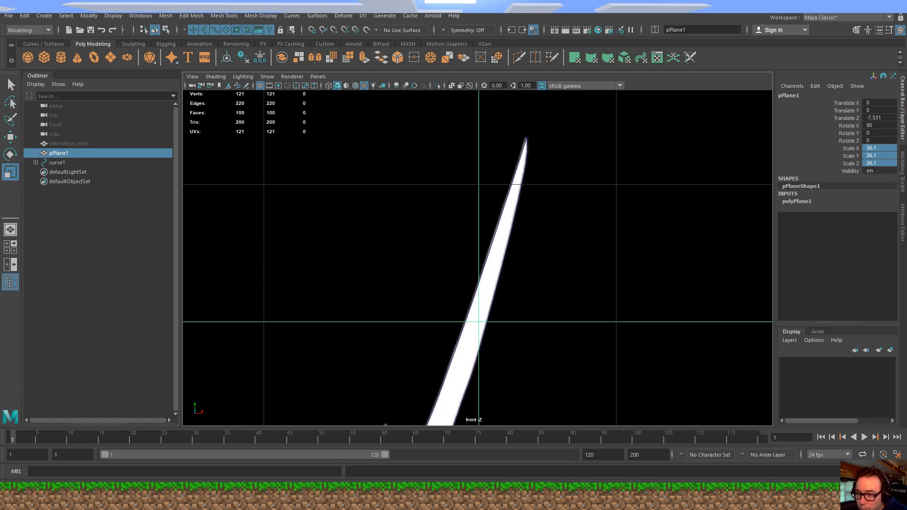
- Try a scale of 36.15 on all axes of pPlane1 and return it to 36.1
left_click(875, 163)
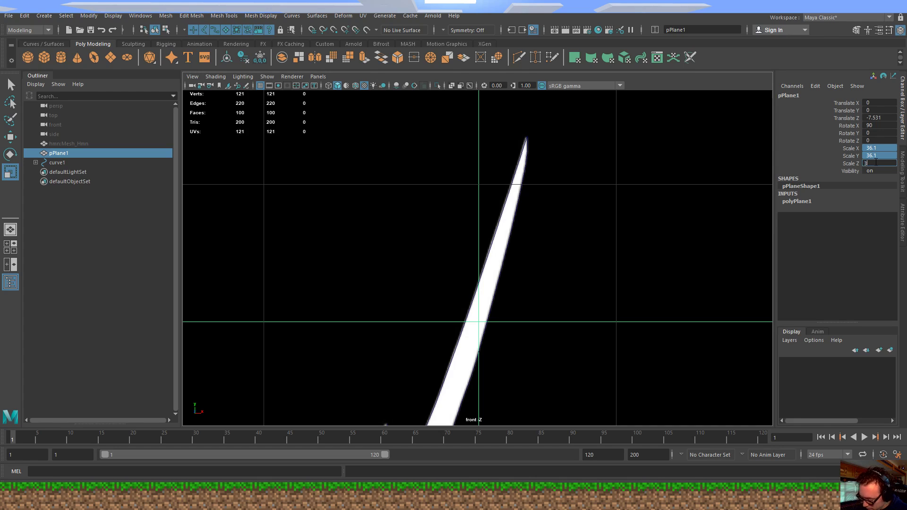
type("5")
key("Return")
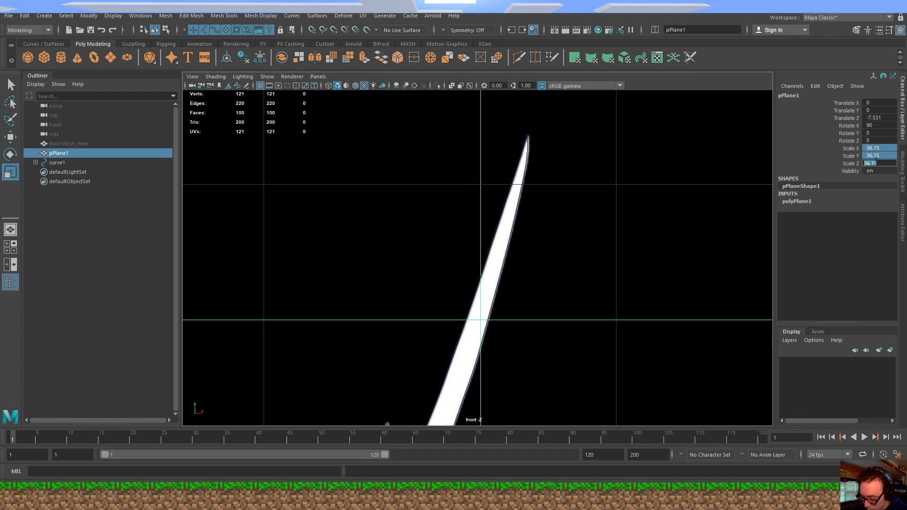
type("36.1")
key("Return")
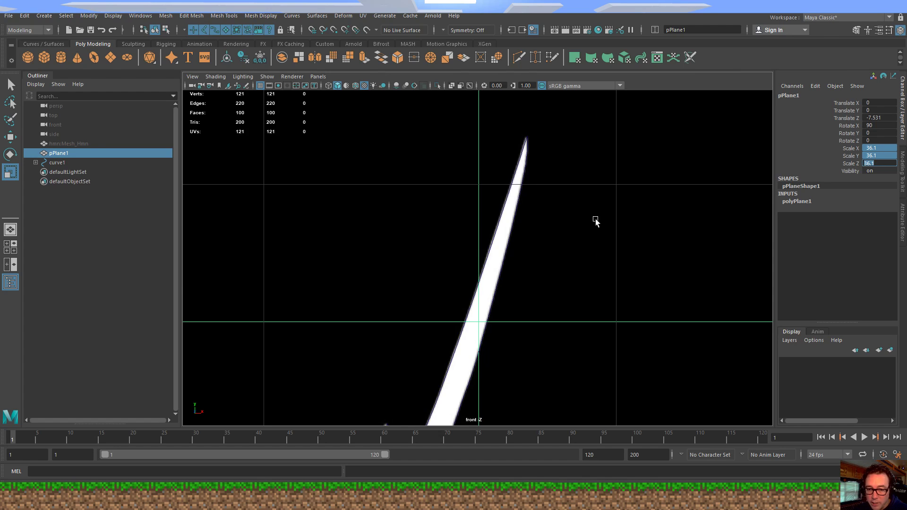
- Examine how curve1's border and grass outlines line up with the opacity texture across the whole plane
right_click_drag(594, 219, 313, 263, "alt")
middle_click_drag(313, 263, 510, 118, "alt")
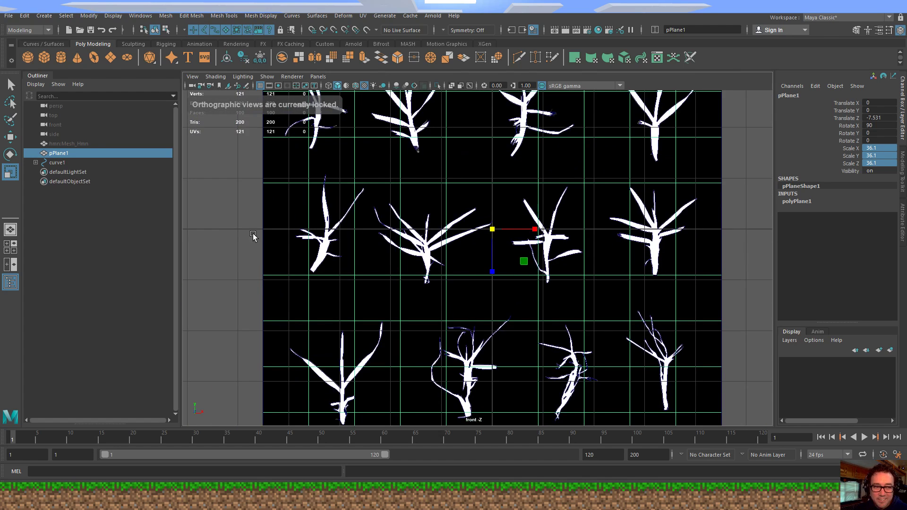
left_click(75, 164)
middle_click_drag(491, 185, 426, 284, "alt")
middle_click_drag(397, 201, 378, 246, "alt")
right_click_drag(377, 246, 413, 292, "alt")
middle_click_drag(413, 292, 535, 278, "alt")
right_click_drag(534, 278, 413, 237, "alt")
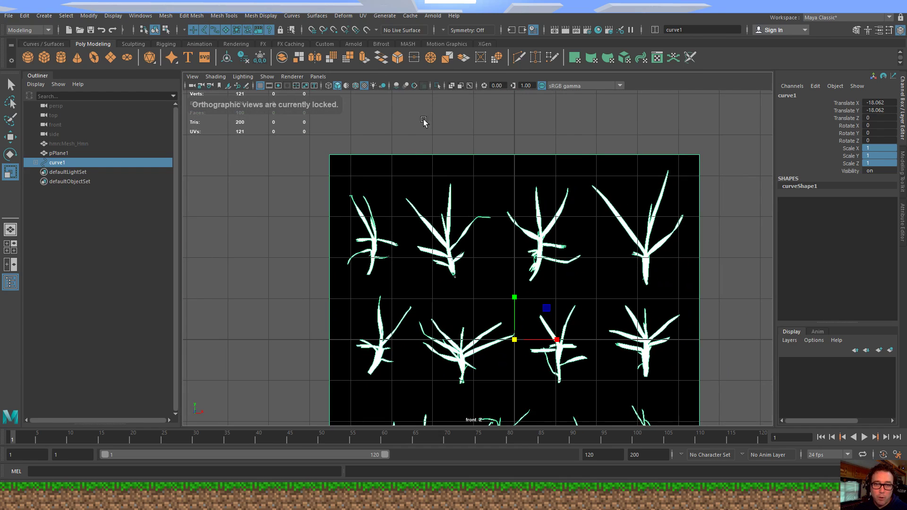
- Switch to the perspective view and hide pPlane1, leaving only the grass outline curves showing
key("space")
left_click_drag(507, 191, 505, 161)
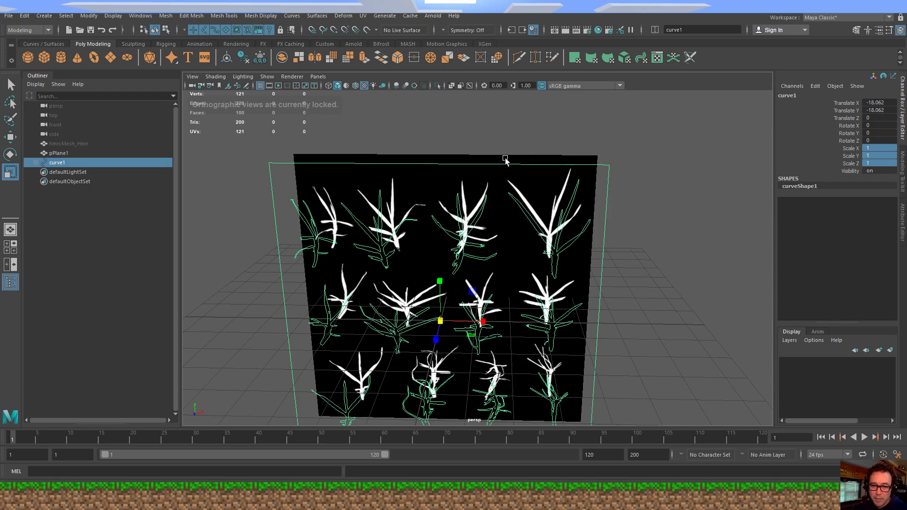
left_click_drag(471, 194, 523, 202, "alt")
middle_click_drag(466, 255, 516, 209, "alt")
left_click_drag(516, 210, 503, 206, "alt")
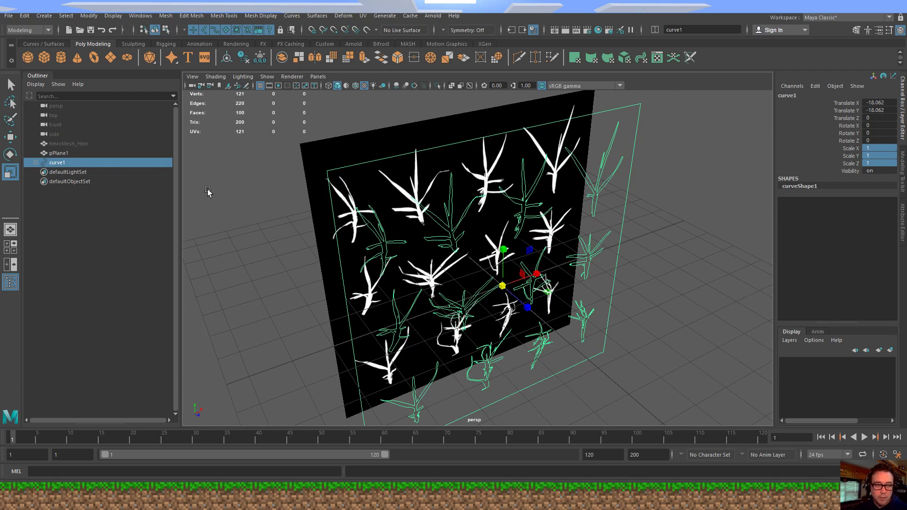
left_click(99, 154)
key("ctrl+h")
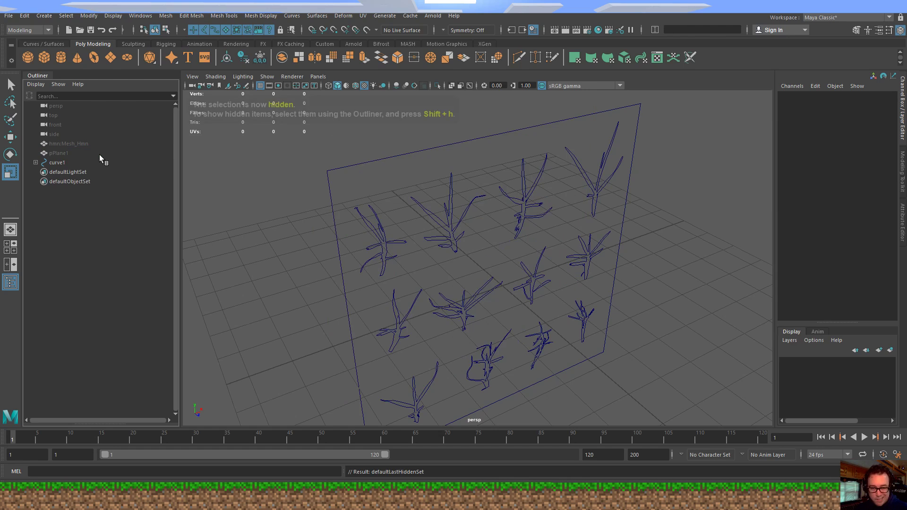
- Create a planar trim surface from the first outline in the upper row as polygon triangles, with tessellation by Count at 500
scroll(374, 218, "up", 6)
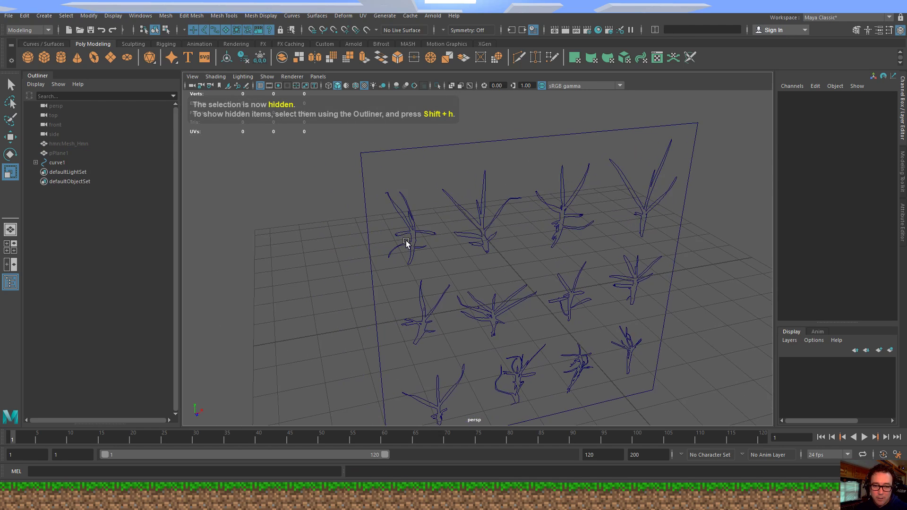
left_click(375, 218)
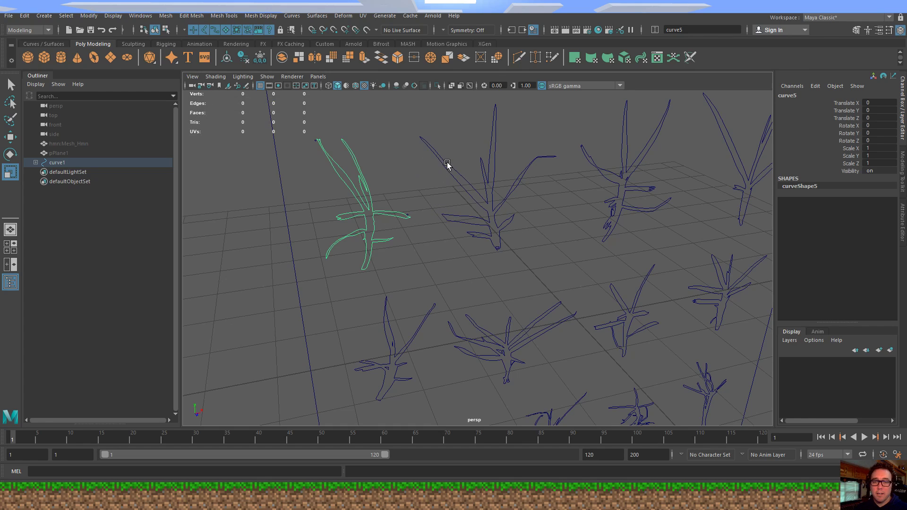
middle_click_drag(449, 166, 435, 189, "alt")
key("q")
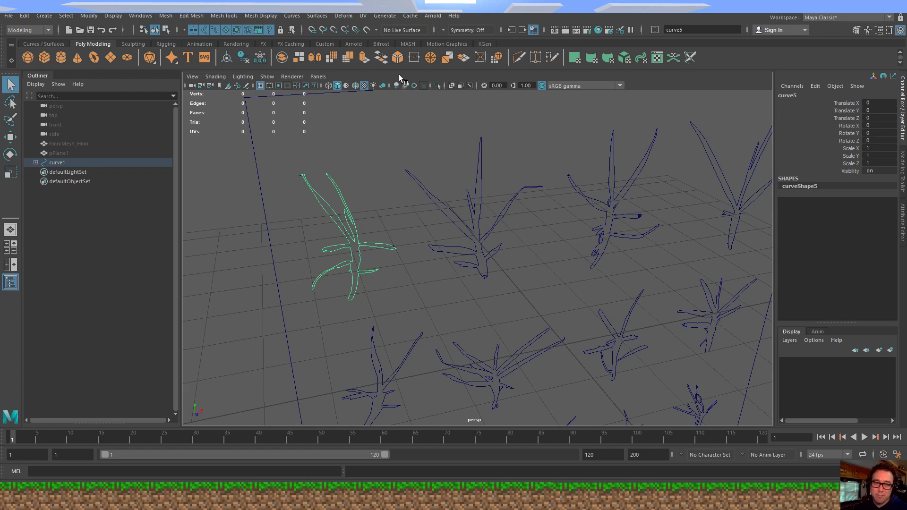
left_click(323, 18)
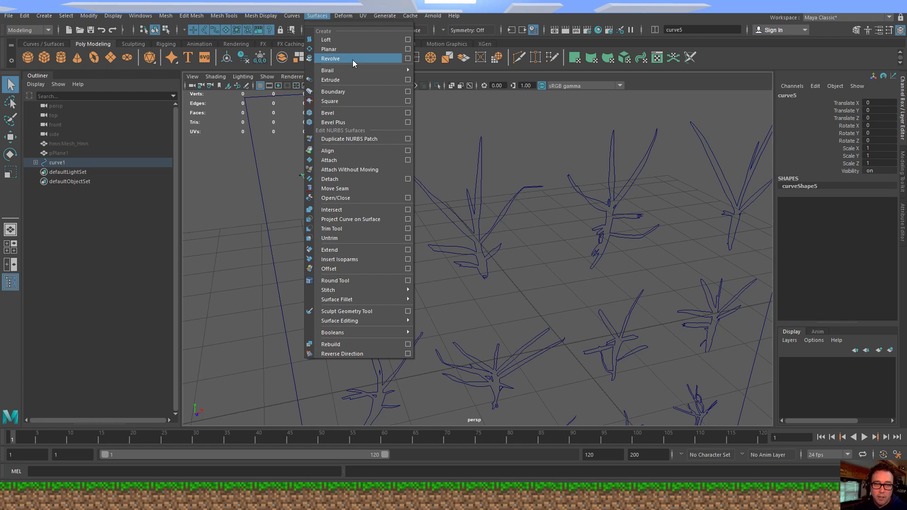
left_click(408, 50)
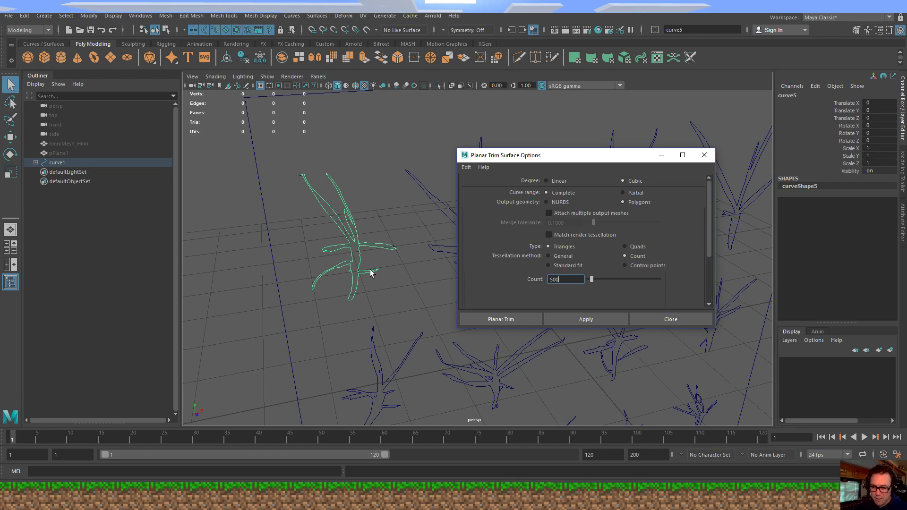
left_click(585, 319)
left_click_drag(405, 259, 375, 248, "alt")
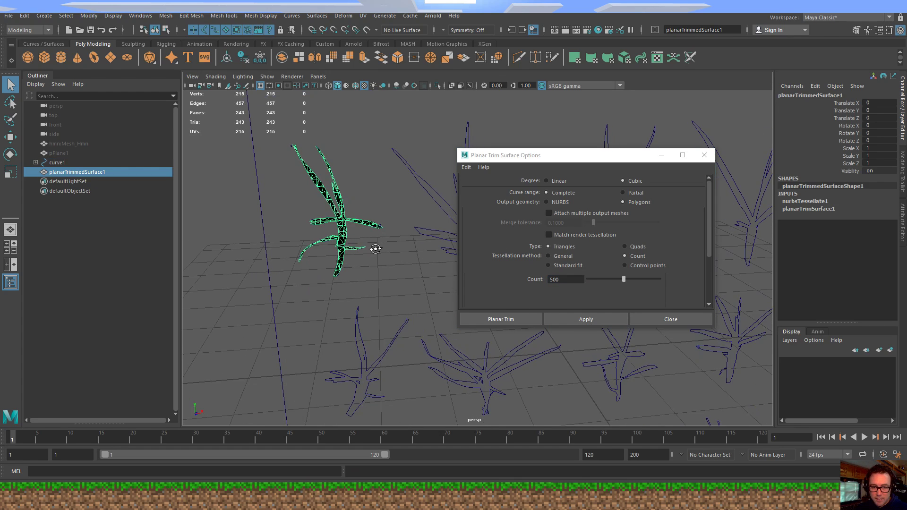
- Try a planar trim on all curves of the upper row's second grass outline and undo it
middle_click_drag(376, 248, 432, 302, "alt")
right_click_drag(432, 301, 468, 274, "alt")
middle_click_drag(401, 248, 212, 272, "alt")
right_click_drag(213, 272, 228, 241, "alt")
middle_click_drag(420, 266, 363, 235, "alt")
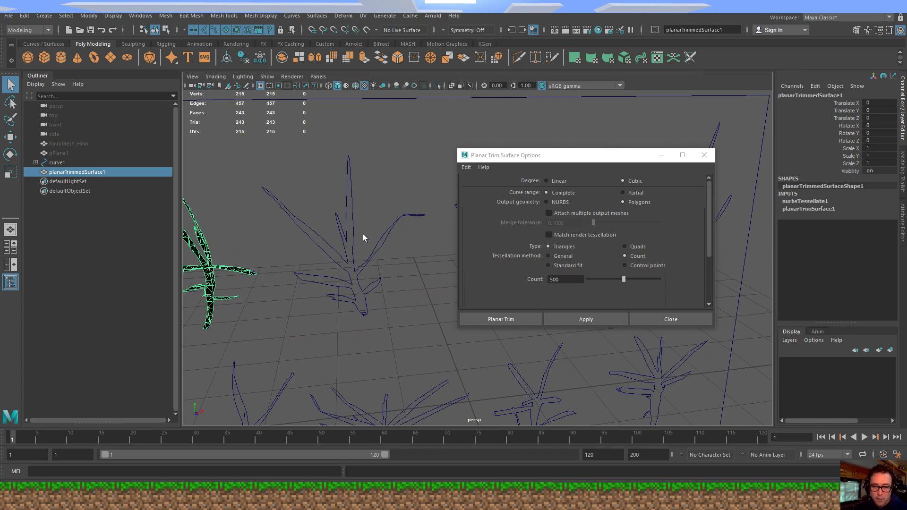
left_click_drag(362, 234, 385, 256)
right_click_drag(384, 256, 326, 242, "alt")
middle_click_drag(394, 267, 376, 238, "alt")
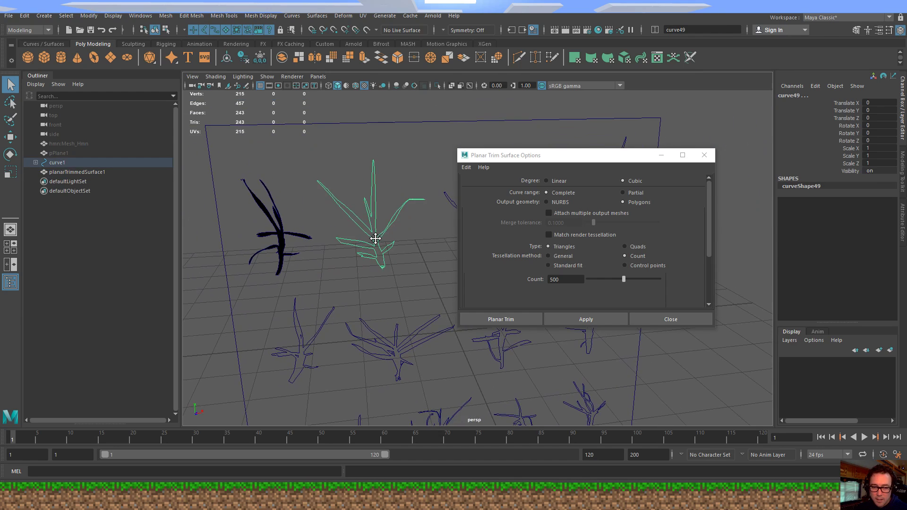
right_click_drag(312, 255, 344, 259, "alt")
left_click(581, 319)
key("ctrl+z")
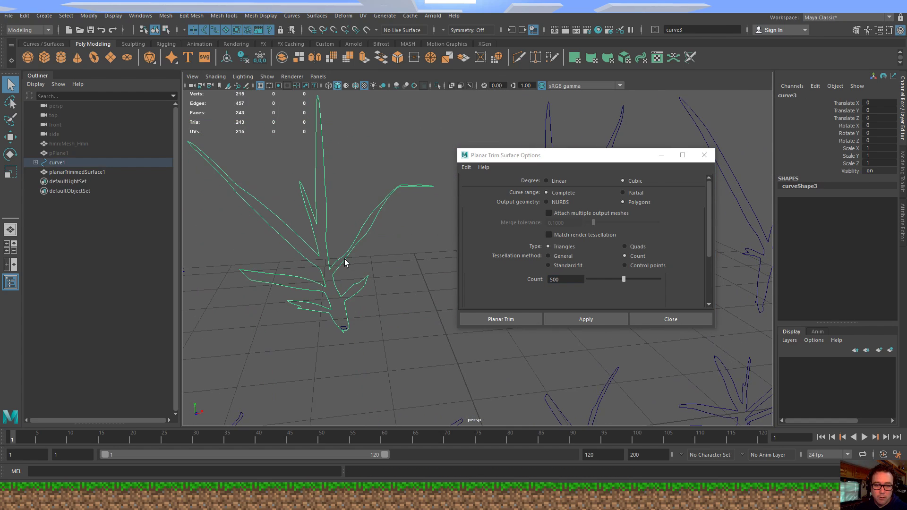
- Try a planar trim on the second grass clump's main outline alone, restore the Count to 500 and delete the resulting mesh
left_click(589, 320)
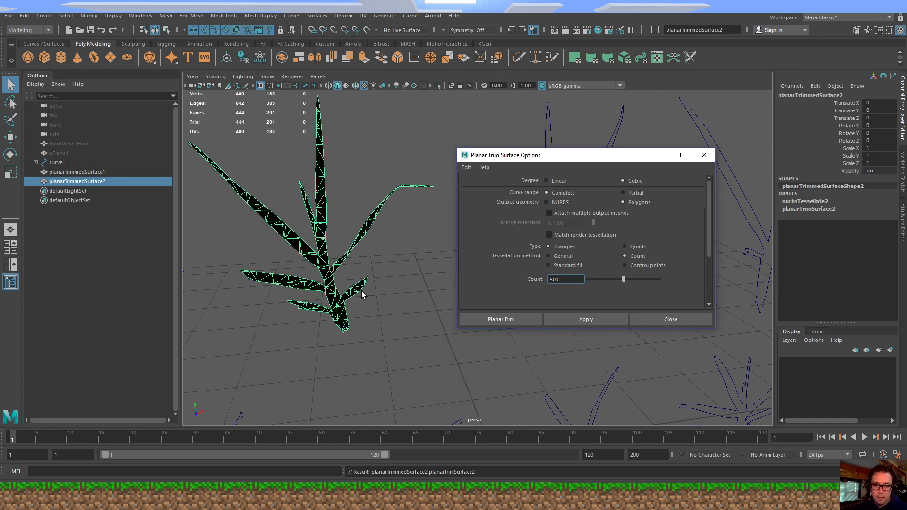
key("ctrl+z")
left_click(431, 268)
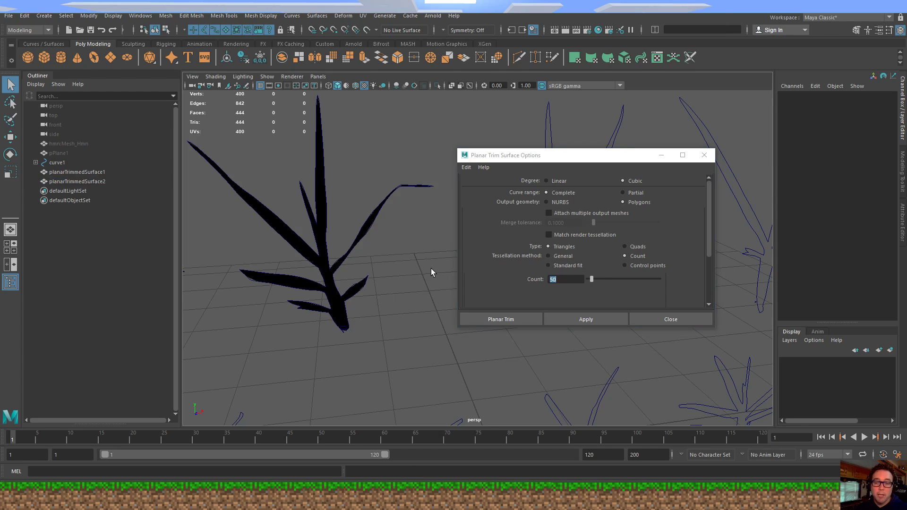
left_click(569, 279)
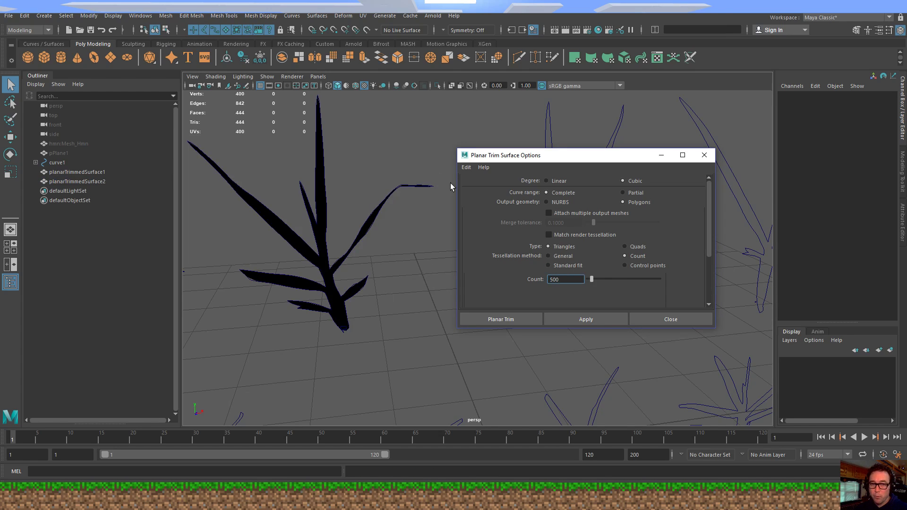
left_click(320, 237)
key("Delete")
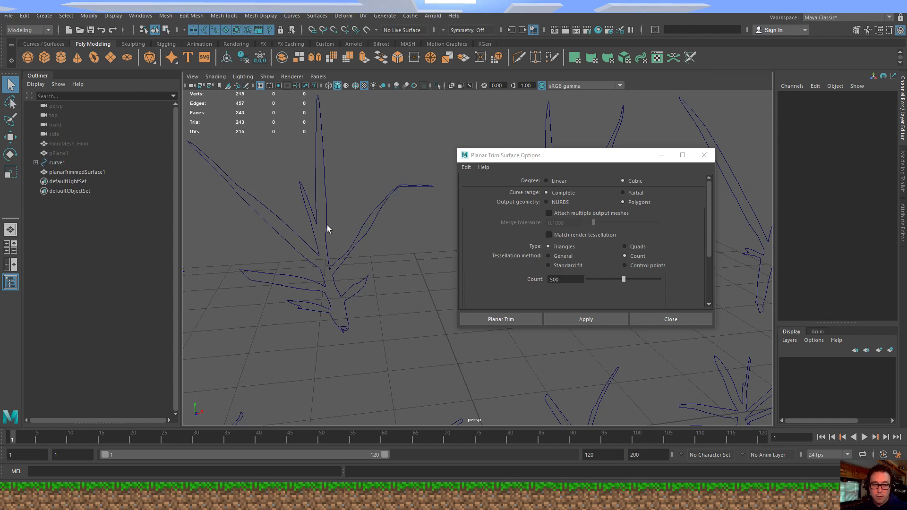
- Planar-trim the second grass clump from its main outline together with the small curve at the stem base
left_click(327, 226)
middle_click_drag(344, 286, 402, 223, "alt")
right_click_drag(402, 223, 392, 269, "alt")
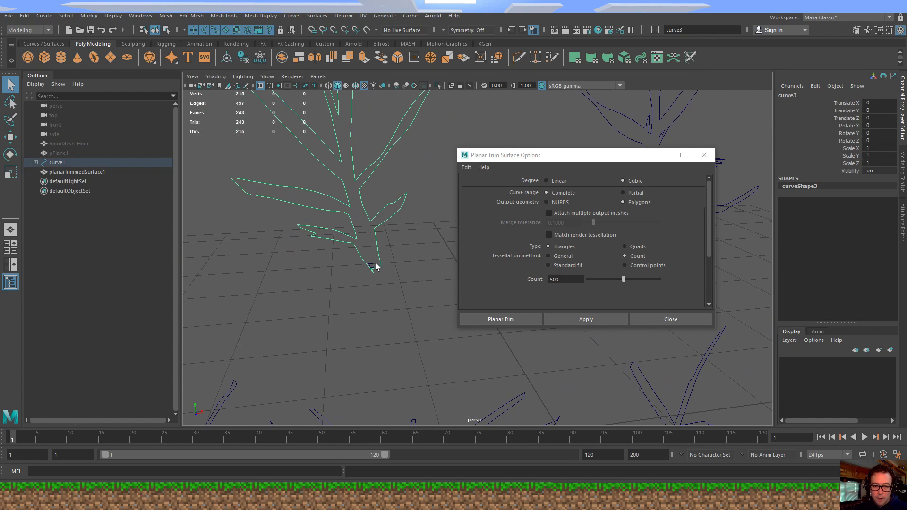
left_click(375, 267, "shift")
left_click(596, 317)
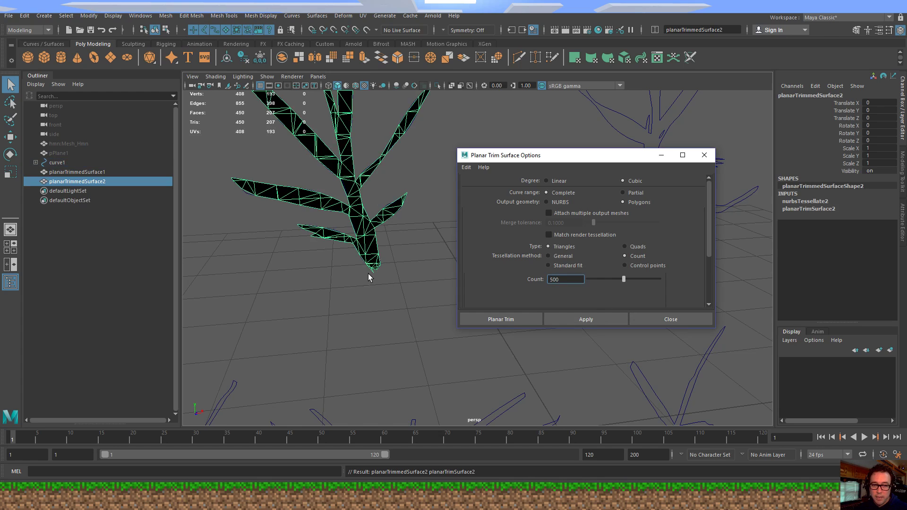
- Planar-trim the upper row's third clump from its main outline and the small inner curves along the stem
middle_click_drag(368, 275, 399, 166, "alt")
middle_click_drag(381, 199, 309, 306, "alt")
middle_click_drag(407, 262, 266, 333, "alt")
left_click(368, 310)
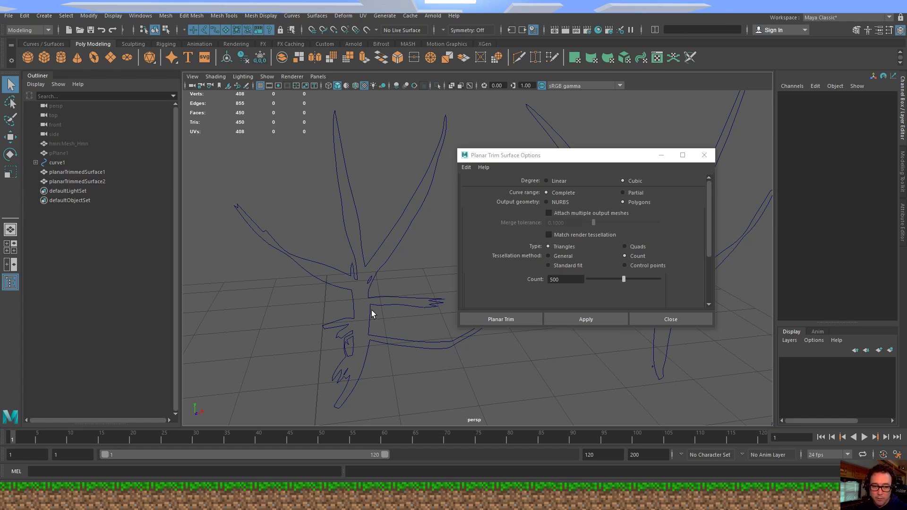
left_click(370, 314)
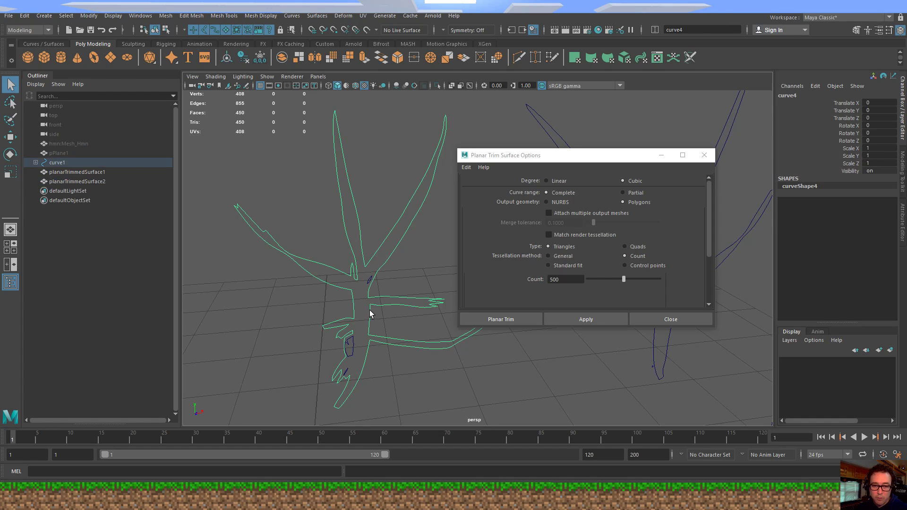
left_click(369, 281, "shift")
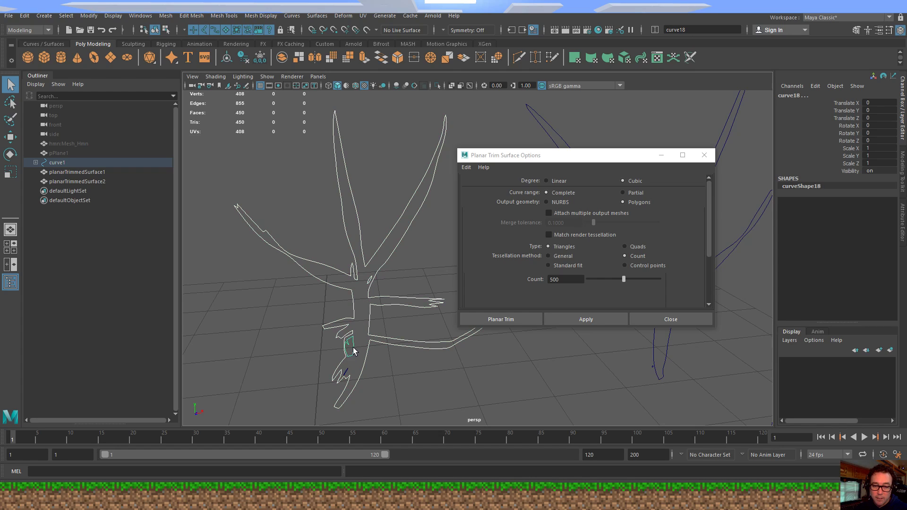
left_click(595, 319)
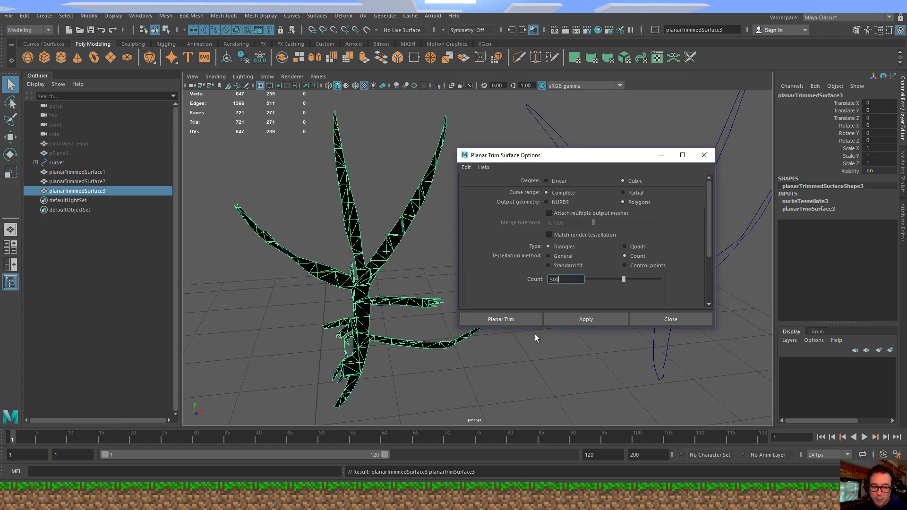
- Planar-trim all curves of the upper row's fourth clump into a mesh, undoing the first attempt and applying the trim again
middle_click_drag(343, 324, 391, 251, "alt")
right_click_drag(391, 250, 484, 309, "alt")
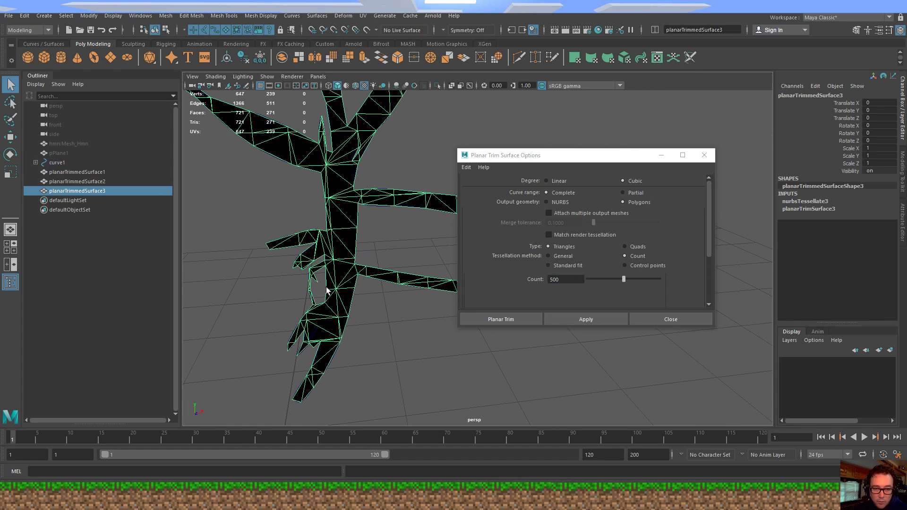
middle_click_drag(359, 167, 327, 283, "alt")
right_click_drag(439, 285, 360, 287, "alt")
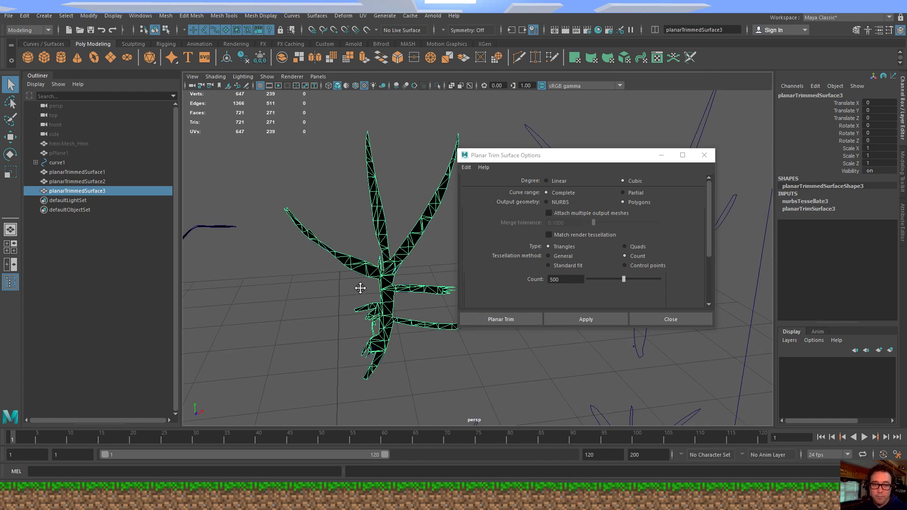
middle_click_drag(444, 297, 182, 325, "alt")
middle_click_drag(371, 284, 543, 211, "alt")
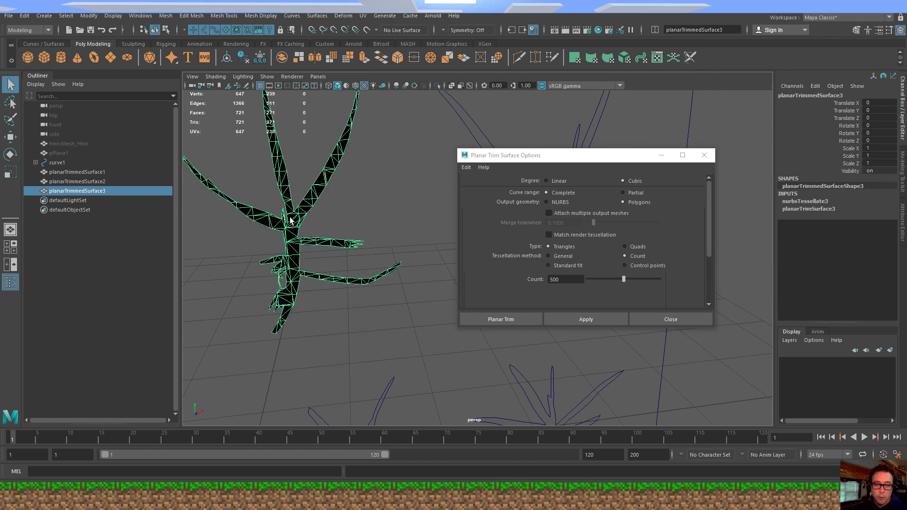
middle_click_drag(325, 208, 389, 258, "alt")
middle_click_drag(447, 267, 191, 270, "alt")
left_click_drag(385, 230, 360, 243)
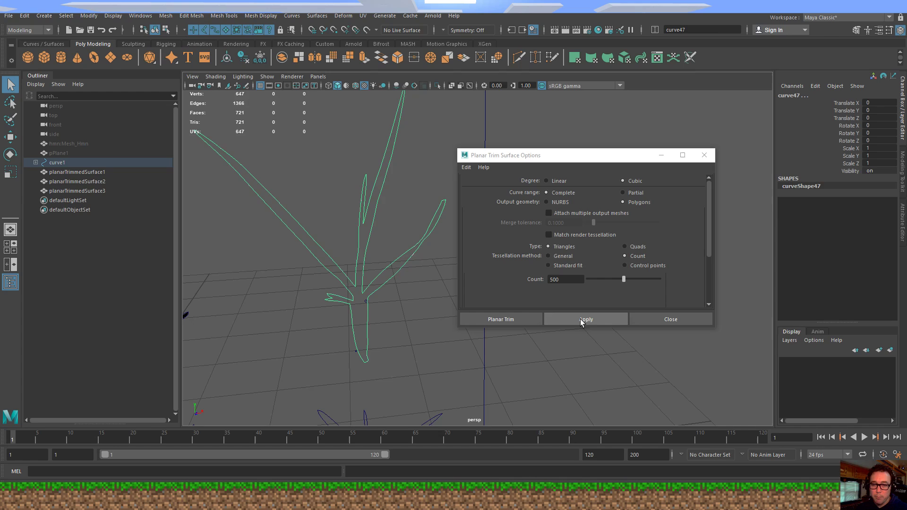
left_click(580, 319)
mouse_move(401, 310)
left_mouse_down("alt")
mouse_move(379, 360)
mouse_move(391, 306)
left_mouse_up("alt")
key("ctrl+z")
key("ctrl+z")
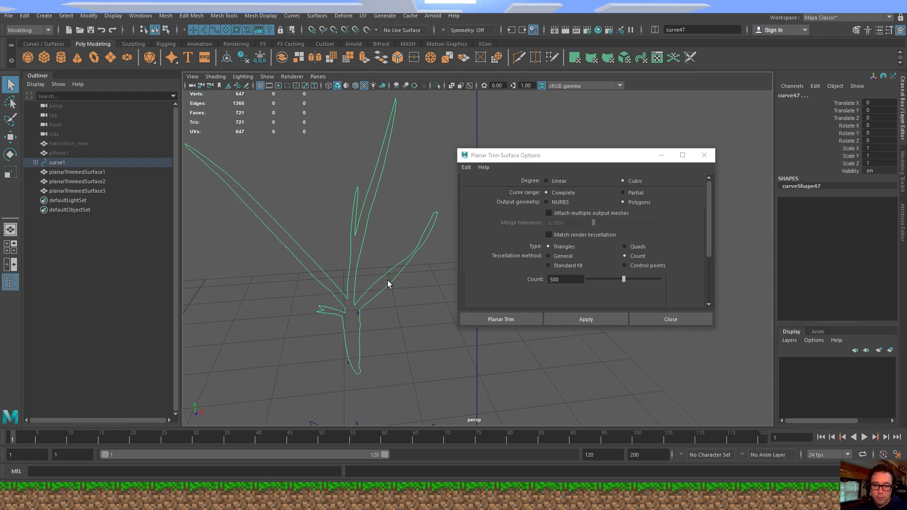
left_click(600, 320)
- Planar-trim the outline of the last clump in the middle row into a polygon mesh
middle_click_drag(355, 311, 385, 263, "alt")
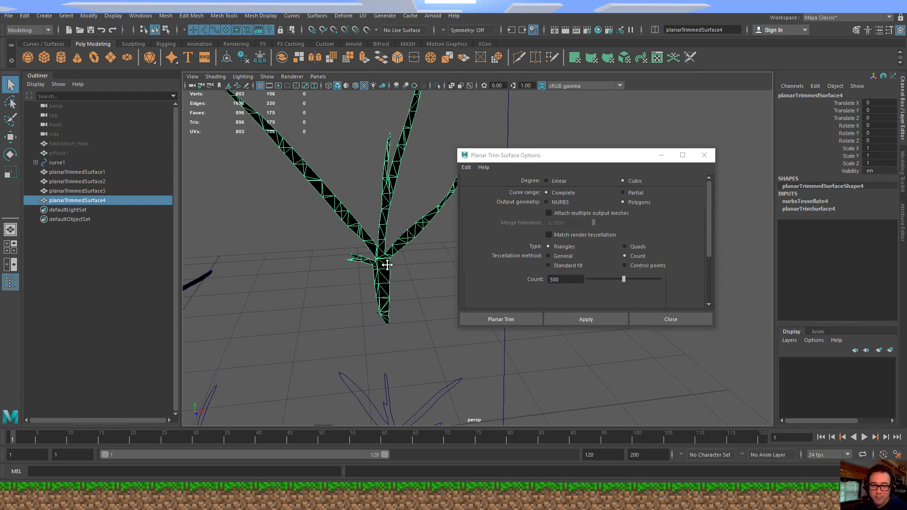
right_click_drag(386, 264, 245, 231, "alt")
middle_click_drag(295, 305, 280, 255, "alt")
right_click_drag(279, 255, 393, 303, "alt")
middle_click_drag(393, 304, 375, 263, "alt")
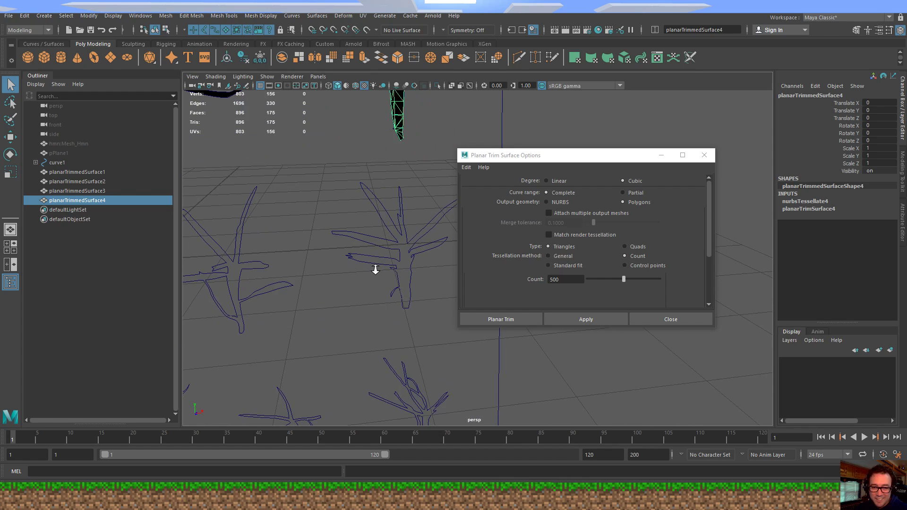
right_click_drag(375, 264, 385, 278, "alt")
left_click(392, 273)
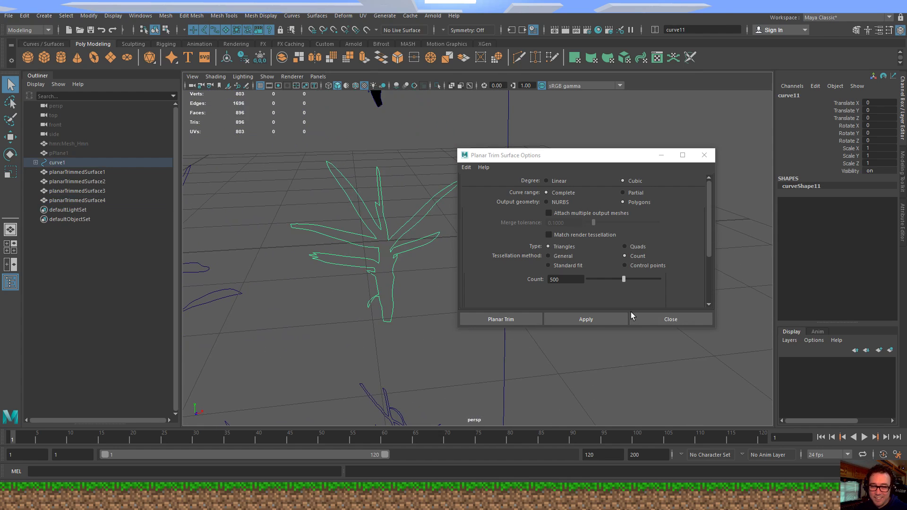
left_click(574, 319)
- Planar-trim the middle row's third clump from its outline and inner curve by repeating the last command
middle_click_drag(279, 308, 403, 284, "alt")
right_click_drag(403, 284, 321, 282, "alt")
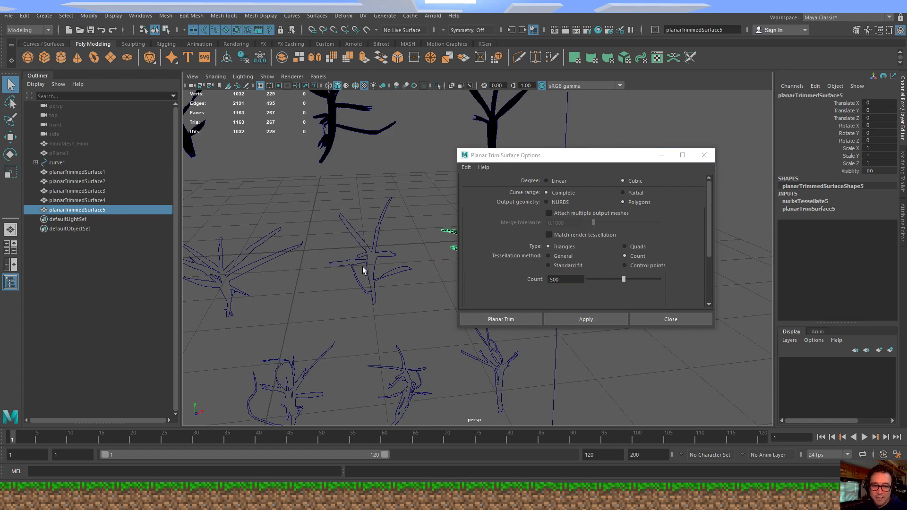
left_click(395, 258)
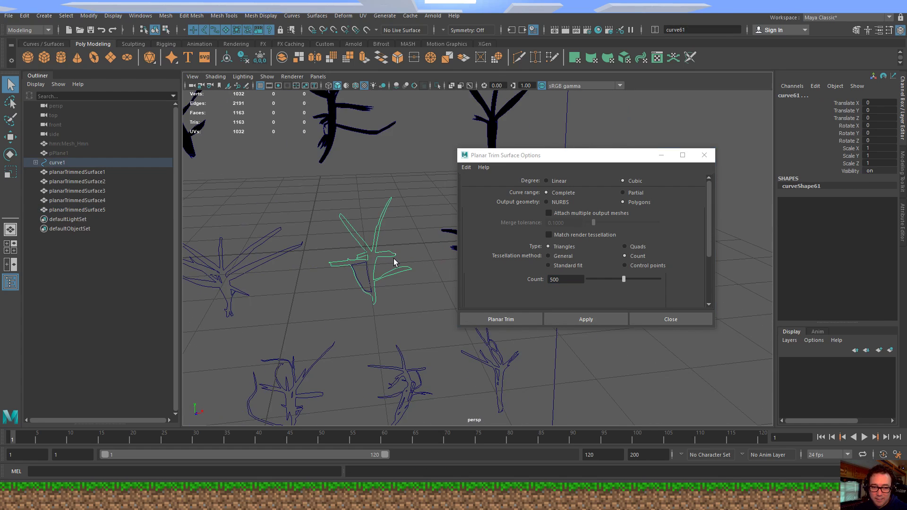
left_click(367, 273)
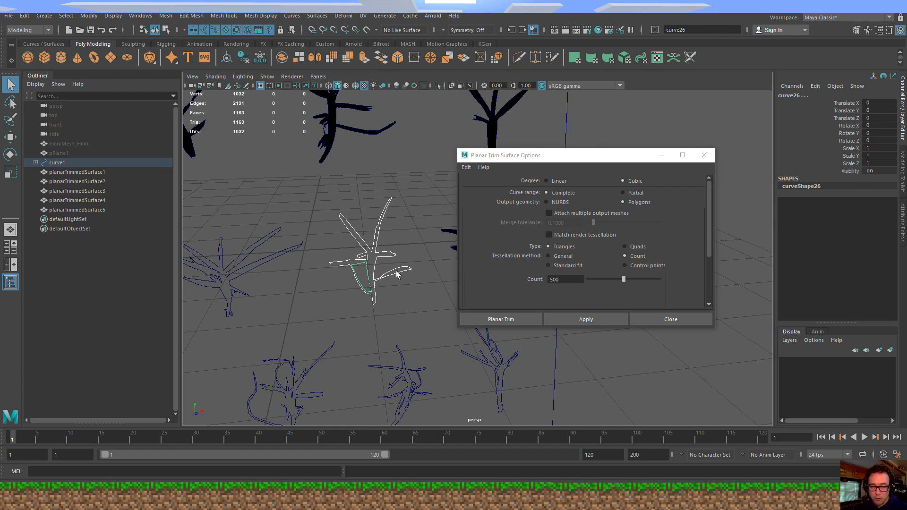
key("g")
- Planar-trim the middle row's second clump from its main outline and the small inner curves along the stem and base
left_click(260, 270)
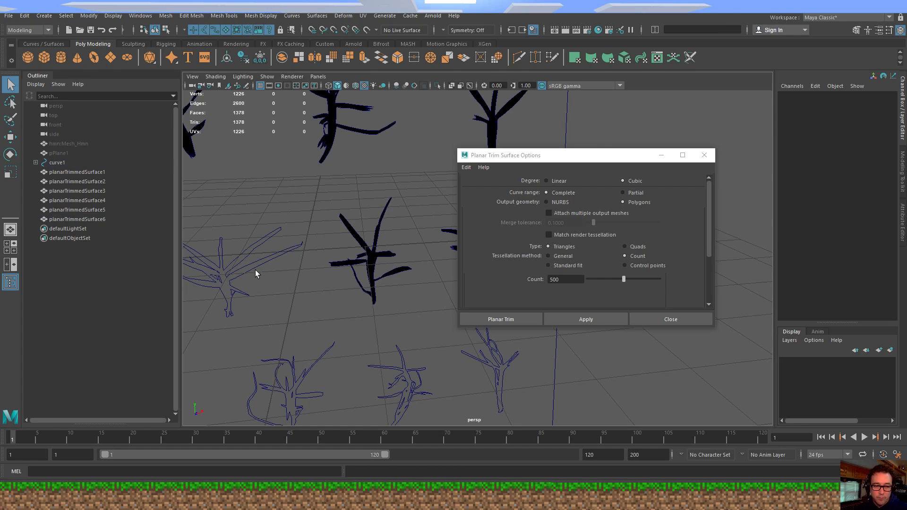
left_click(255, 273)
middle_click_drag(239, 293, 320, 283, "alt")
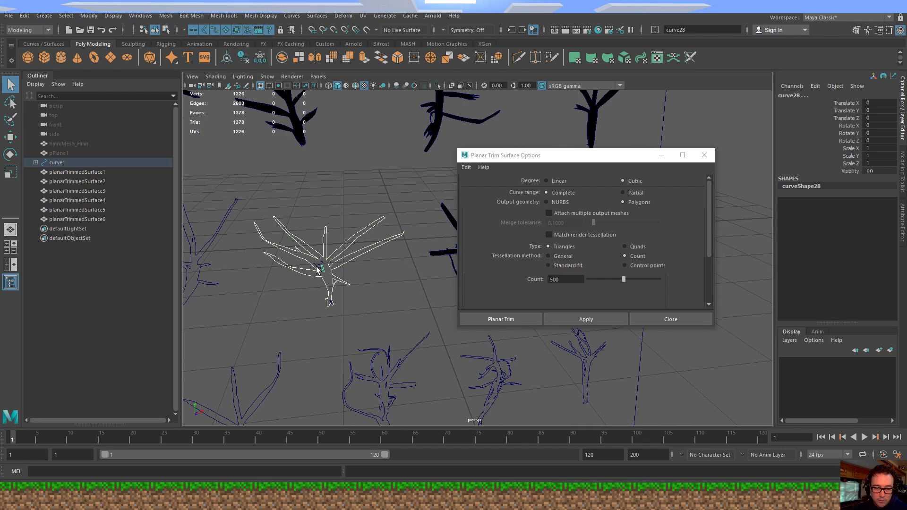
left_click(318, 270)
left_click(318, 273)
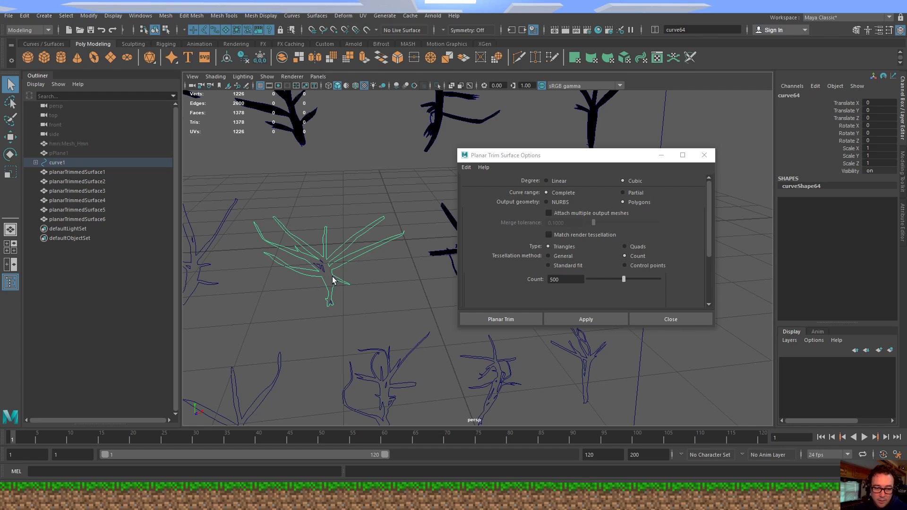
left_click(334, 281)
left_click(332, 280)
key("f")
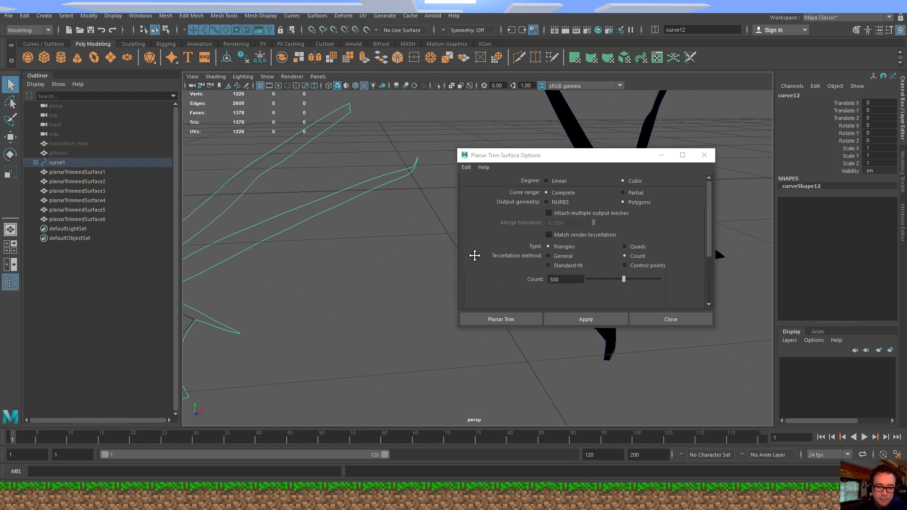
left_click(370, 297)
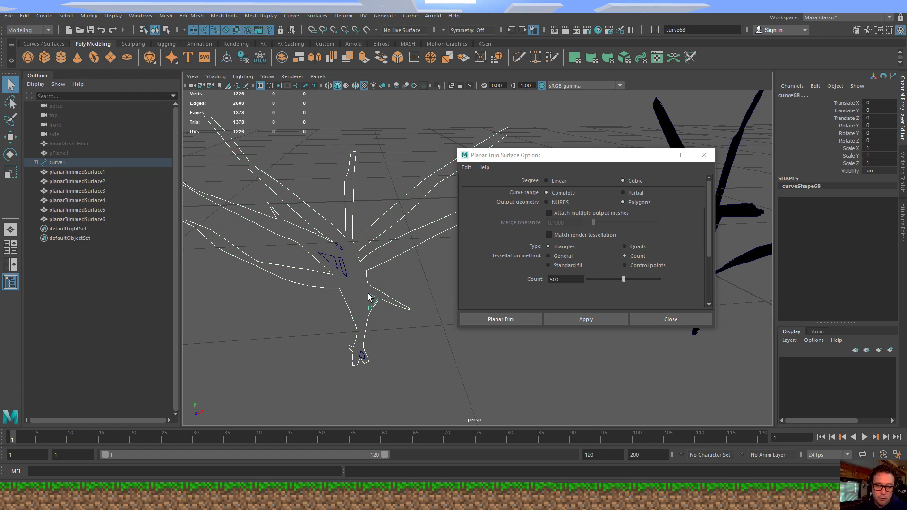
left_click(343, 270)
left_click(334, 262)
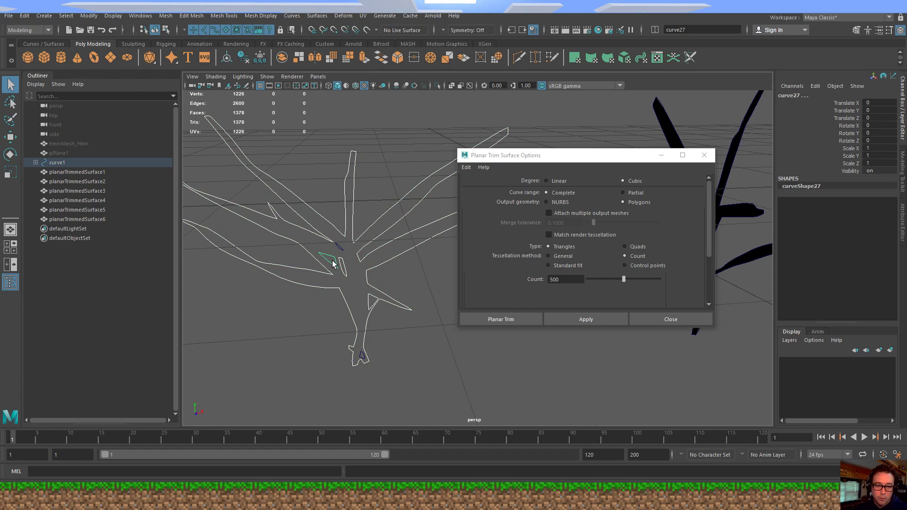
left_click(362, 357)
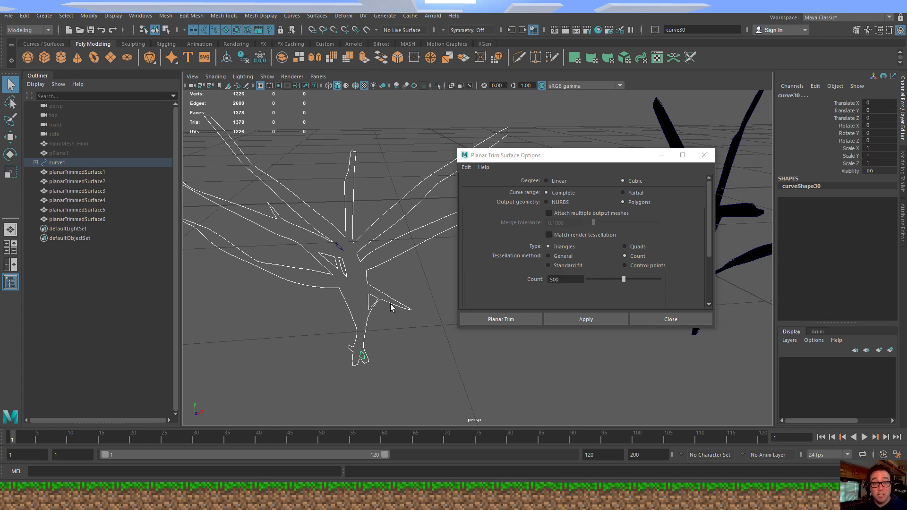
left_click(585, 320)
- Planar-trim the middle row's first clump from its outline and the small inner curve beside the stem
right_click_drag(411, 312, 291, 276, "alt")
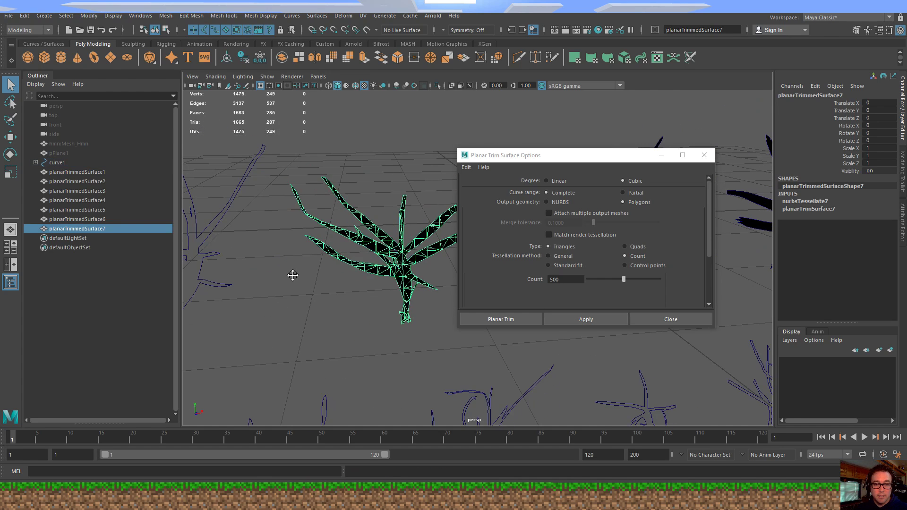
middle_click_drag(291, 275, 315, 288, "alt")
left_click(292, 285)
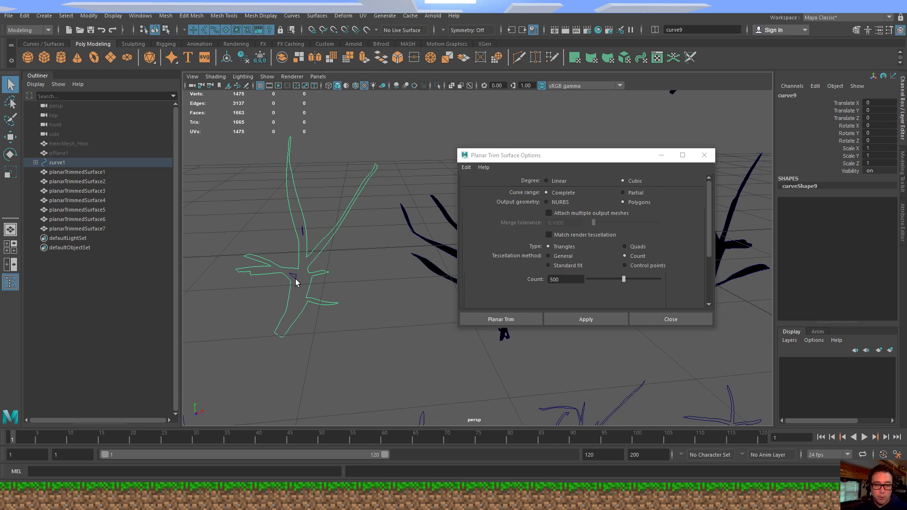
left_click(296, 279, "shift")
key("g")
- Planar-trim the outline of the bottom row's first clump into a polygon mesh
middle_click_drag(369, 342, 285, 115, "alt")
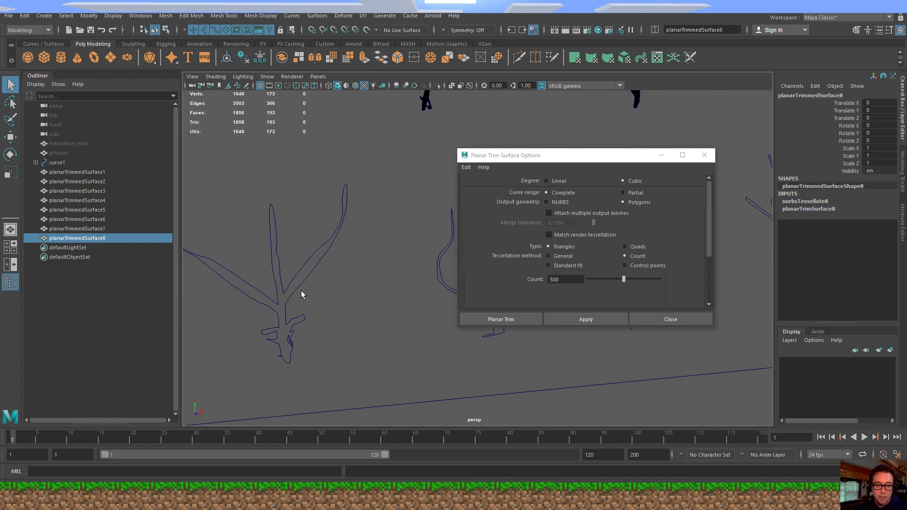
left_click(298, 284)
key("g")
- Planar-trim the bottom row's second clump from its main outline and the inner curve beside the stem
middle_click_drag(378, 289, 358, 281, "alt")
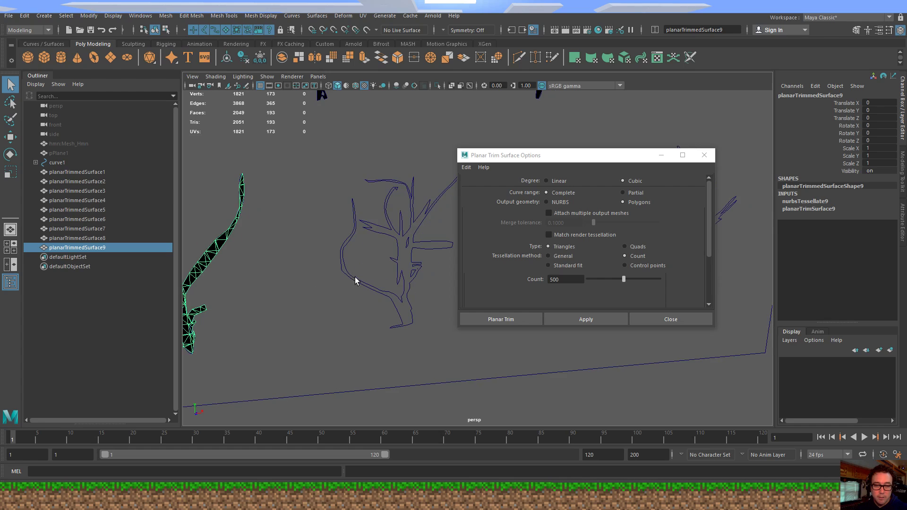
left_click(358, 281)
left_click(415, 272, "shift")
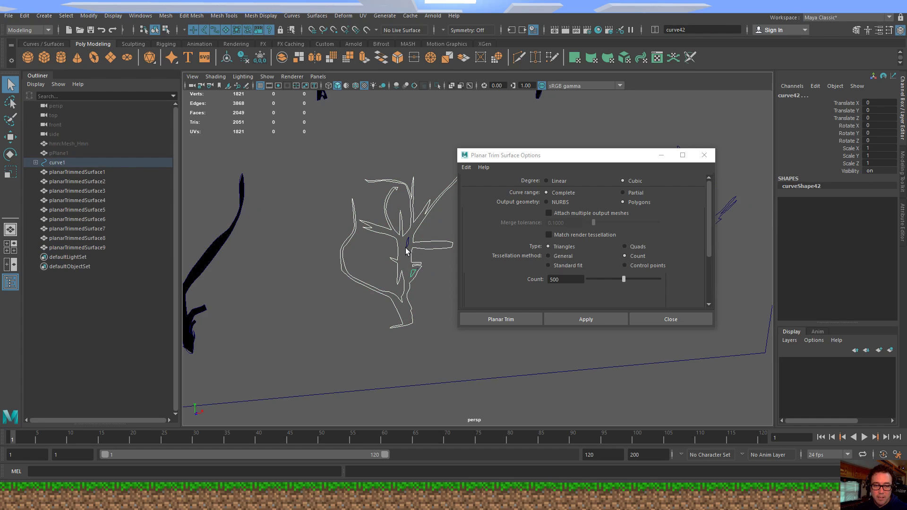
key("g")
- Planar-trim the bottom row's third clump from its outline and the larger inner curves along the stem and upper branches
middle_click_drag(412, 274, 391, 304, "alt")
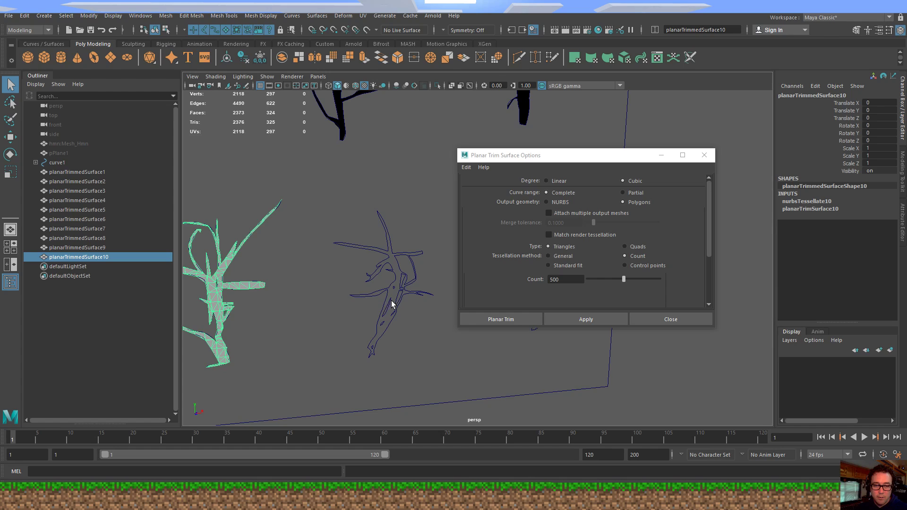
left_click(392, 305)
left_click(385, 298)
right_click_drag(385, 298, 470, 302, "alt")
left_click(309, 316, "shift")
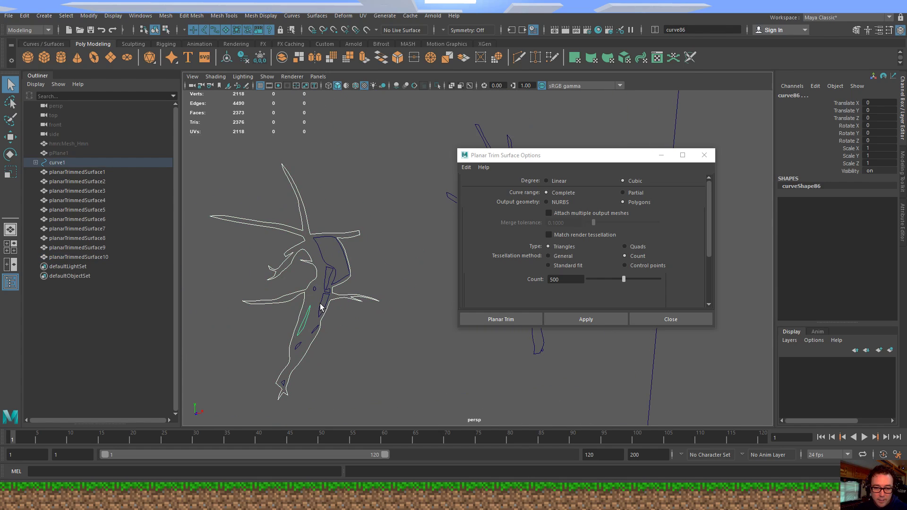
left_click(328, 276, "shift")
left_click(322, 259, "shift")
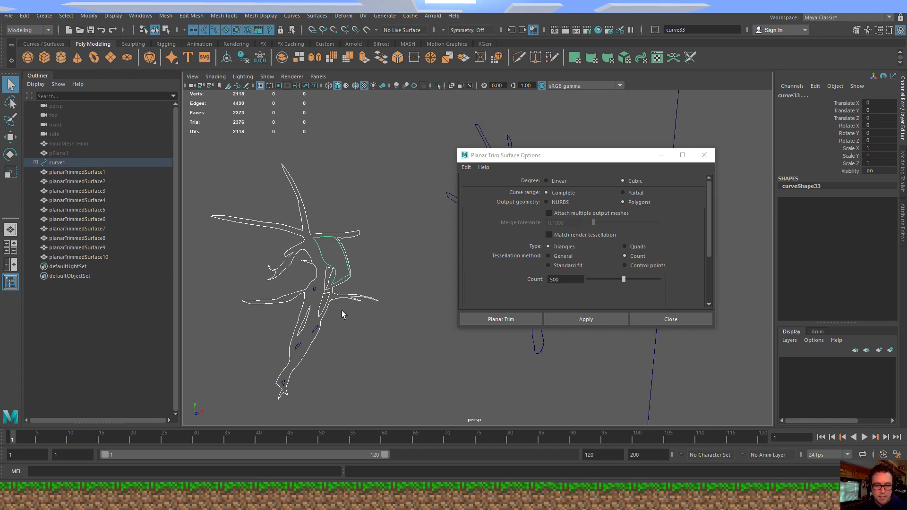
key("g")
- Planar-trim the bottom row's fourth clump from its outline and the inner curves in the stem and between the upper branches
right_click_drag(396, 339, 353, 306, "alt")
middle_click_drag(353, 306, 343, 315, "alt")
left_click_drag(343, 316, 378, 329, "alt")
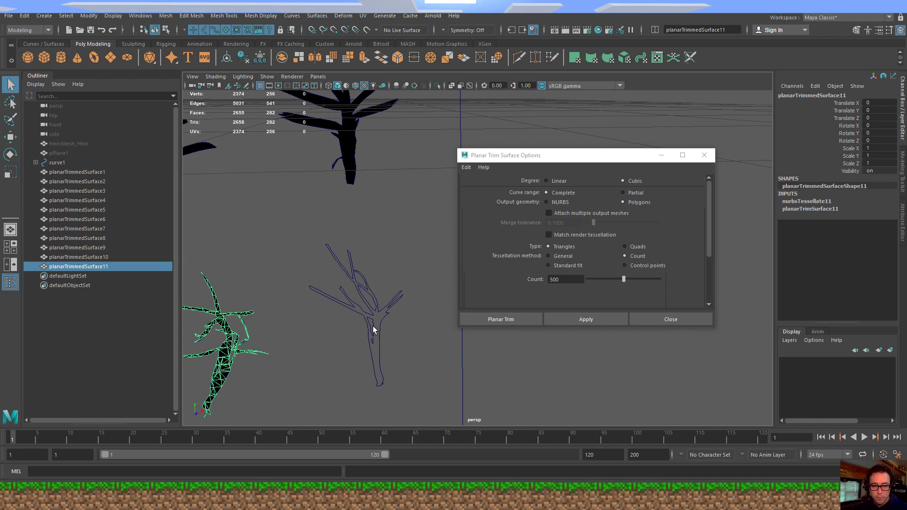
left_click(379, 329)
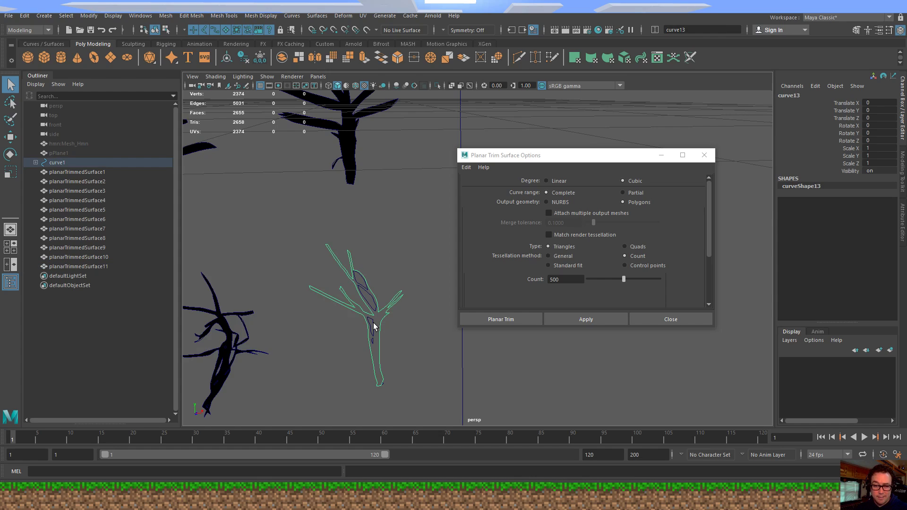
left_click(373, 326, "shift")
left_click(366, 292, "shift")
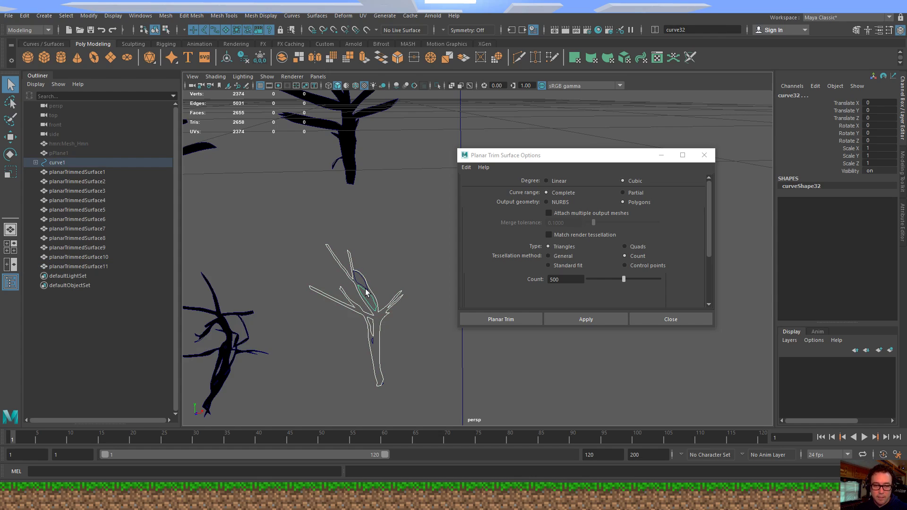
left_click(359, 283, "shift")
key("g")
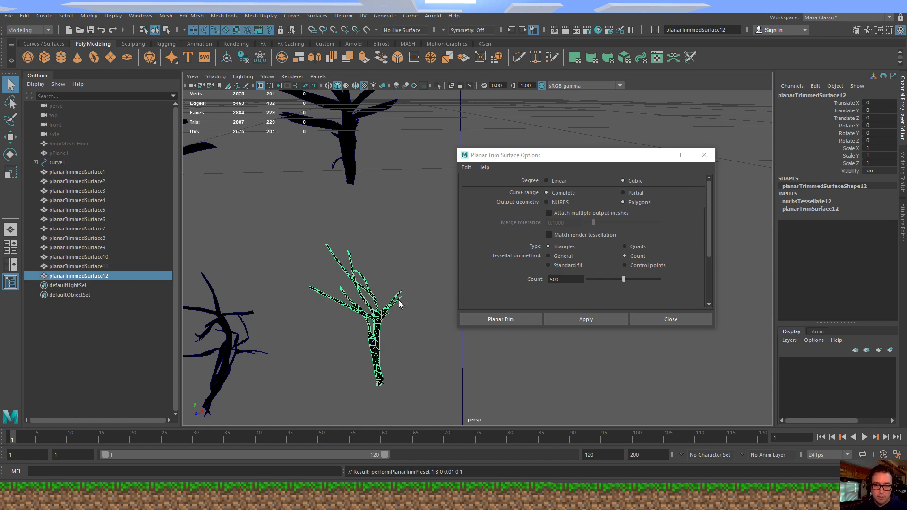
- Close the Planar Trim Surface options
middle_click_drag(326, 298, 390, 308, "alt")
right_click_drag(390, 308, 297, 271, "alt")
middle_click_drag(298, 272, 364, 322, "alt")
right_click_drag(365, 322, 322, 279, "alt")
middle_click_drag(322, 279, 260, 321, "alt")
left_click_drag(260, 321, 355, 273, "alt")
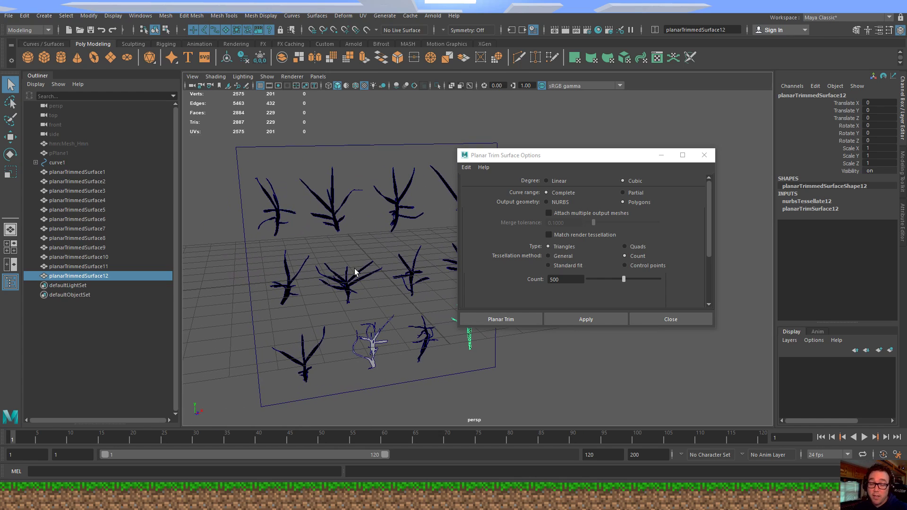
left_click(667, 321)
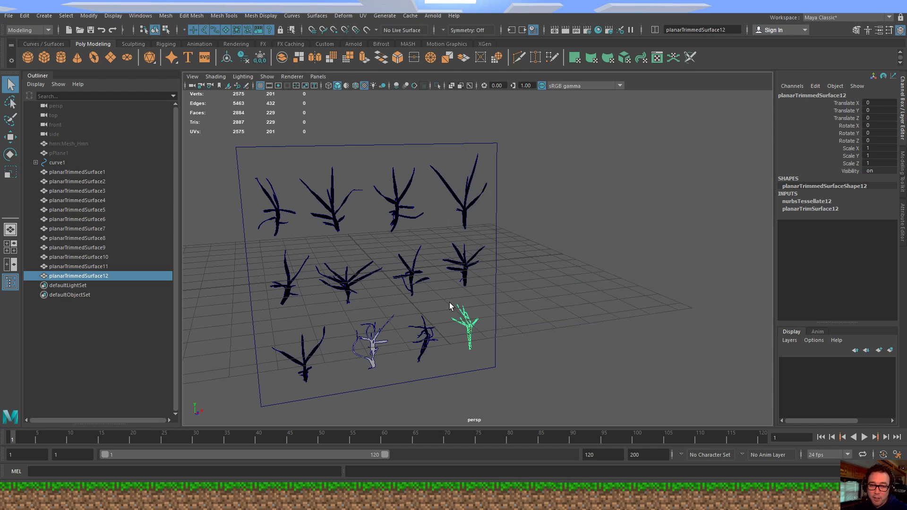
- Restrict the selection mask to surface objects only, turning off all other object types
scroll(534, 319, "up", 6)
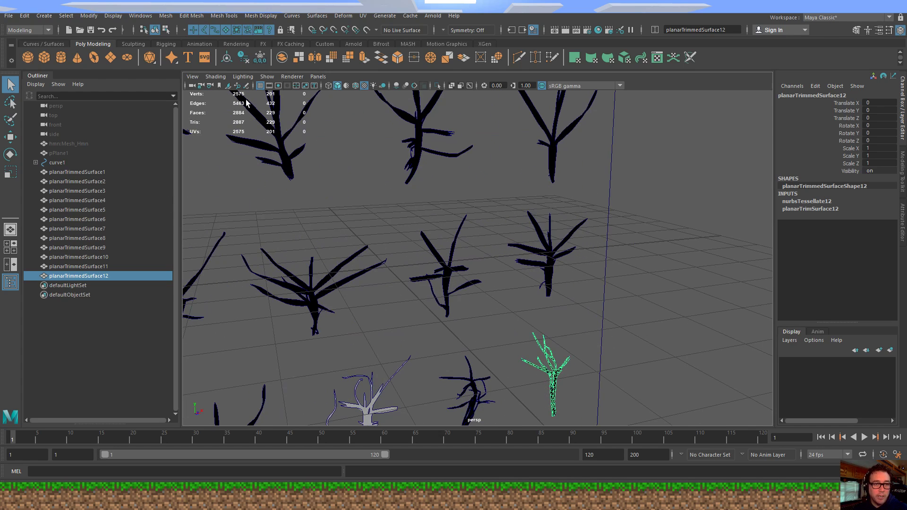
left_click(186, 30)
left_click(213, 41)
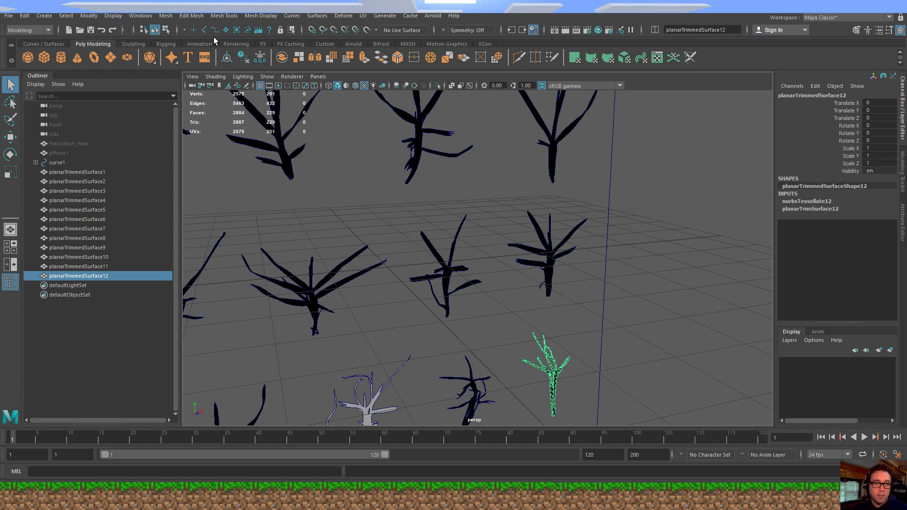
left_click(227, 30)
scroll(371, 244, "down", 5)
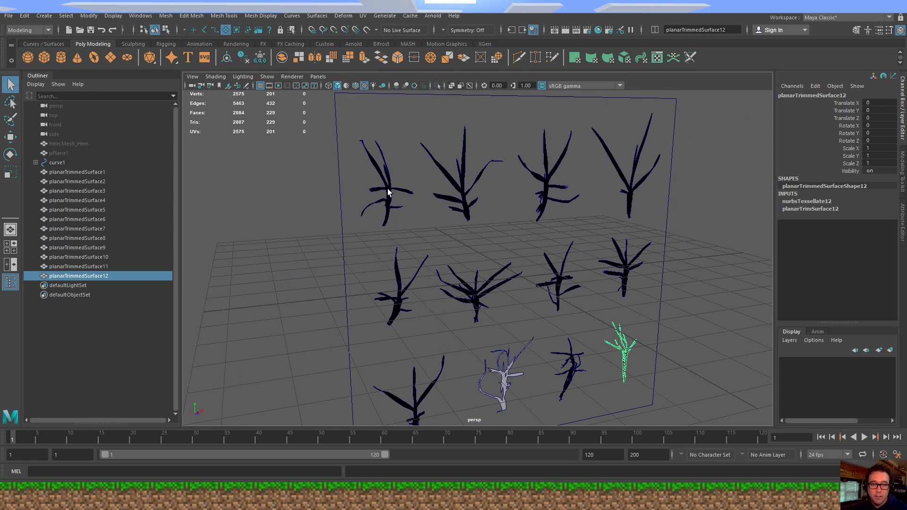
- Reverse the normals of all the clump meshes except the bottom row's second one, and clear the selection
left_click(388, 190)
left_click(465, 188, "shift")
left_click(553, 176, "shift")
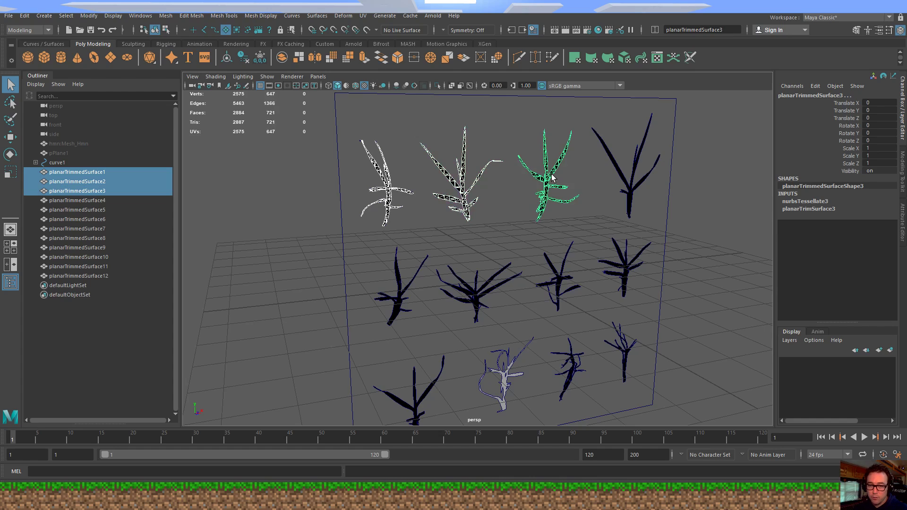
left_click(622, 172, "shift")
left_click(624, 285, "shift")
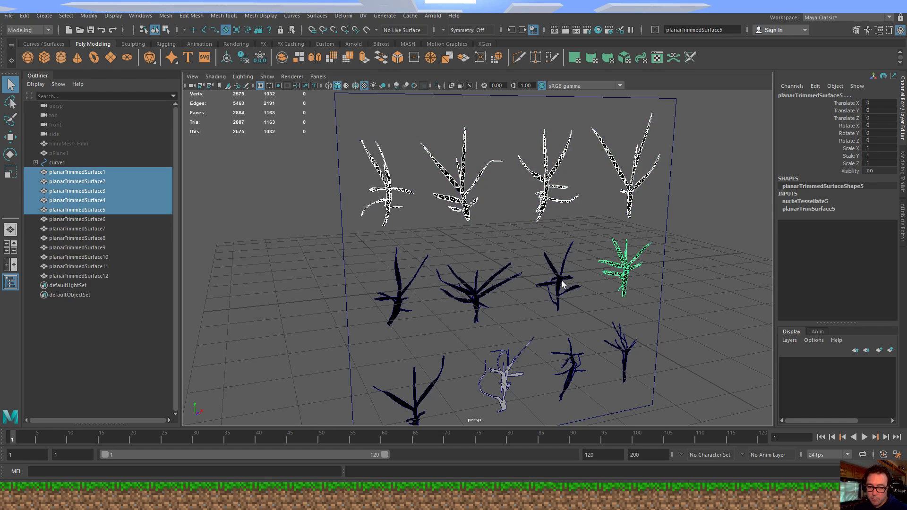
left_click(561, 283, "shift")
left_click(474, 293, "shift")
left_click(406, 291, "shift")
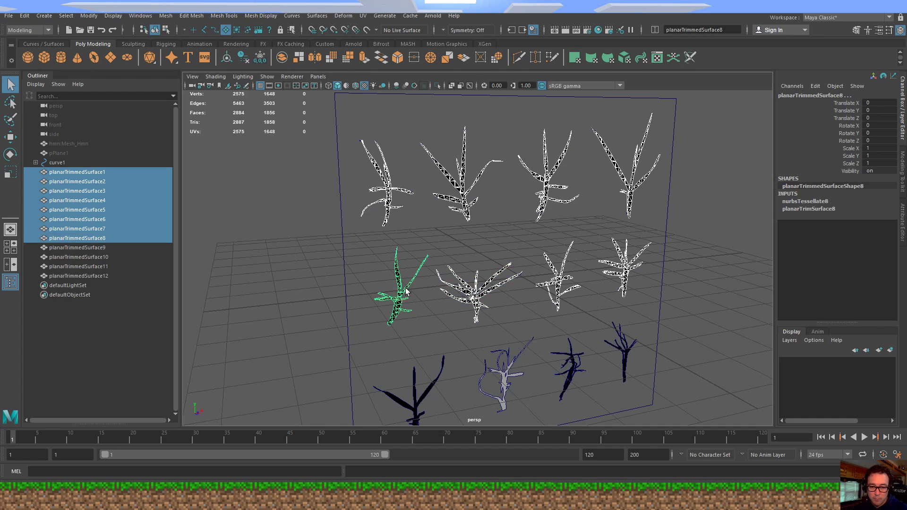
left_click(622, 353, "shift")
left_click(570, 364, "shift")
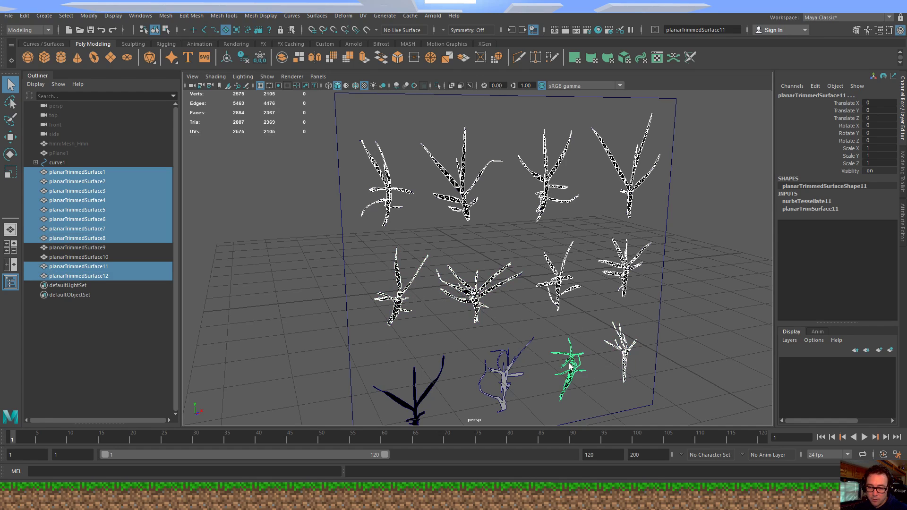
left_click(422, 401, "shift")
left_click(364, 85)
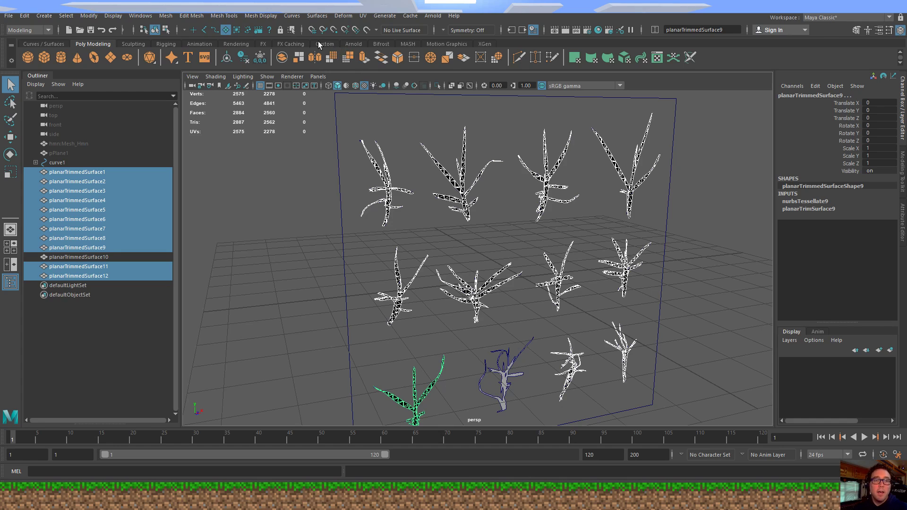
left_click(261, 16)
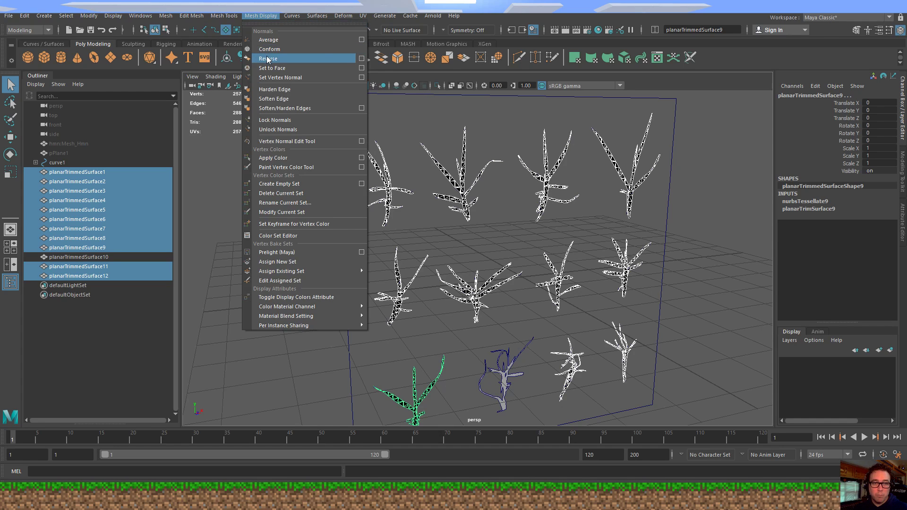
left_click(266, 54)
left_click_drag(622, 208, 547, 212, "alt")
left_click(669, 243)
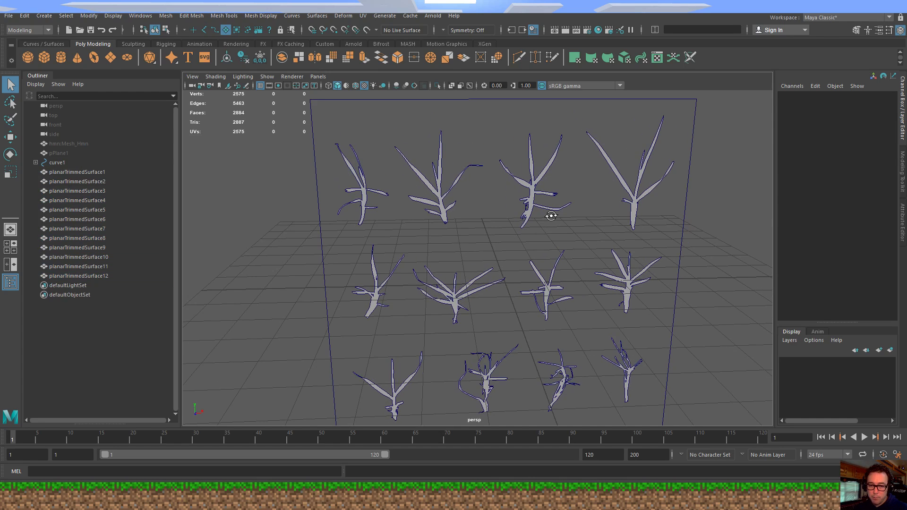
- Highlight all the outline curves under curve1 to inspect them over the meshes, and clear the selection
left_click(73, 163)
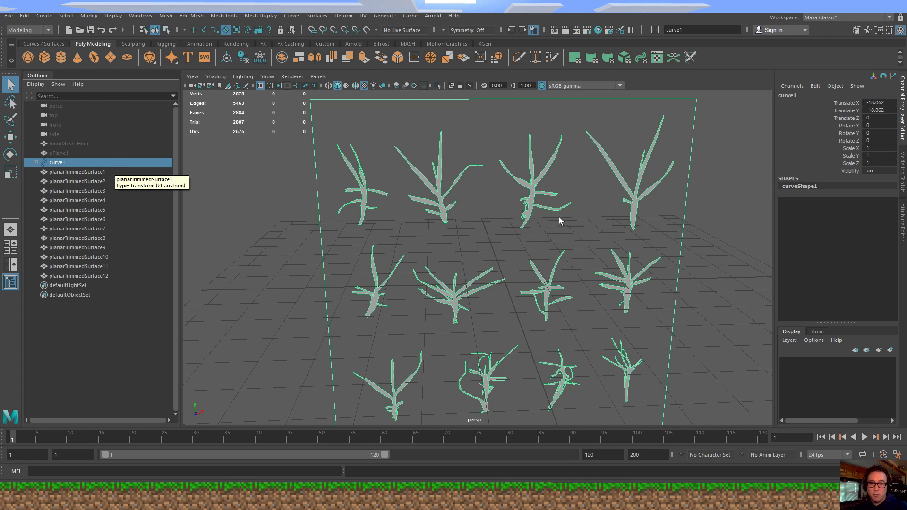
middle_click_drag(562, 220, 521, 233, "alt")
left_click(636, 139)
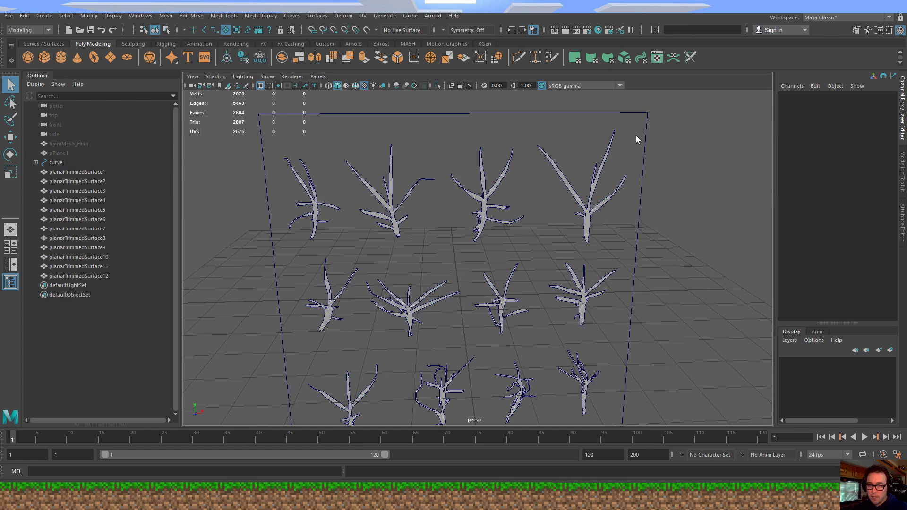
left_click_drag(599, 232, 590, 203, "alt")
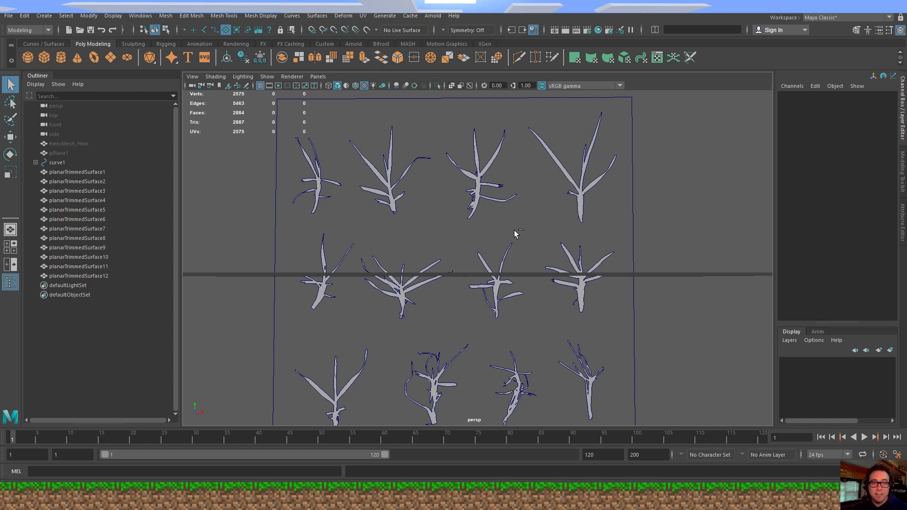
- Save the scene as GrassClumpsB_A01.ma in the project's scenes folder, replacing the existing file if asked
key("ctrl+shift+s")
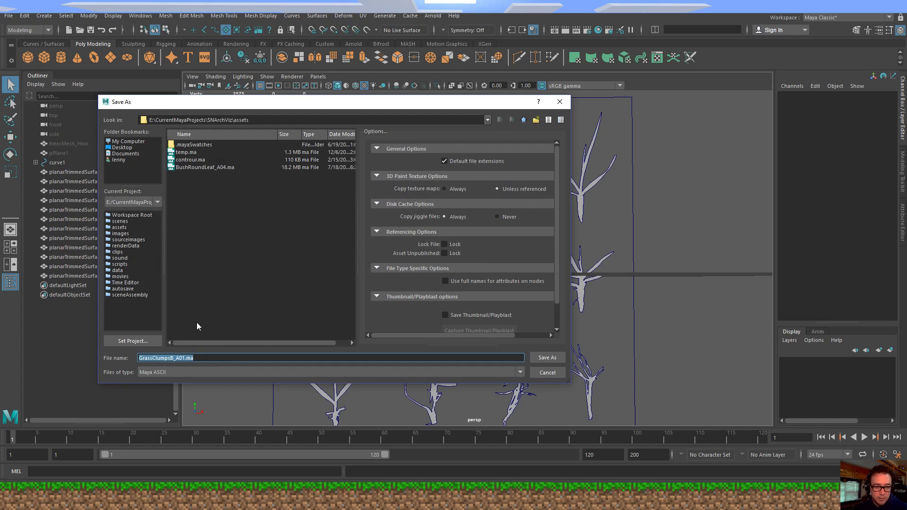
left_click(124, 222)
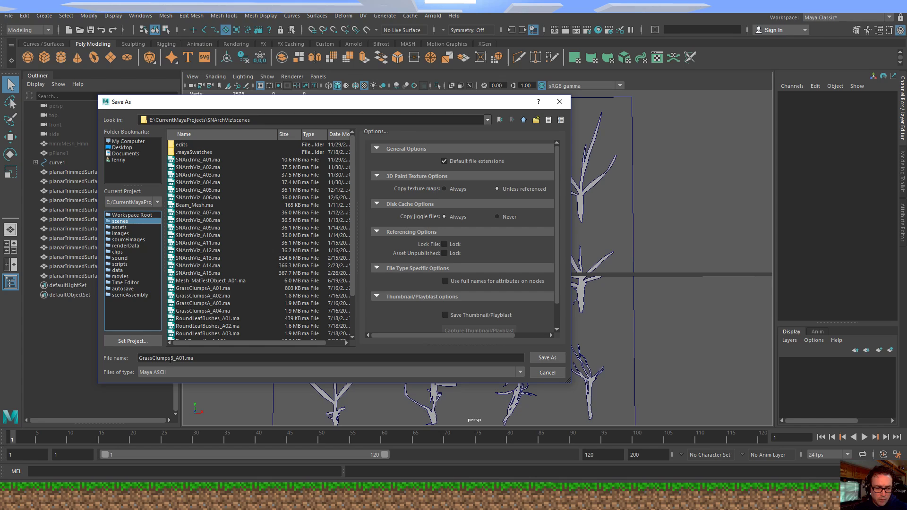
left_click(554, 360)
left_click(314, 257)
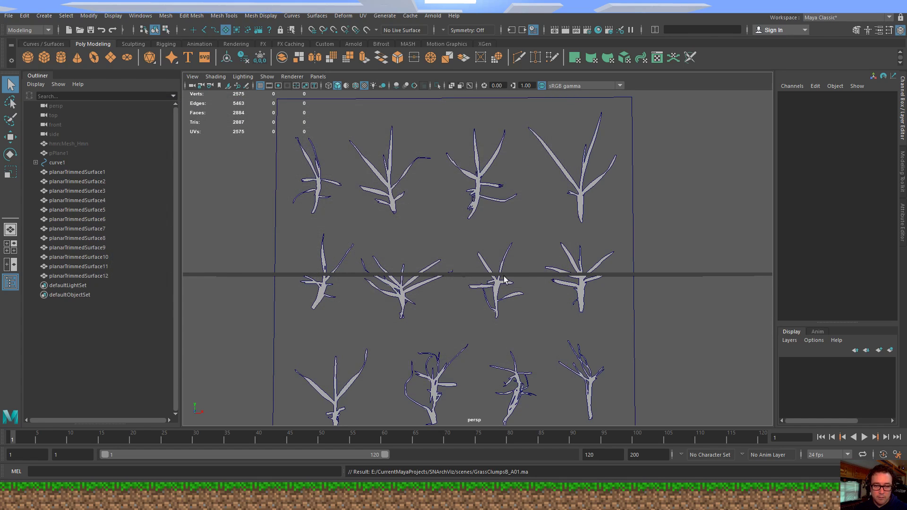
- View the atlas opacity map rbikD_2K_Opacity.png from the Atlas texture folder, and put the image and folder windows away
mouse_move(520, 286)
middle_mouse_down("alt")
mouse_move(553, 303)
mouse_move(531, 285)
middle_mouse_up("alt")
right_click_drag(531, 286, 499, 261, "alt")
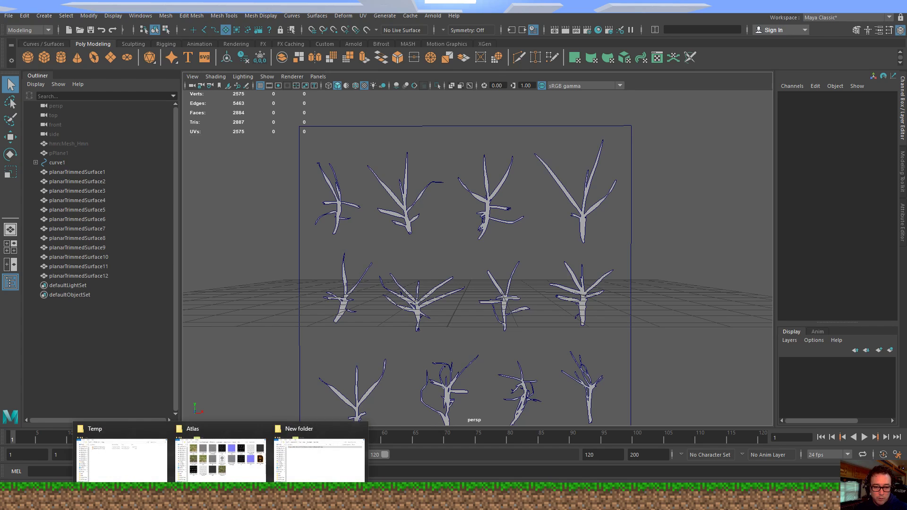
left_click(223, 455)
left_click(605, 219)
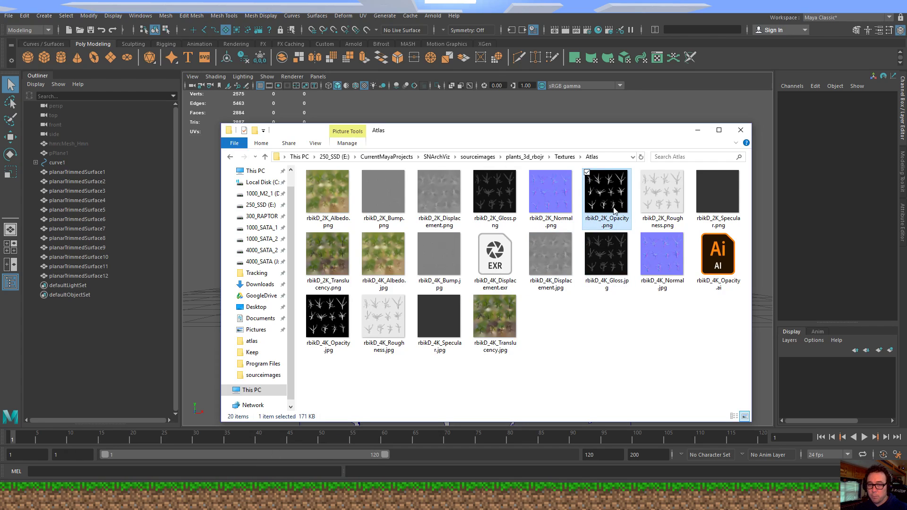
double_click(611, 202)
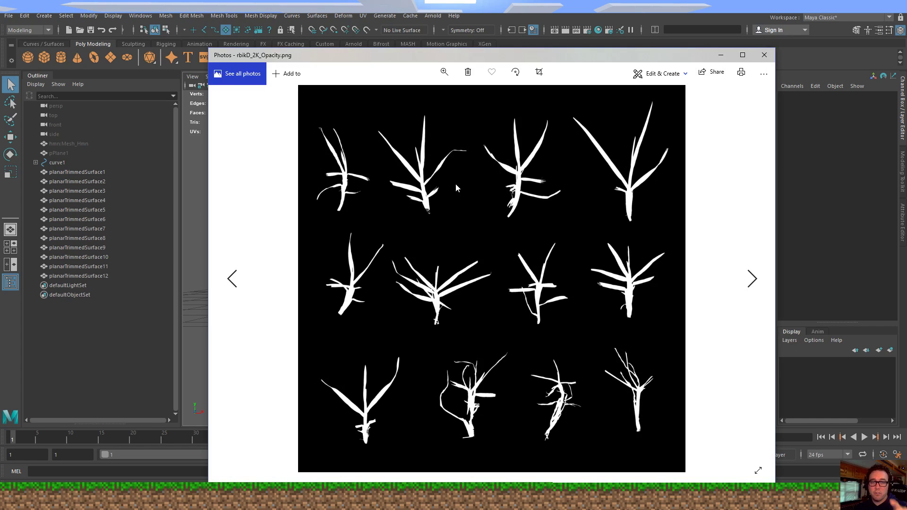
left_click(721, 55)
left_click(701, 129)
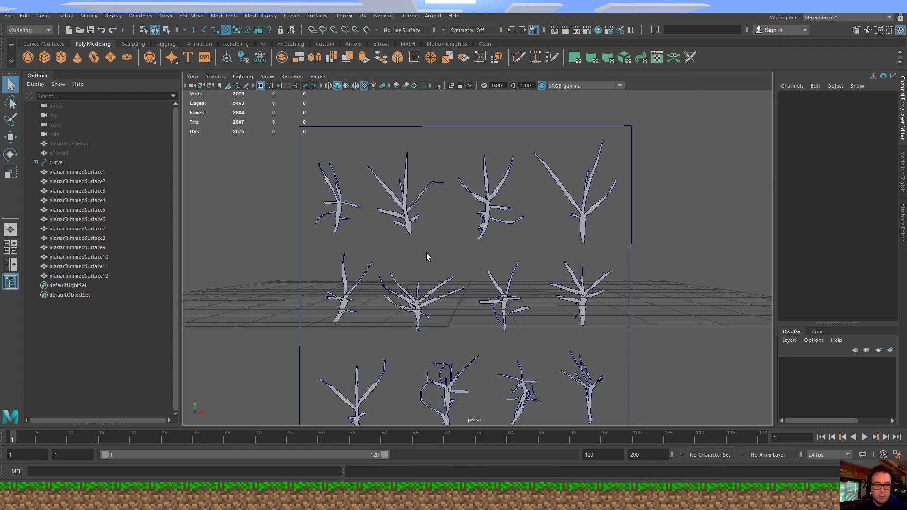
- Unhide pPlane1 and show the scene in the front view with wireframe display
left_click(78, 154)
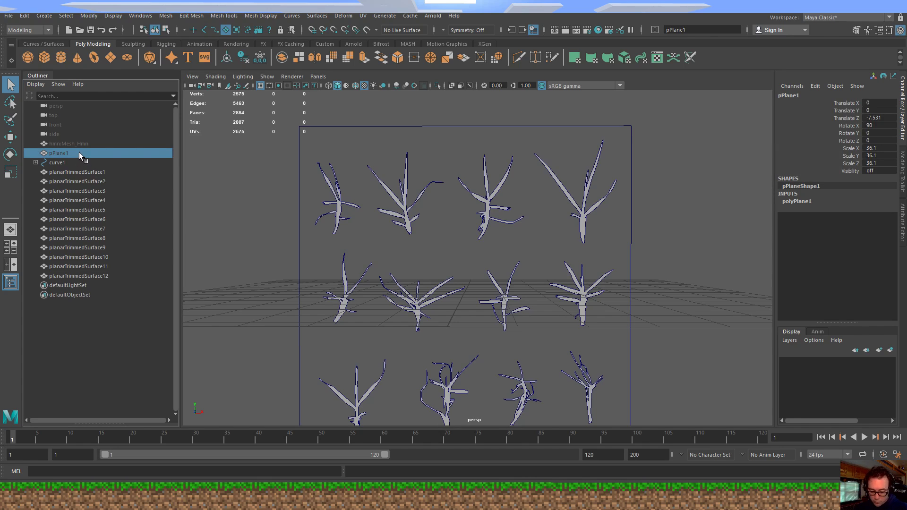
key("shift+h")
key("space")
left_click_drag(490, 158, 488, 187)
middle_click_drag(561, 237, 469, 195, "alt")
key("4")
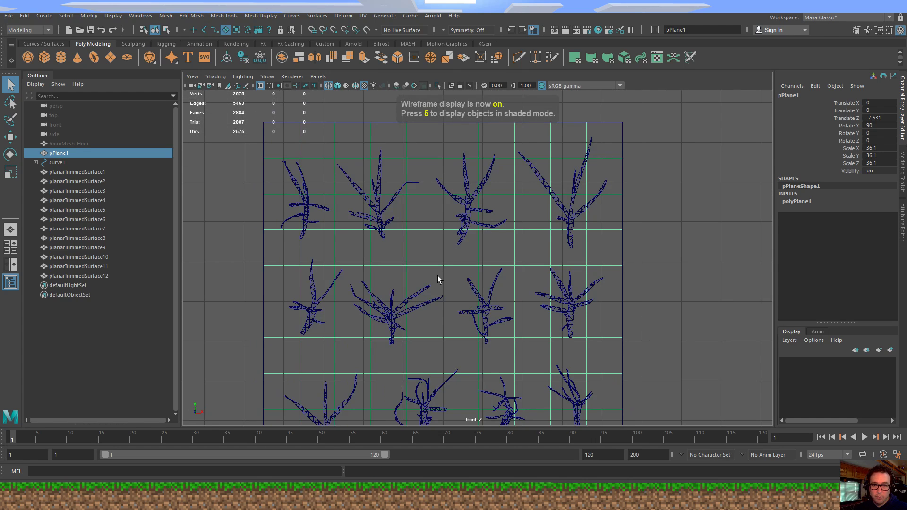
middle_click_drag(438, 279, 442, 230, "alt")
- Apply a planar UV projection from the Z axis, fitted to the bounding box, to all twelve planarTrimmedSurface meshes, and clear the options window from view
left_click(91, 172)
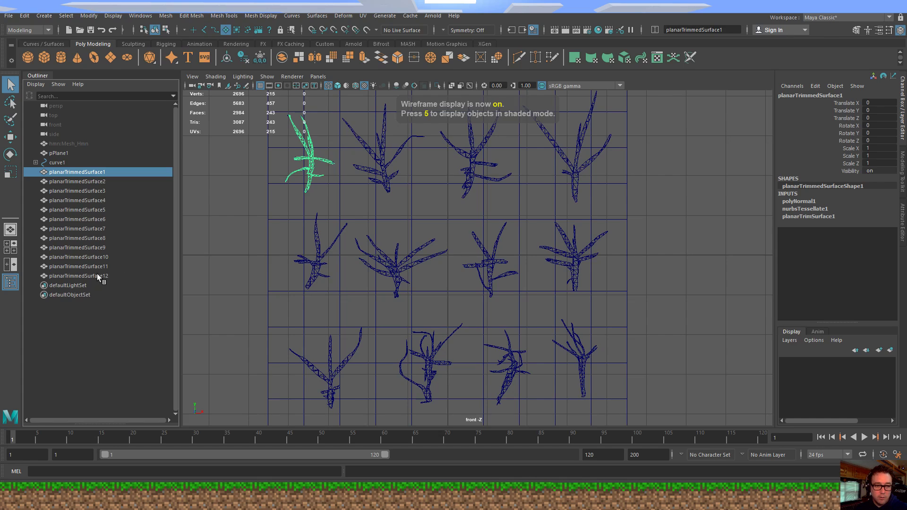
left_click(98, 275, "shift")
middle_click_drag(437, 274, 464, 269, "alt")
right_click_drag(464, 269, 379, 244, "alt")
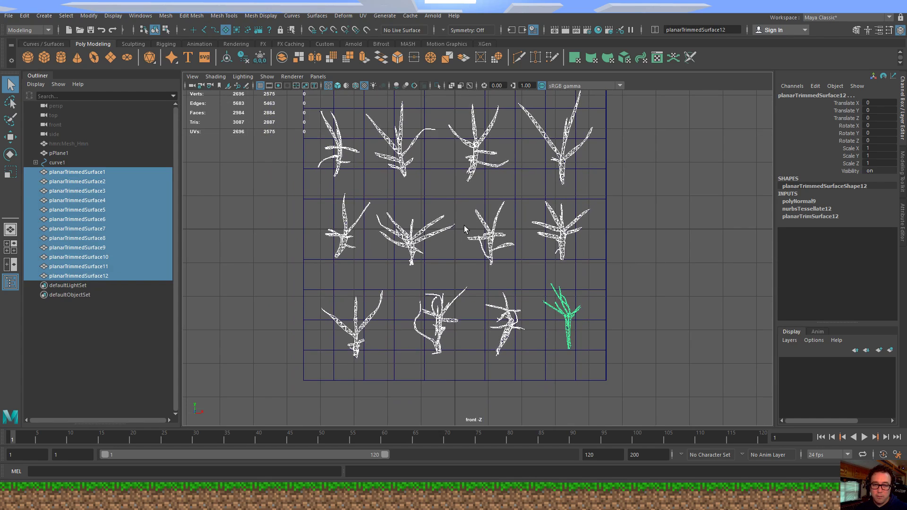
middle_click_drag(470, 225, 468, 264, "alt")
left_click(364, 16)
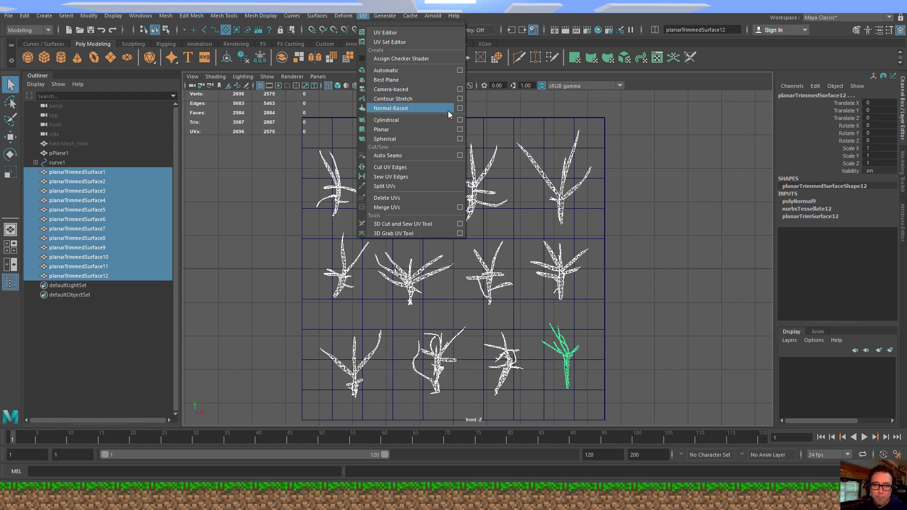
left_click(460, 130)
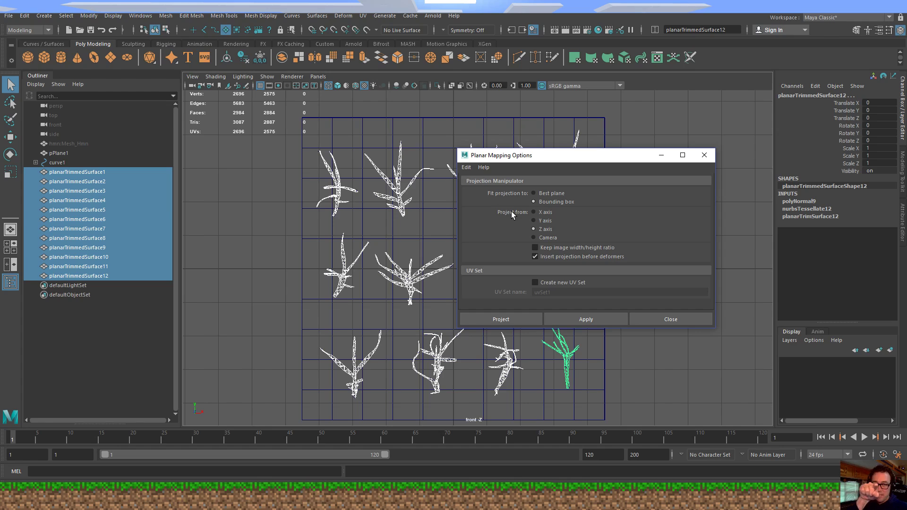
left_click(600, 323)
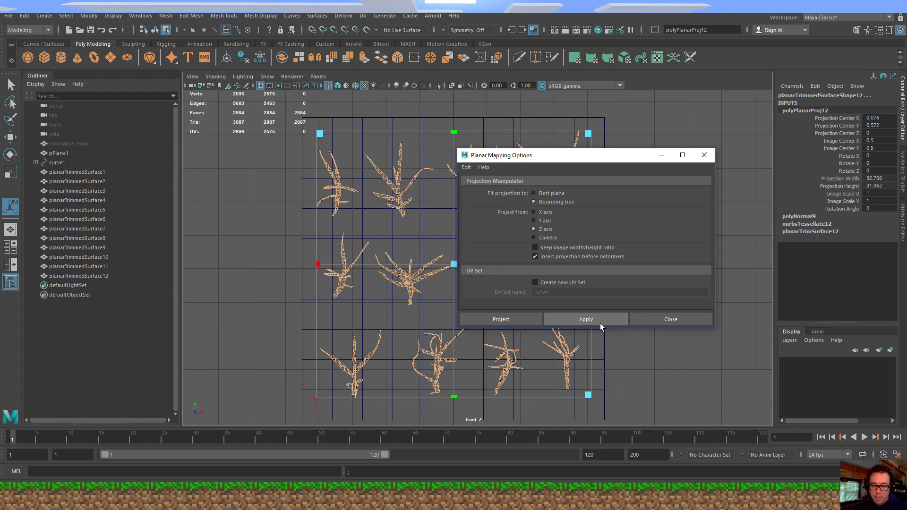
left_click_drag(585, 157, 904, 185)
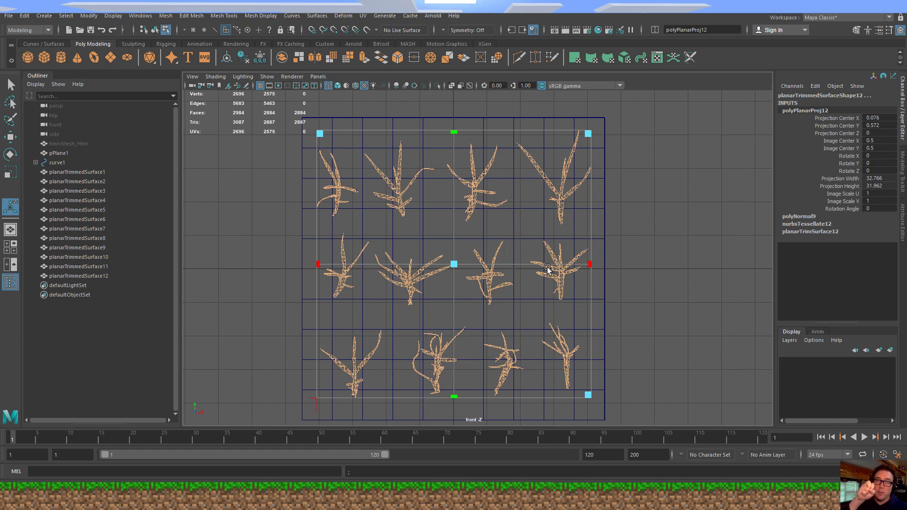
- Snap the planar projection's center to the grid origin, at 0 in X and Y
left_click(316, 409)
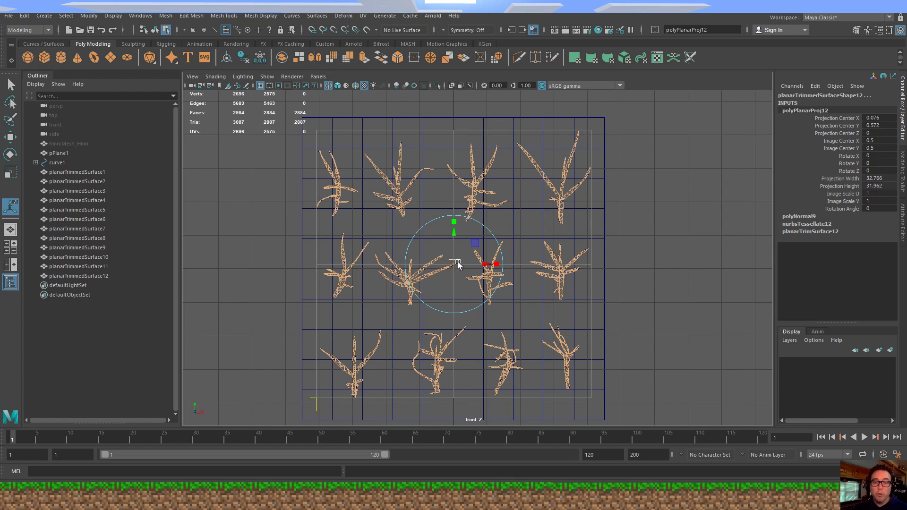
key("x")
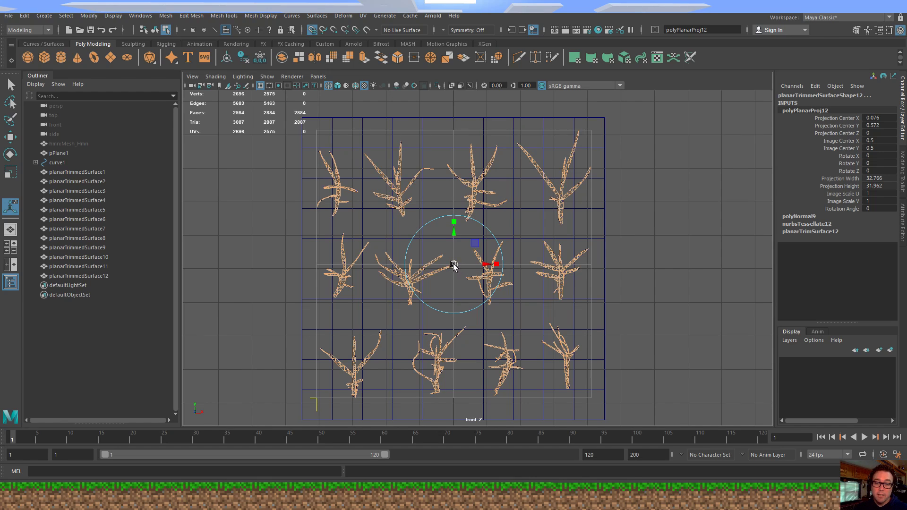
left_click_drag(453, 265, 450, 273)
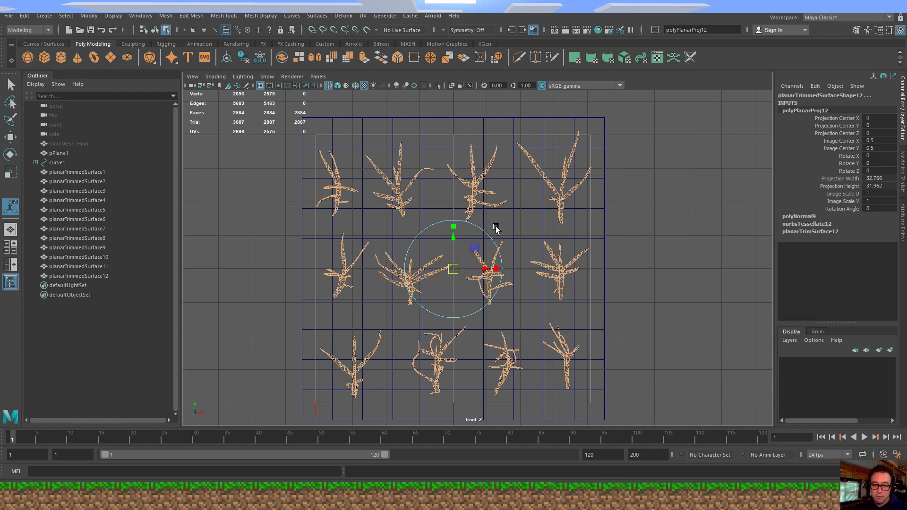
left_click(315, 410)
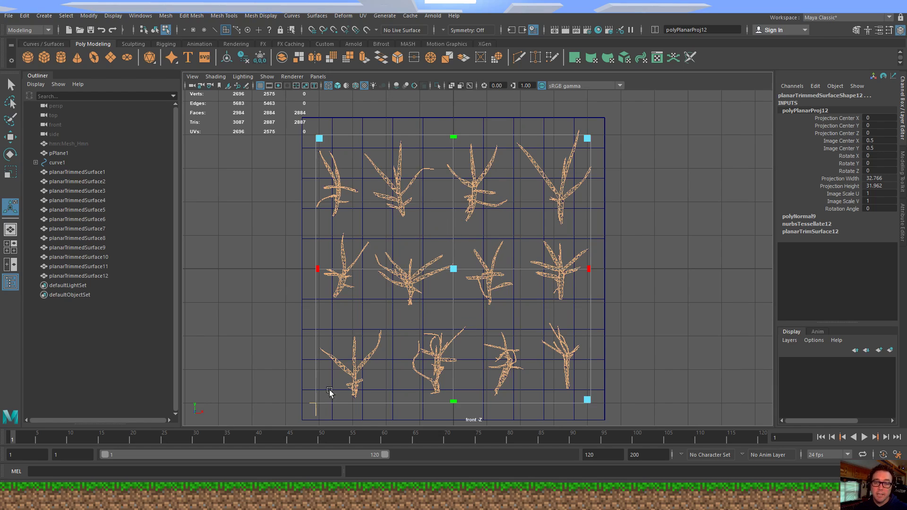
- Stretch the planar projection to pPlane1's borders, about 36.147 wide and 36.133 high
left_click_drag(589, 269, 603, 273)
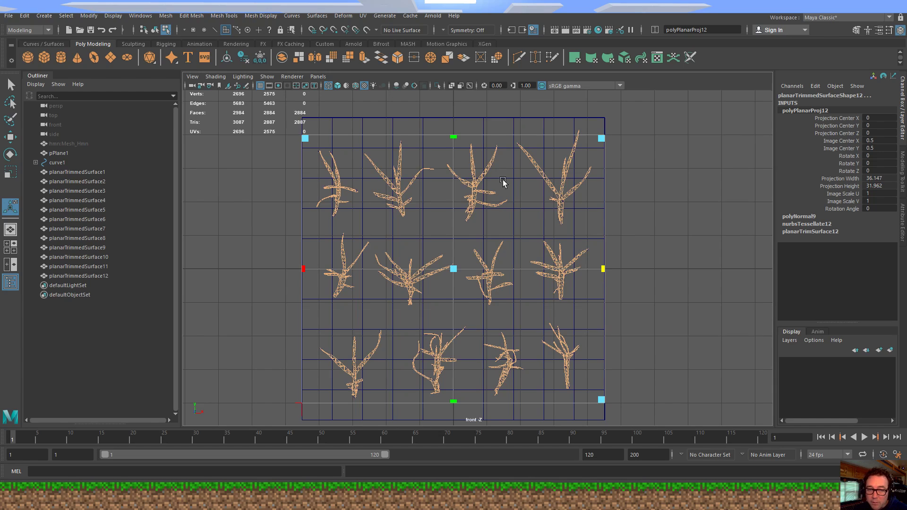
left_click_drag(453, 137, 455, 123)
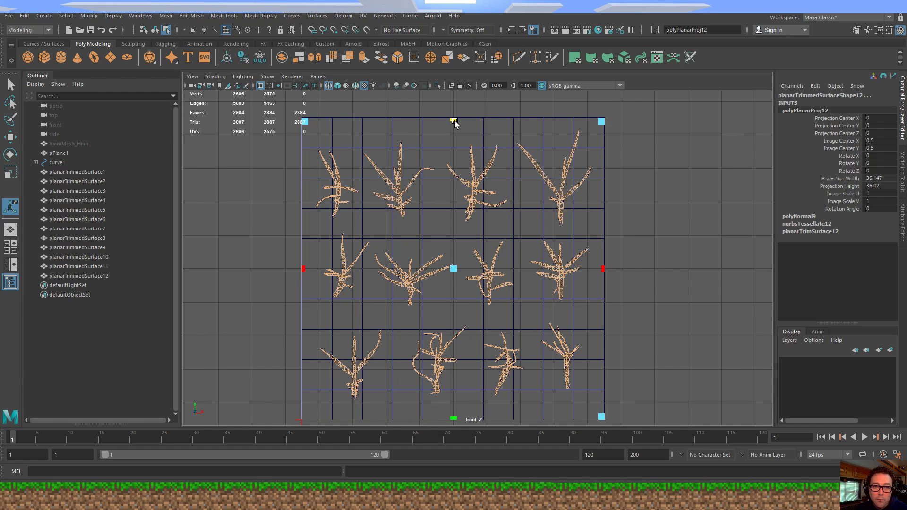
left_click_drag(454, 122, 453, 121)
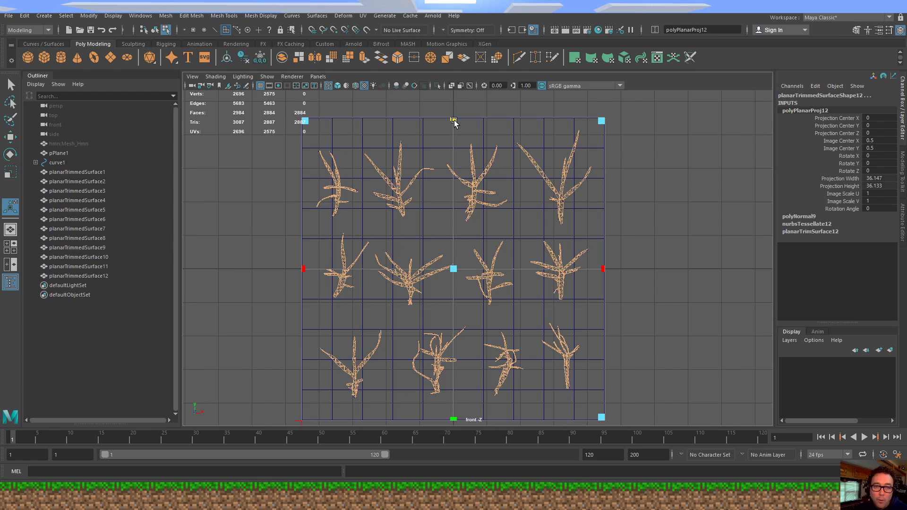
- Fine-tune the projection's height to about 36.106 so its upper edge lines up with the plane's edge
middle_click_drag(521, 140, 462, 265, "alt")
right_click_drag(462, 265, 719, 269, "alt")
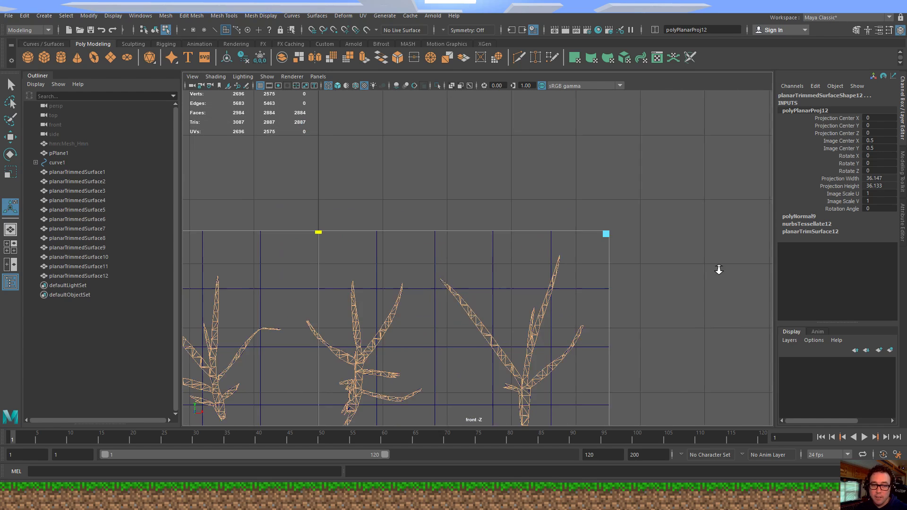
middle_click_drag(375, 230, 547, 235, "alt")
right_click_drag(547, 235, 604, 217, "alt")
middle_click_drag(603, 216, 551, 382, "alt")
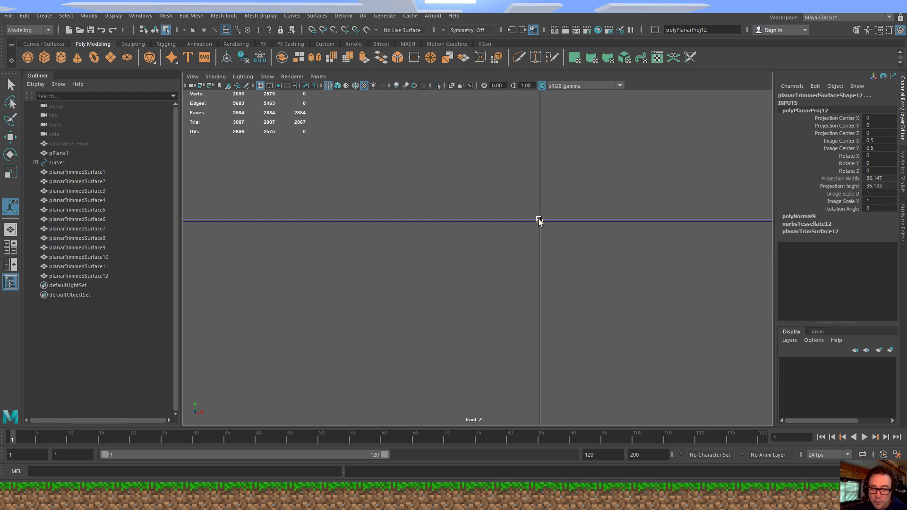
left_click_drag(539, 221, 541, 223)
right_click_drag(631, 259, 516, 324, "alt")
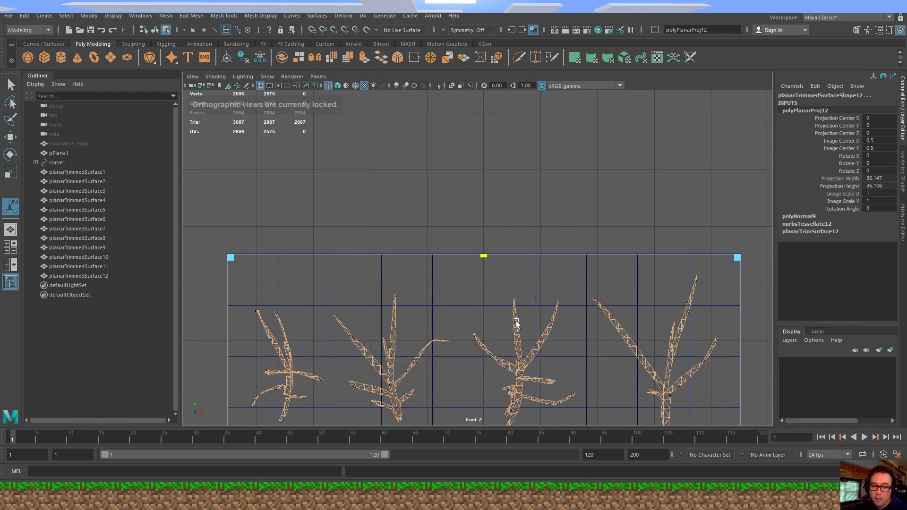
- Fine-tune the projection's width to about 36.111 so its side edge lines up with the plane's edge
middle_click_drag(516, 324, 477, 141, "alt")
middle_click_drag(536, 366, 431, 334, "alt")
middle_click_drag(638, 341, 566, 291, "alt")
right_click_drag(566, 292, 695, 326, "alt")
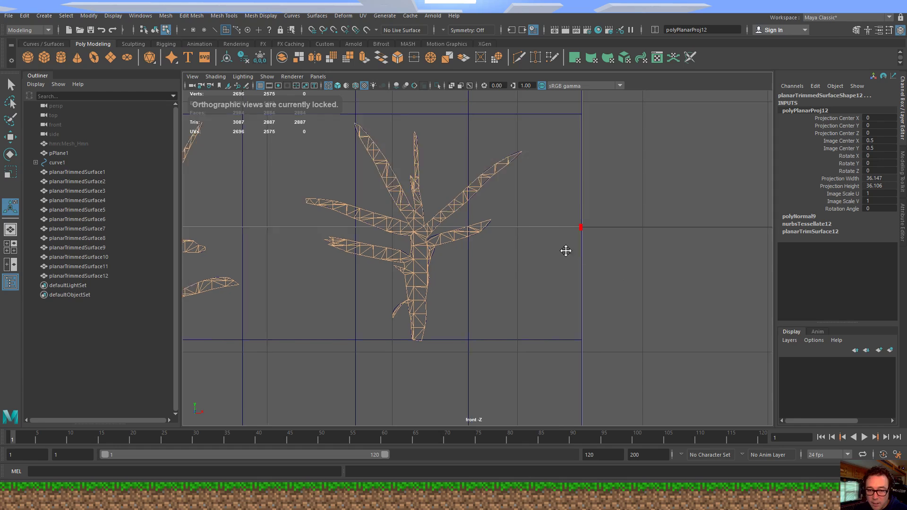
middle_click_drag(567, 251, 510, 291, "alt")
right_click_drag(510, 291, 690, 354, "alt")
left_click_drag(555, 272, 551, 273)
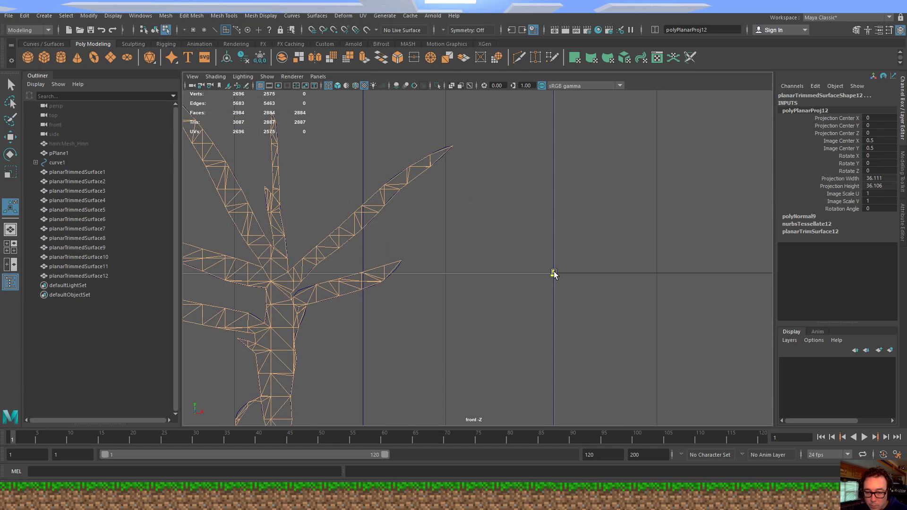
right_click_drag(405, 257, 344, 197, "alt")
middle_click_drag(345, 197, 425, 269, "alt")
middle_click_drag(548, 377, 512, 269, "alt")
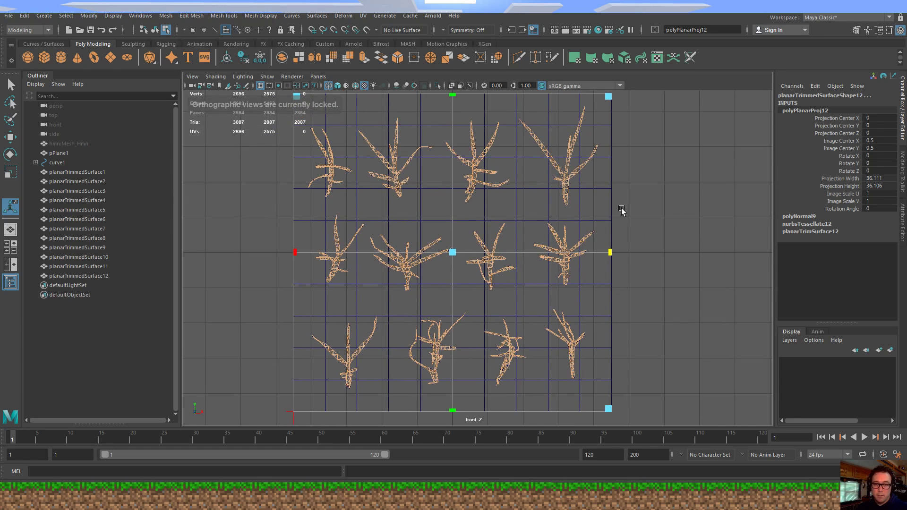
middle_click_drag(668, 172, 656, 215, "alt")
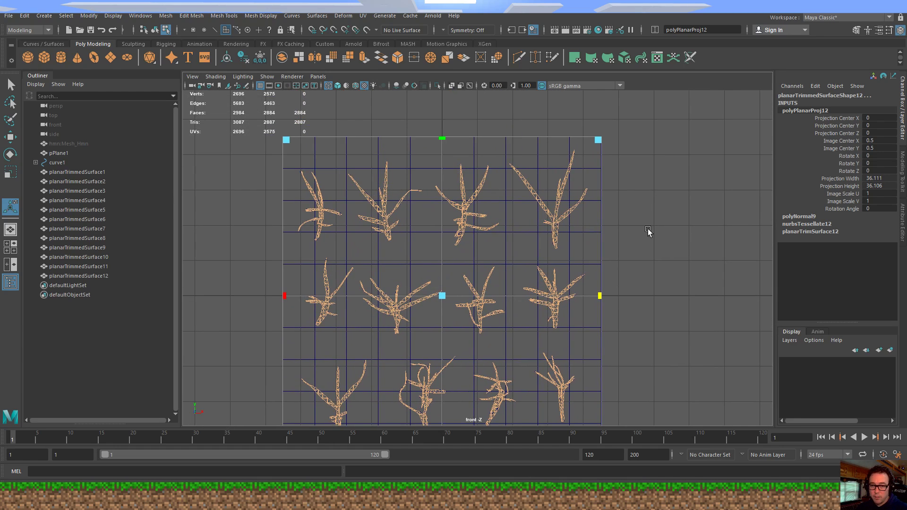
- Select all twelve planarTrimmedSurface meshes and, in the perspective view, move them forward from the plane to about 9.923 in Z
key("q")
left_click(101, 173)
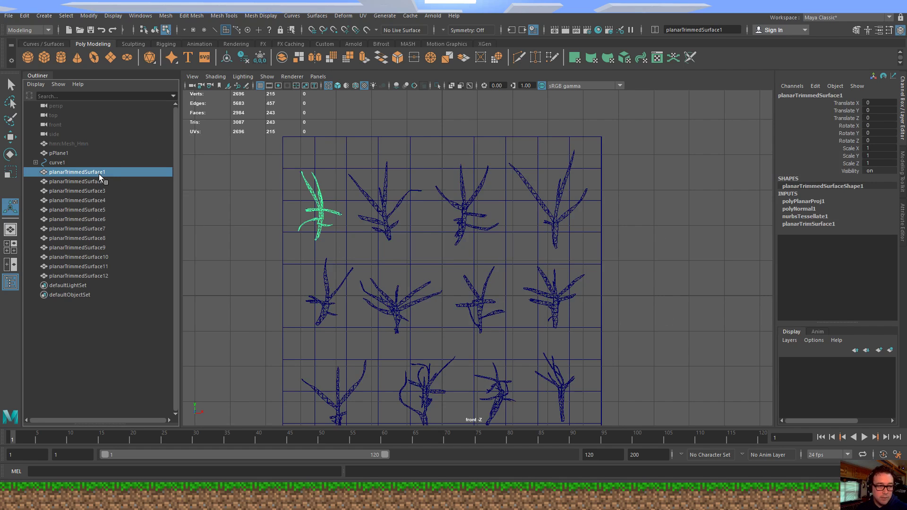
left_click(112, 276, "shift")
middle_click_drag(536, 313, 542, 229, "alt")
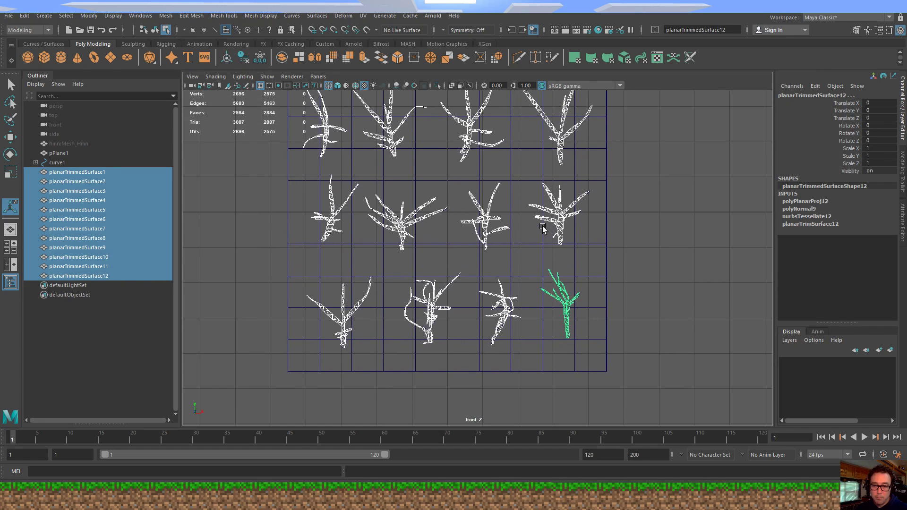
key("space")
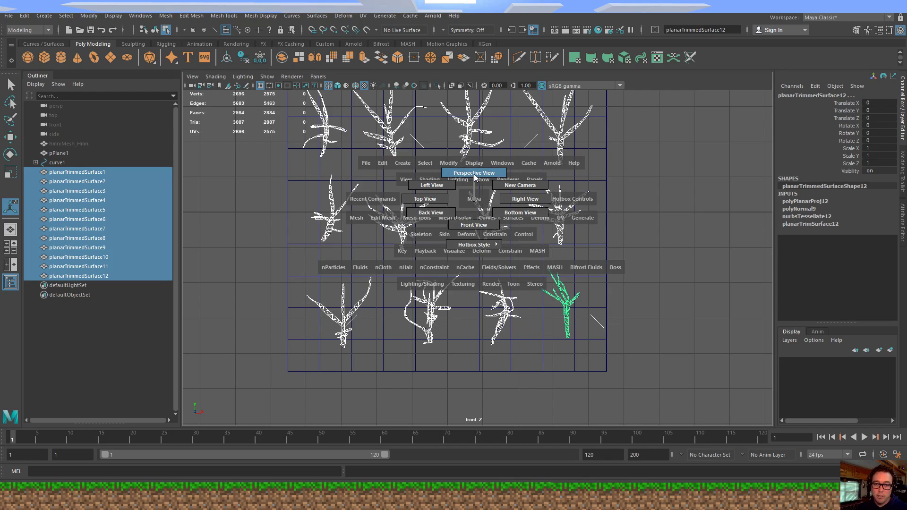
left_click(474, 173)
left_click_drag(474, 176, 503, 240, "alt")
key("w")
mouse_move(567, 275)
left_mouse_down("alt")
mouse_move(538, 254)
mouse_move(551, 270)
left_mouse_up("alt")
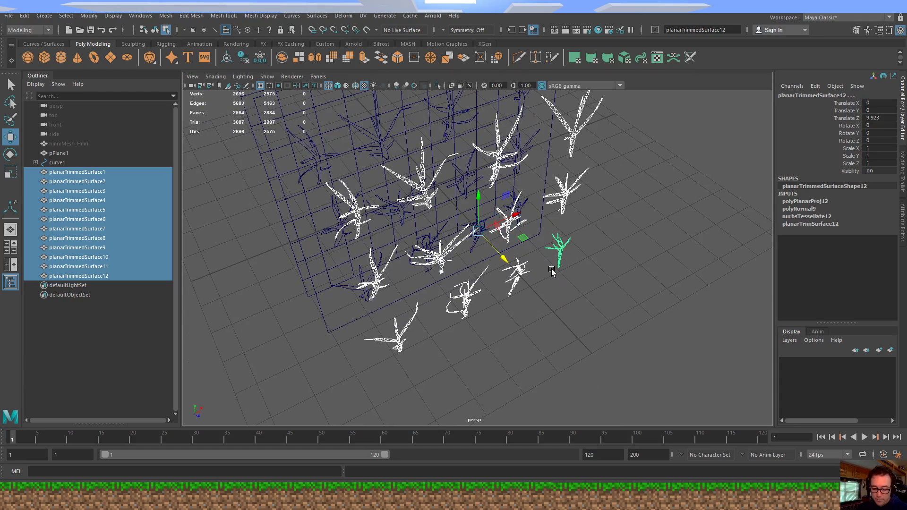
- Turn on textured shading and view the clump meshes in front of the textured plane
key("6")
middle_click_drag(552, 268, 576, 308, "alt")
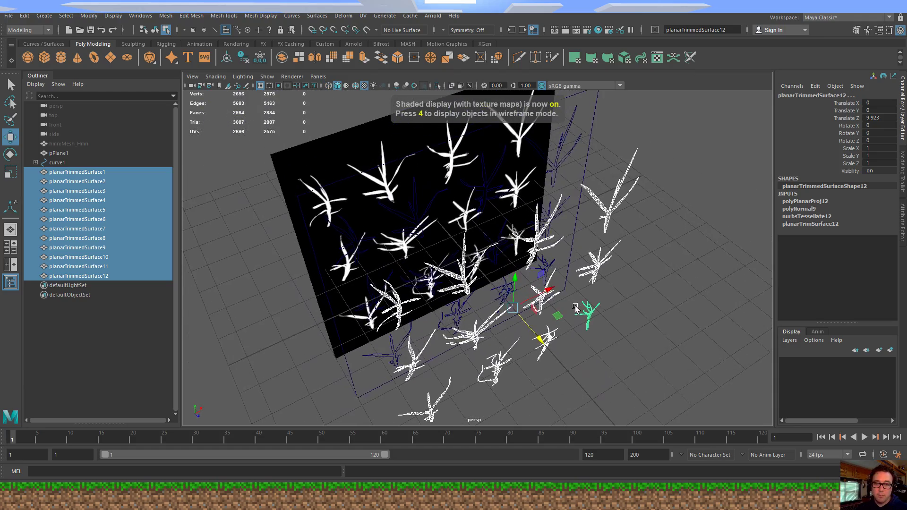
left_click_drag(575, 308, 503, 281, "alt")
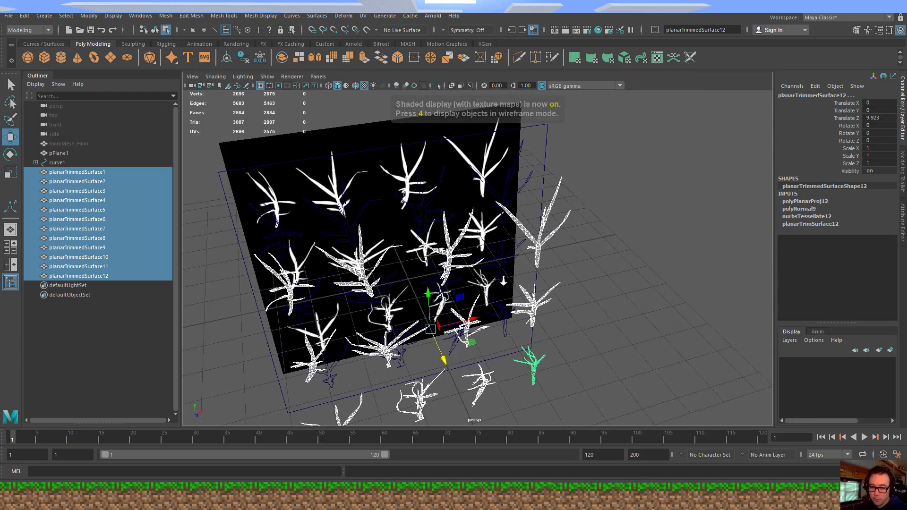
- Assign a new Surface Shader material to the twelve selected planarTrimmedSurface meshes
right_click_drag(504, 281, 595, 285, "alt")
middle_click_drag(595, 285, 542, 302, "alt")
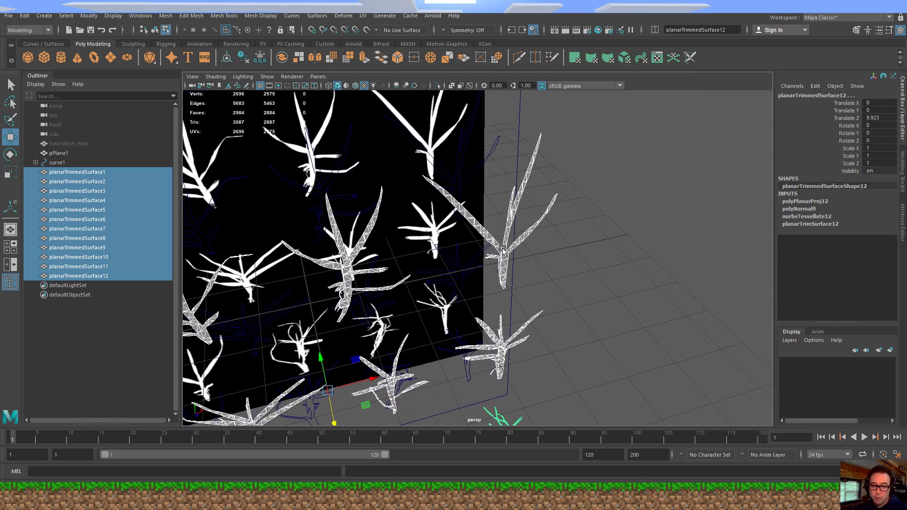
right_click_drag(503, 241, 496, 481)
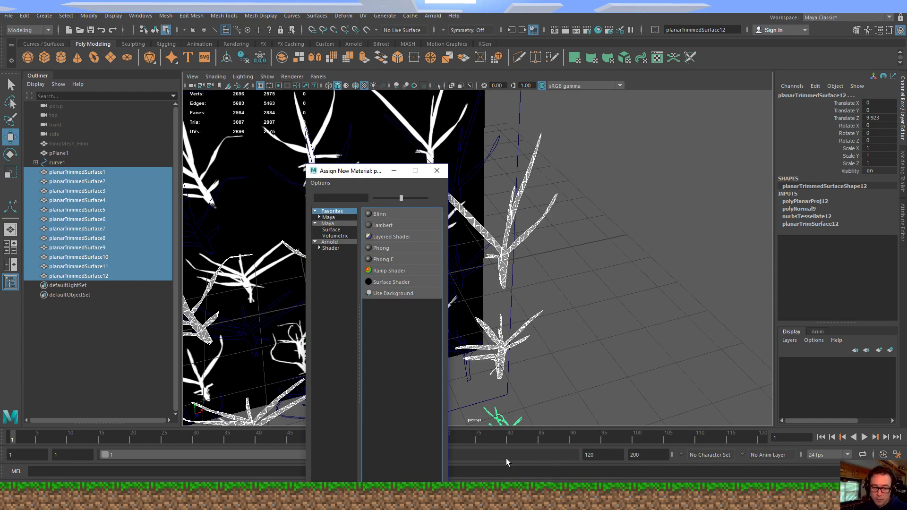
left_click(409, 291)
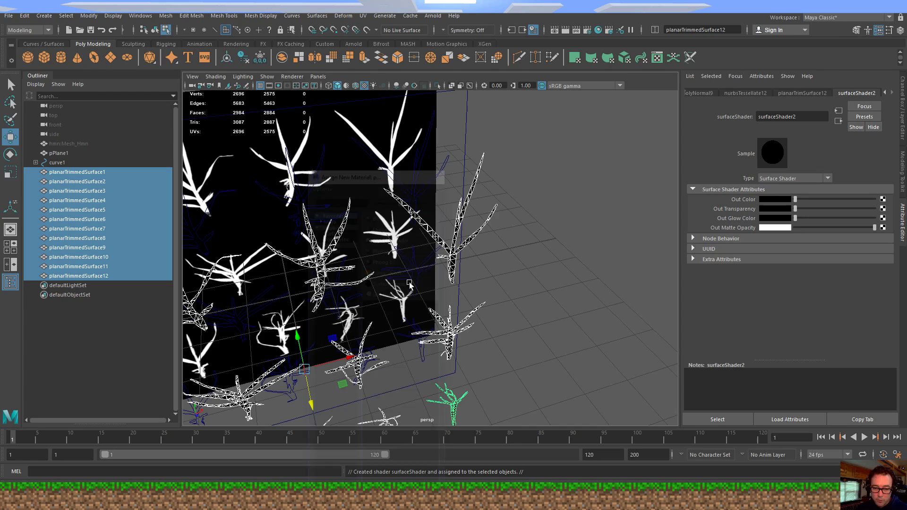
- Connect a File texture to the new surface shader's Out Color and browse for its image in the Atlas textures folder
left_click(882, 199)
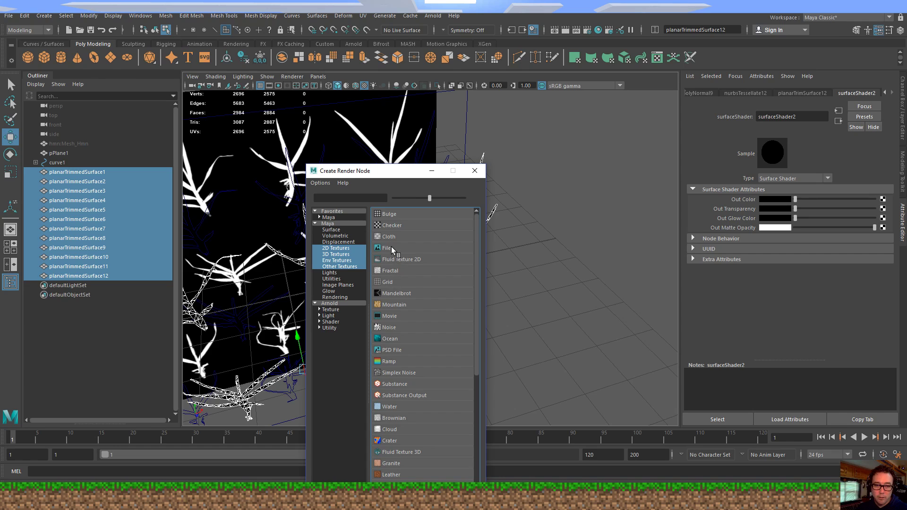
left_click(391, 248)
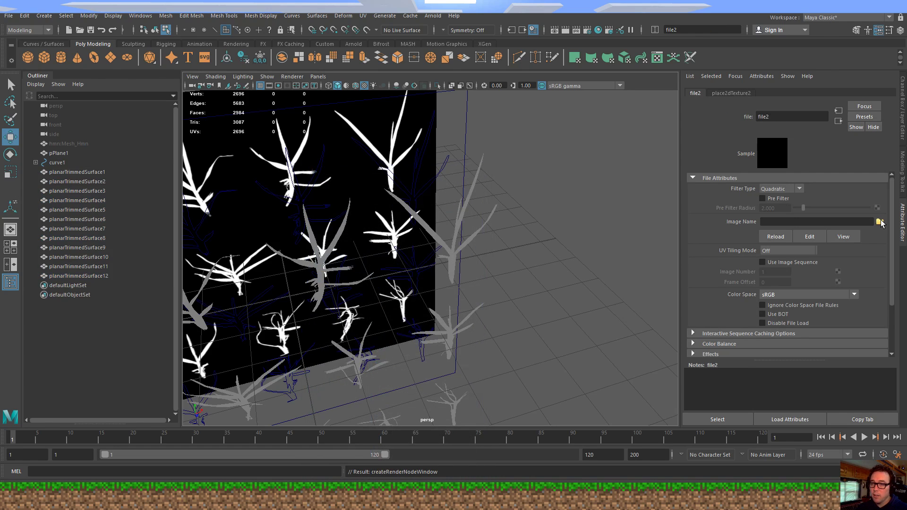
left_click(880, 223)
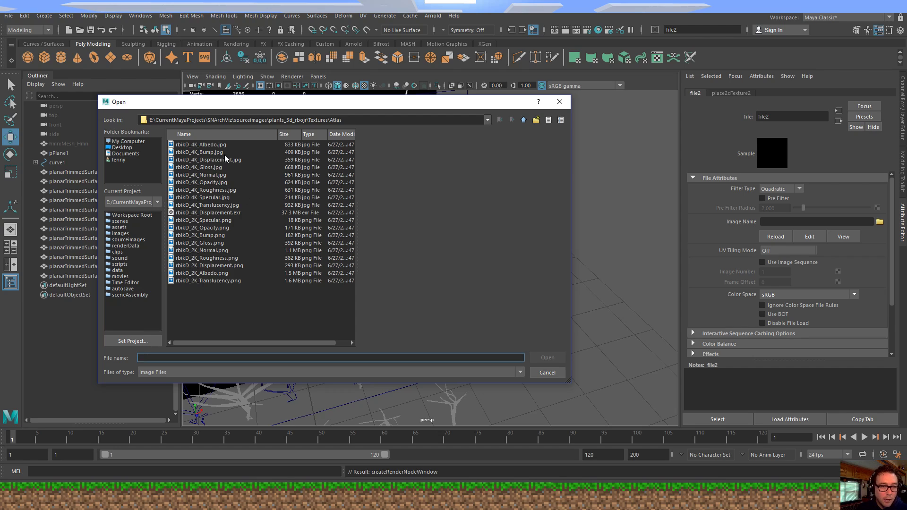
- Load rbikD_2K_Albedo.png from the Atlas texture folder as the image of the file2 node
left_click(220, 190)
left_click(232, 242)
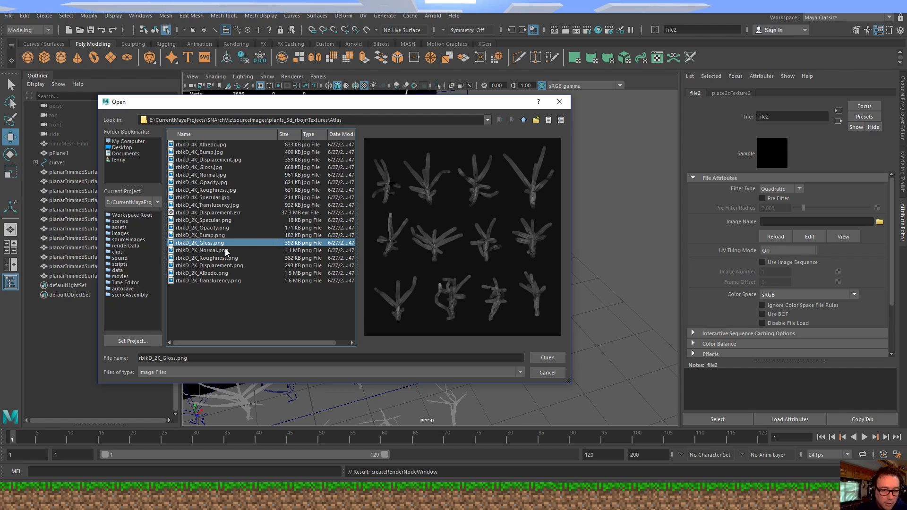
left_click(225, 229)
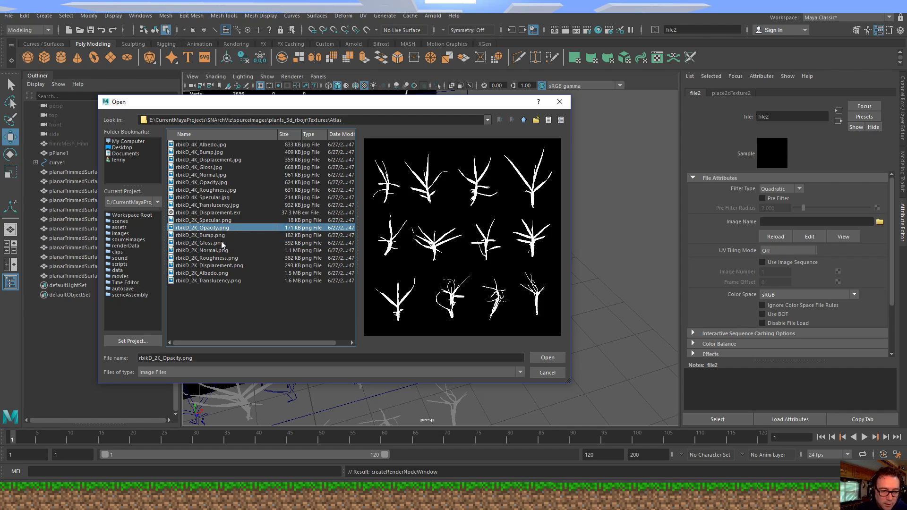
left_click(225, 274)
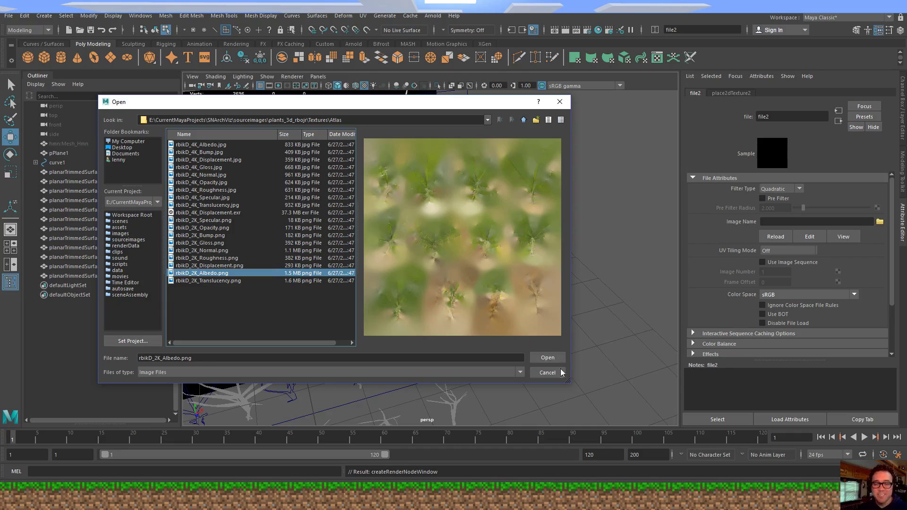
left_click(541, 357)
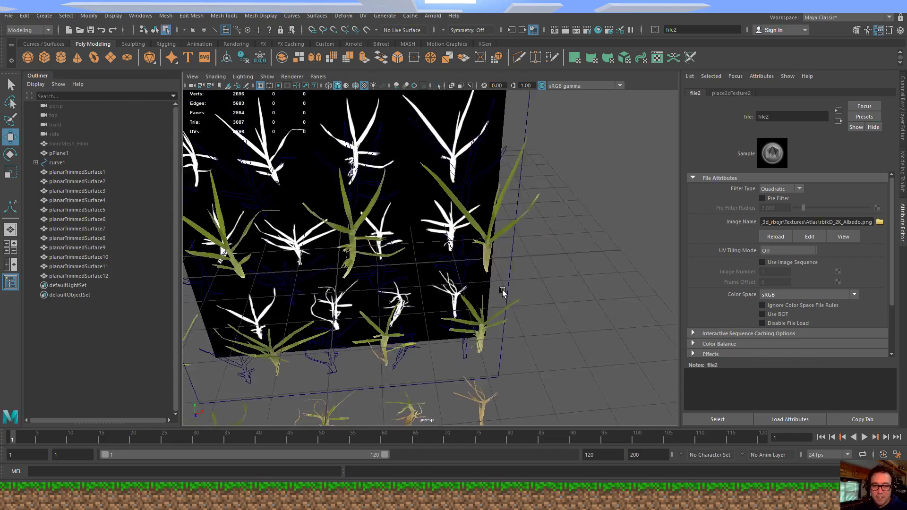
- Examine the albedo texture on the plant meshes up close and from several angles against the atlas plane
left_click_drag(502, 290, 524, 283, "alt")
right_click_drag(534, 288, 658, 334, "alt")
left_click_drag(658, 334, 532, 171, "alt")
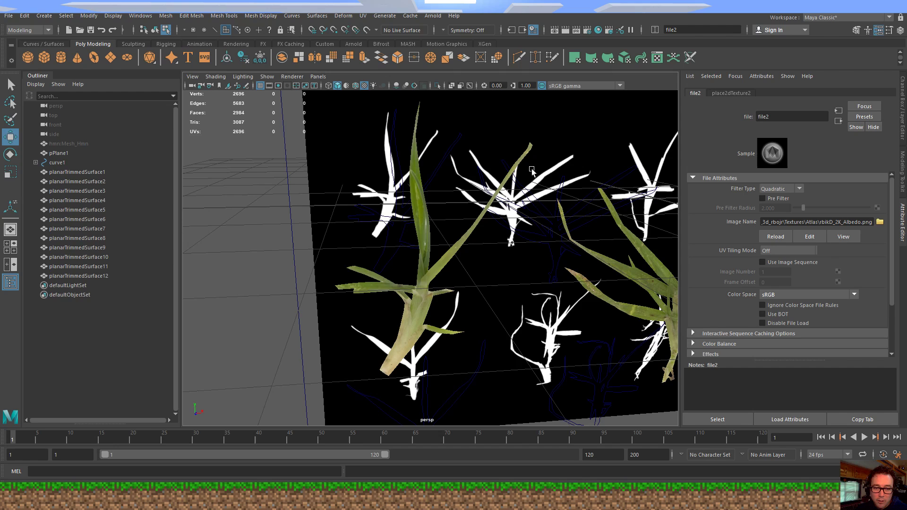
left_click_drag(493, 302, 400, 267, "alt")
middle_click_drag(399, 267, 353, 278, "alt")
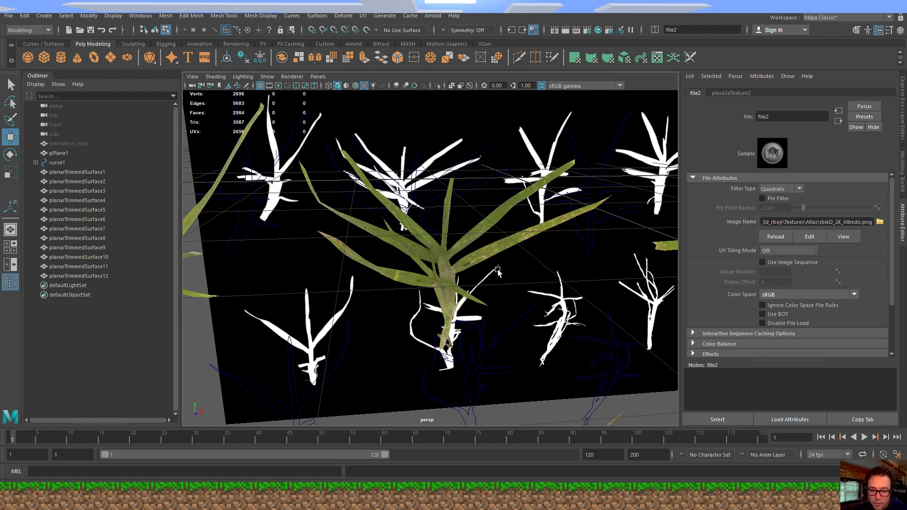
middle_click_drag(497, 269, 408, 270, "alt")
right_click_drag(552, 268, 383, 251, "alt")
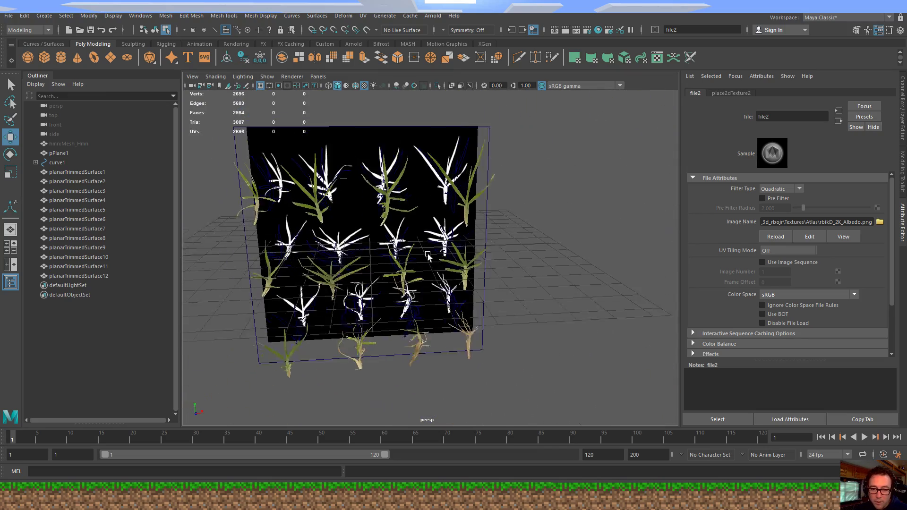
left_click_drag(401, 236, 511, 271, "alt")
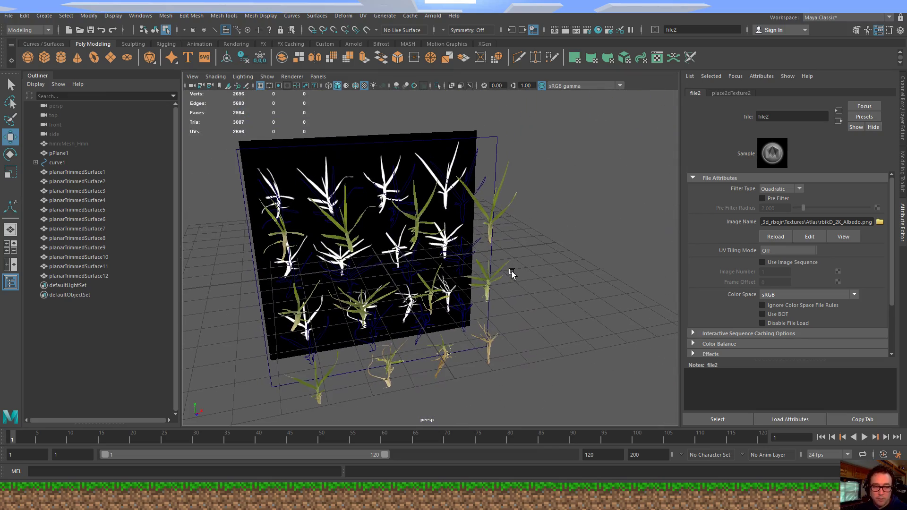
- Batch rename all twelve planarTrimmedSurface meshes with the base name SM
left_click(95, 172)
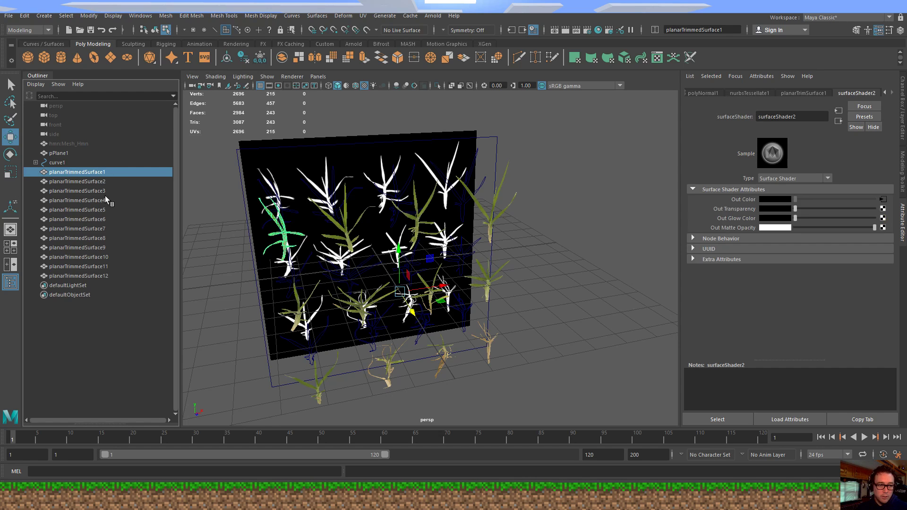
left_click(109, 276, "shift")
left_click_drag(512, 245, 506, 248, "alt")
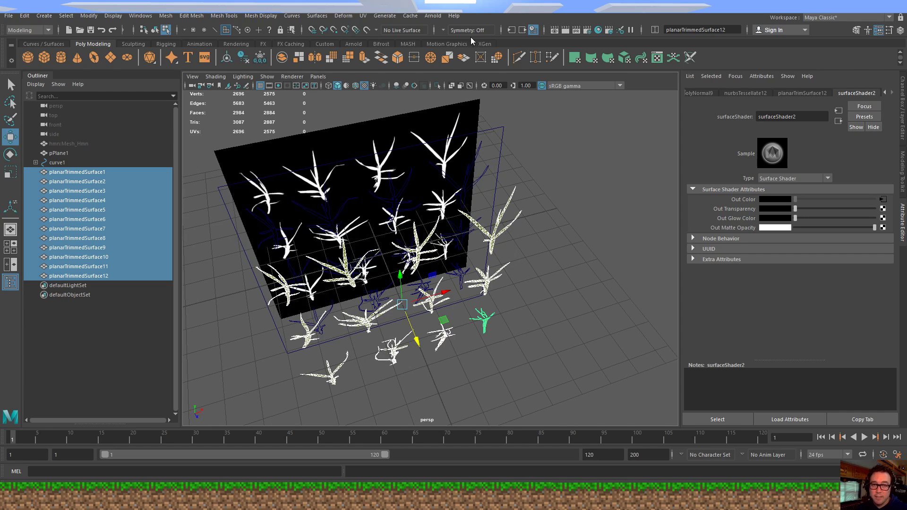
left_click(722, 30)
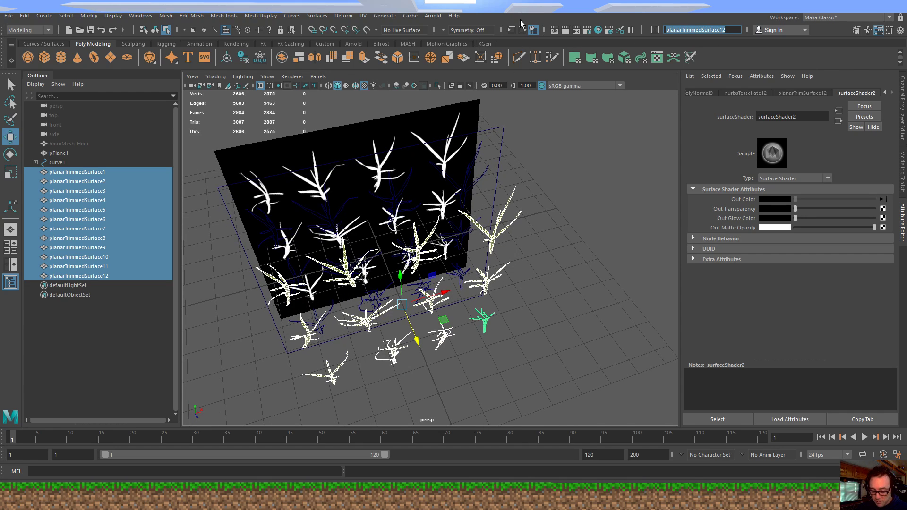
type("SM")
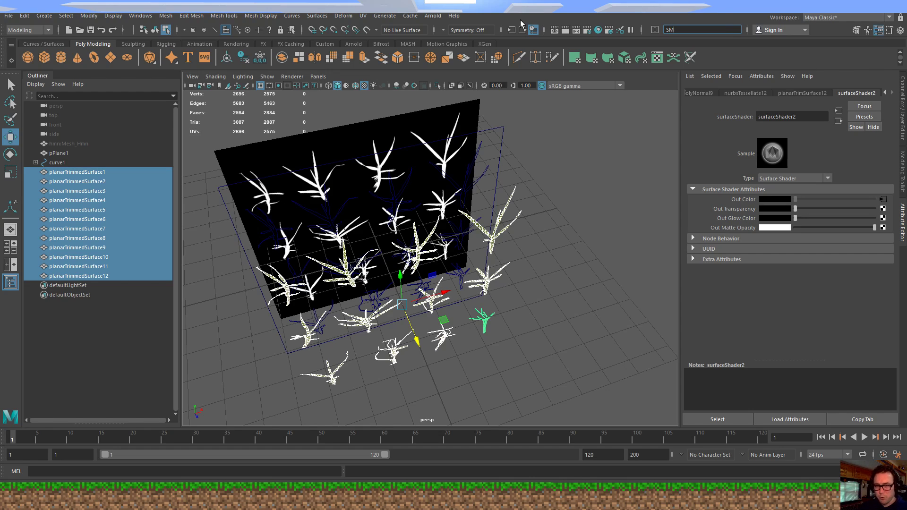
key("Return")
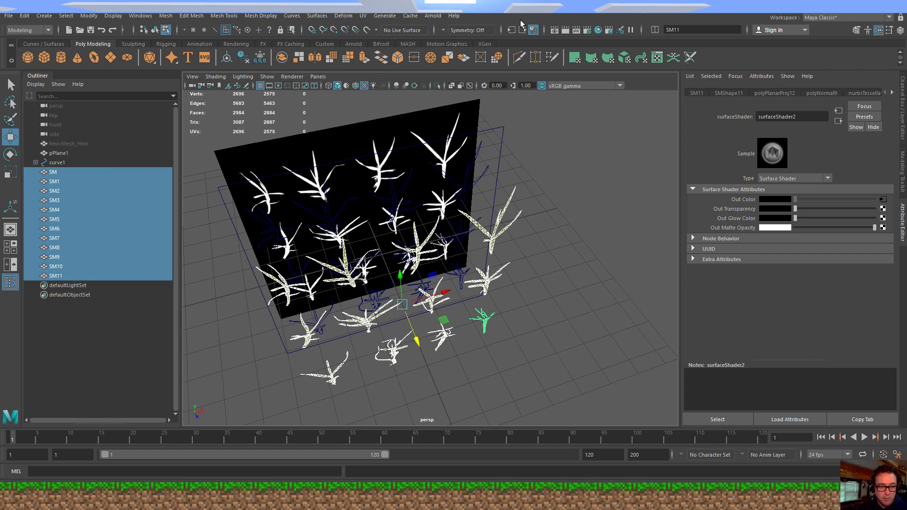
- Rename the unnumbered SM mesh to SM0
double_click(61, 173)
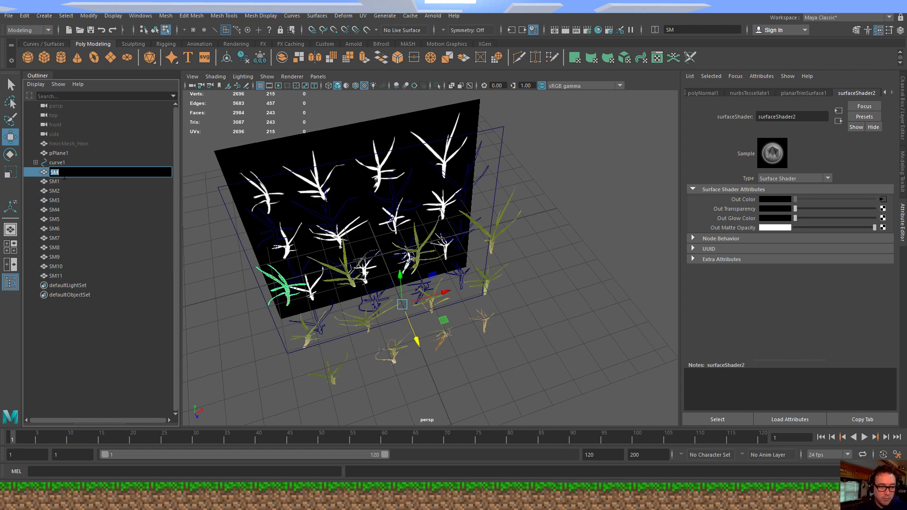
type("0")
key("Return")
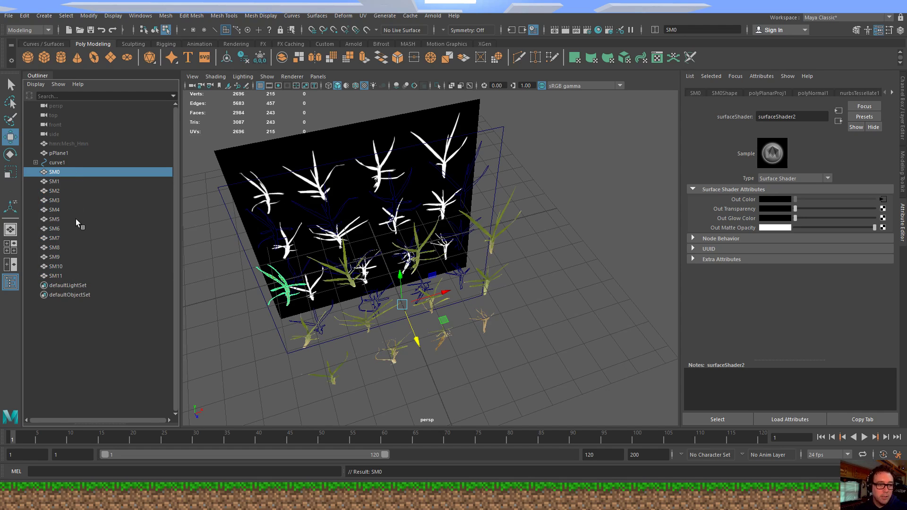
- Isolate the plant meshes SM0 to SM11 in the perspective view
left_click(78, 274, "shift")
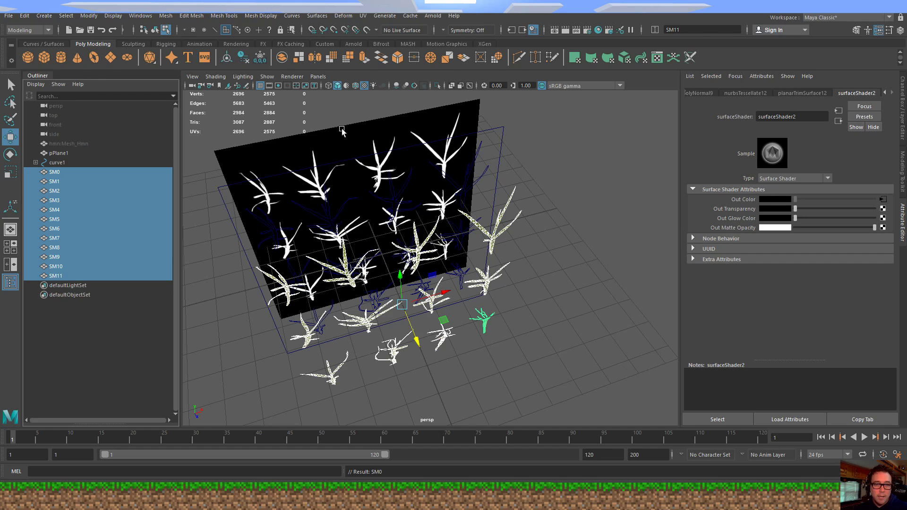
middle_click_drag(421, 184, 427, 208, "alt")
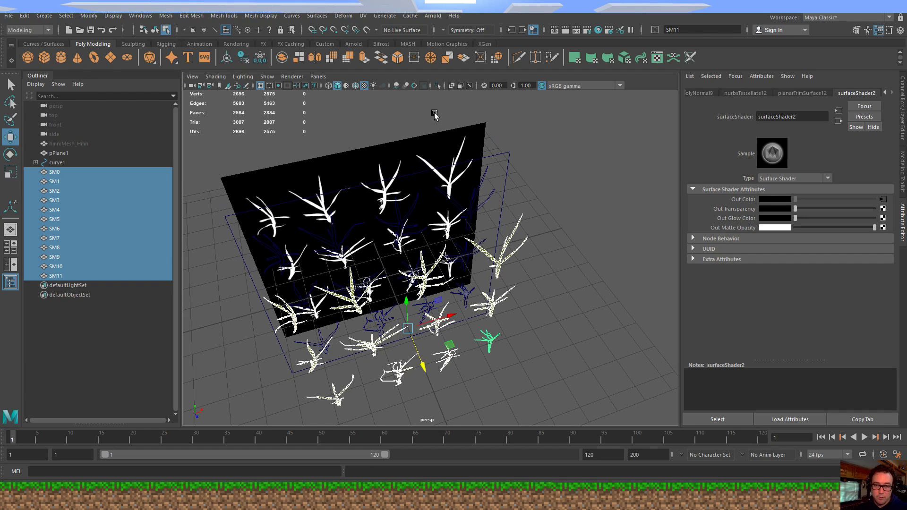
left_click(437, 85)
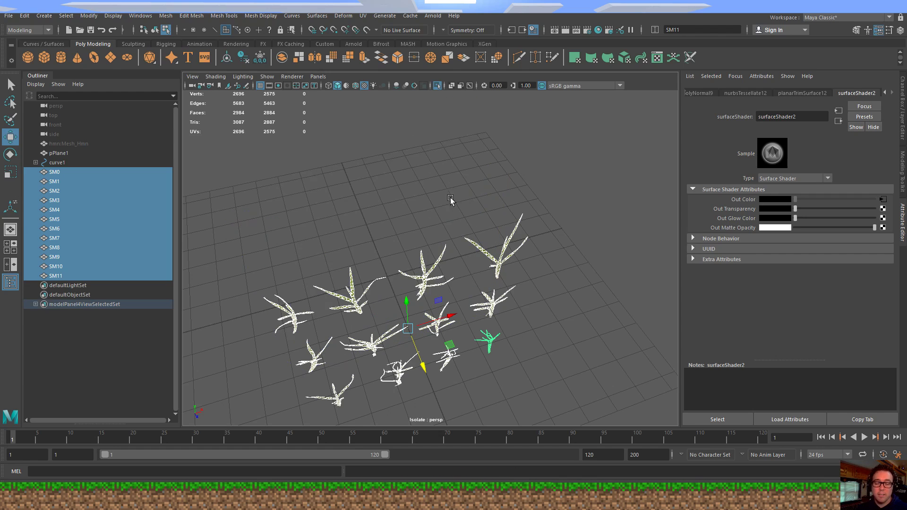
middle_click_drag(450, 198, 444, 169, "alt")
middle_click_drag(401, 218, 400, 217, "alt")
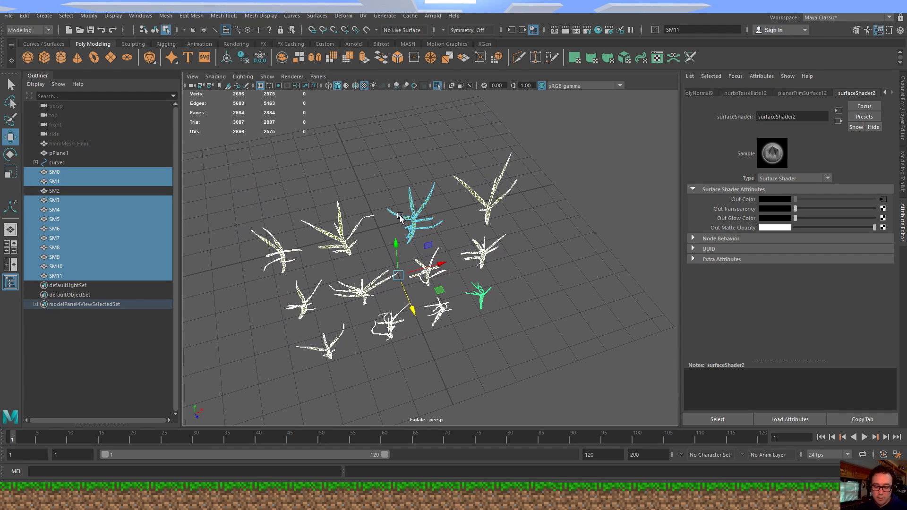
- Try to reposition the pivot of plant SM2 freehand
key("F8")
left_click(400, 218)
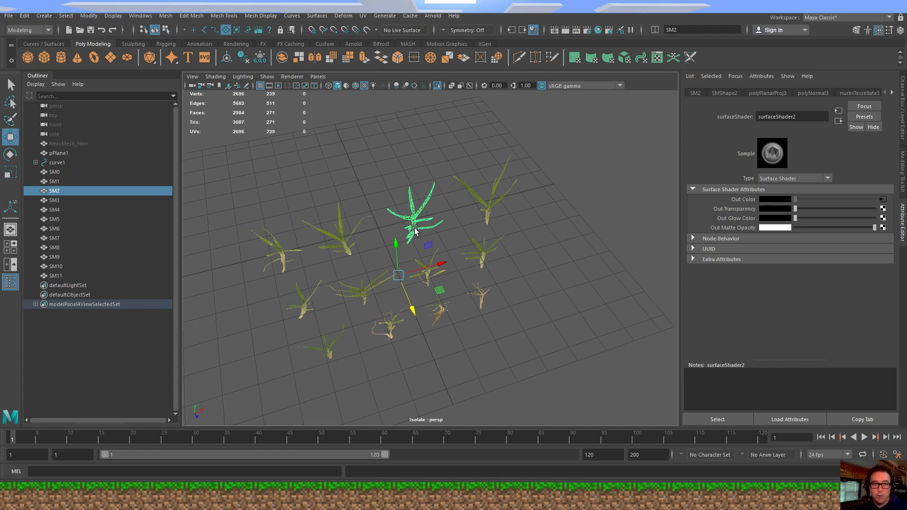
key("d")
mouse_move(397, 278)
left_mouse_down()
mouse_move(375, 256)
mouse_move(395, 269)
left_mouse_up()
key("v")
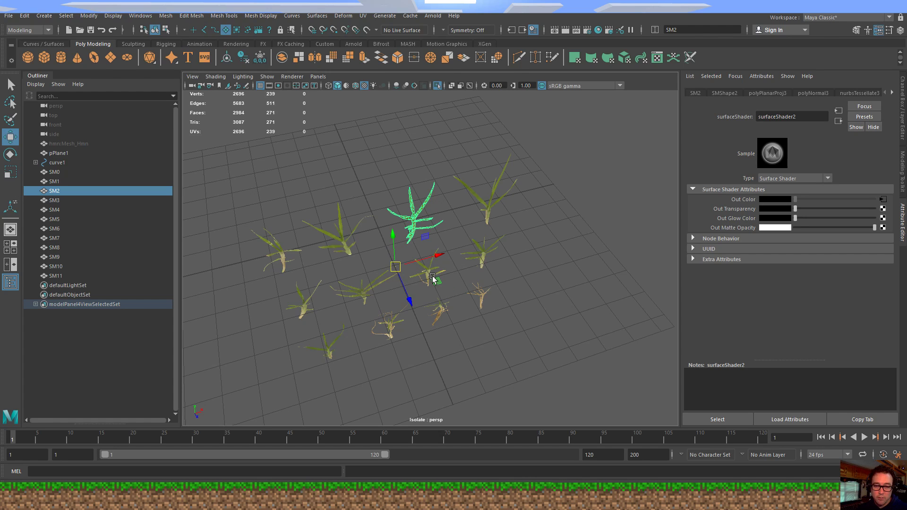
- Snap the pivot of plant SM0 to the vertex at the base of its stem
left_click_drag(433, 280, 310, 240, "alt")
middle_click_drag(310, 240, 382, 227, "alt")
right_click_drag(382, 226, 492, 255, "alt")
left_click(307, 188)
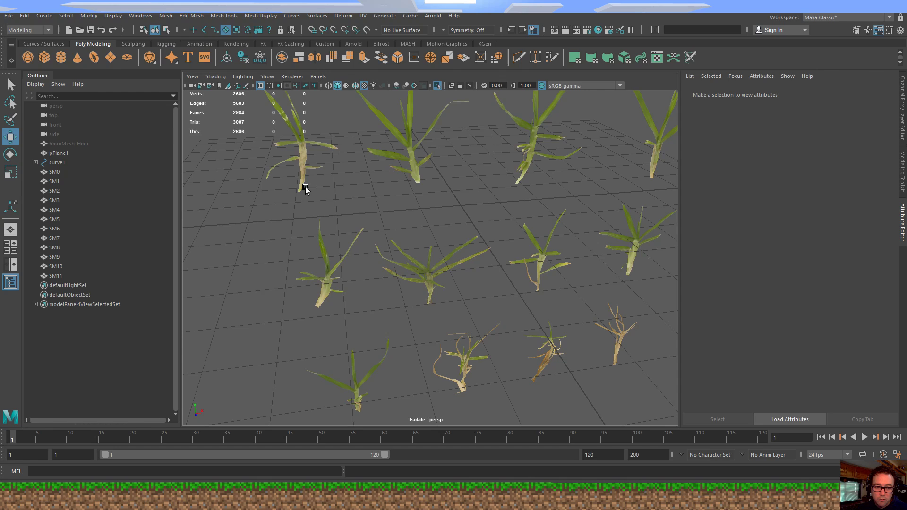
left_click(302, 180)
key("d")
key("v")
middle_click_drag(309, 198, 300, 204)
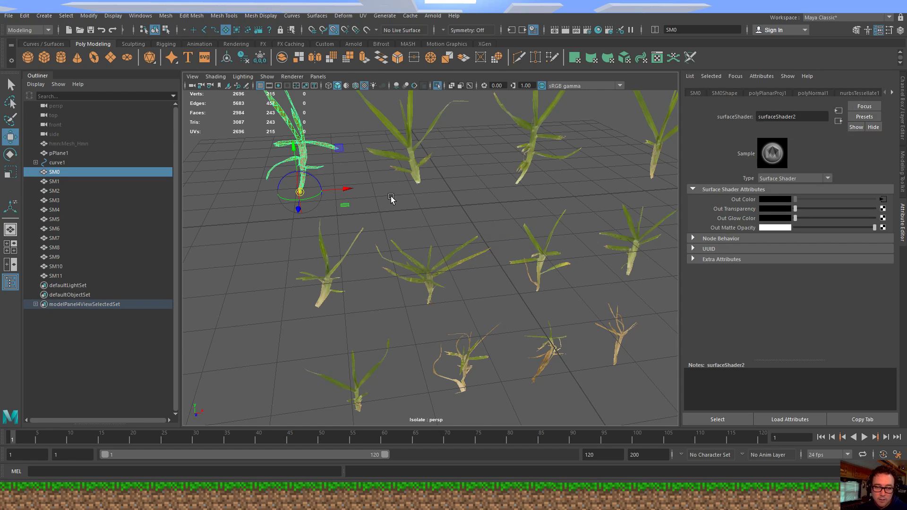
- Snap the pivots of plants SM1 and SM2 to the vertices at the base of their stems
left_click(414, 172)
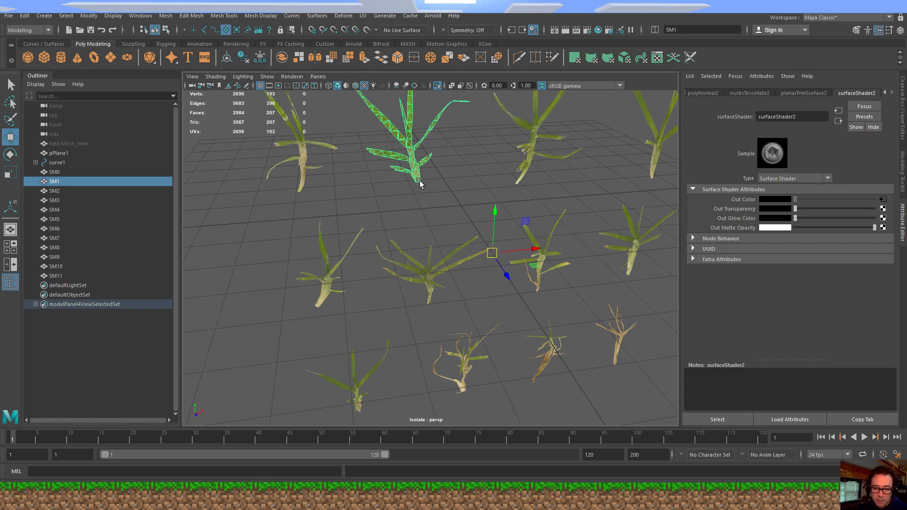
key("d")
key("v")
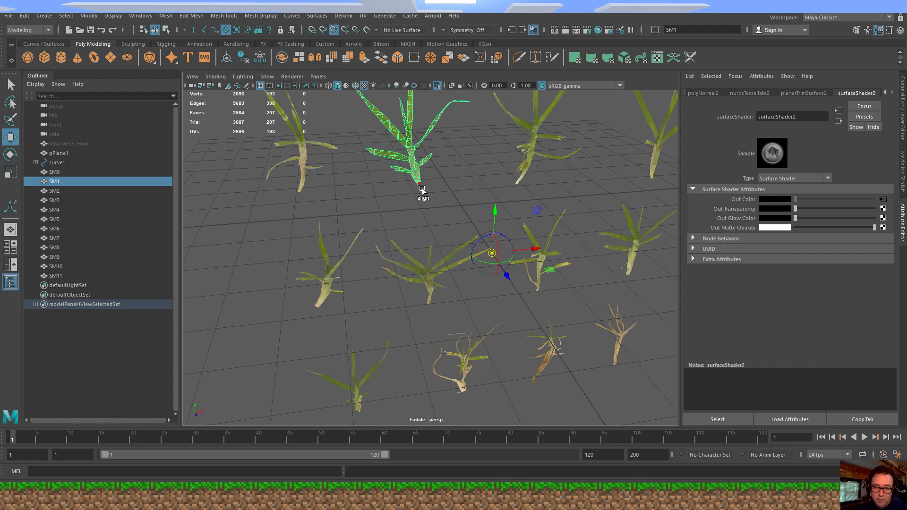
middle_click_drag(421, 193, 419, 192)
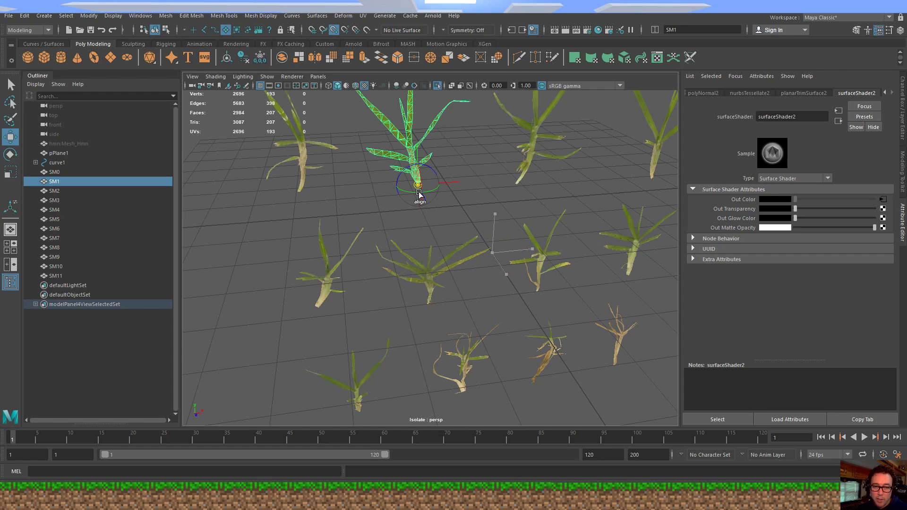
key("d")
left_click(538, 142)
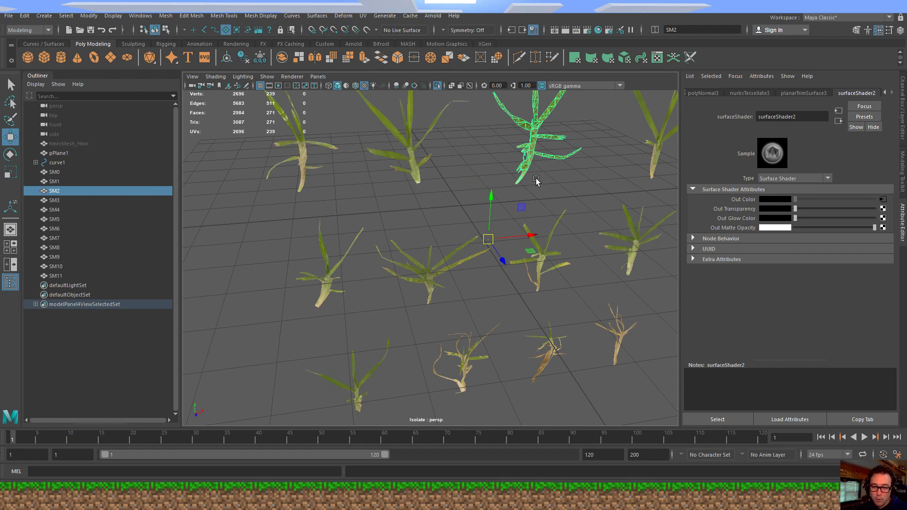
key("d")
key("v")
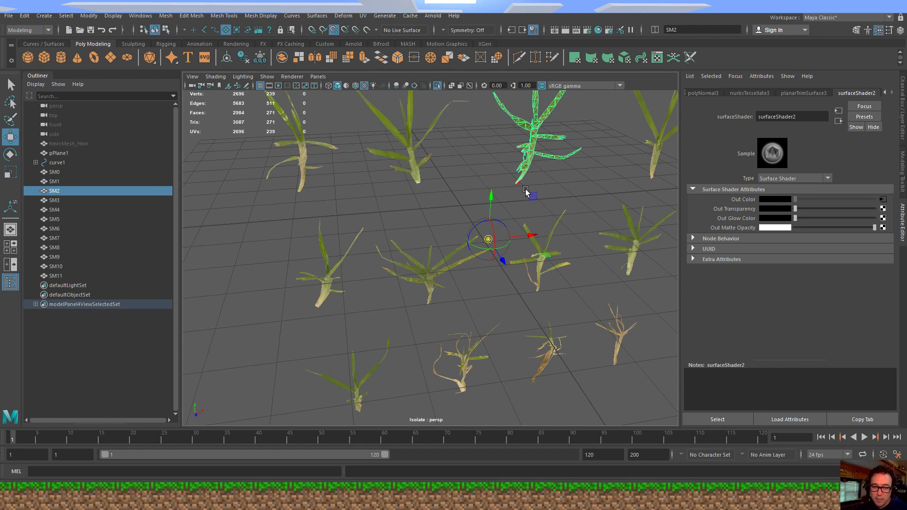
middle_click_drag(525, 191, 512, 194)
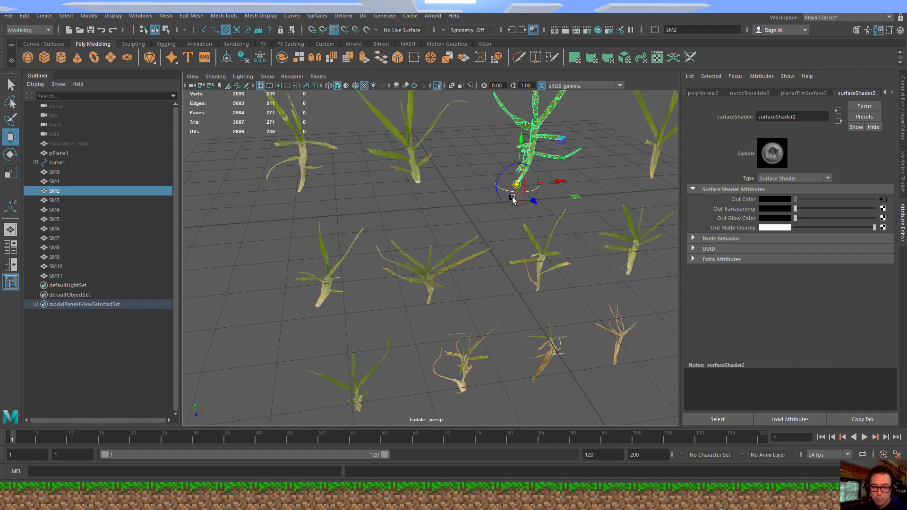
- Snap the pivots of plants SM3 and SM4 to the vertices at the base of their stems
middle_click_drag(573, 185, 439, 211, "alt")
left_click(486, 190)
key("v")
middle_click_drag(495, 213, 489, 221)
left_click(482, 293)
key("d")
key("v")
middle_click_drag(481, 312, 480, 324)
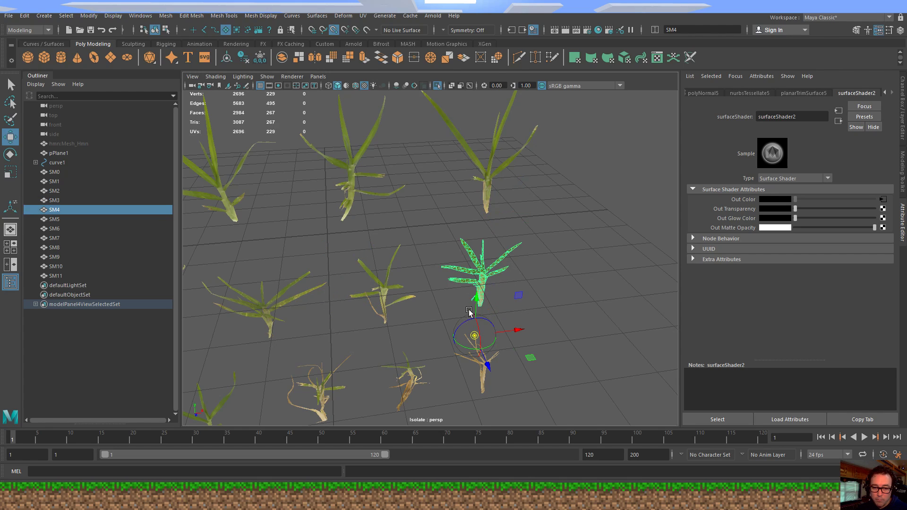
left_click_drag(518, 297, 486, 312)
- Snap the pivots of plants SM5 and SM6 to the vertices at the base of their stems
left_click(379, 292)
key("d")
key("v")
middle_click_drag(388, 312, 382, 329)
middle_click_drag(294, 320, 385, 313, "alt")
left_click(371, 284)
key("d")
key("v")
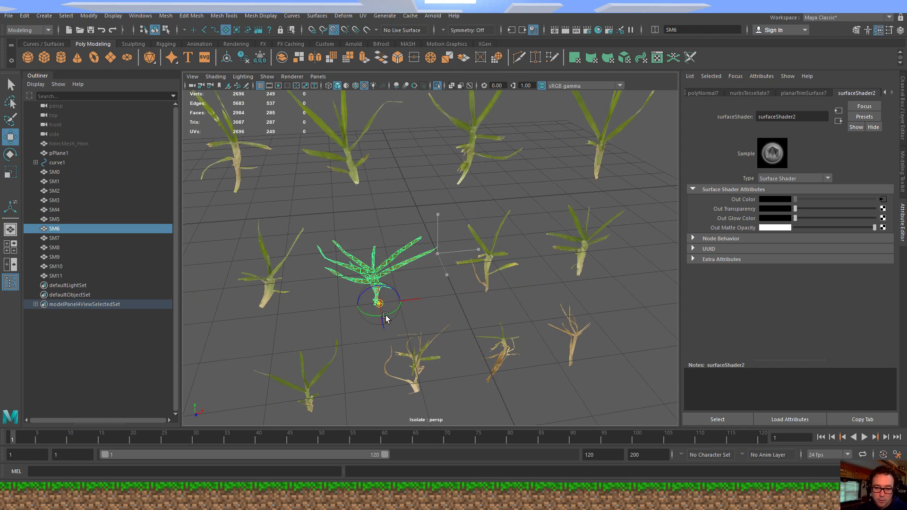
- Snap the pivots of plants SM7 and SM8 to the vertices at the base of their stems
left_click(264, 305)
key("d")
key("v")
middle_click_drag(263, 307, 266, 328)
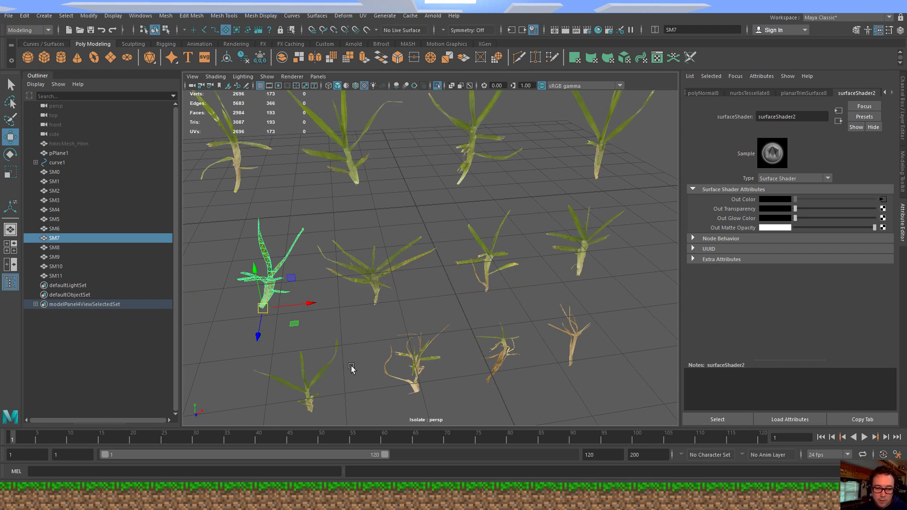
left_click(308, 400)
key("d")
key("v")
middle_click_drag(353, 418, 365, 429)
- Snap the pivots of plants SM9 and SM10 to the vertices at the base of their stems
left_click(415, 371)
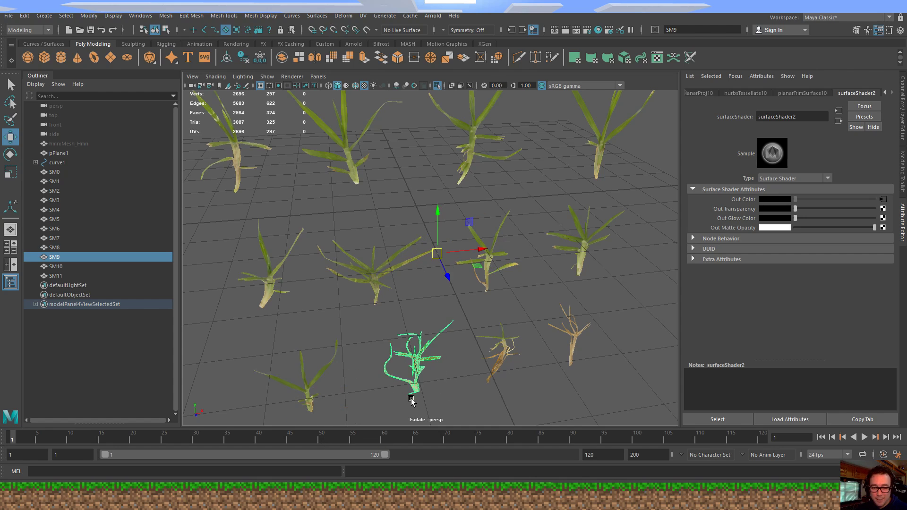
left_click(504, 370)
key("d")
key("v")
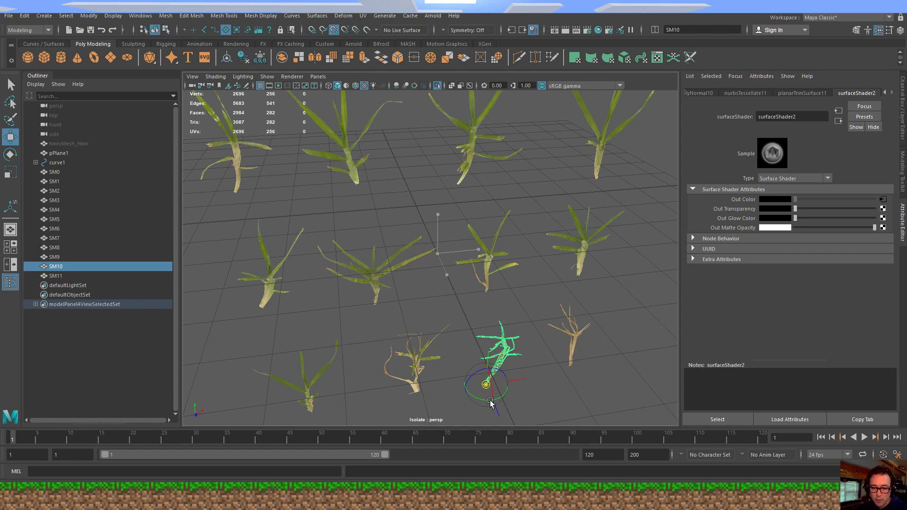
middle_click_drag(486, 377, 490, 380)
- Snap the pivot of plant SM11 to the vertex at the base of its stem
left_click(573, 361)
key("d")
key("v")
middle_click_drag(585, 364, 597, 367)
- Select all twelve plants, SM0 to SM11, and snap them together onto the grid origin
right_click_drag(610, 295, 463, 267, "alt")
left_click_drag(574, 362, 257, 149)
left_click_drag(392, 245, 411, 227, "alt")
middle_click_drag(411, 227, 440, 297, "alt")
mouse_move(440, 298)
right_mouse_down("alt")
mouse_move(468, 288)
mouse_move(443, 322)
mouse_move(451, 308)
right_mouse_up("alt")
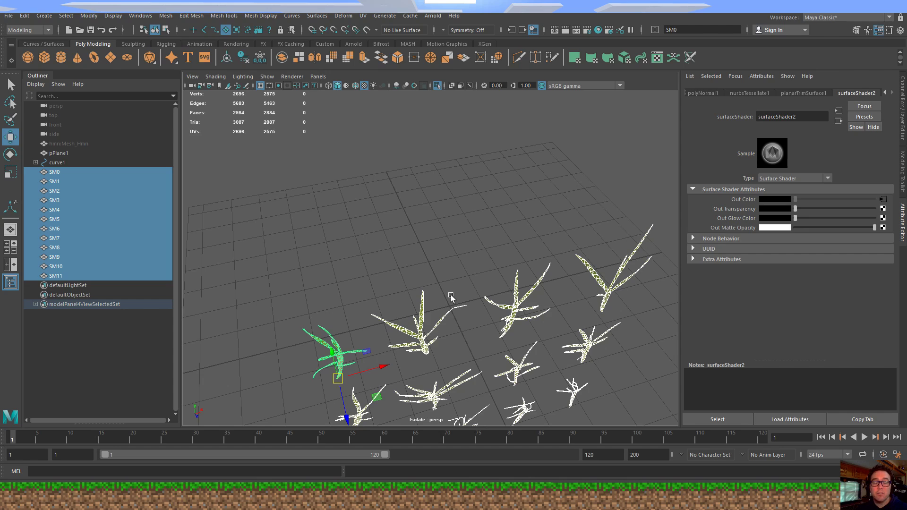
key("x")
middle_click_drag(460, 285, 455, 301)
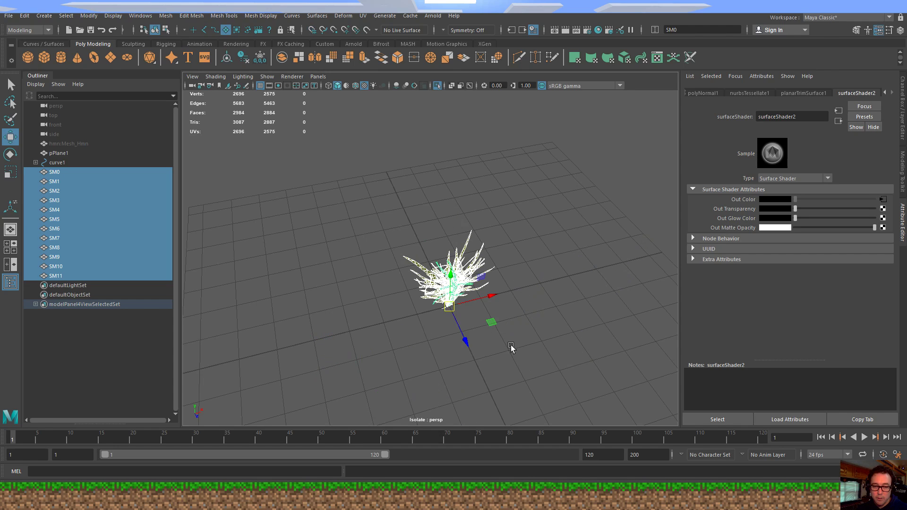
left_click_drag(511, 348, 494, 290, "alt")
left_click(551, 278)
left_click_drag(510, 307, 448, 277, "alt")
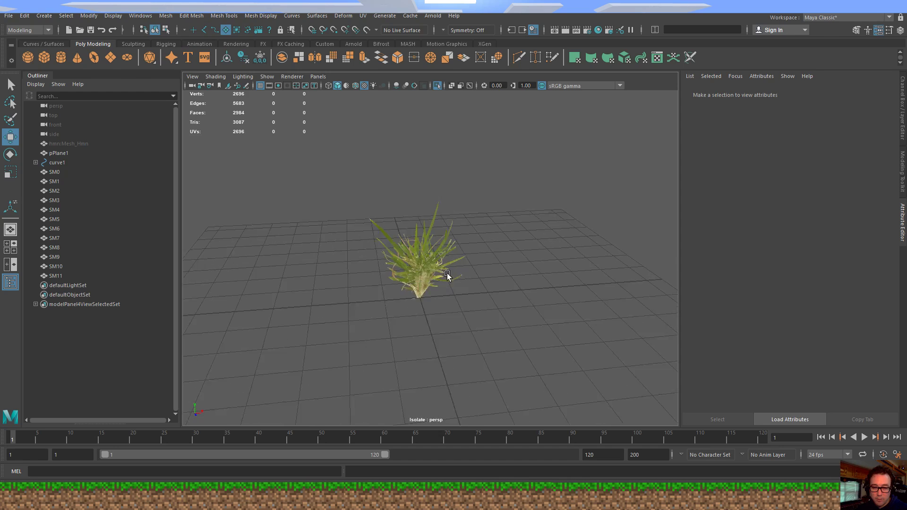
right_click_drag(448, 278, 624, 322, "alt")
left_click_drag(623, 322, 440, 271, "alt")
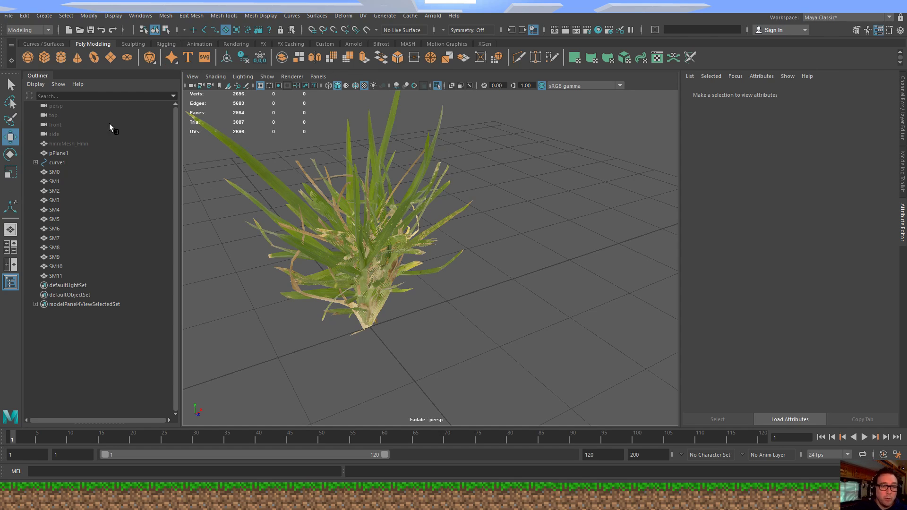
- Duplicate plant SM0 and set the copy's Y rotation to 90 degrees
left_click(66, 172)
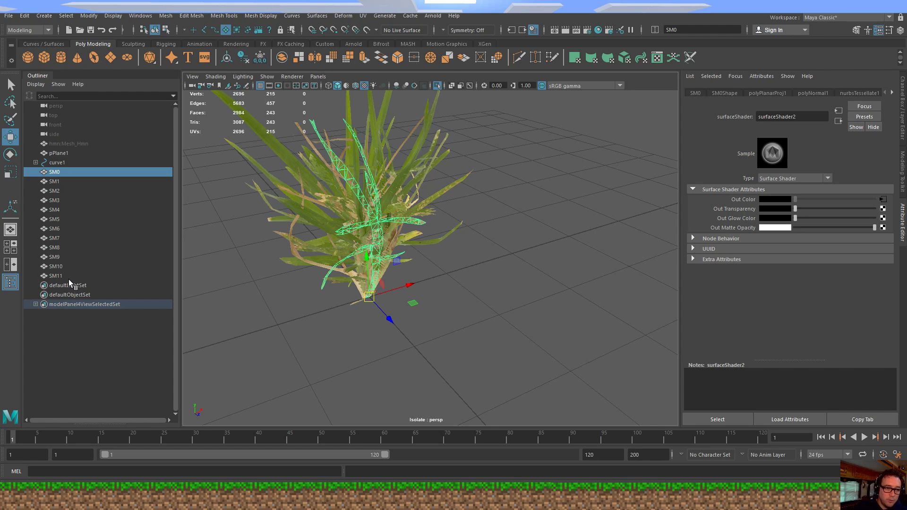
mouse_move(456, 256)
left_mouse_down("alt")
mouse_move(399, 266)
mouse_move(463, 265)
mouse_move(458, 271)
left_mouse_up("alt")
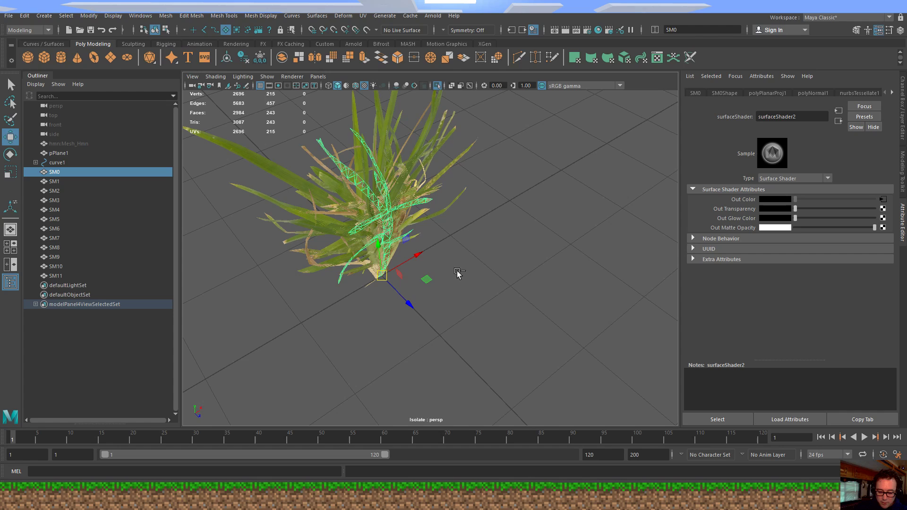
key("ctrl+d")
key("e")
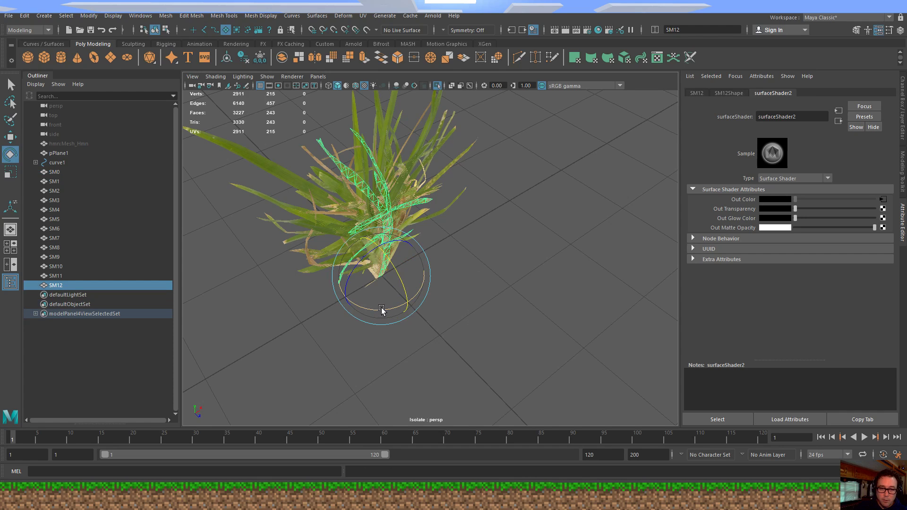
left_click_drag(382, 309, 289, 304)
key("ctrl+a")
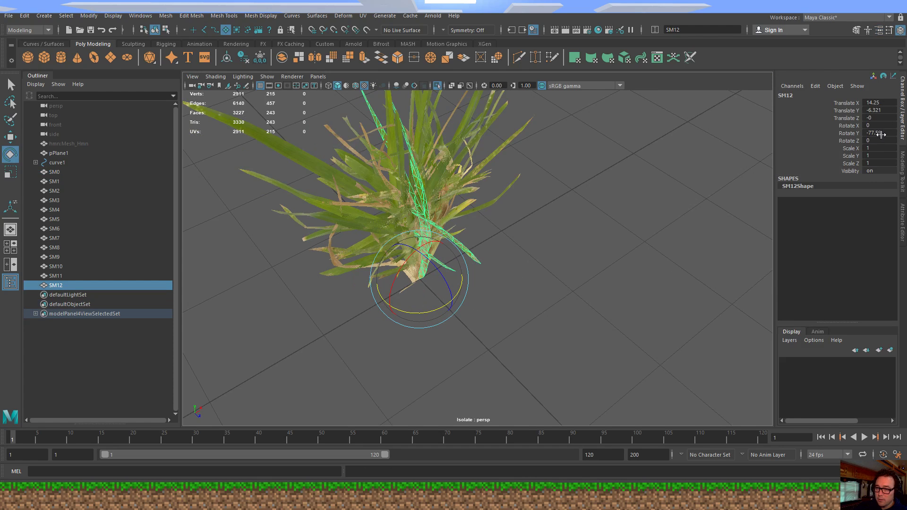
double_click(880, 134)
key("Return")
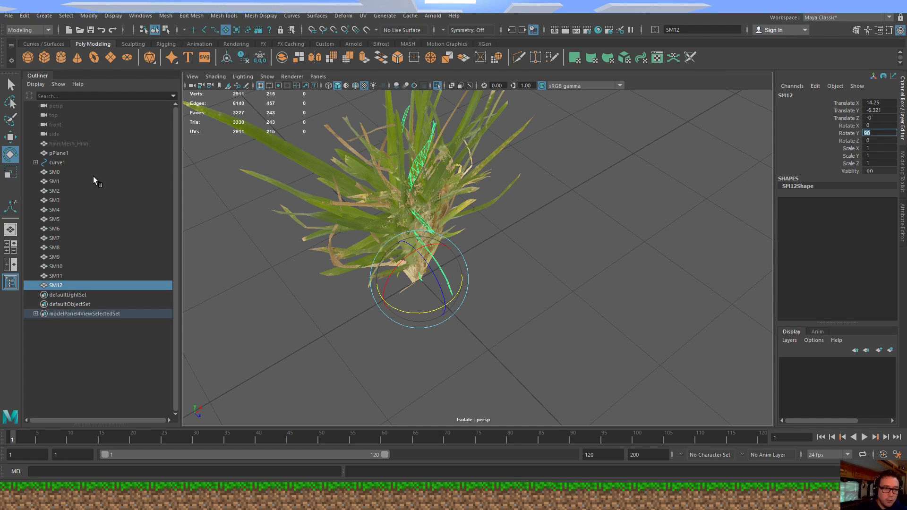
- Select SM0 together with its copy and move both about 4.34 units along Z, out of the clump
left_click(67, 172, "ctrl")
mouse_move(505, 232)
left_mouse_down("alt")
mouse_move(601, 202)
mouse_move(494, 235)
left_mouse_up("alt")
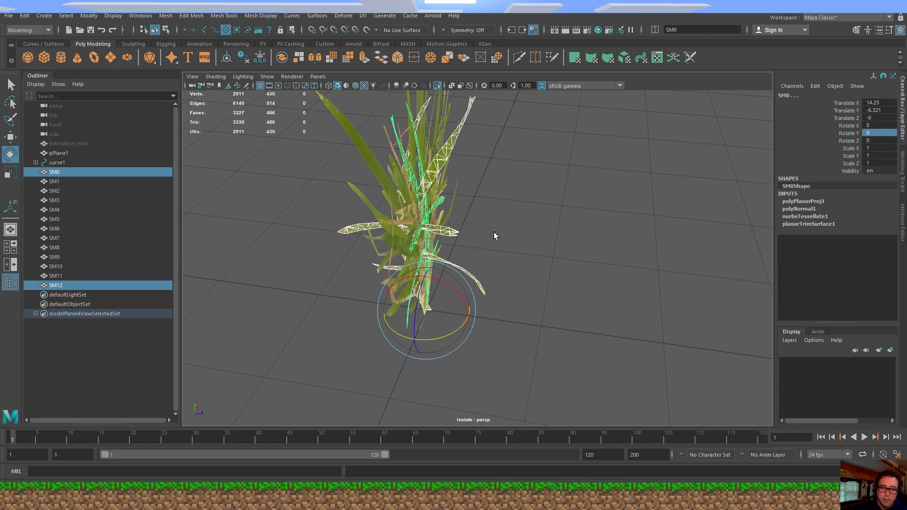
key("w")
left_click_drag(440, 309, 536, 247)
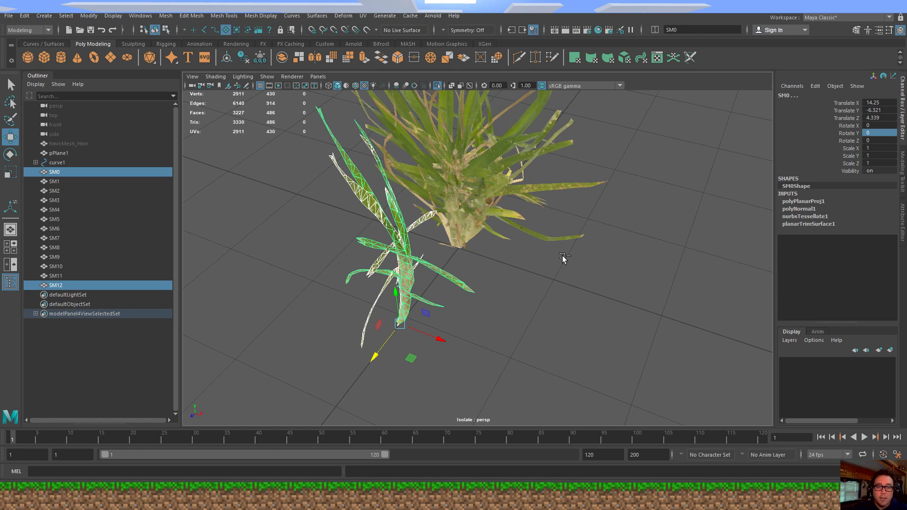
- Undo the move of both plants and the copy's 90-degree rotation, and delete the copy of SM0
key("ctrl+z")
key("ctrl+z")
key("ctrl+z")
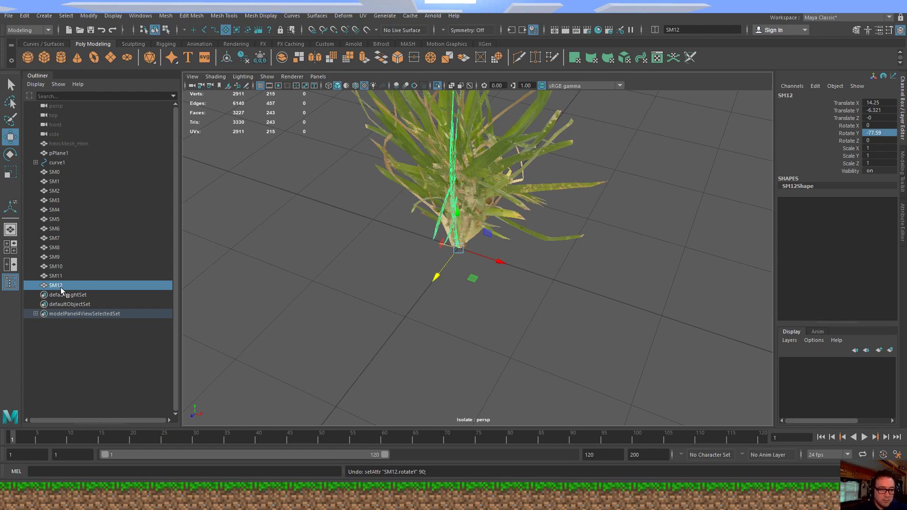
key("Delete")
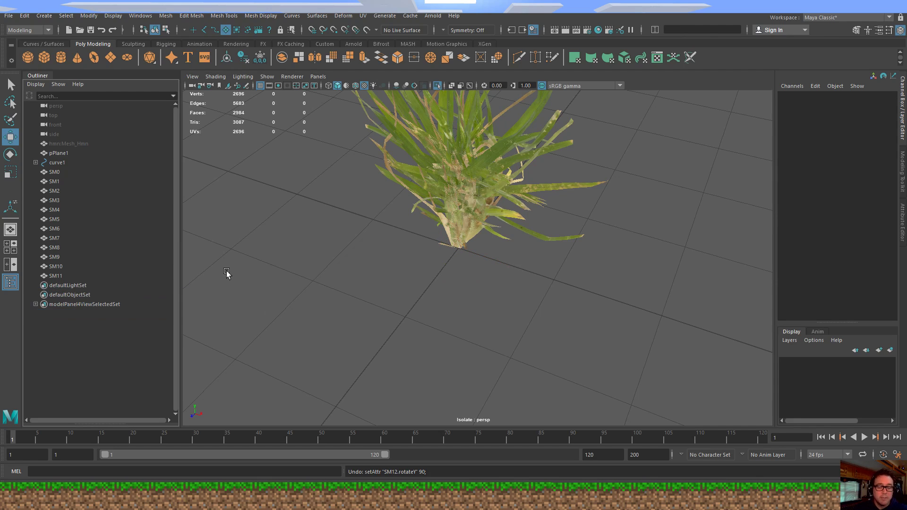
- Select all twelve plants from SM0 to SM11 and save the scene
left_click(53, 275)
left_click(70, 173, "shift")
left_click_drag(450, 213, 507, 177, "alt")
middle_click_drag(508, 177, 539, 265, "alt")
scroll(539, 265, "down", 2)
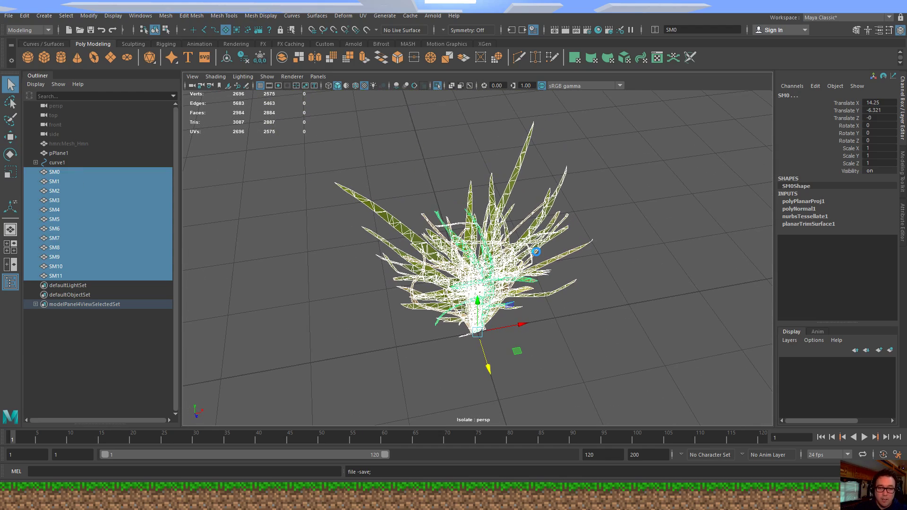
key("ctrl+s")
- Send the selected plants to Unreal as an FBX named GrassClumpsB in the SNarchViz Import folder
left_click(8, 16)
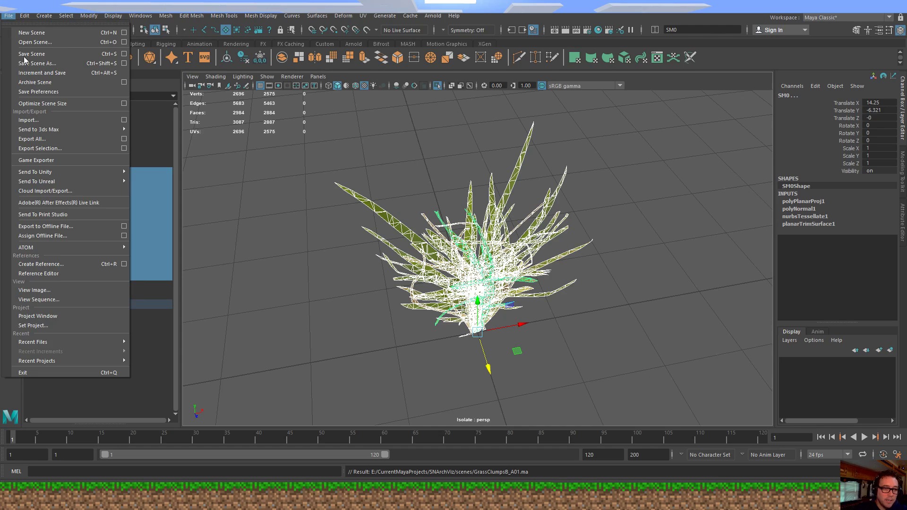
mouse_move(60, 185)
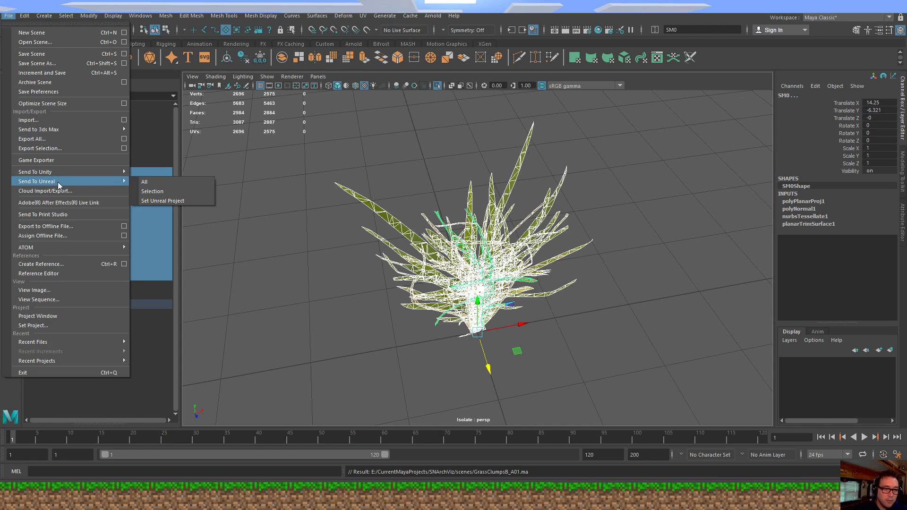
left_click(193, 195)
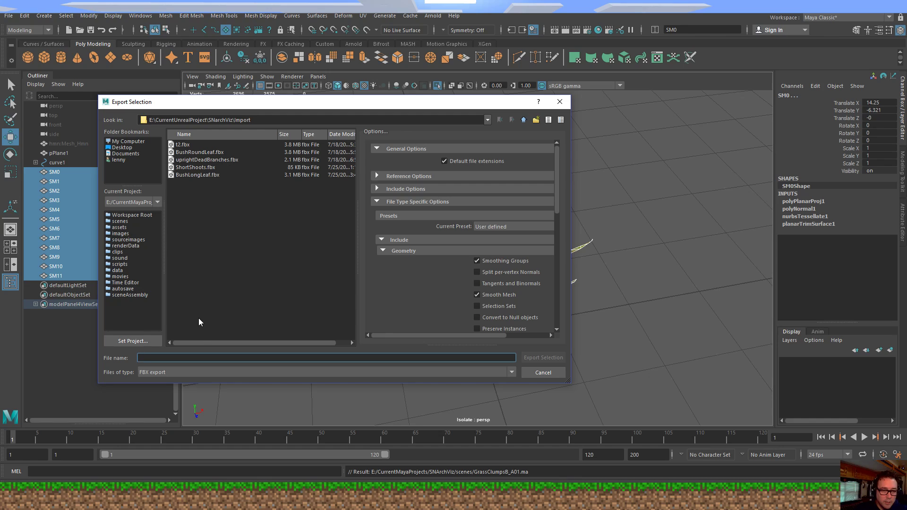
type("Grass")
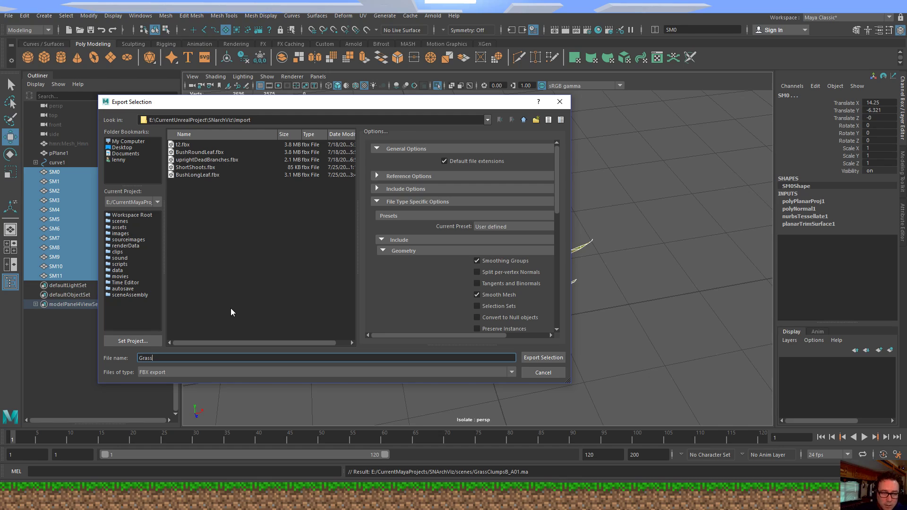
type("ClumpsB")
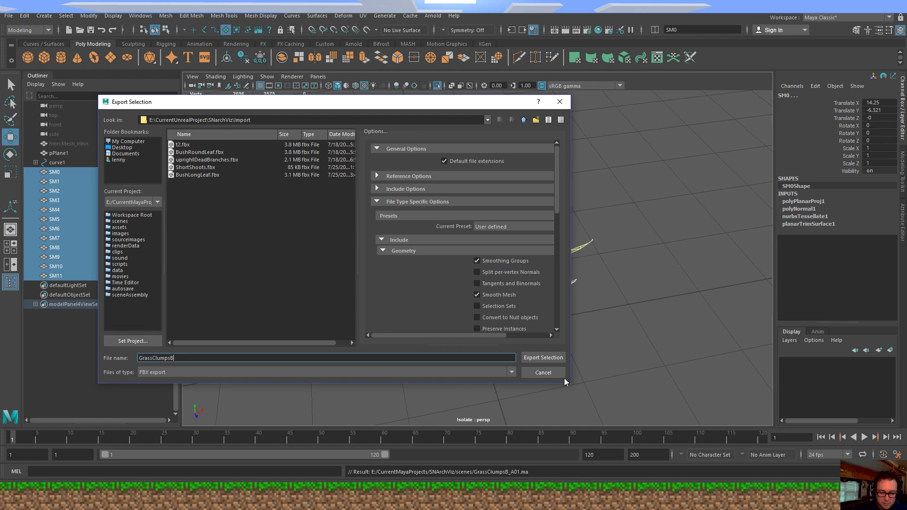
left_click(544, 358)
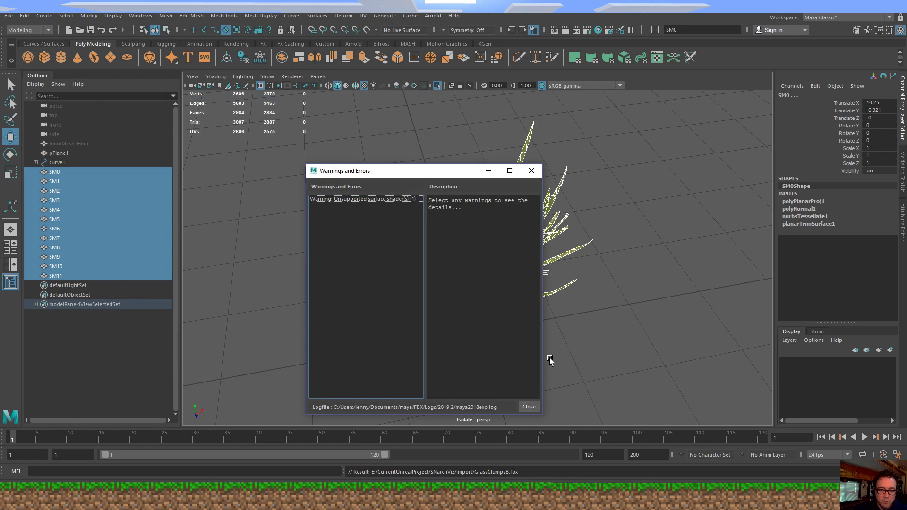
left_click(529, 408)
- Switch to Unreal Editor, create a folder named GrassClupsB inside Meshes/Quixel and open it
key("alt+Tab")
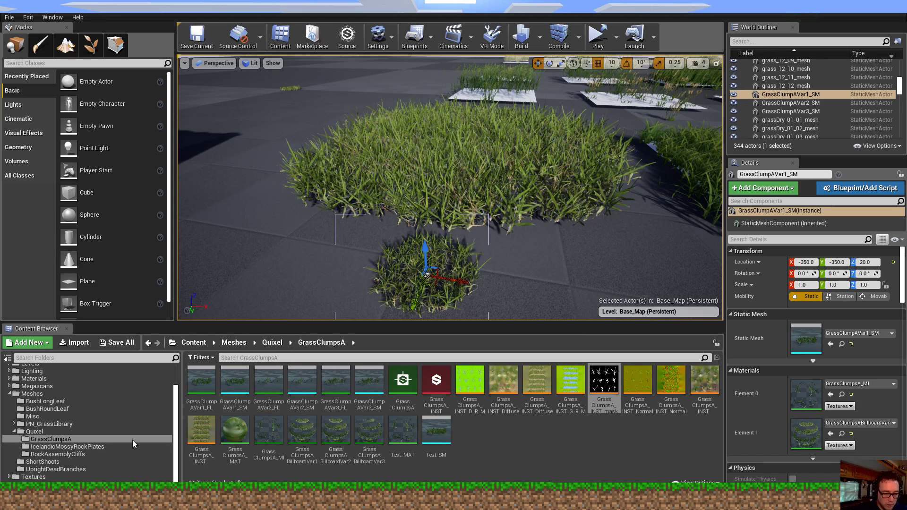
left_click(36, 431)
right_click(328, 420)
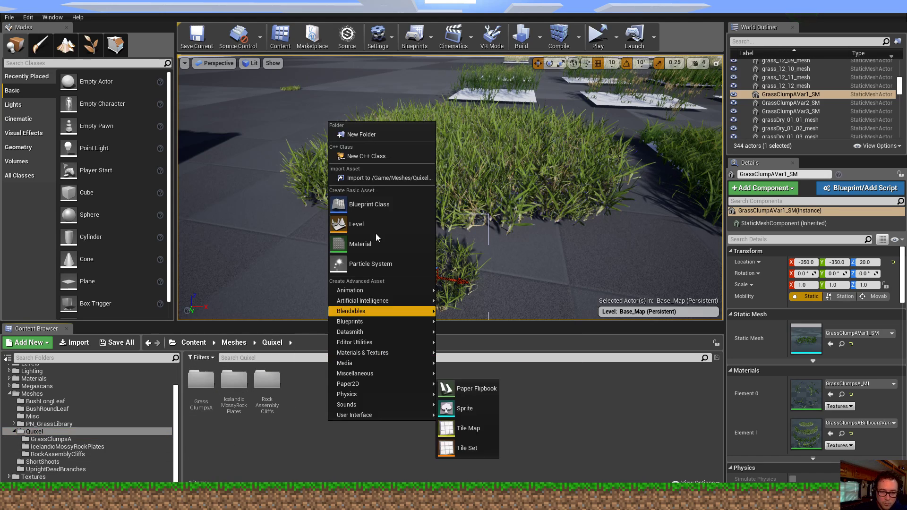
left_click(354, 135)
type("Gr")
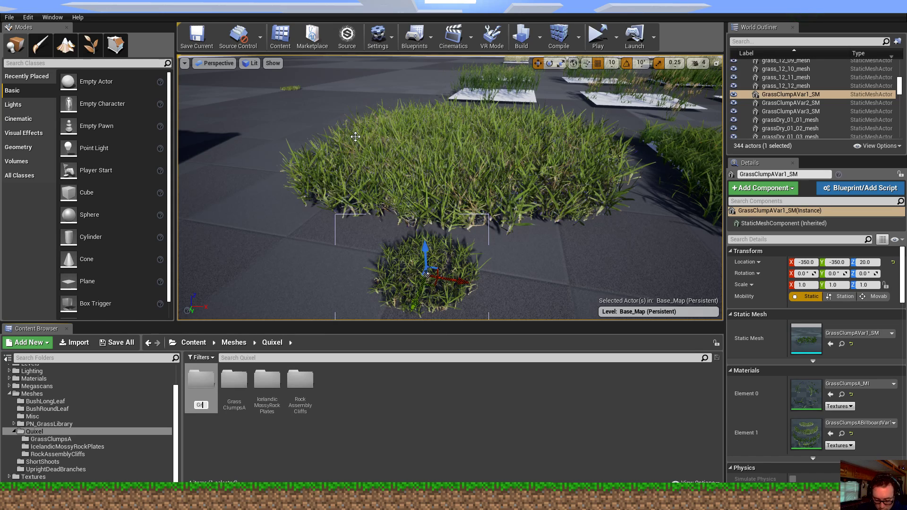
type("assCl")
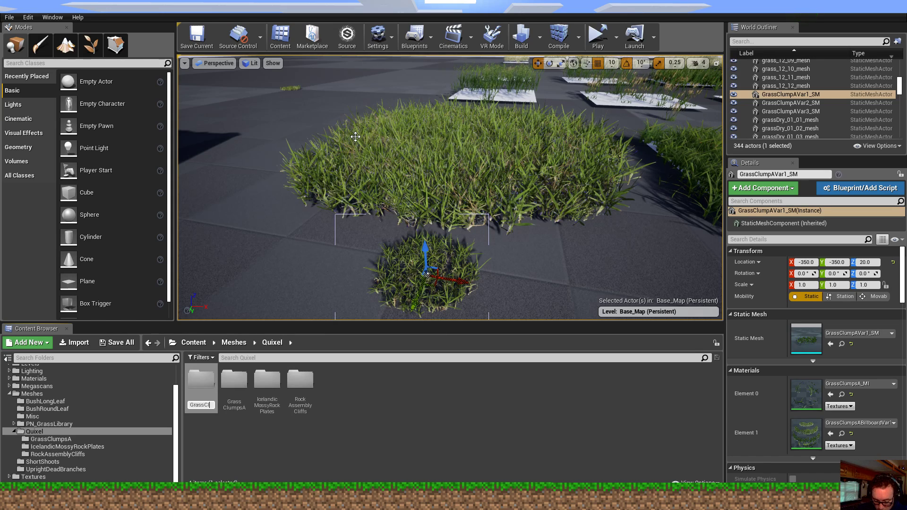
type("upsB")
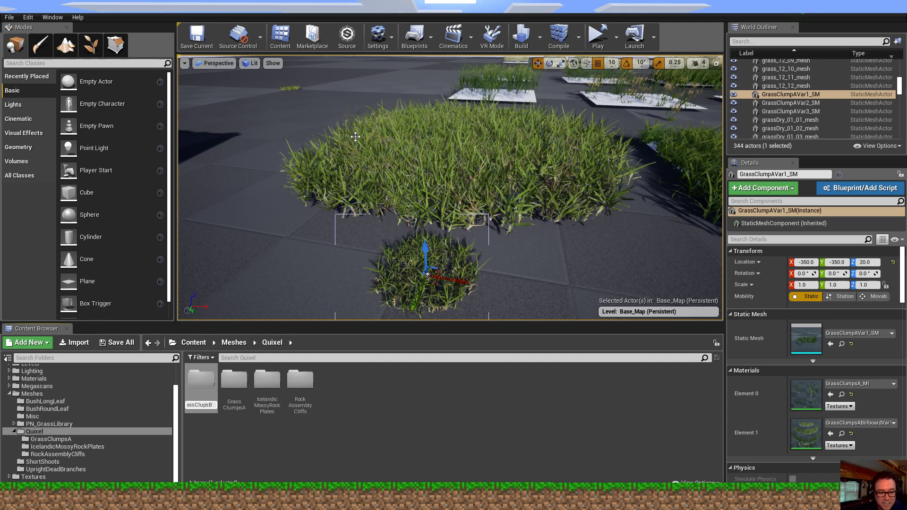
key("Return")
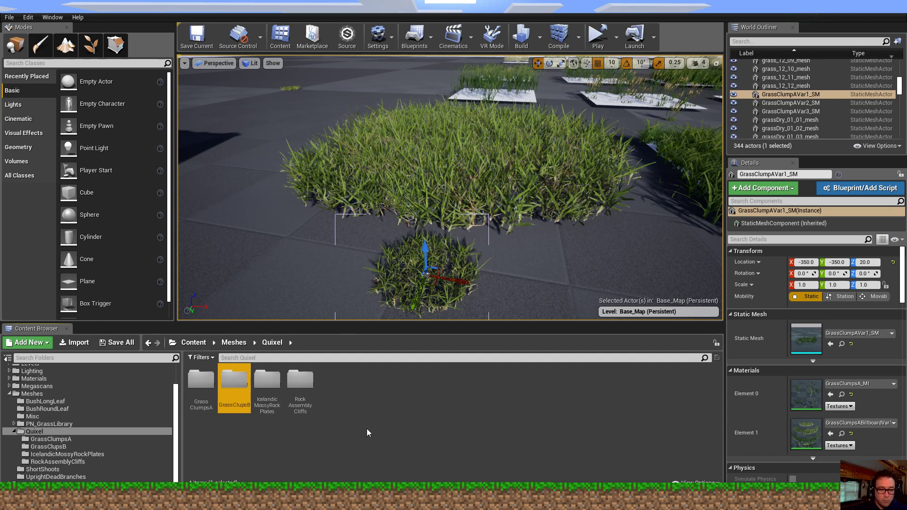
double_click(233, 383)
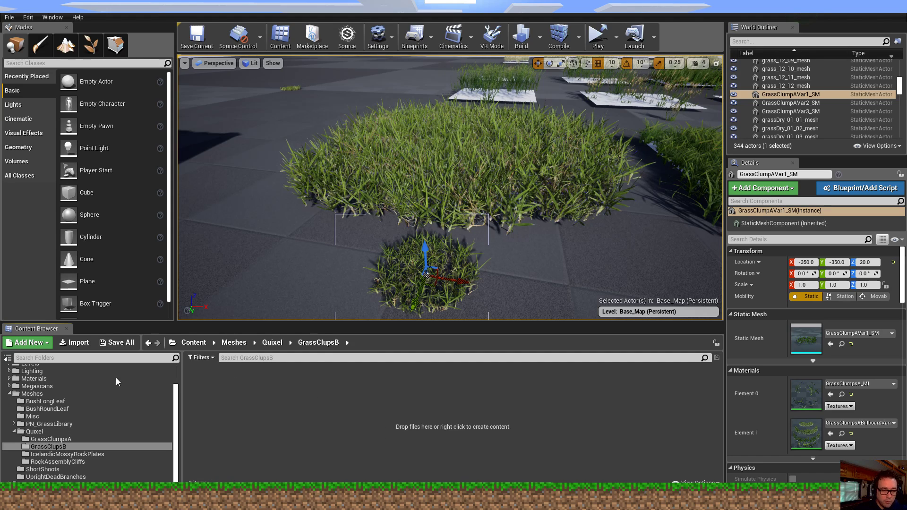
- Choose GrassClumpsB.fbx from CurrentUnrealProject/SNarchViz/Import on drive E for import into the GrassClupsB folder
left_click(75, 342)
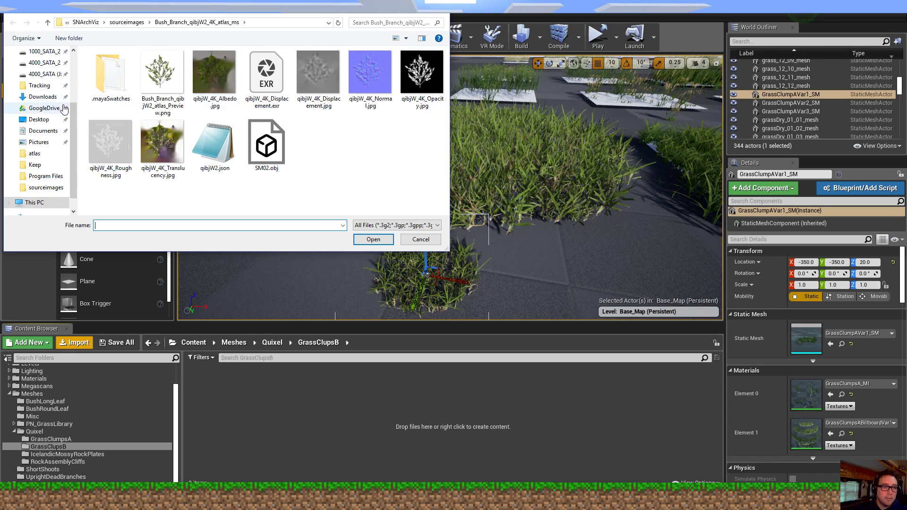
left_click(87, 23)
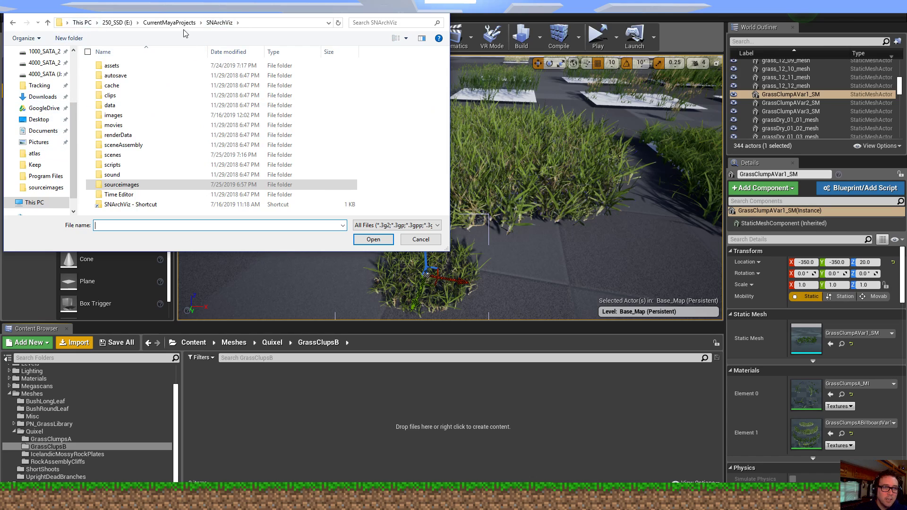
left_click(118, 23)
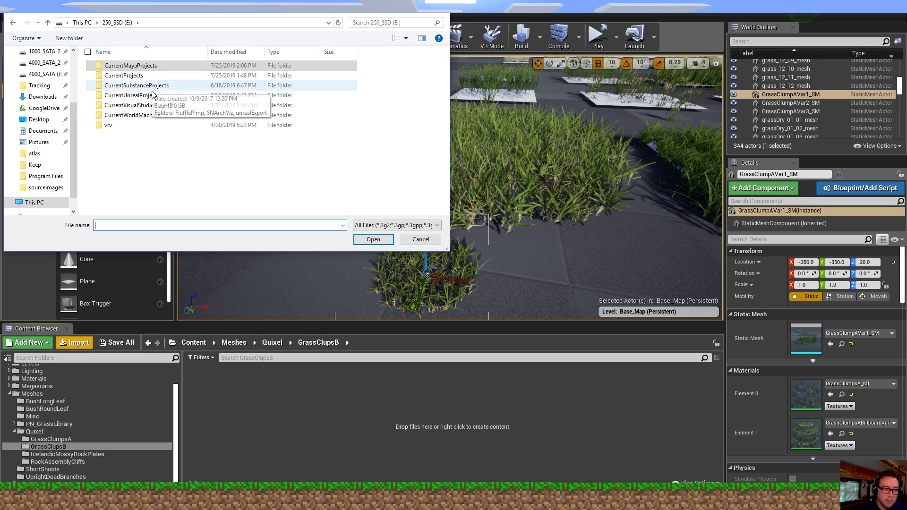
double_click(137, 76)
double_click(123, 165)
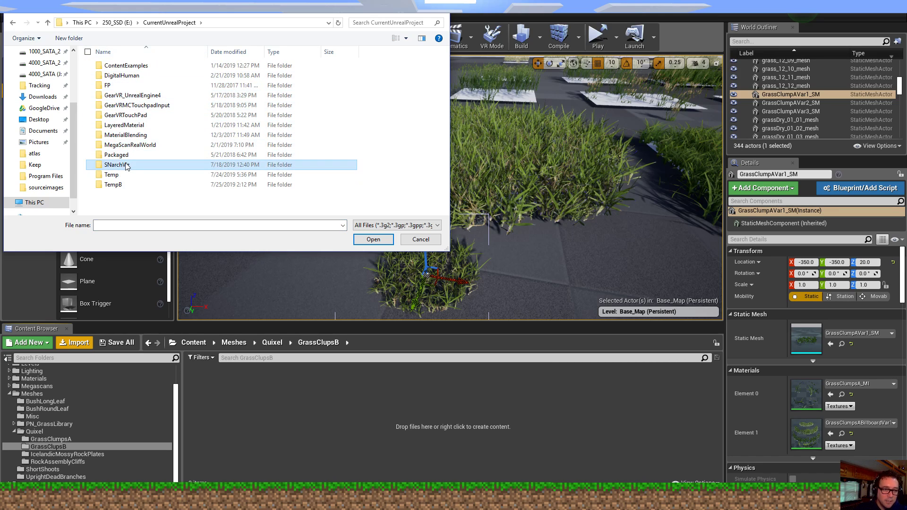
double_click(114, 105)
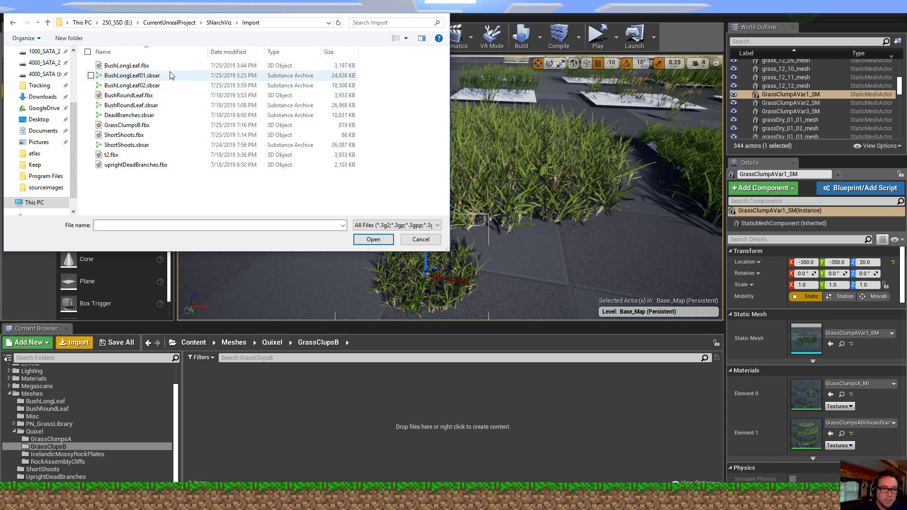
left_click(123, 125)
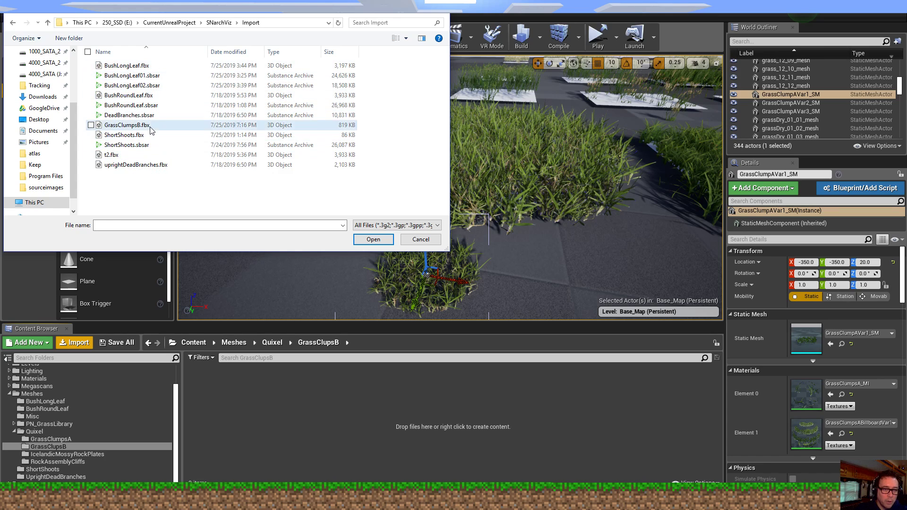
left_click(373, 240)
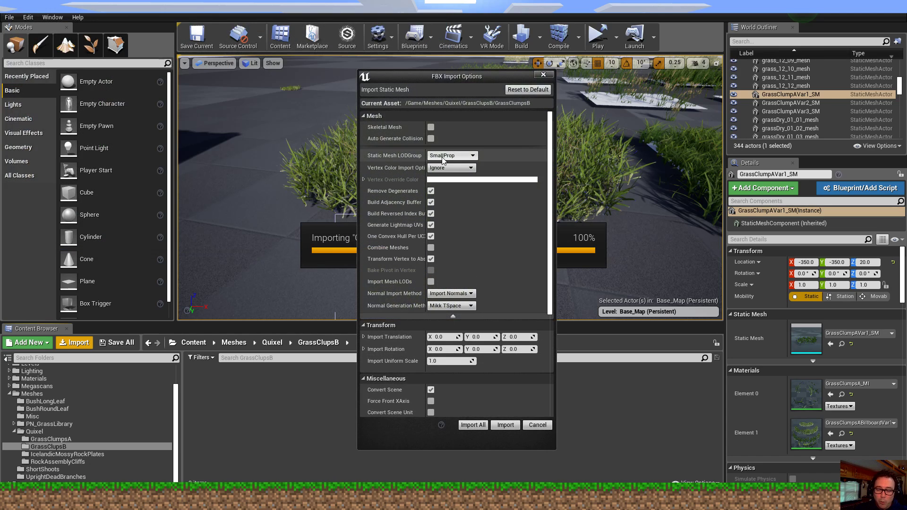
- Set the static mesh LOD group to None in the FBX import options
left_click(445, 158)
left_click(448, 157)
left_click(451, 157)
left_click(440, 163)
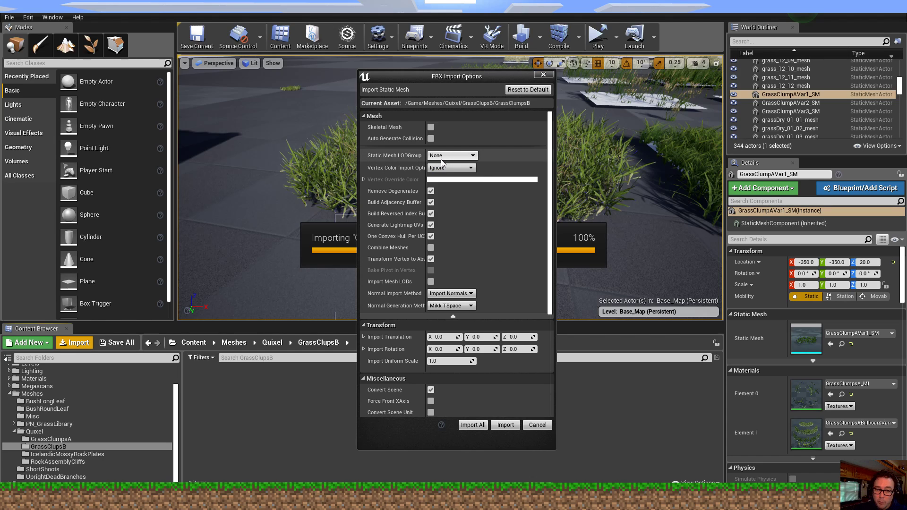
- Set the static mesh LOD group to SmallProp, keep the material import method at Do Not Create Material and import the FBX
left_click(444, 157)
left_click(444, 176)
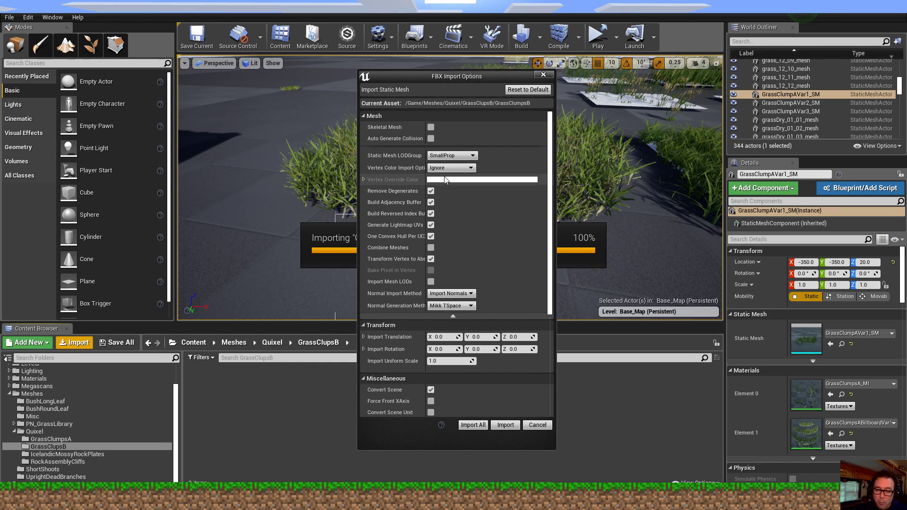
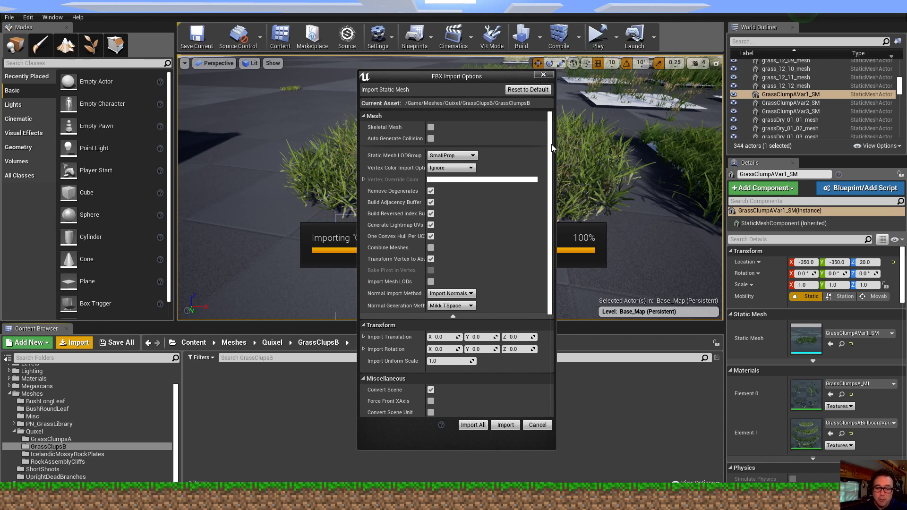
scroll(531, 326, "down", 5)
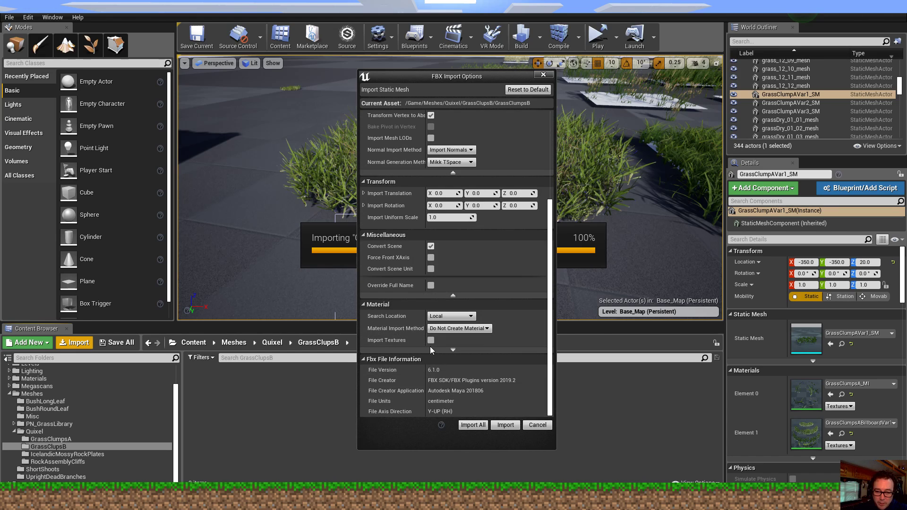
left_click(443, 317)
left_click(447, 318)
left_click(485, 331)
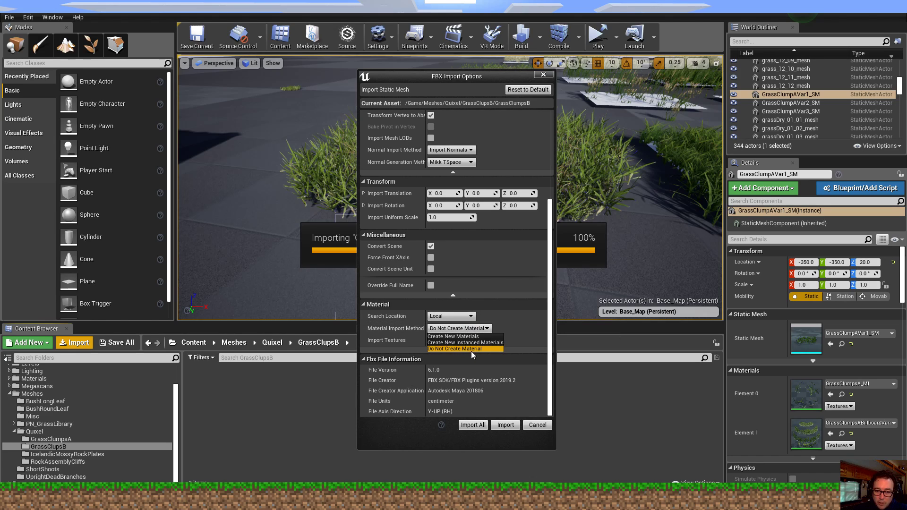
left_click(471, 350)
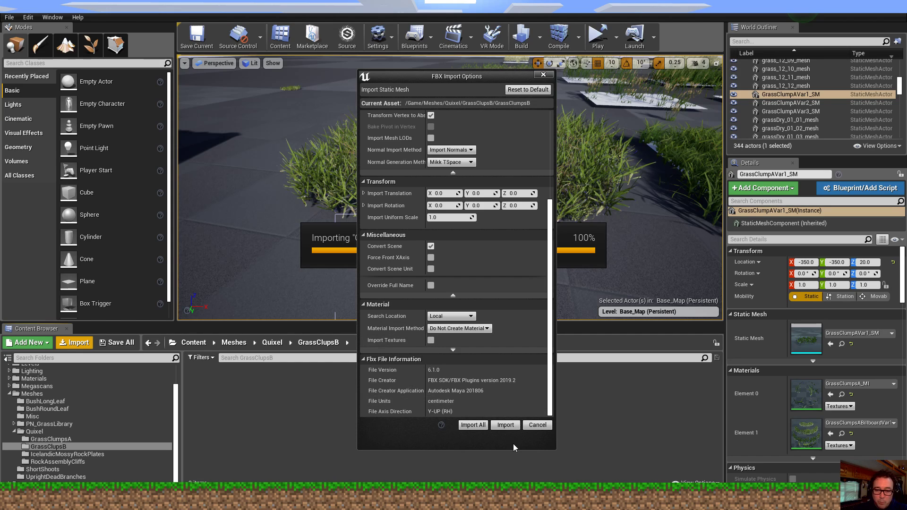
left_click(511, 426)
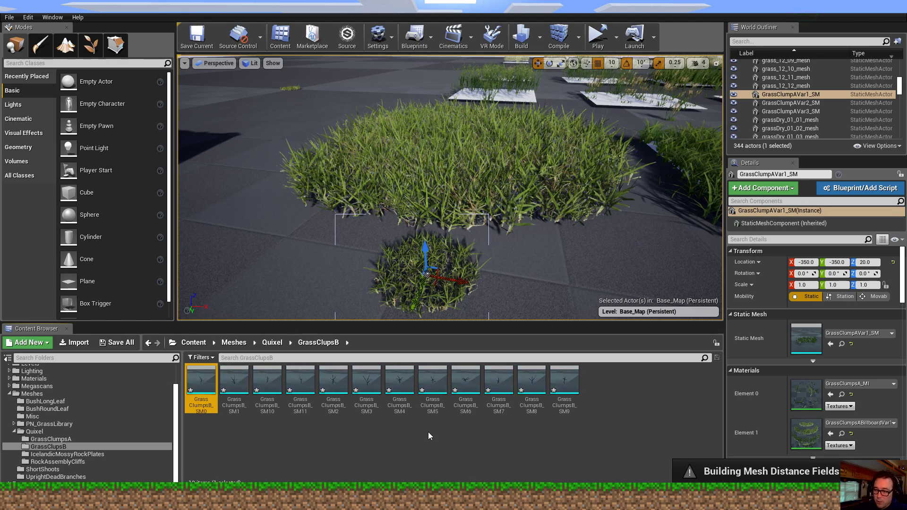
- Open the imported GrassClumpsB_SM0 mesh and examine its shape, pivot placement and LODs from close up and farther away
double_click(201, 382)
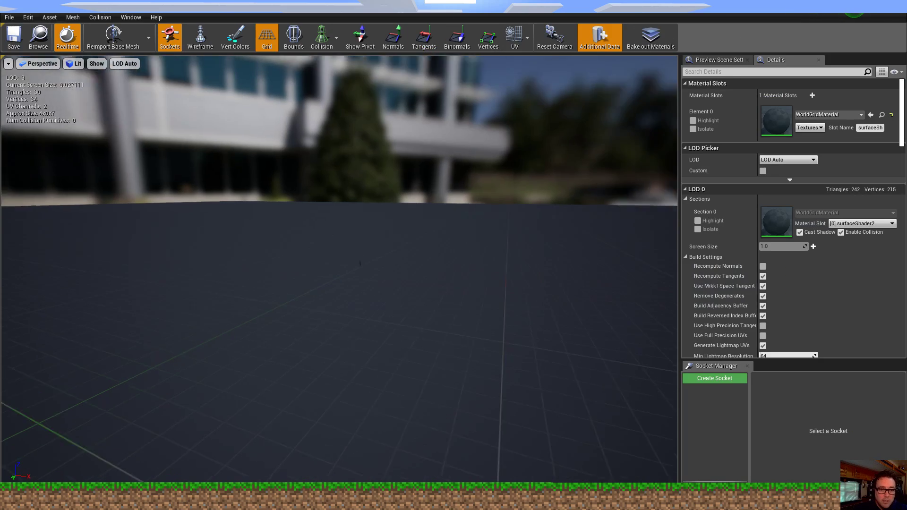
right_click_drag(340, 270, 369, 218)
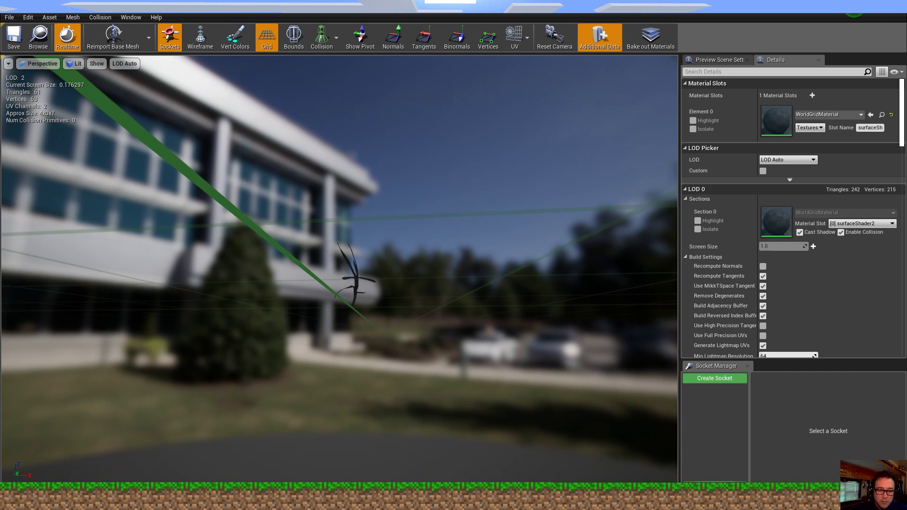
scroll(384, 247, "up", 5)
left_click_drag(384, 247, 360, 286, "alt")
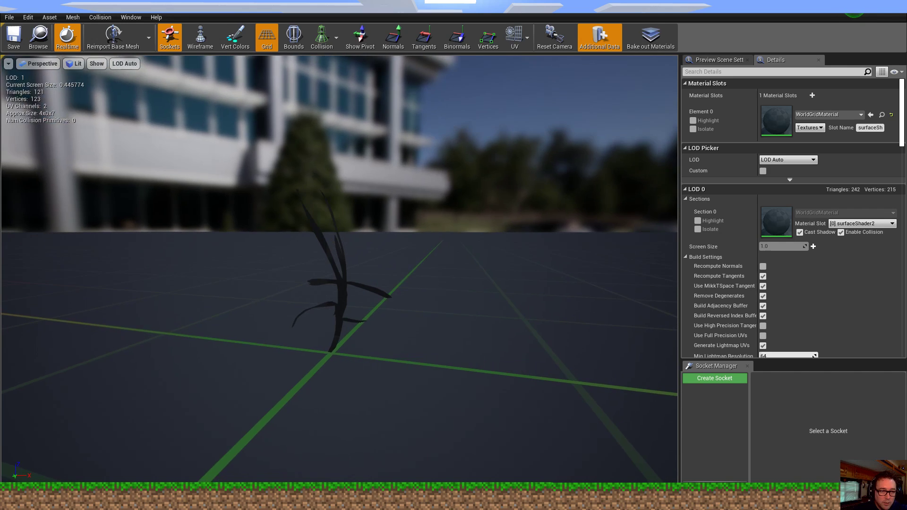
right_click_drag(360, 286, 407, 273, "alt")
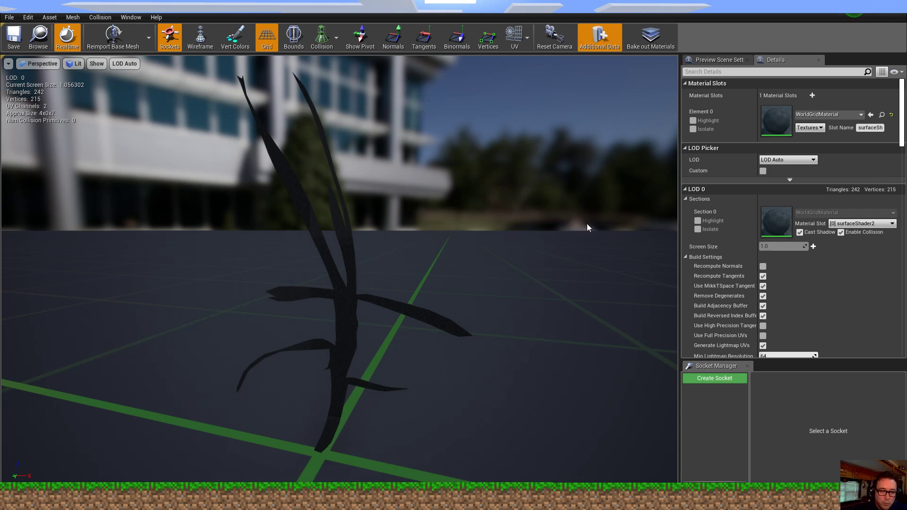
right_click_drag(587, 228, 416, 228, "alt")
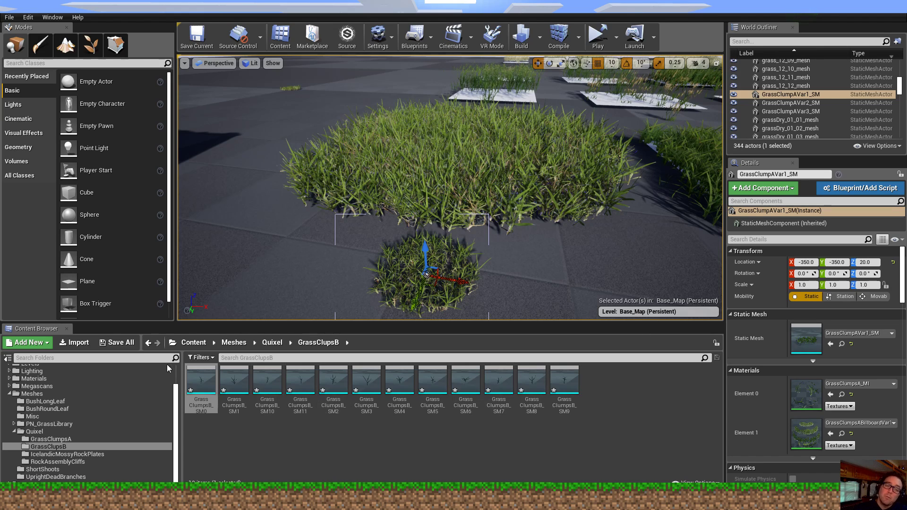
- Save all the newly imported GrassClumpsB static meshes
left_click(117, 342)
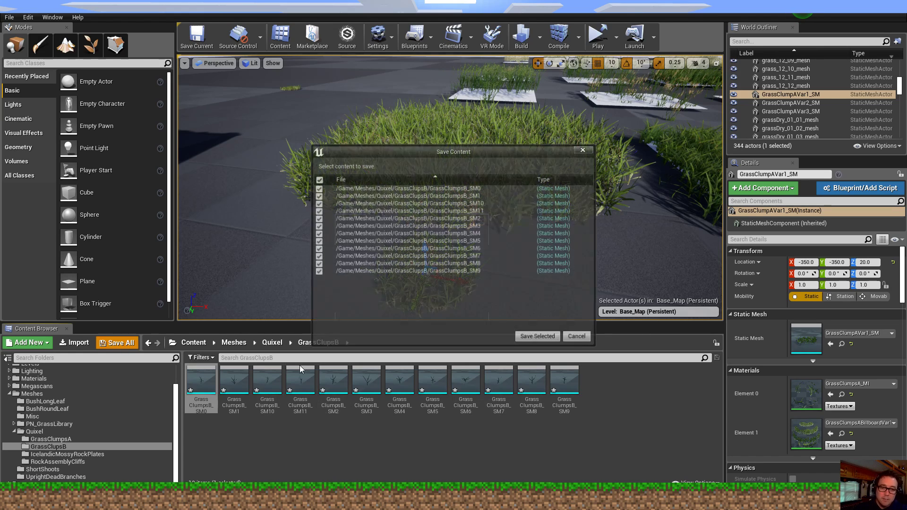
left_click(539, 337)
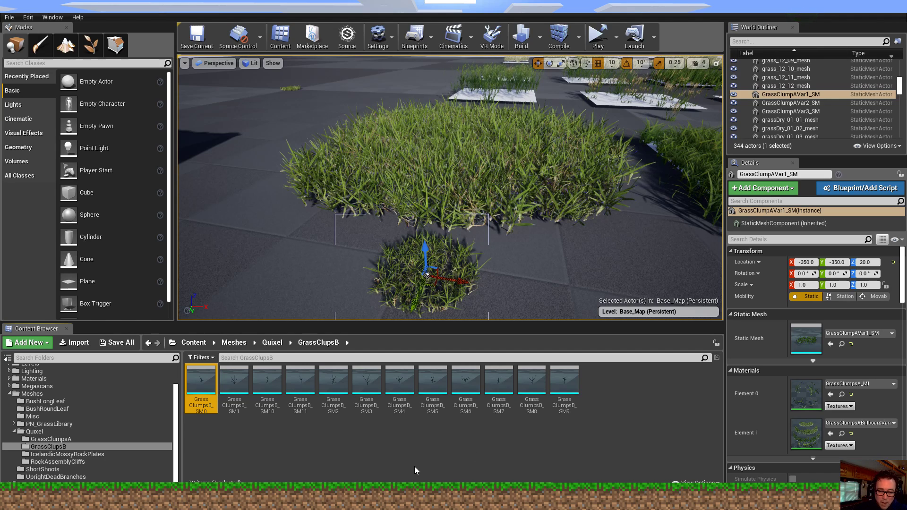
- Switch to File Explorer and copy rbikD_2K_Albedo.png and rbikD_2K_Normal.png from the Atlas folder into CurrentUnrealProject/SNarchViz/Import on drive E
mouse_move(336, 500)
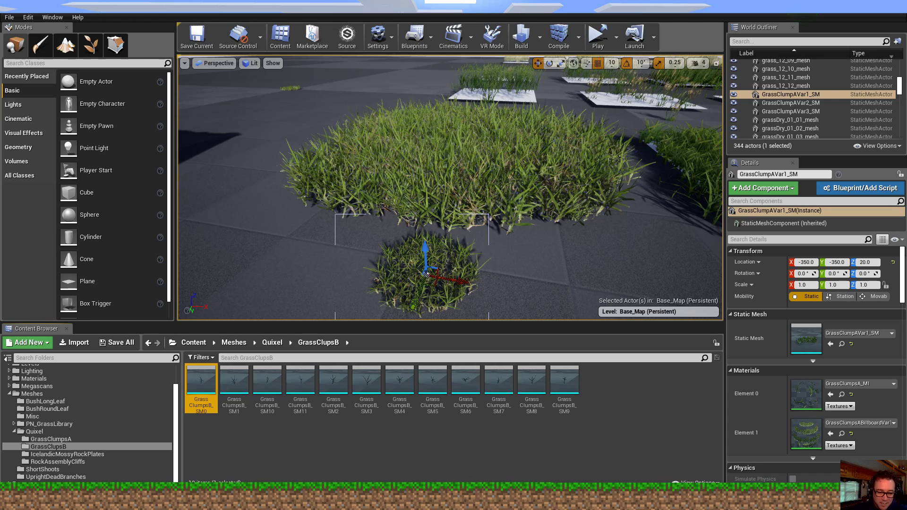
mouse_move(221, 500)
left_click(220, 456)
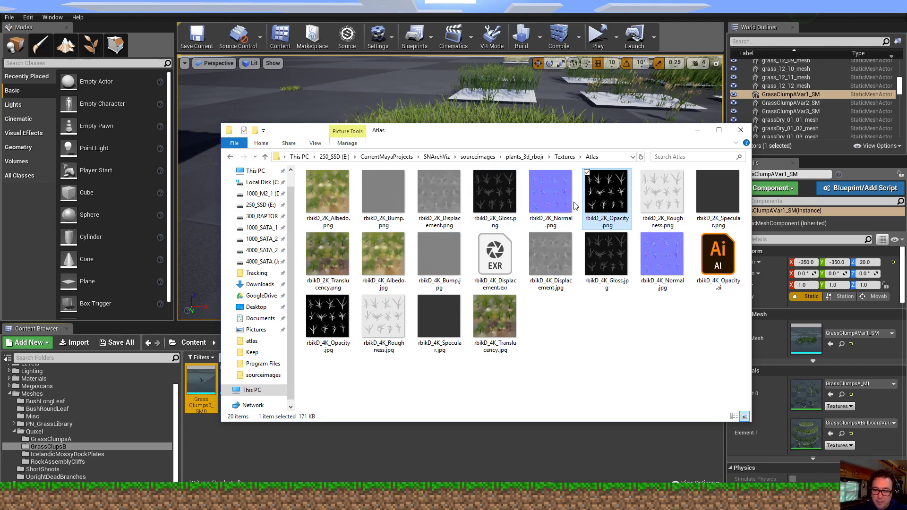
left_click(543, 203)
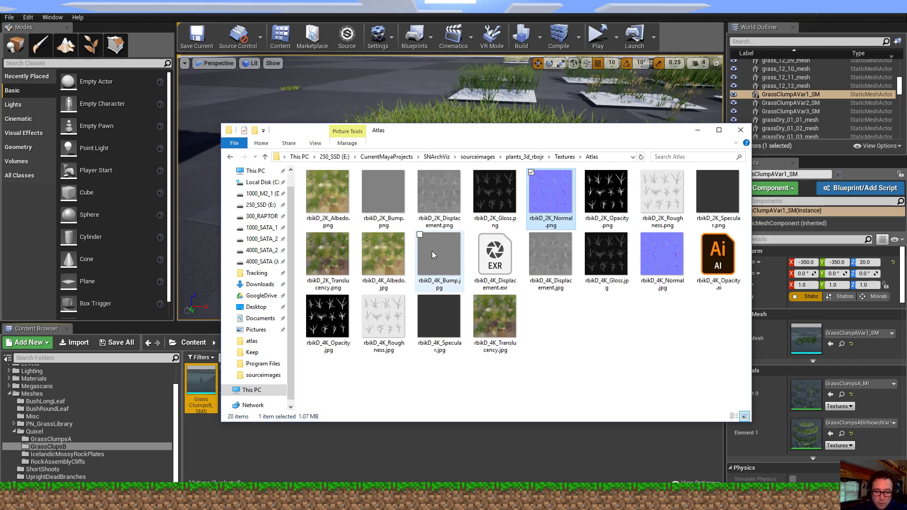
left_click(347, 191, "ctrl")
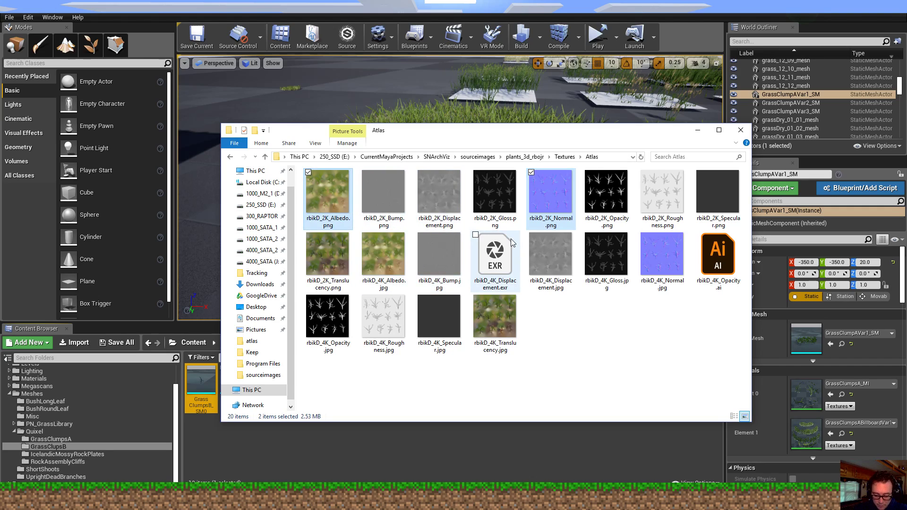
left_click(334, 157)
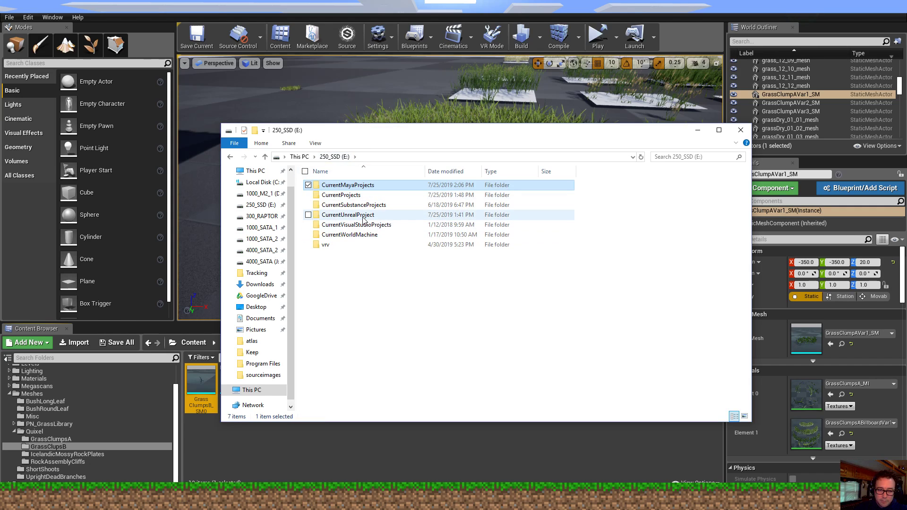
double_click(348, 215)
double_click(336, 286)
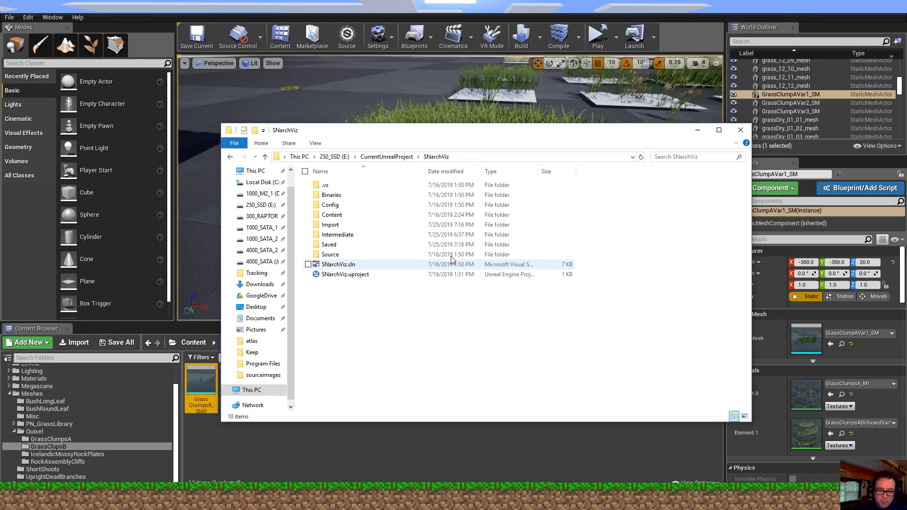
double_click(361, 226)
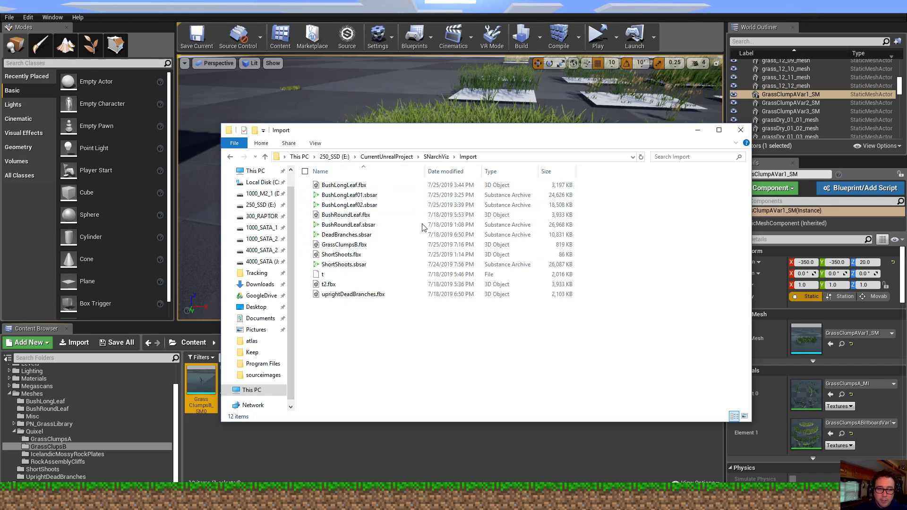
key("ctrl+v")
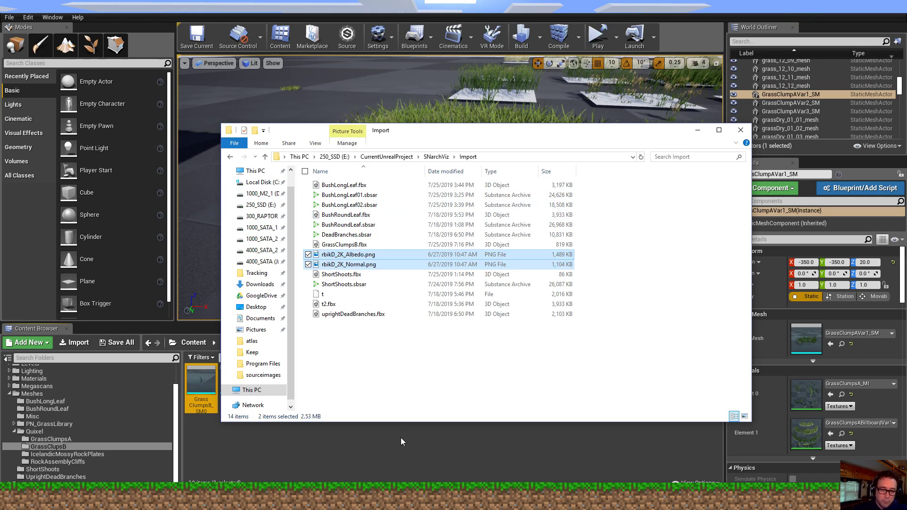
- Switch to Unreal Editor, import rbikD_2K_Albedo.png and rbikD_2K_Normal.png into the GrassClupsB folder and open the normal texture
left_click(401, 442)
left_click(75, 342)
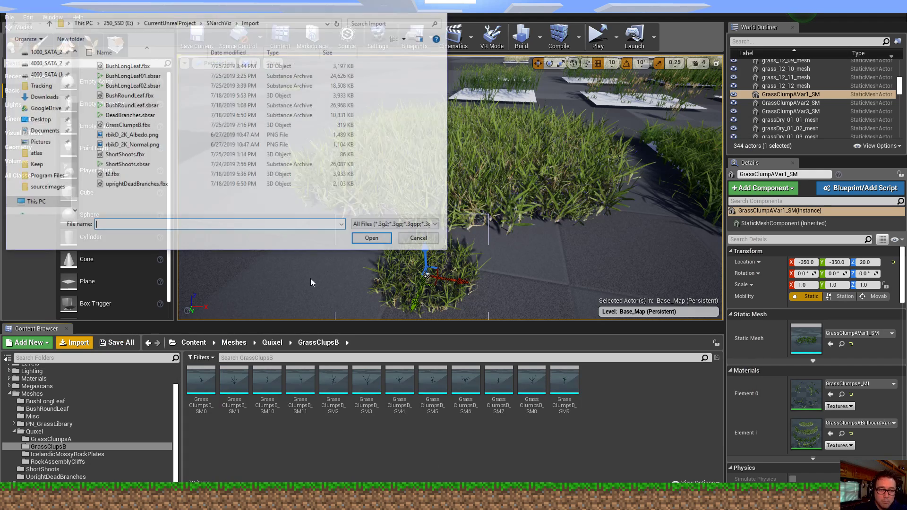
left_click(140, 137)
left_click(142, 146, "shift")
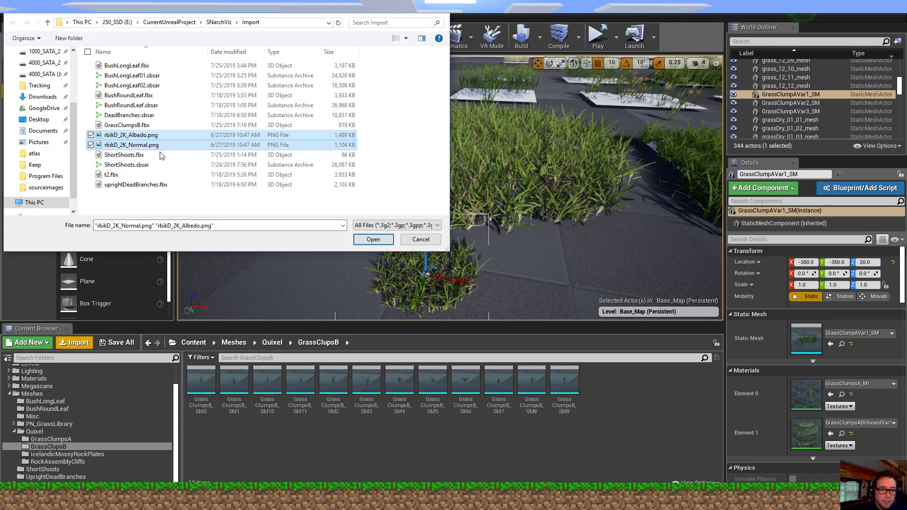
left_click(375, 243)
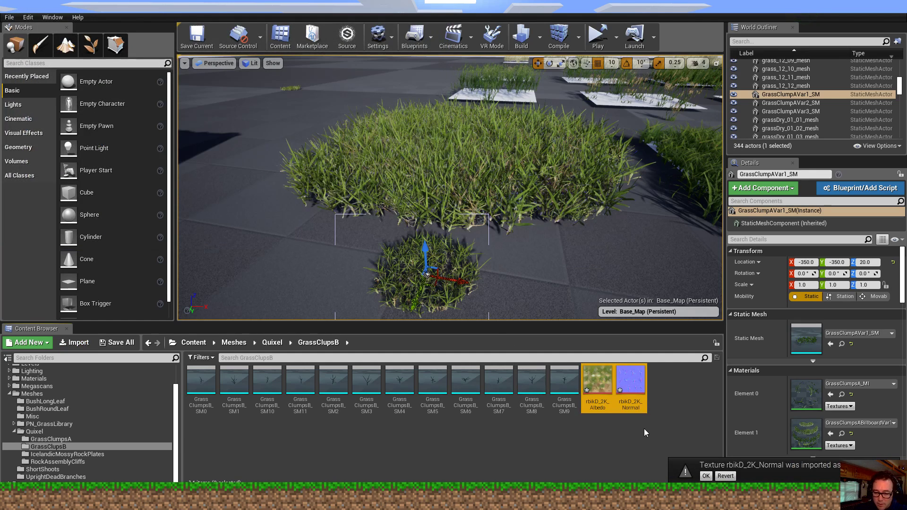
double_click(631, 385)
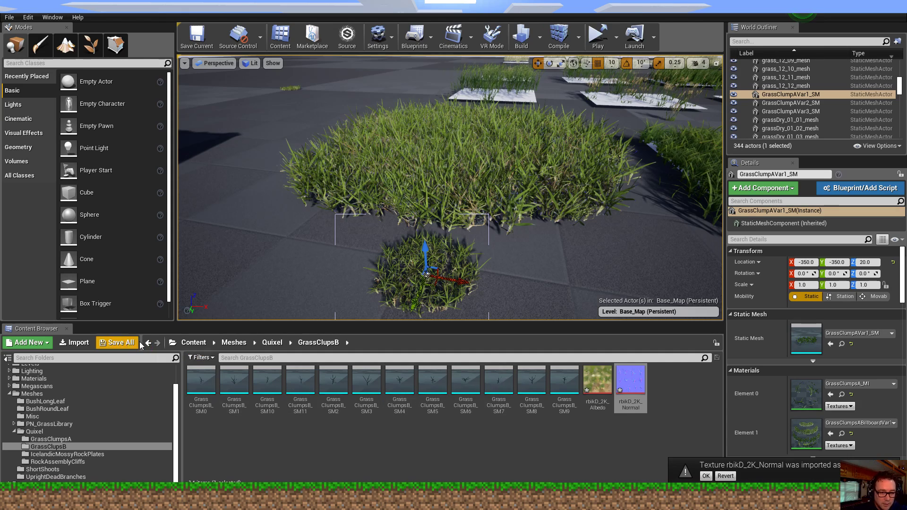
- Create a material named test_MAT in the GrassClupsB folder and open it in a maximized Material Editor window
right_click(405, 446)
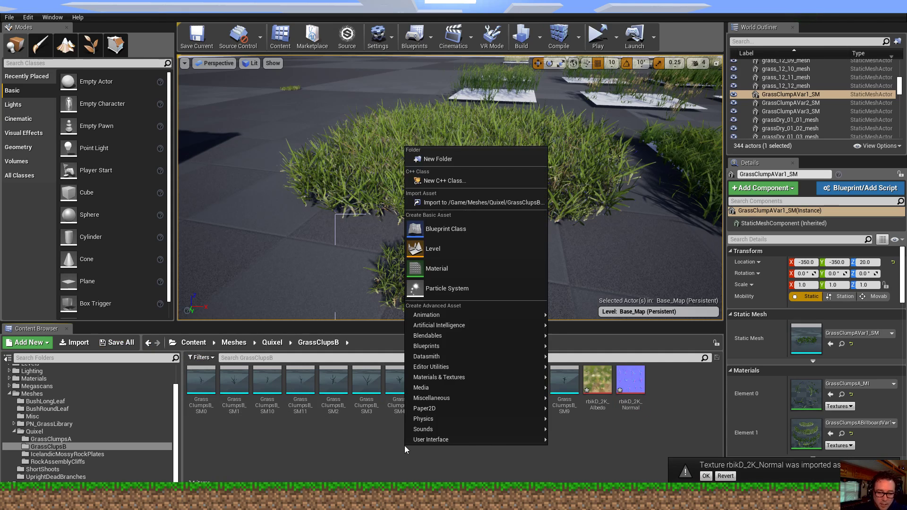
left_click(478, 265)
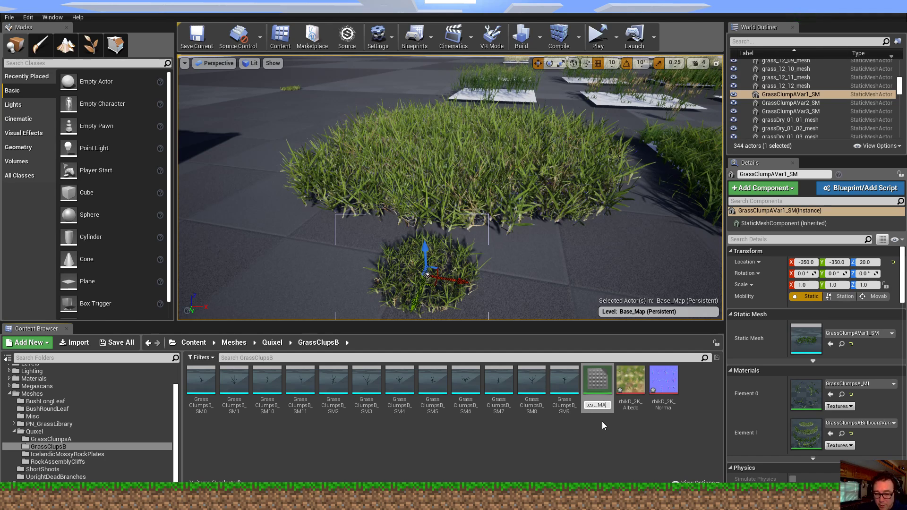
type("test_MAT")
key("Return")
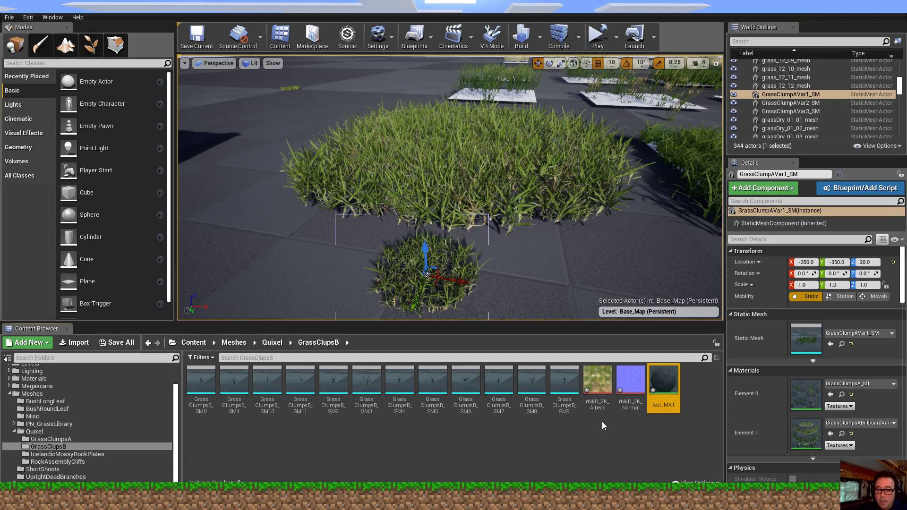
double_click(663, 381)
left_click_drag(481, 8, 774, 117)
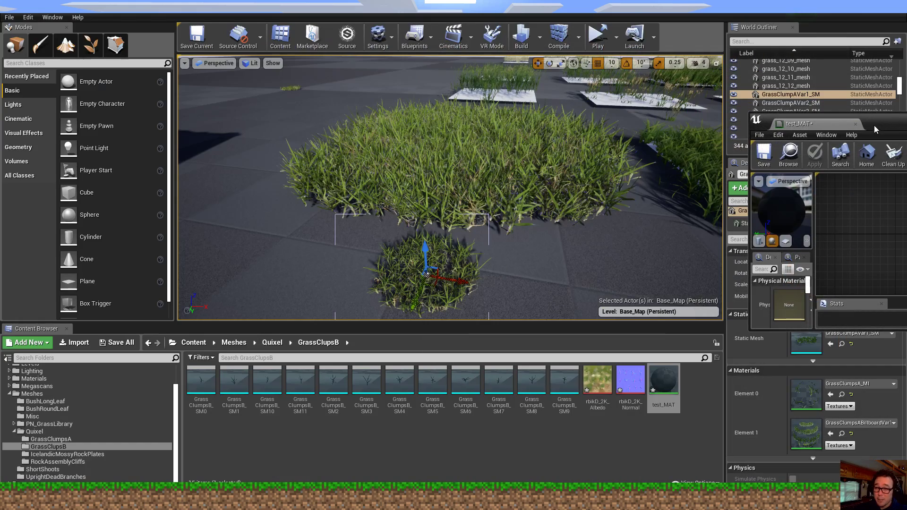
left_click_drag(883, 122, 723, 116)
double_click(723, 118)
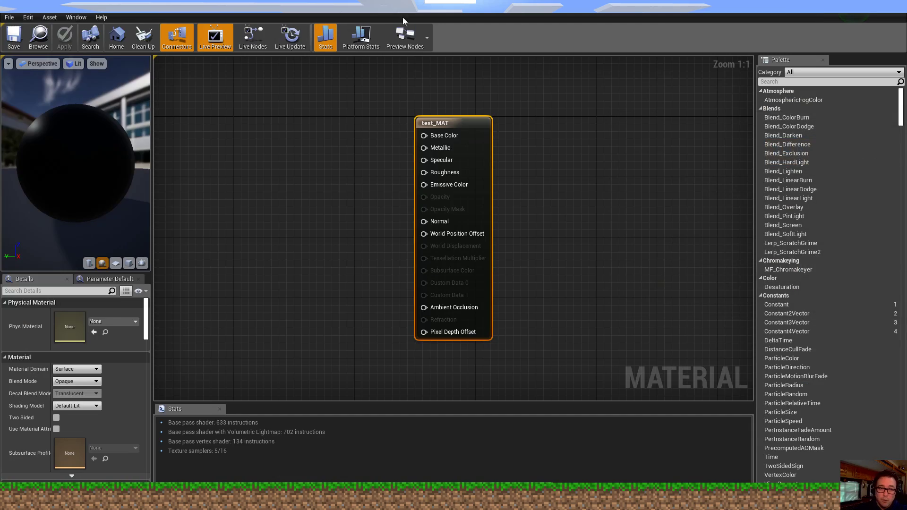
- Add the rbikD_2K_Albedo and rbikD_2K_Normal textures to the test_MAT graph as texture samples
left_click(853, 13)
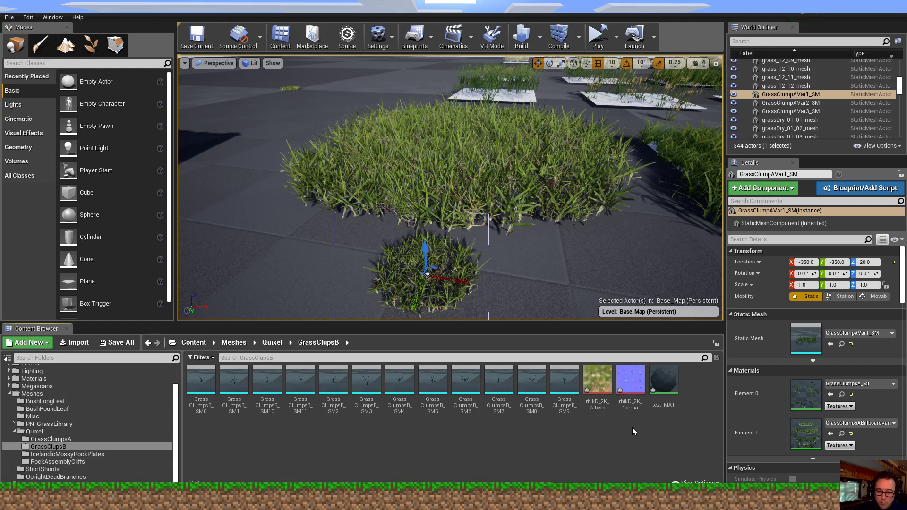
left_click(539, 336)
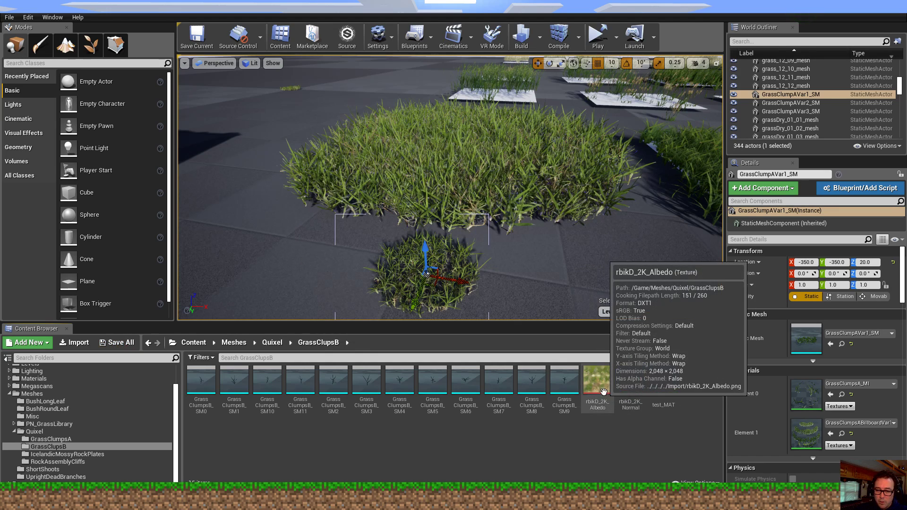
left_click(596, 383)
left_click(624, 385, "ctrl")
left_click_drag(600, 391, 274, 191)
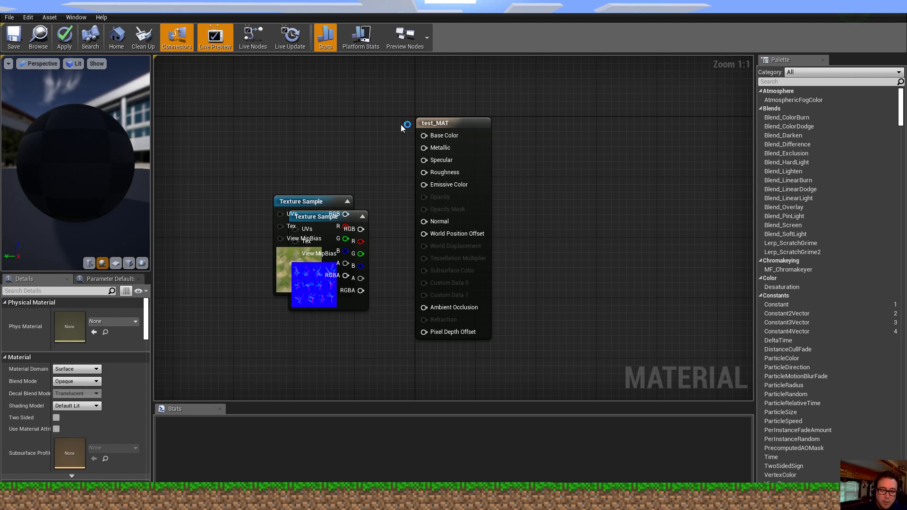
key("alt+Tab")
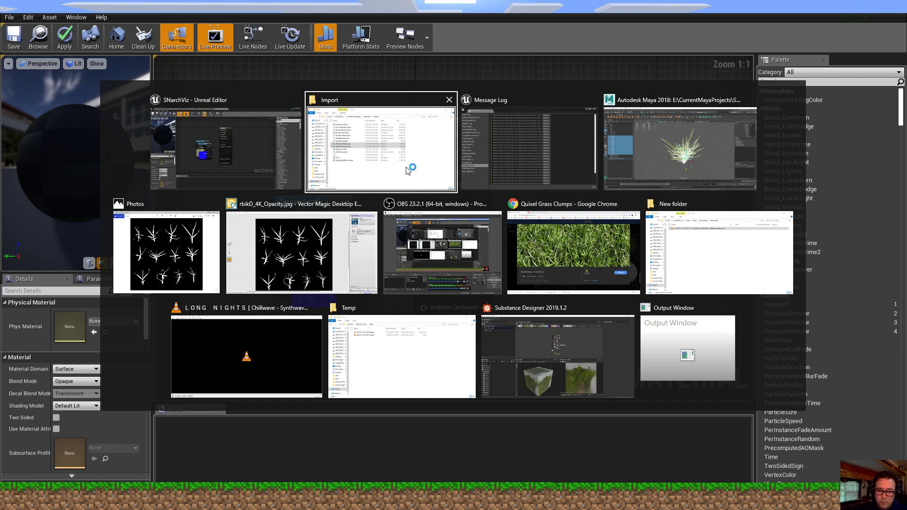
key("Escape")
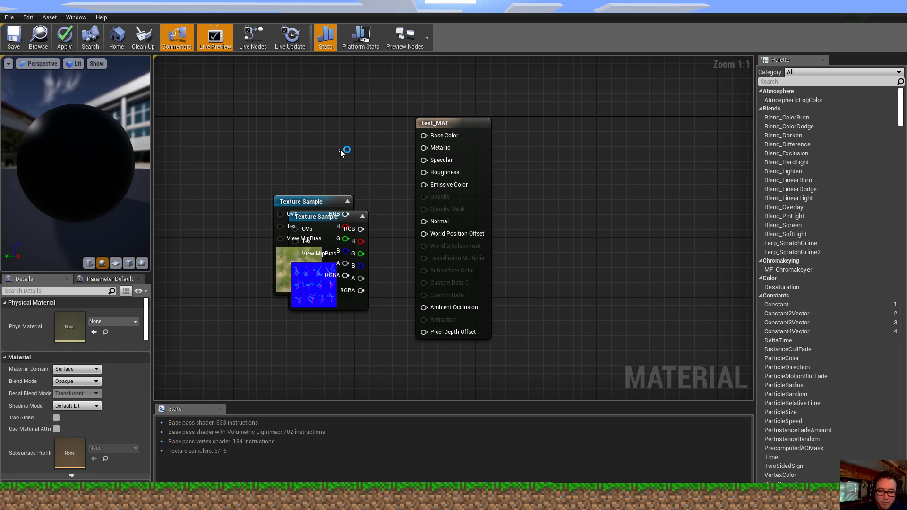
- Connect the albedo sample's RGB to Base Color and the normal sample's RGB to Normal in test_MAT, and save the material
left_click_drag(330, 202, 312, 123)
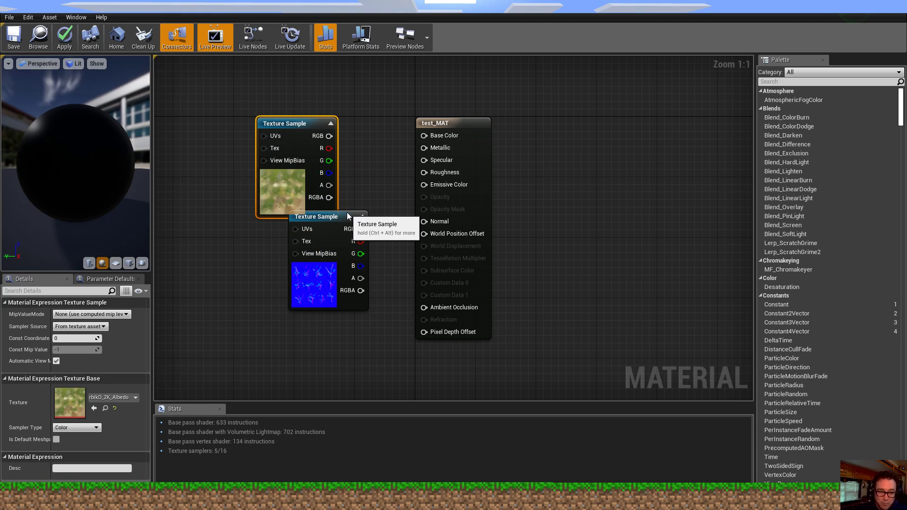
left_click_drag(347, 212, 312, 232)
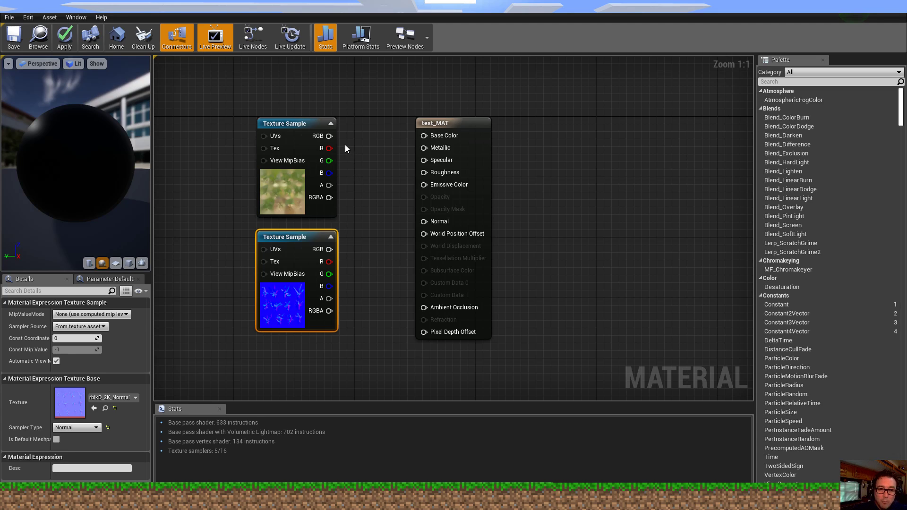
left_click_drag(432, 136, 426, 135)
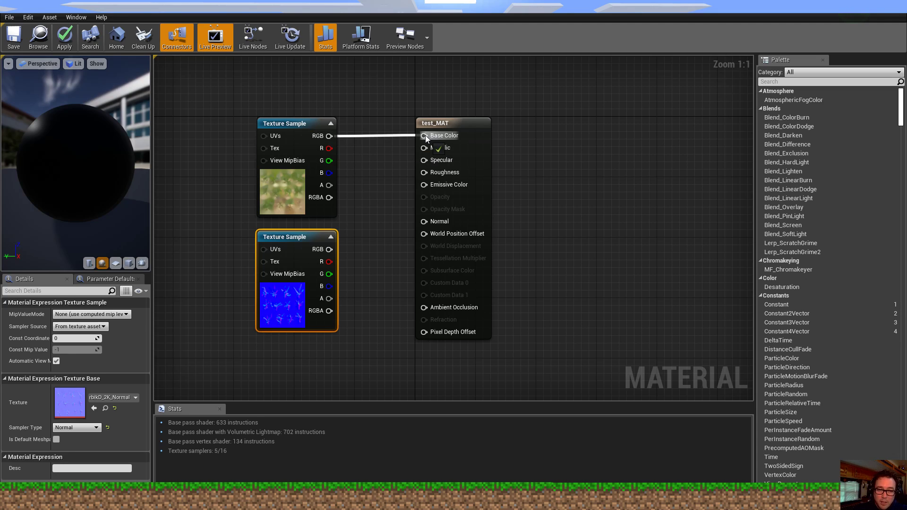
left_click_drag(330, 249, 424, 221)
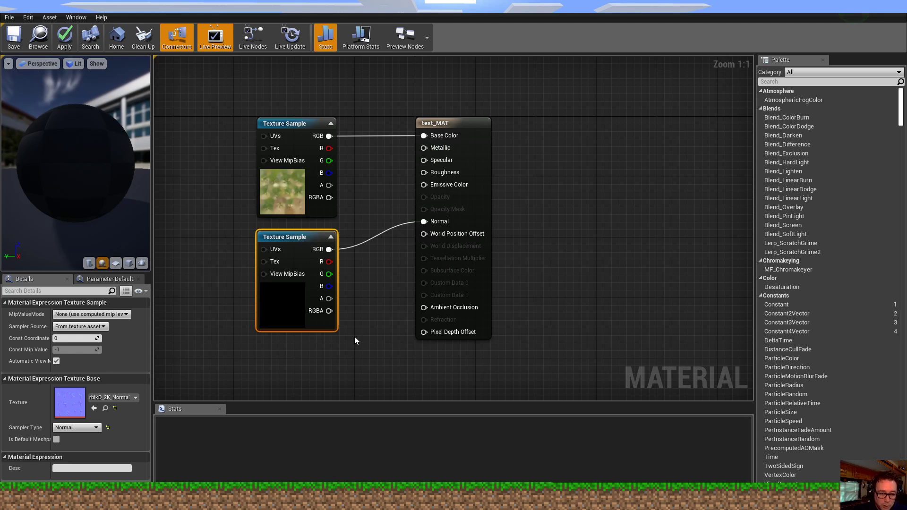
left_click(367, 345)
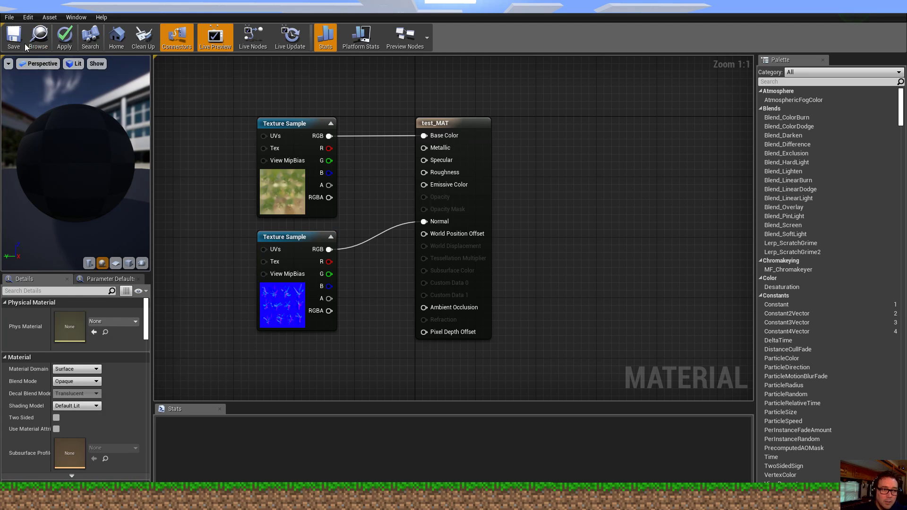
key("ctrl+s")
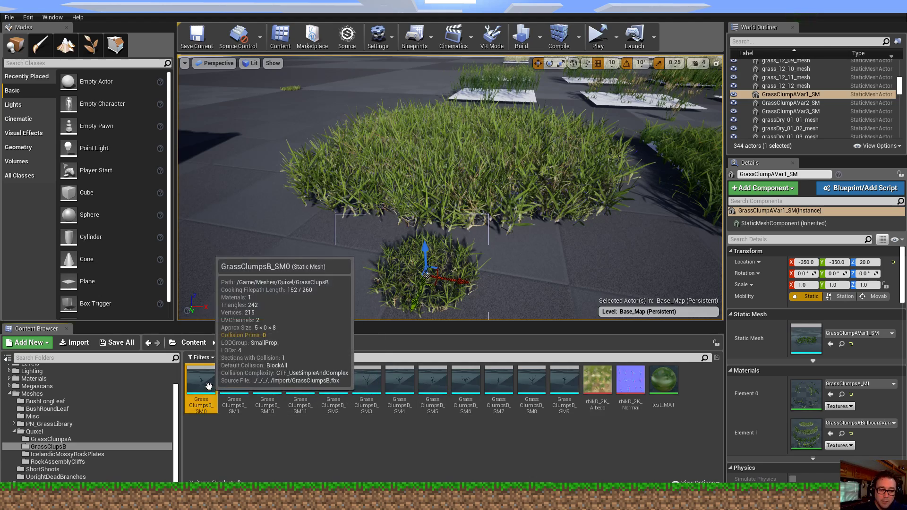
- Open the twelve static meshes GrassClumpsB_SM0 to GrassClumpsB_SM11 from the GrassClupsB folder for editing
double_click(209, 386)
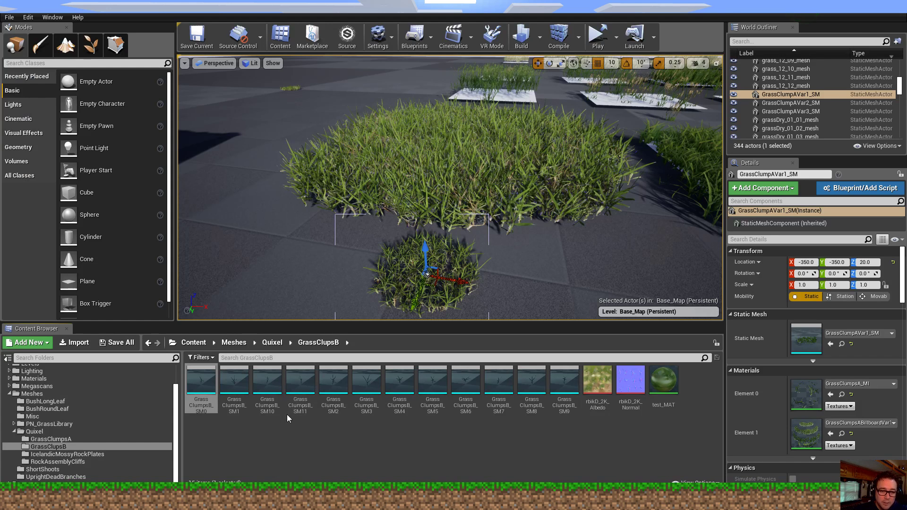
left_click(234, 380)
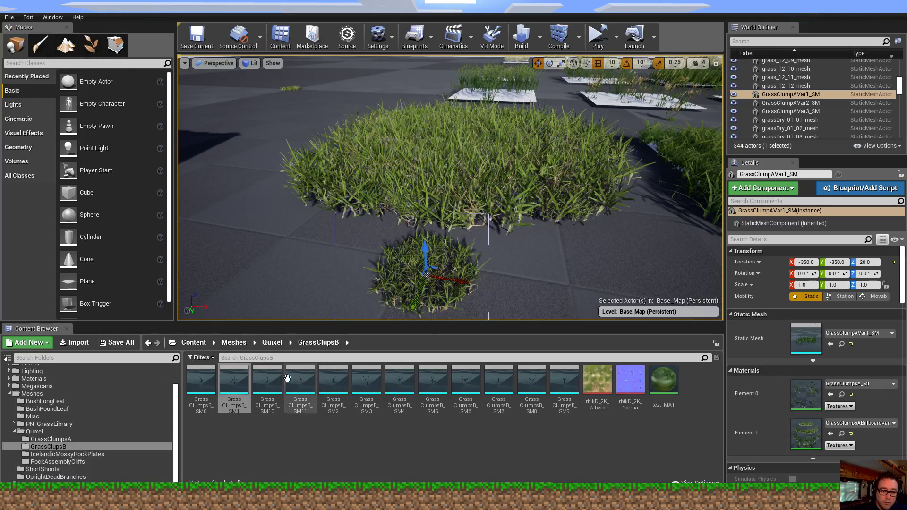
double_click(299, 383)
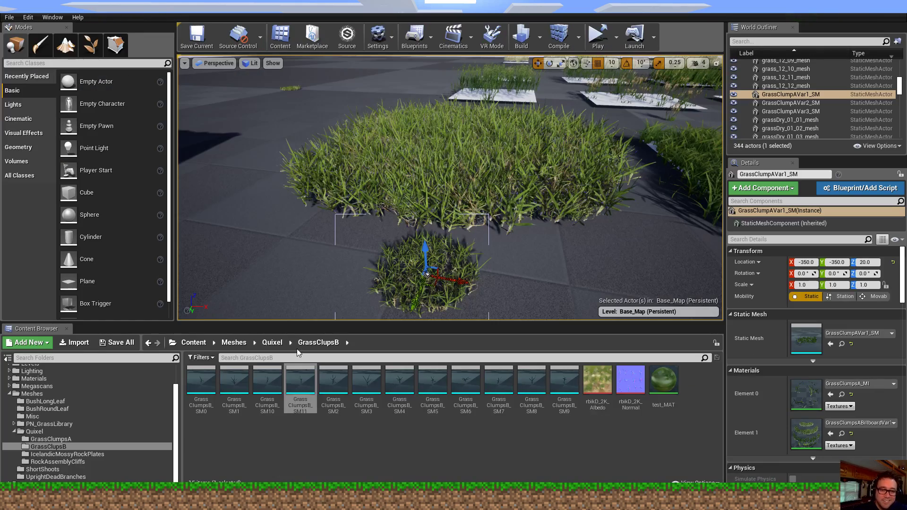
double_click(333, 383)
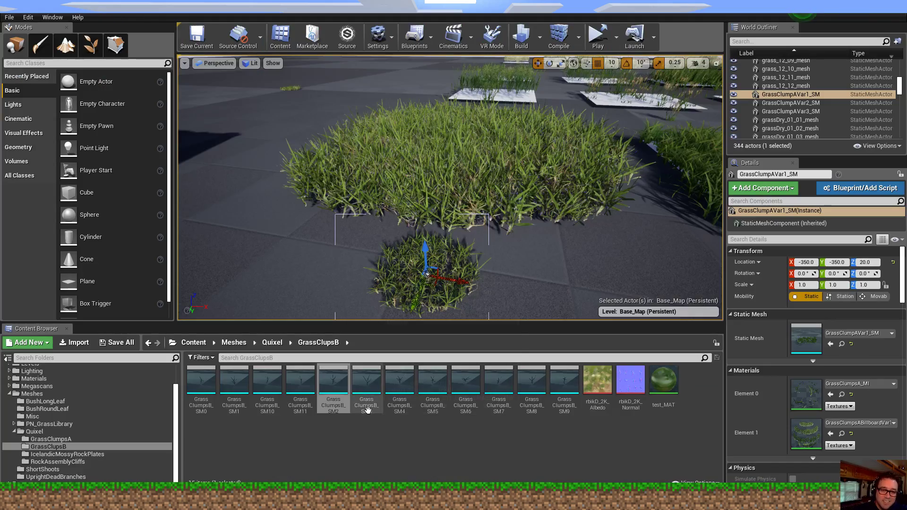
double_click(366, 382)
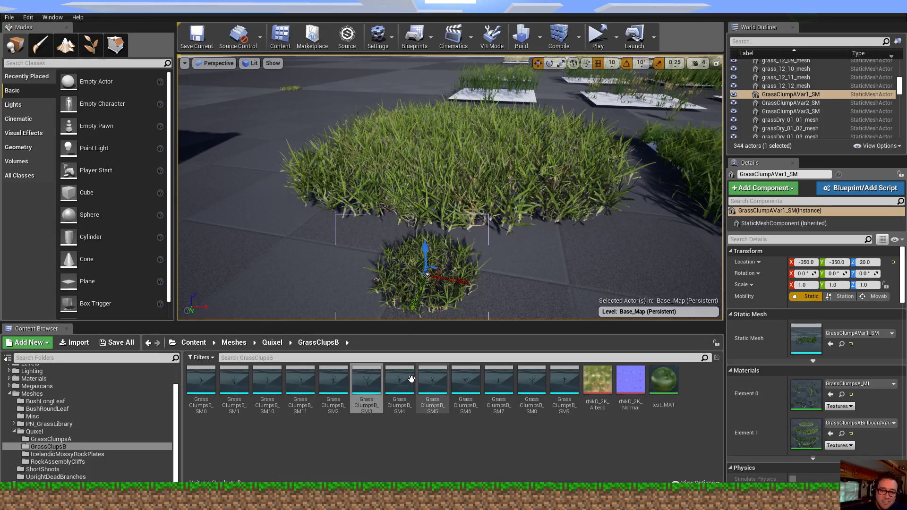
double_click(410, 381)
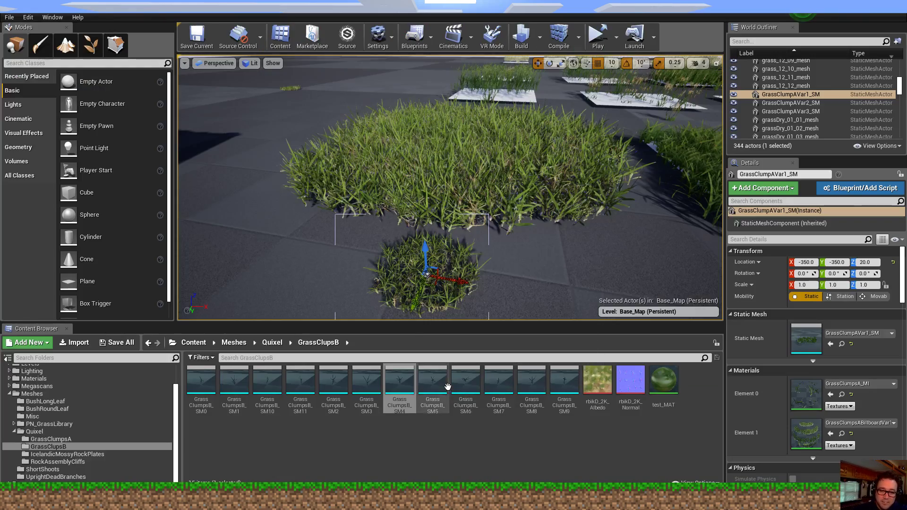
left_click(432, 384)
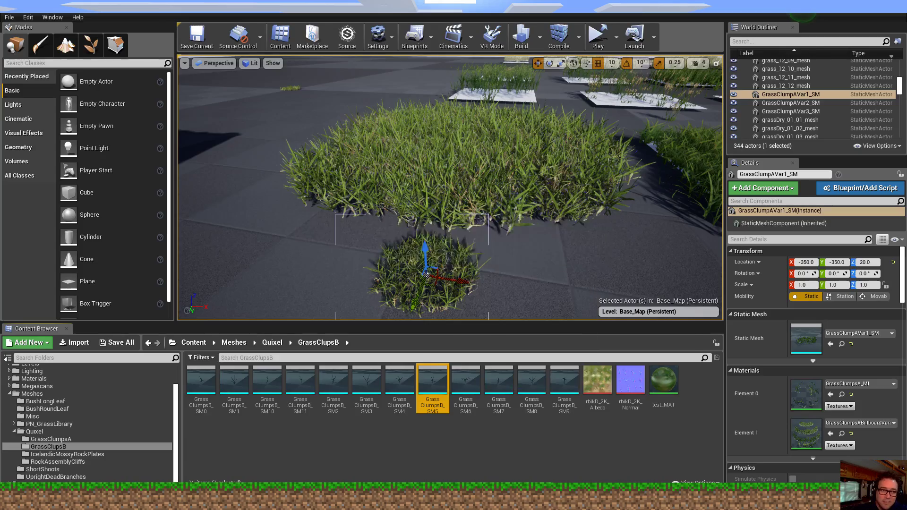
double_click(465, 383)
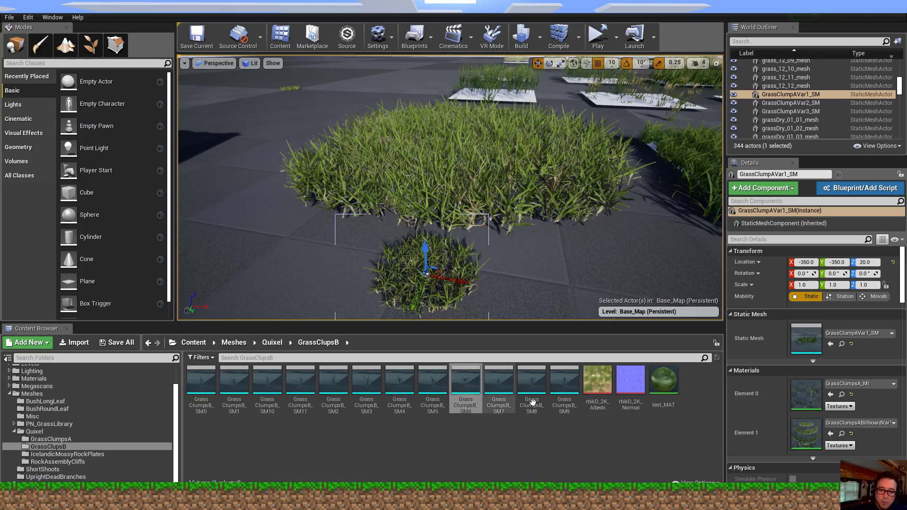
double_click(498, 383)
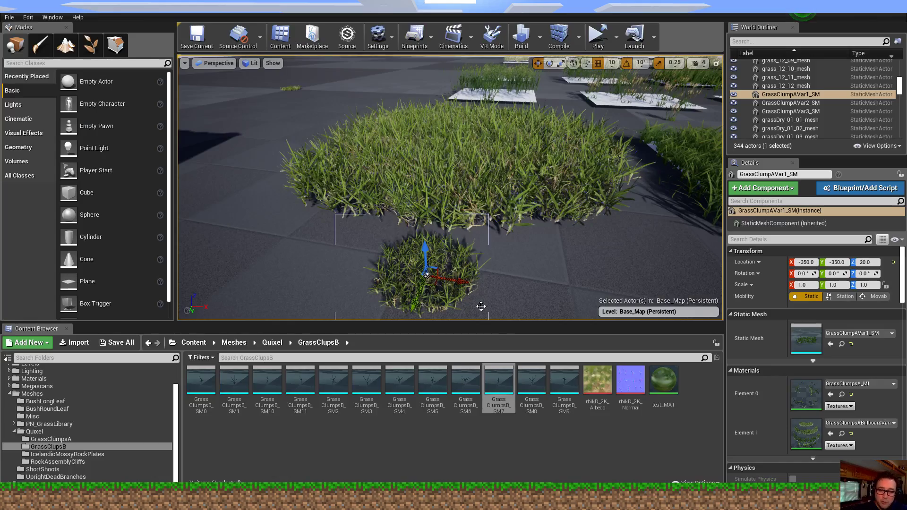
double_click(531, 383)
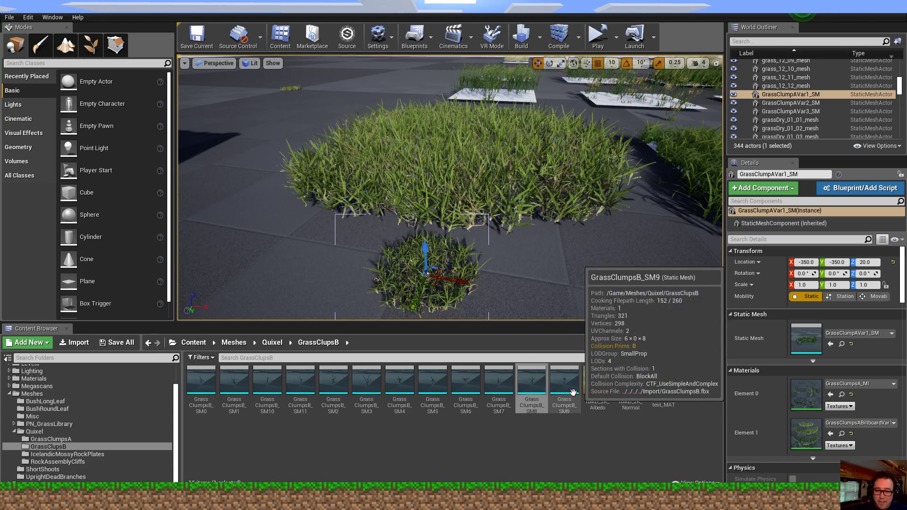
double_click(573, 392)
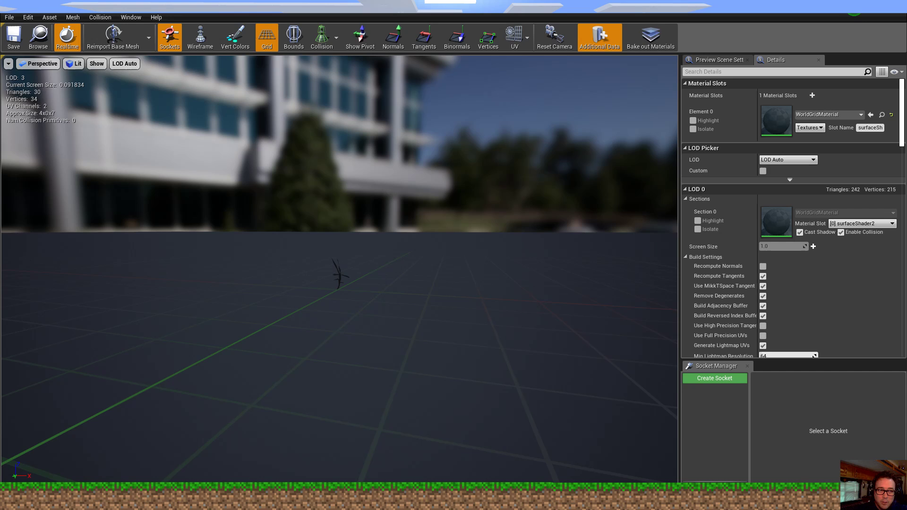
- Assign test_MAT to the Element 0 material slot of all twelve GrassClumpsB static meshes
left_click(9, 17)
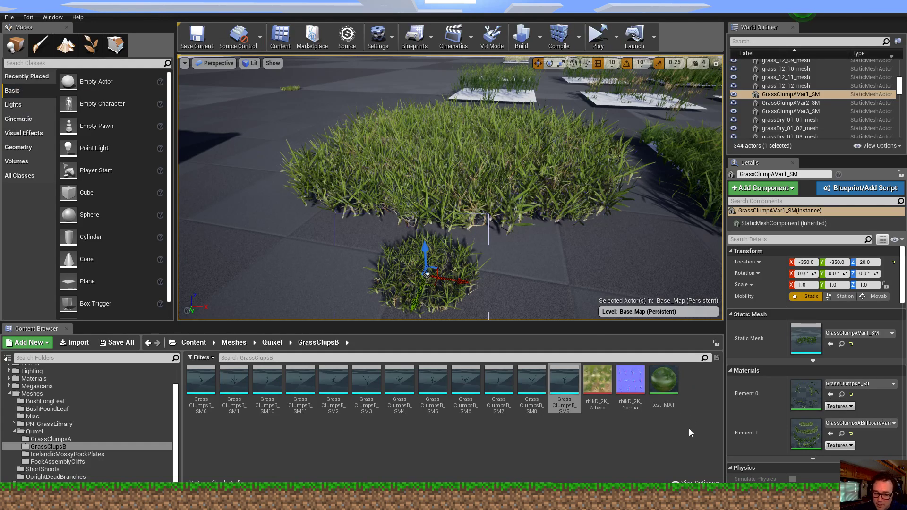
left_click(663, 382)
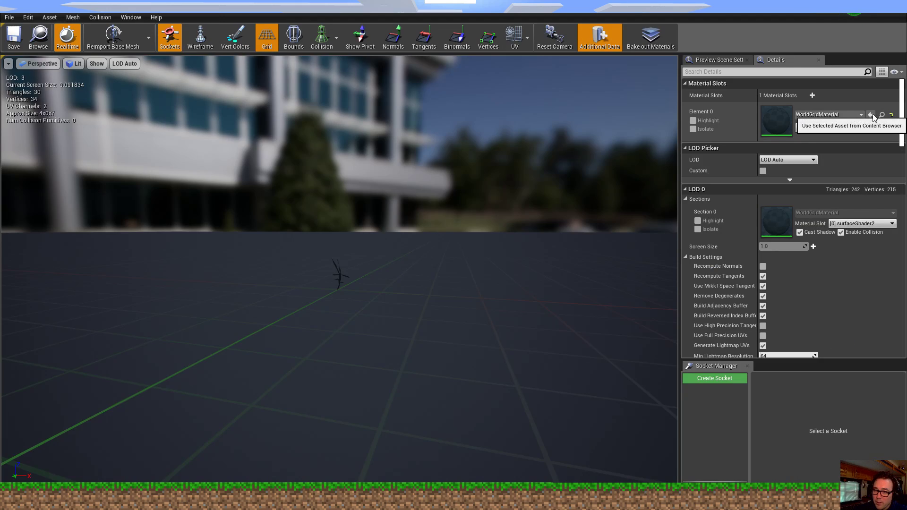
left_click(871, 114)
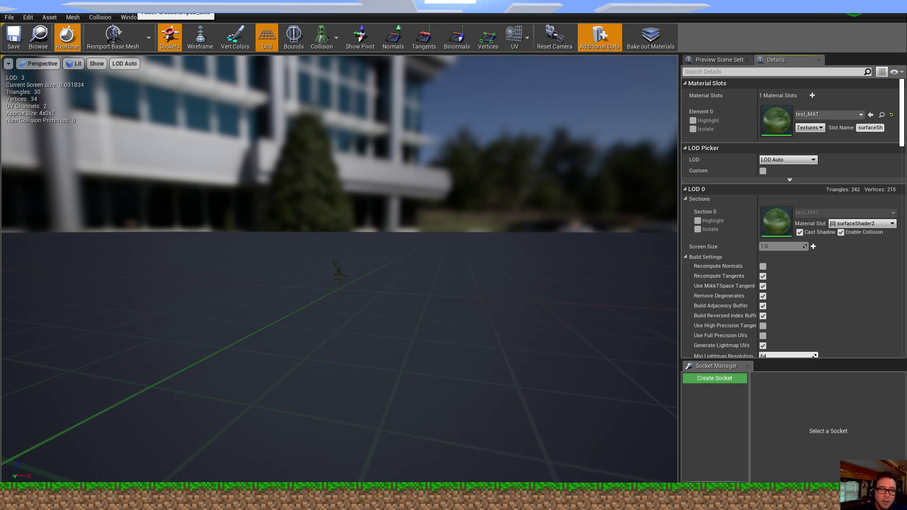
left_click(251, 8)
left_click(870, 115)
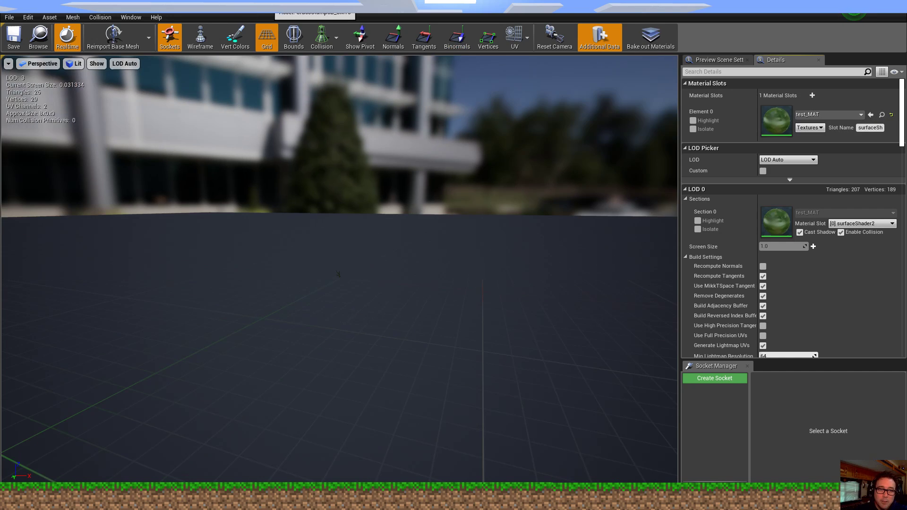
left_click(264, 7)
left_click(871, 114)
left_click(331, 8)
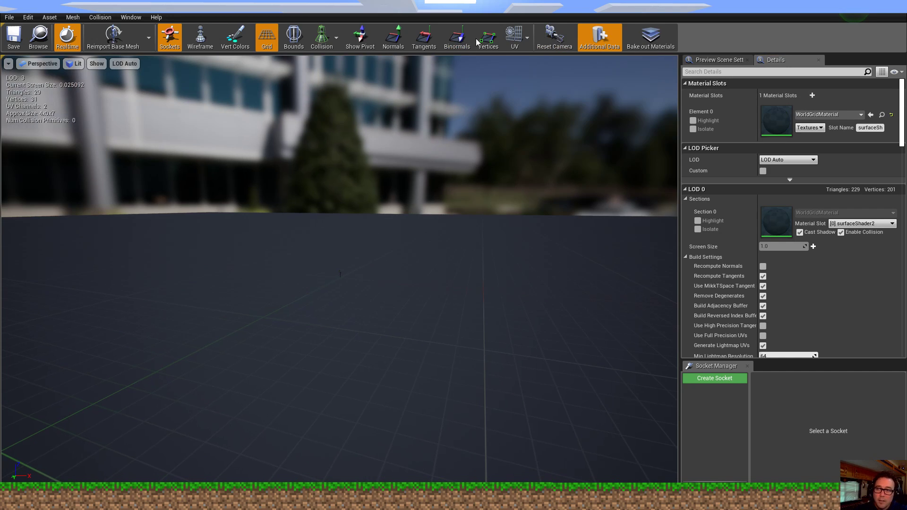
left_click(870, 114)
left_click(368, 7)
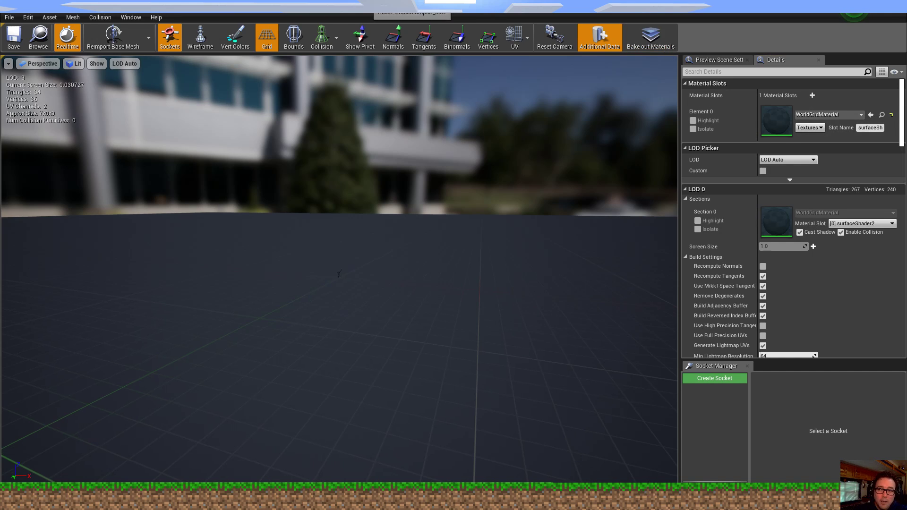
left_click(870, 114)
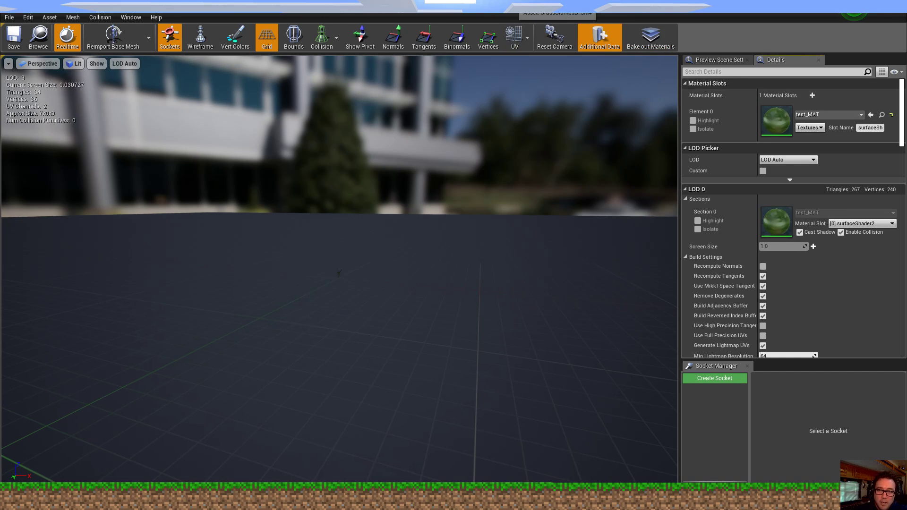
left_click(437, 7)
left_click(870, 115)
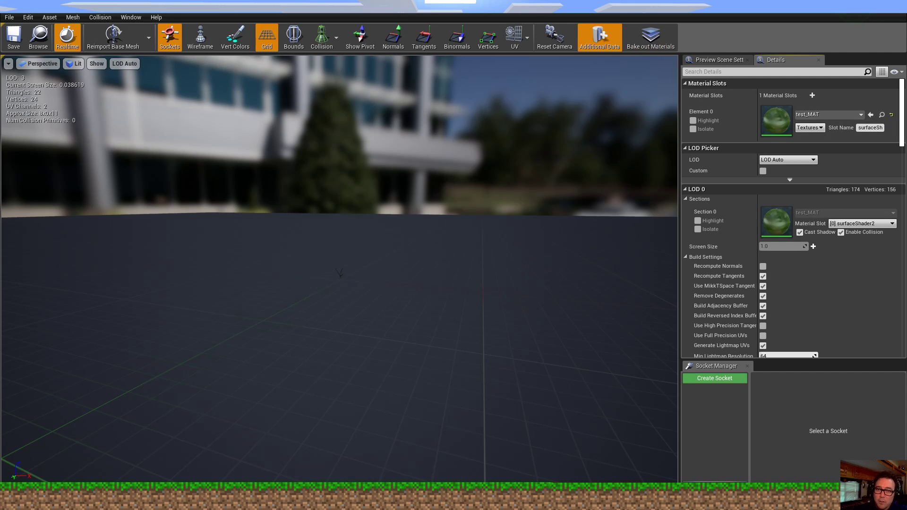
left_click(507, 7)
left_click(871, 115)
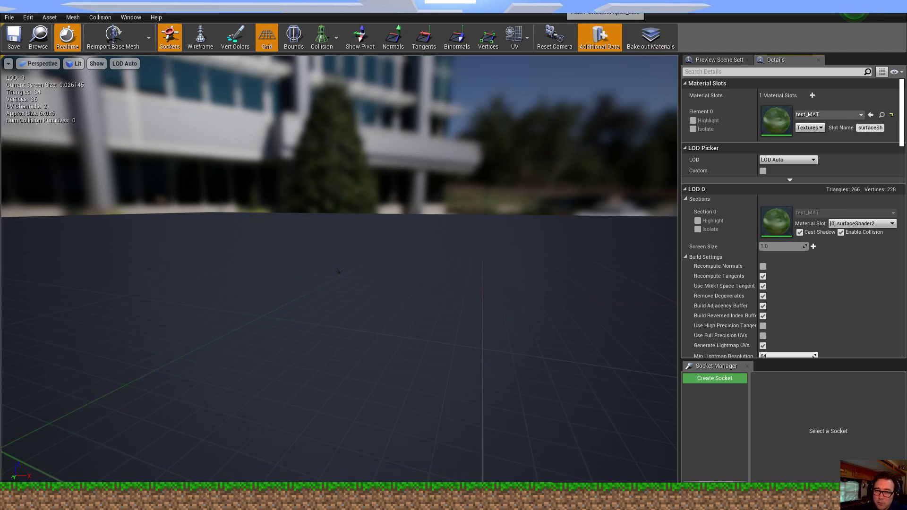
left_click(576, 7)
left_click(869, 115)
left_click(616, 6)
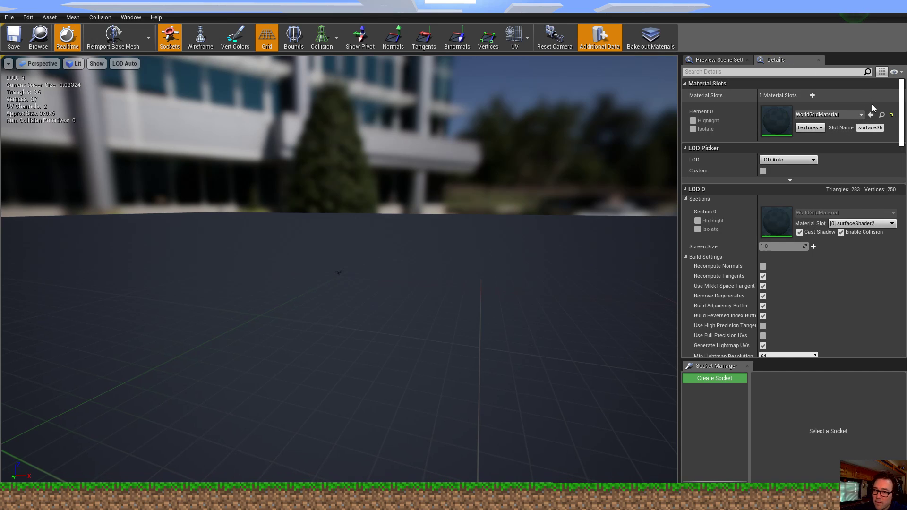
left_click(871, 115)
left_click(669, 6)
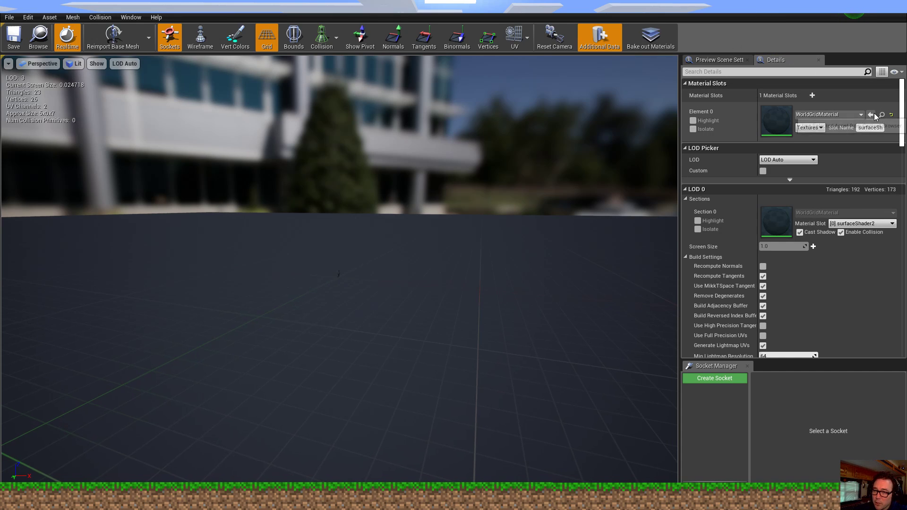
left_click(872, 115)
left_click(740, 7)
left_click(872, 116)
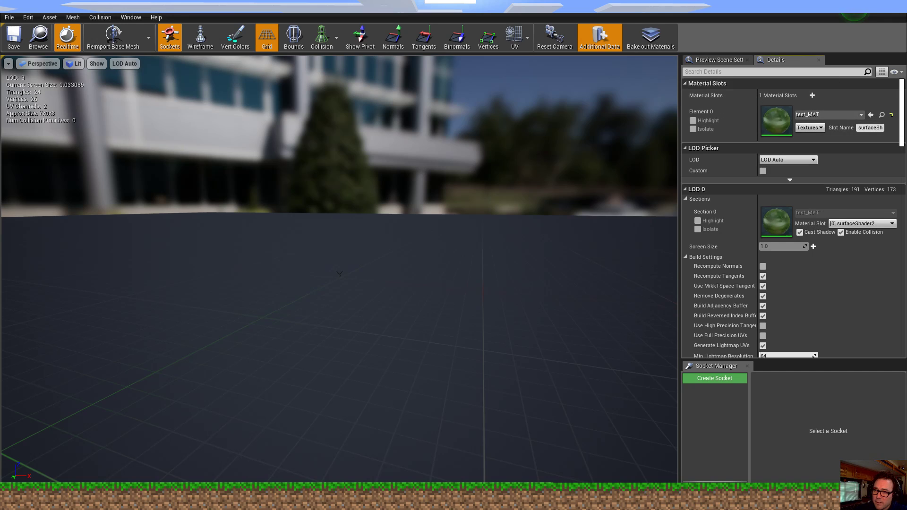
left_click(793, 6)
left_click(871, 115)
- Return to the level editor and save the twelve modified GrassClumpsB static meshes
left_click(894, 5)
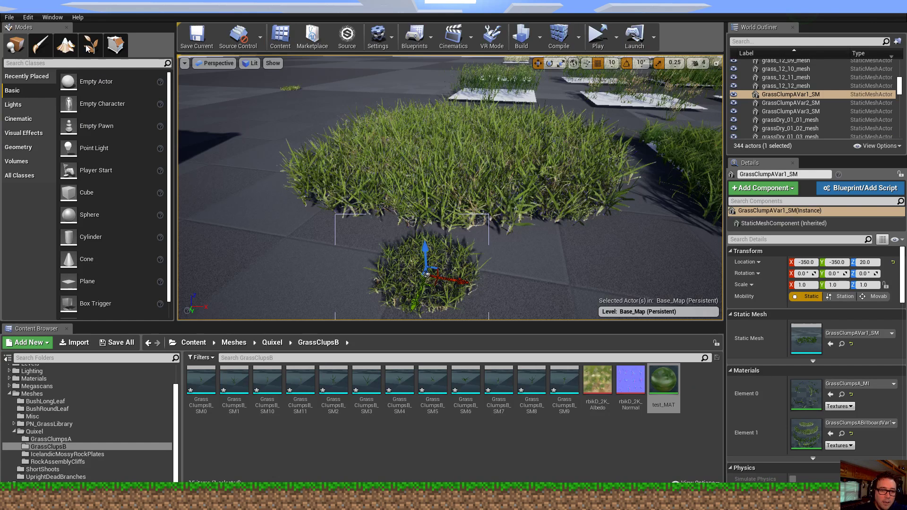
left_click(120, 344)
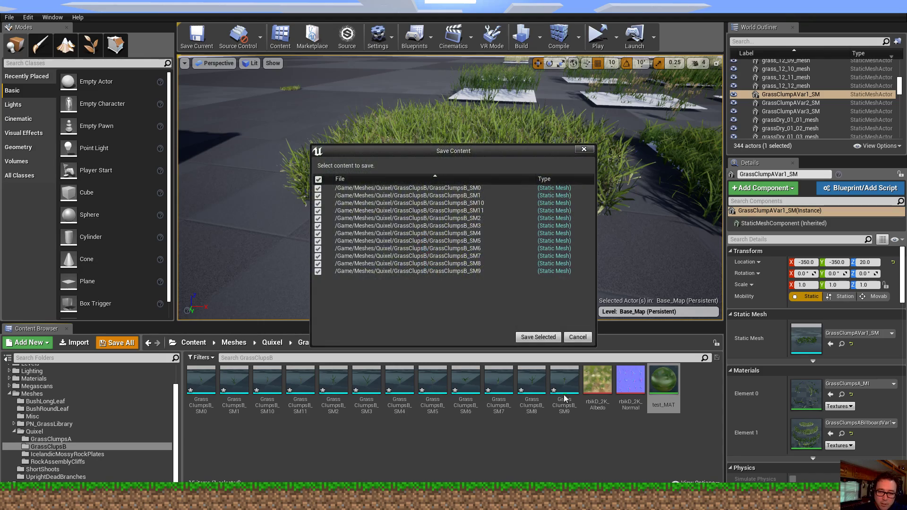
left_click(539, 337)
- Duplicate Plane2 and place the copy at X -550, Y -280 between the rock cliff and the round grass patch
right_click_drag(581, 256, 626, 229)
key("s")
right_click_drag(577, 276, 590, 279)
key("w")
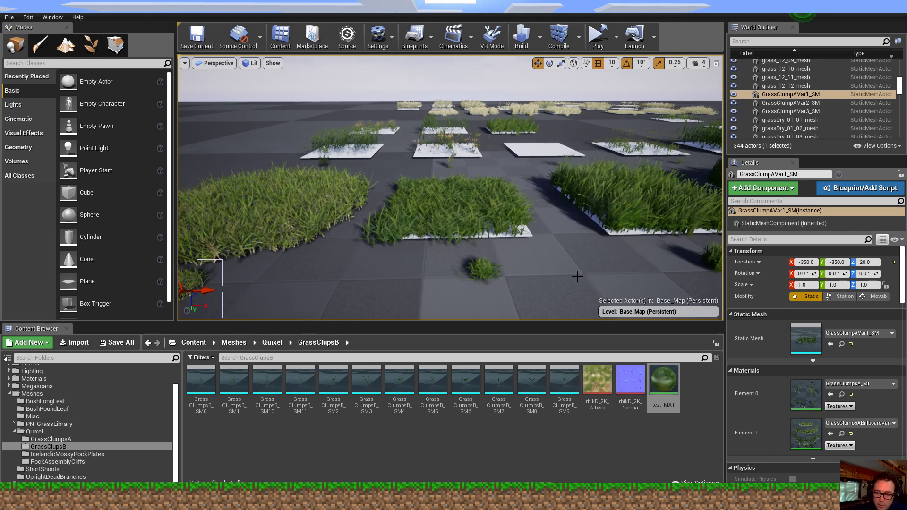
left_click(534, 239)
left_click(531, 236)
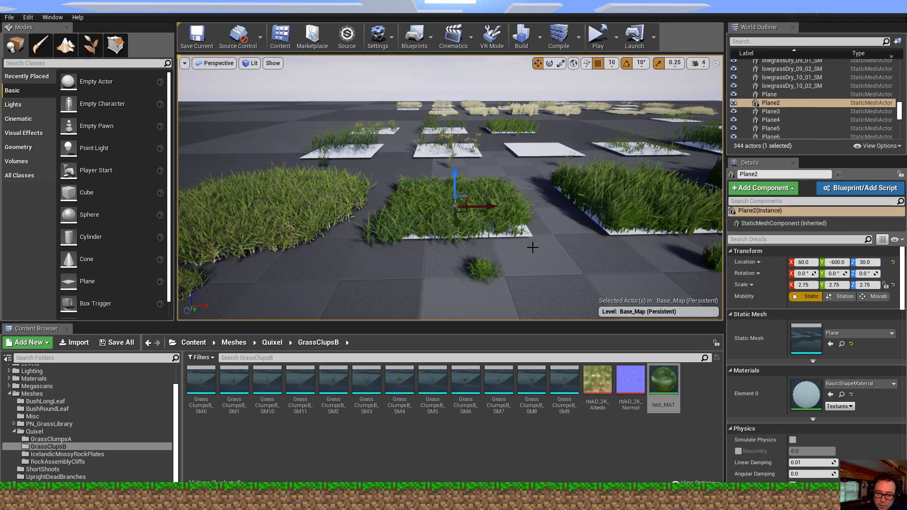
left_click_drag(490, 210, 169, 209, "alt")
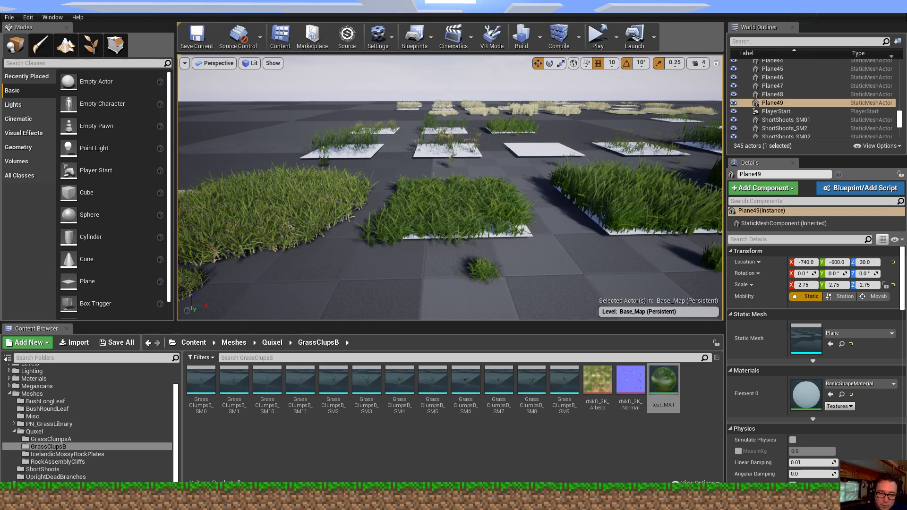
key("f")
left_click_drag(351, 202, 358, 294)
left_click_drag(335, 263, 473, 267)
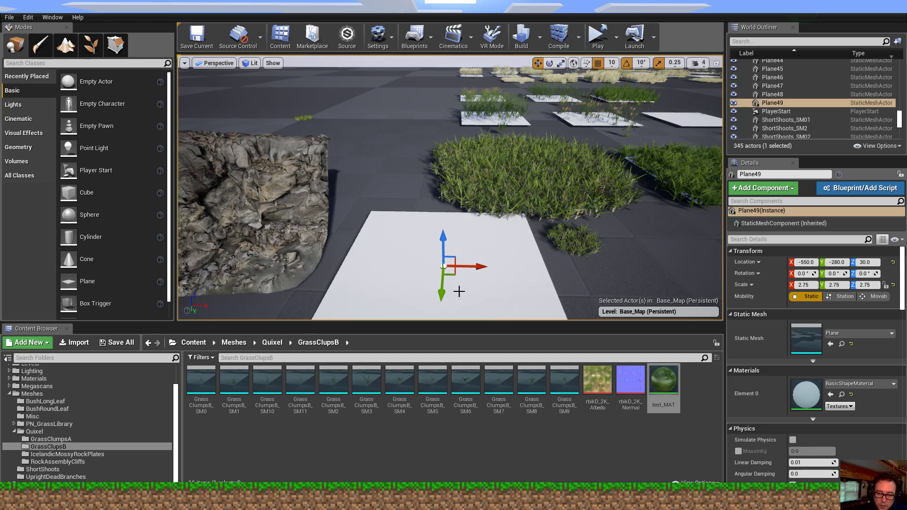
- Move the duplicated white plane along the Y axis to -220
left_click_drag(441, 299, 437, 335)
key("d")
right_click_drag(437, 307, 326, 340)
key("w")
key("w")
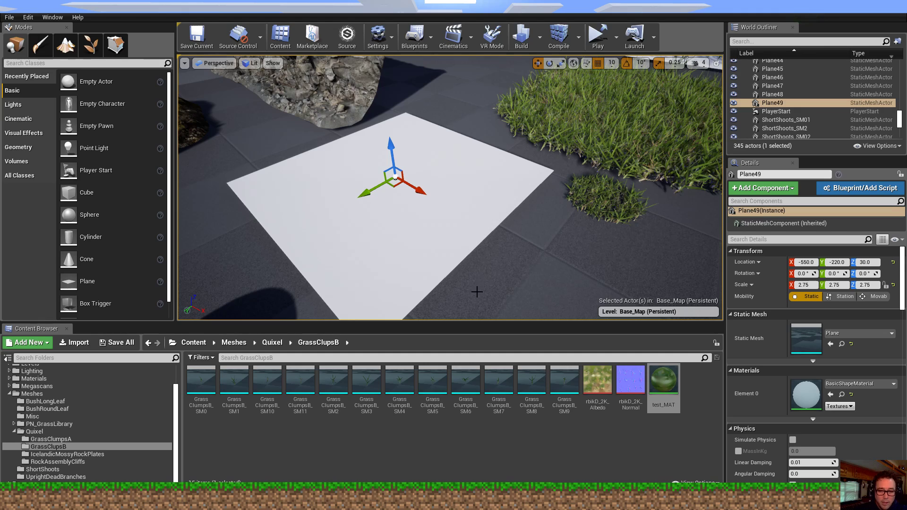
- Switch to foliage painting and deactivate the seven ShortShoots foliage types, ShortShoots_SM01 to ShortShoots_SM14
left_click(92, 44)
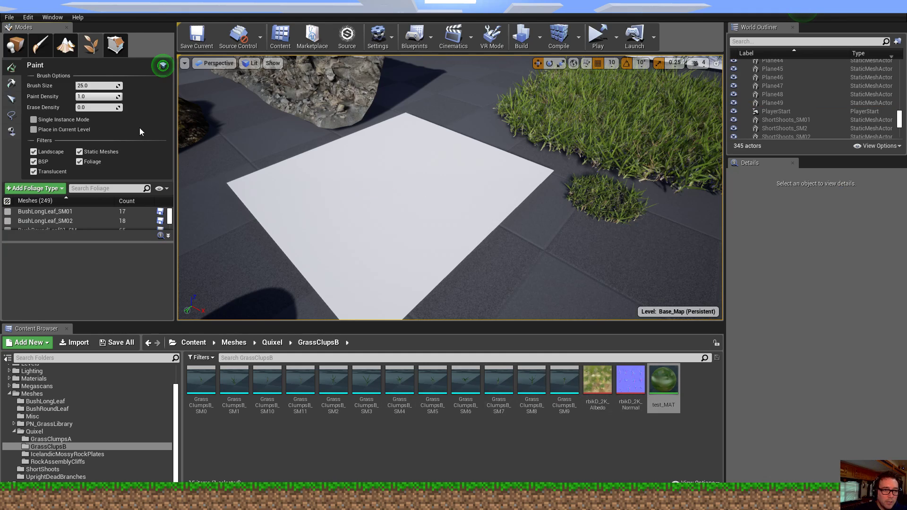
left_click_drag(38, 242, 70, 312)
scroll(166, 225, "down", 5)
left_click_drag(172, 228, 165, 288)
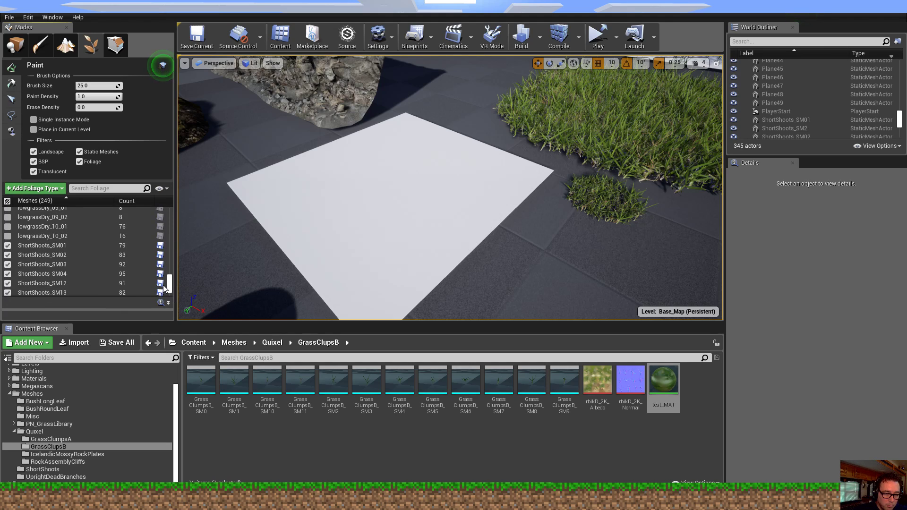
left_click(51, 246)
scroll(78, 262, "down", 2)
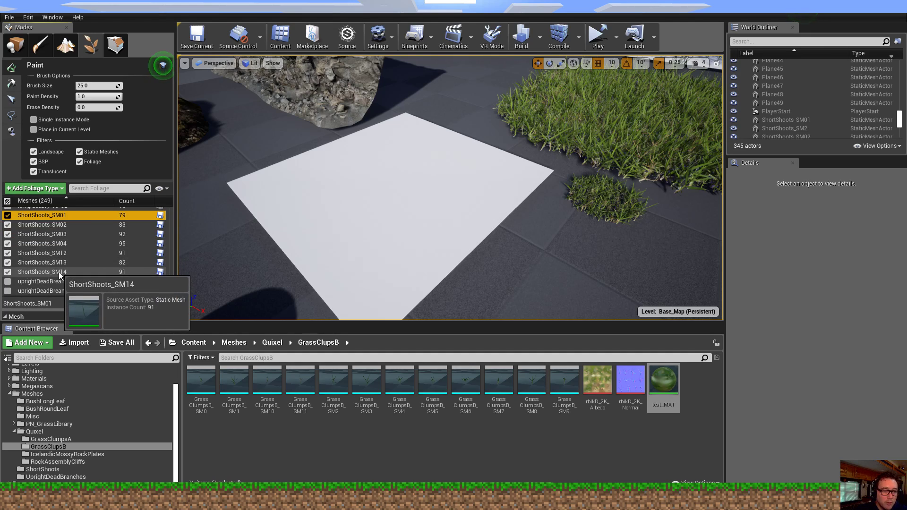
left_click(59, 273, "shift")
left_click(8, 272)
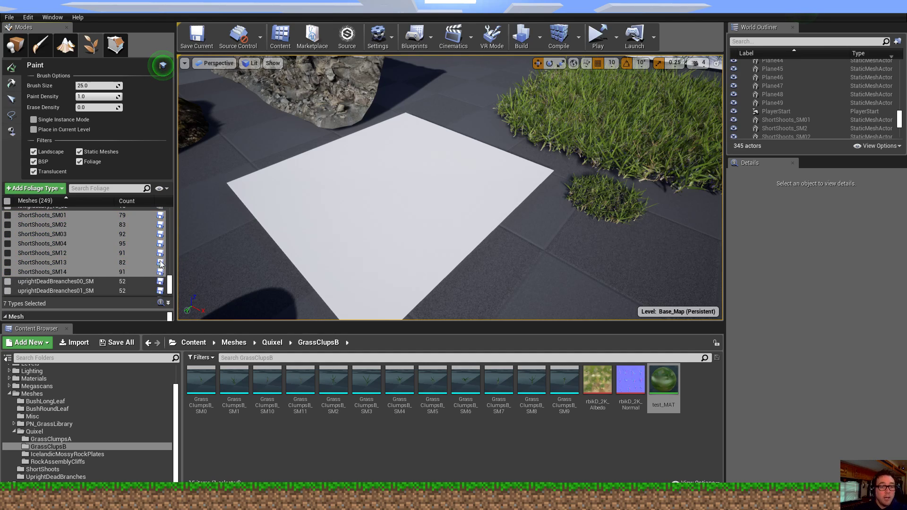
left_click(170, 290)
- Add the twelve static meshes GrassClumpsB_SM0 to GrassClumpsB_SM11 to the foliage mesh list
left_click(368, 436)
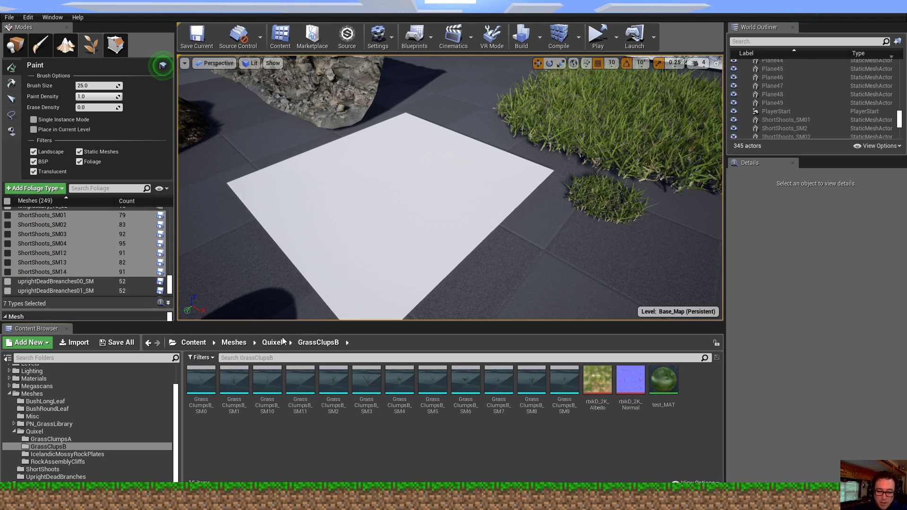
left_click(564, 385)
left_click(216, 385, "shift")
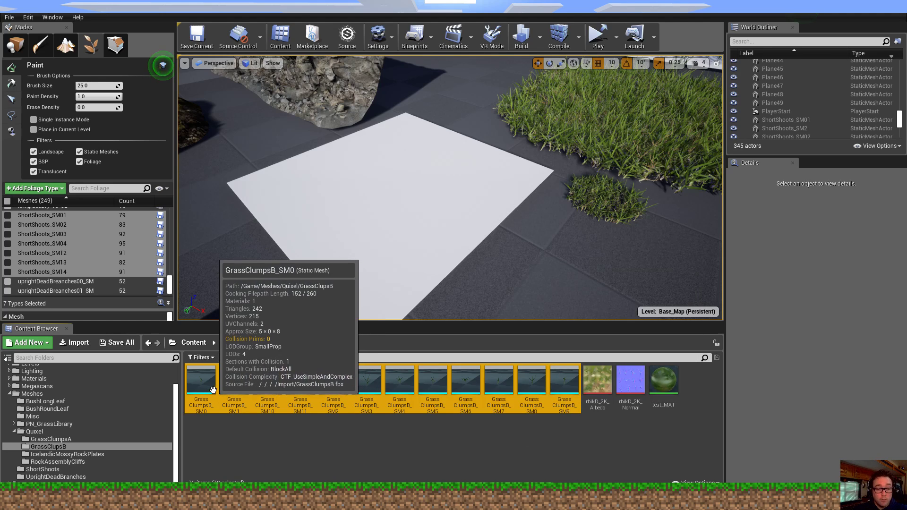
left_click_drag(216, 385, 73, 231)
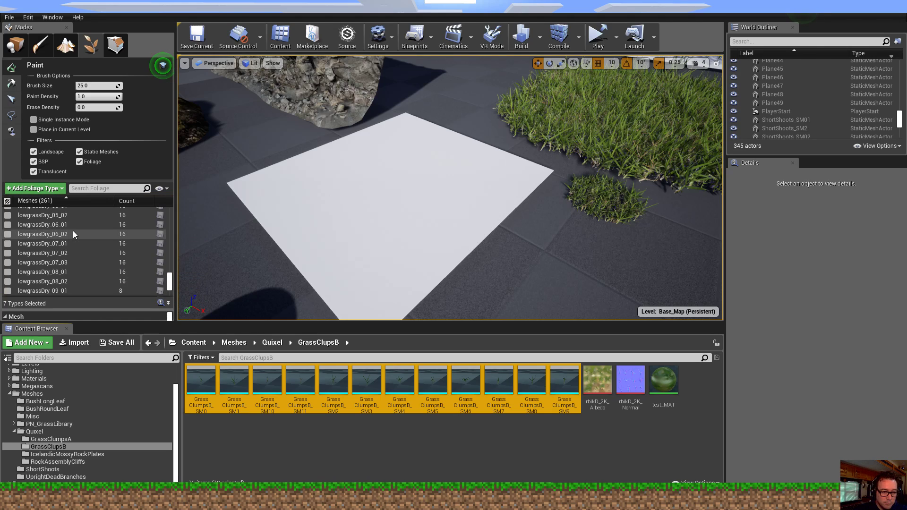
- Select all twelve GrassClumpsB foliage types and try a paint stroke on the white plane, then undo it
scroll(80, 241, "down", 5)
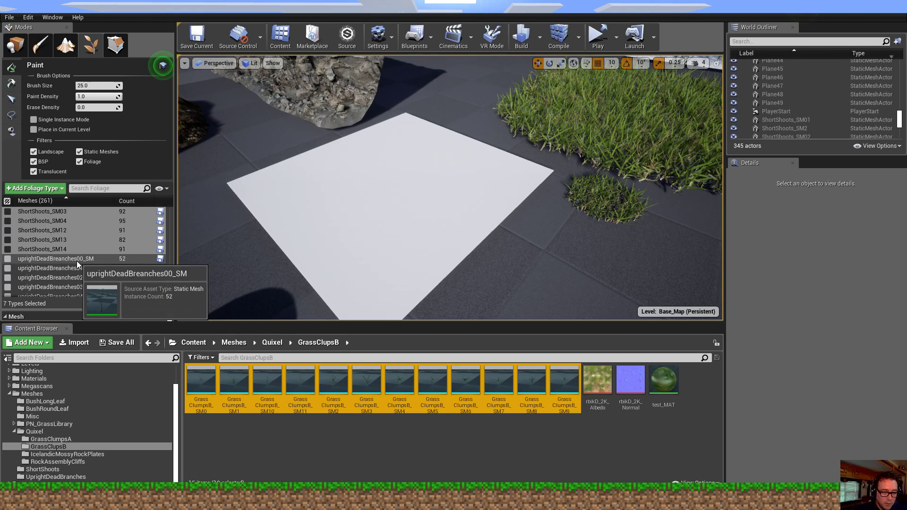
scroll(107, 269, "down", 2)
left_click_drag(170, 289, 176, 244)
left_click(64, 258)
scroll(64, 258, "up", 3)
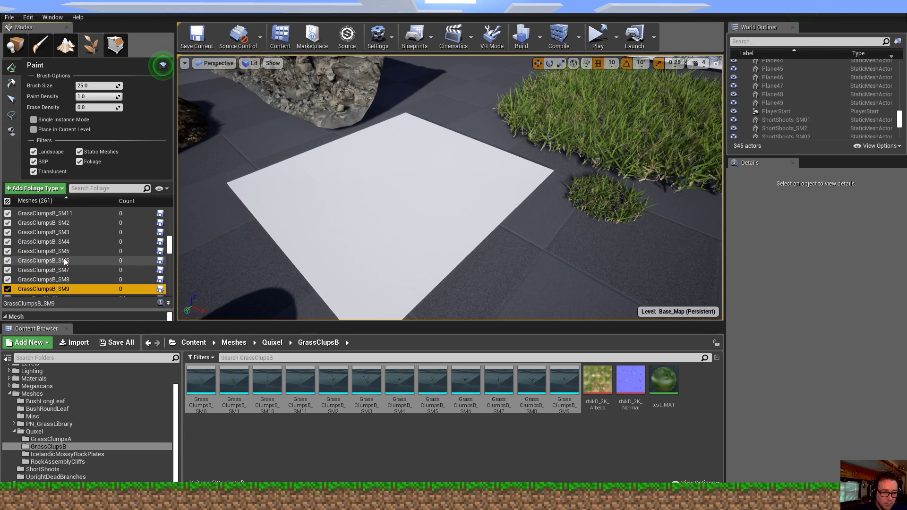
left_click(61, 248, "shift")
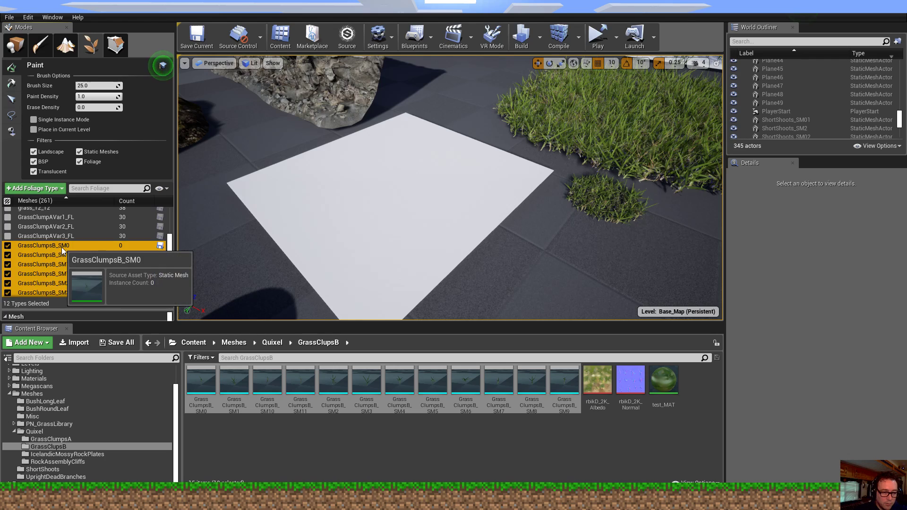
left_click_drag(73, 311, 84, 241)
mouse_move(391, 195)
left_mouse_down()
mouse_move(369, 217)
mouse_move(409, 237)
left_mouse_up()
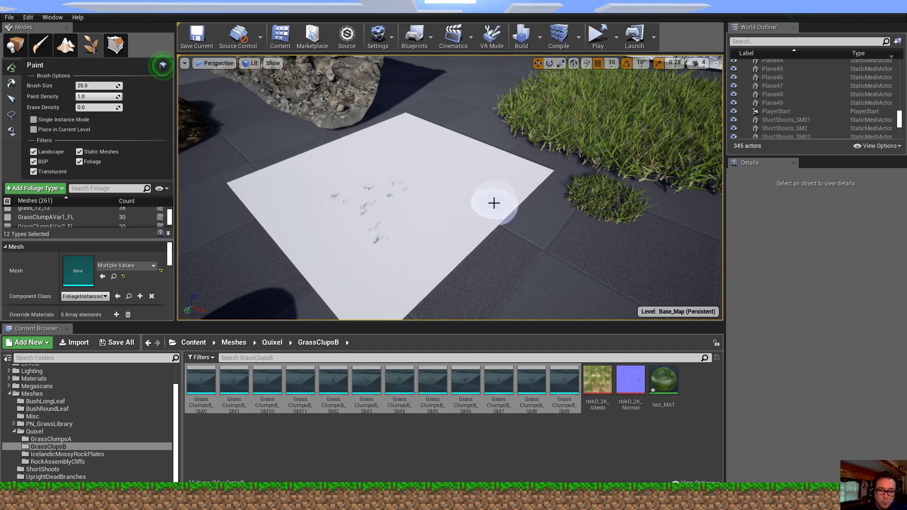
key("ctrl+z")
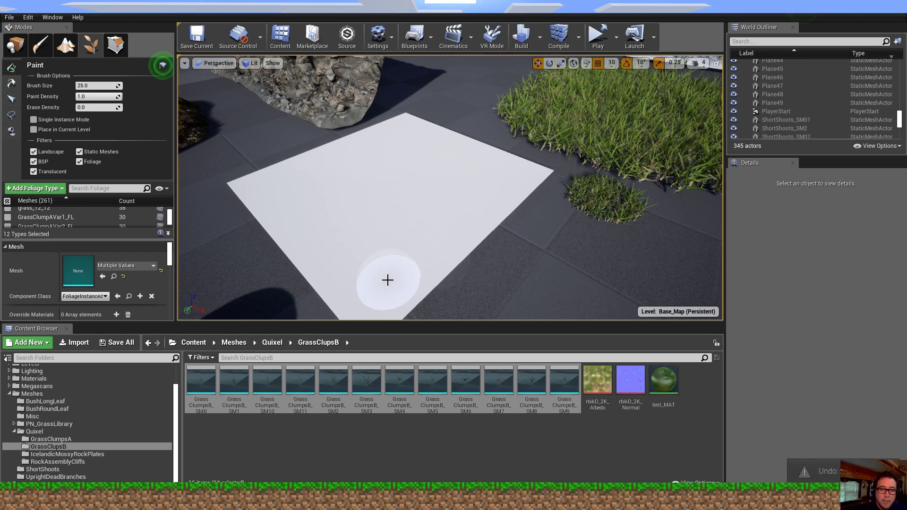
- Set the twelve foliage types' density to 2000 and the foliage brush size to 50
scroll(120, 293, "down", 2)
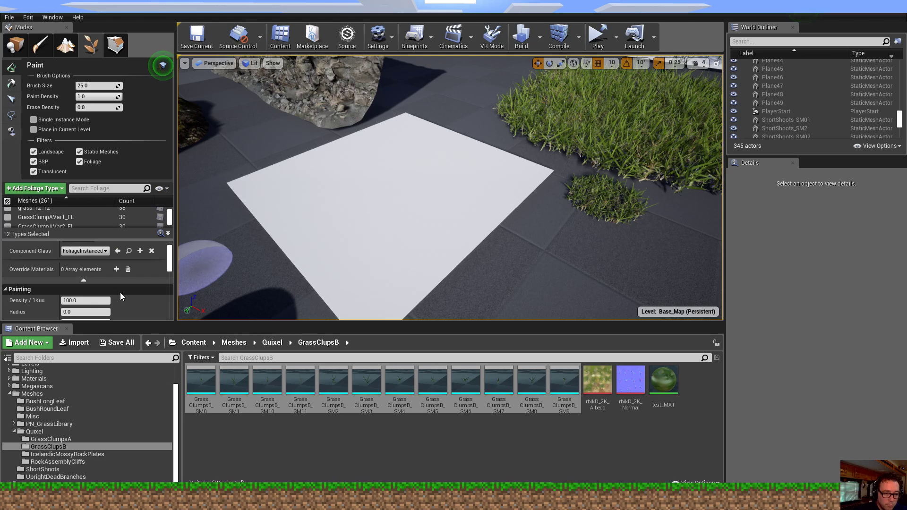
left_click(96, 300)
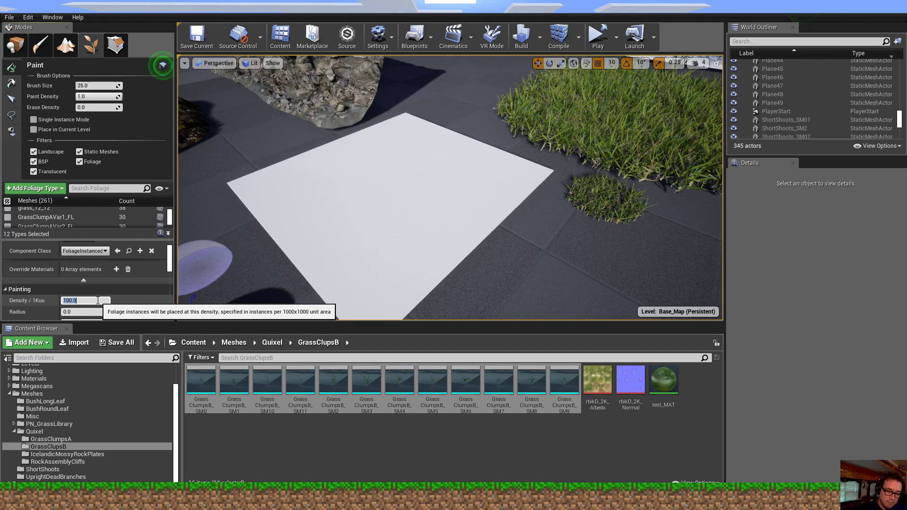
type("2000")
key("Tab")
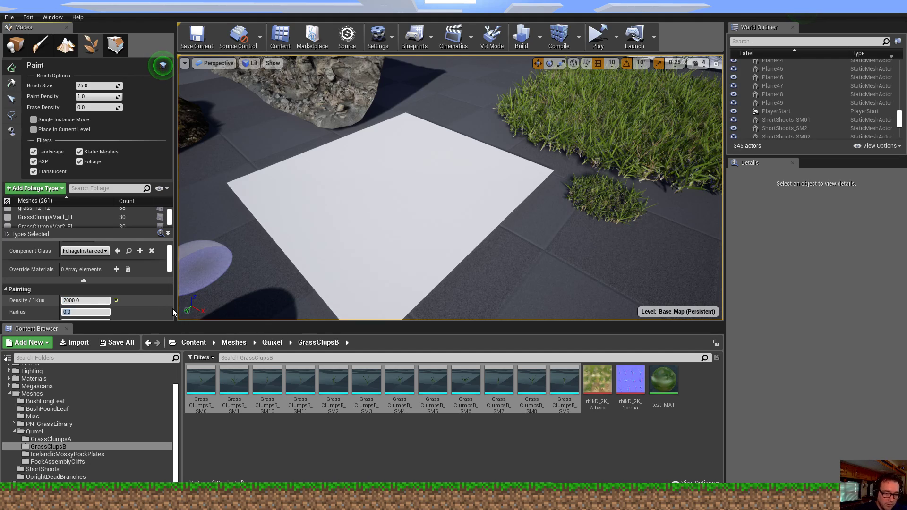
scroll(163, 305, "down", 1)
left_click(97, 85)
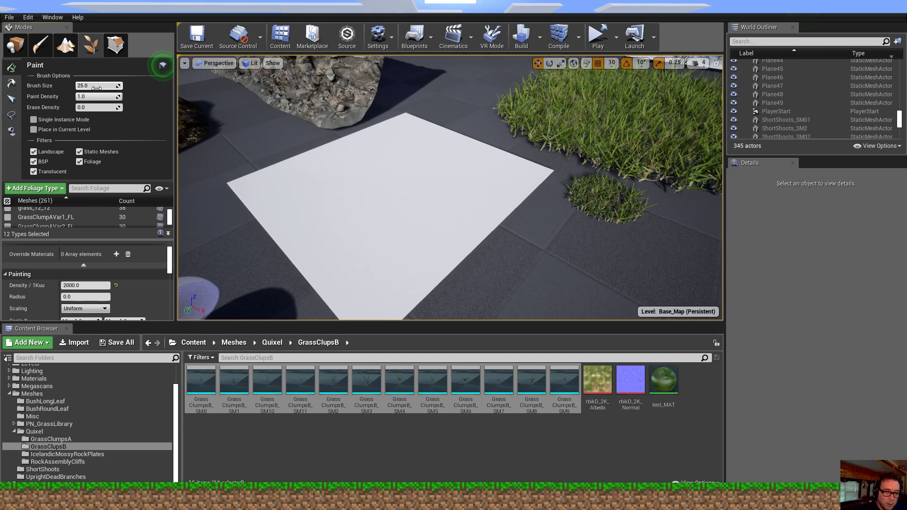
type("5")
left_click(112, 97)
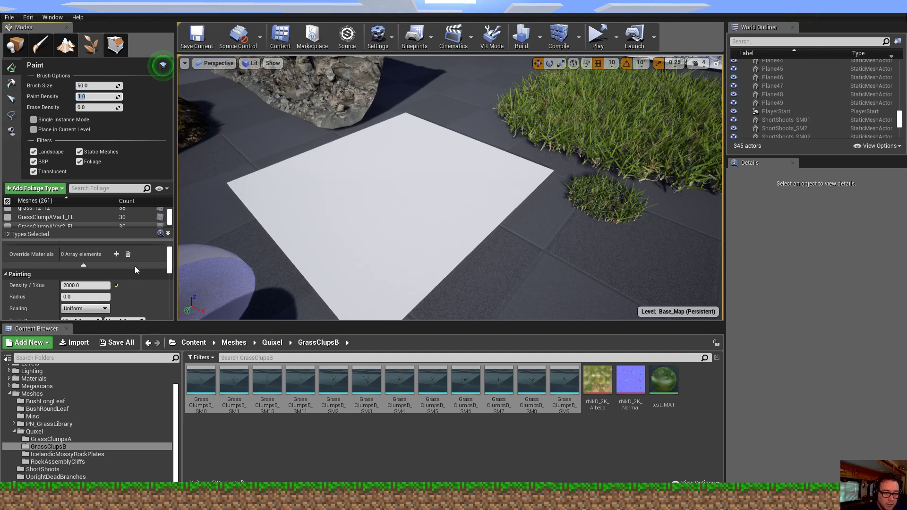
- Set the GrassClumpsB foliage types' Scale X range to a minimum of 2 and a maximum of 3
scroll(129, 291, "down", 2)
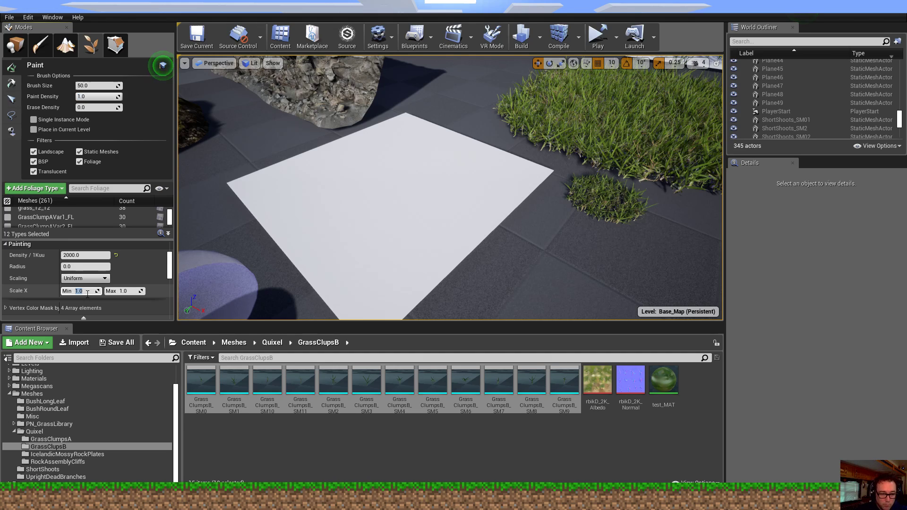
type("2")
key("Tab")
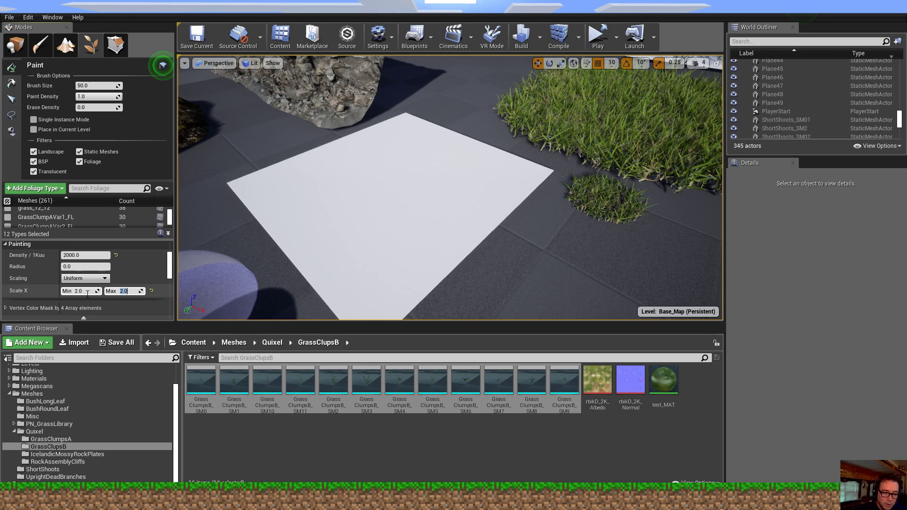
scroll(143, 277, "down", 3)
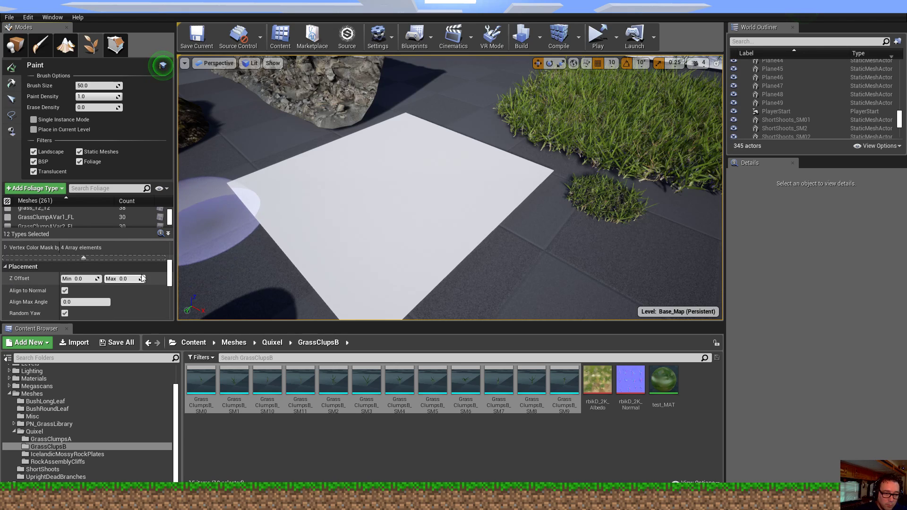
- Set the Align Max Angle of the GrassClumpsB foliage types to 90
scroll(103, 289, "down", 2)
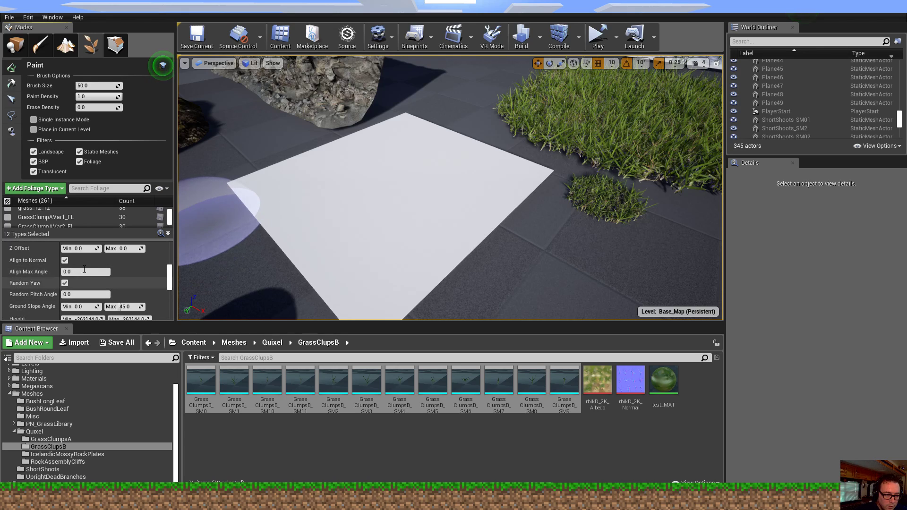
left_click(83, 271)
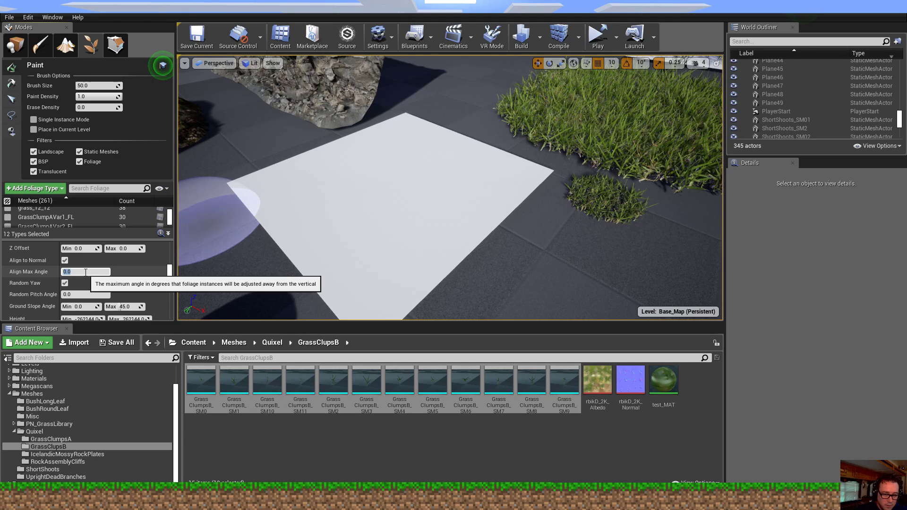
type("90")
key("Return")
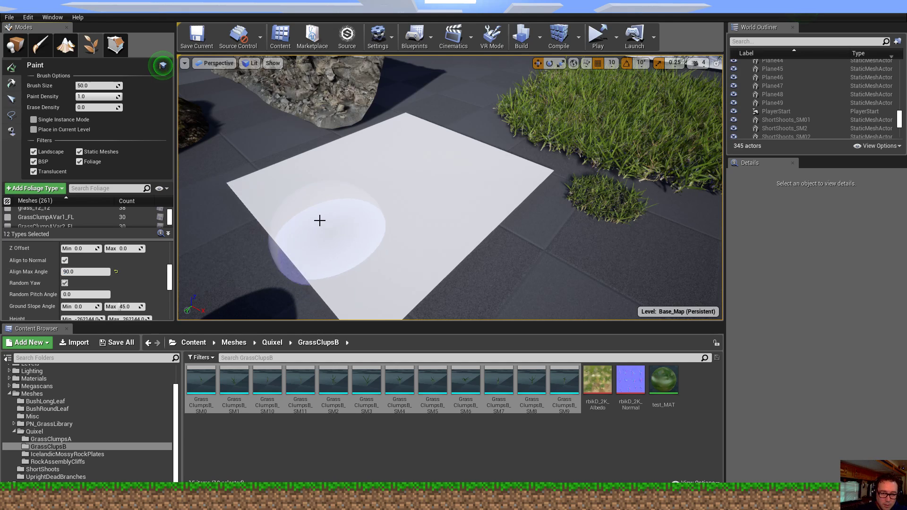
- Try painting a strip of grass clumps across the white plane and undo the stroke
left_click_drag(320, 218, 503, 187)
right_click_drag(426, 233, 451, 217)
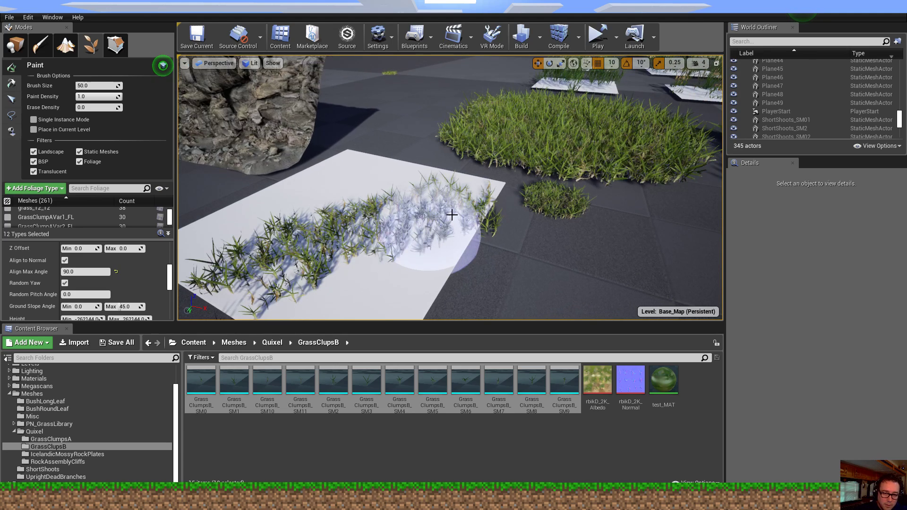
key("ctrl+z")
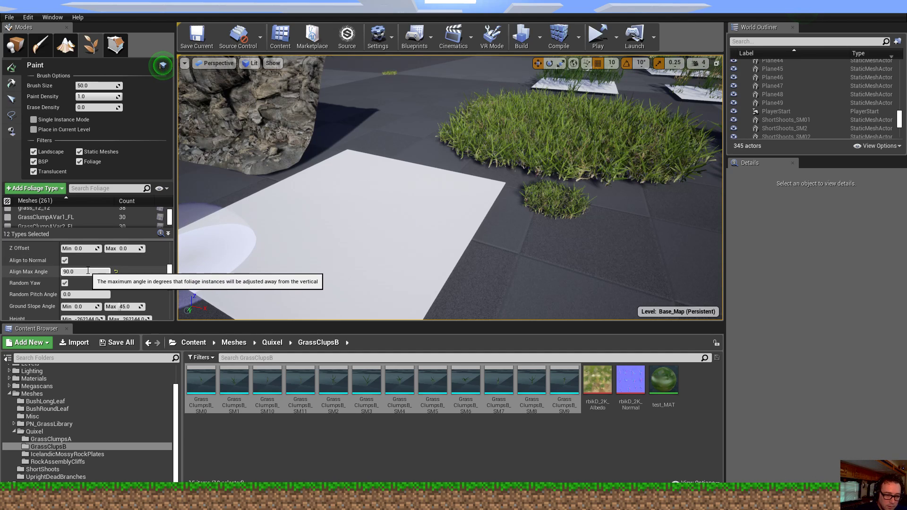
- Set the GrassClumpsB foliage types' Random Pitch Angle to 20 and their density to 10000
left_click(89, 293)
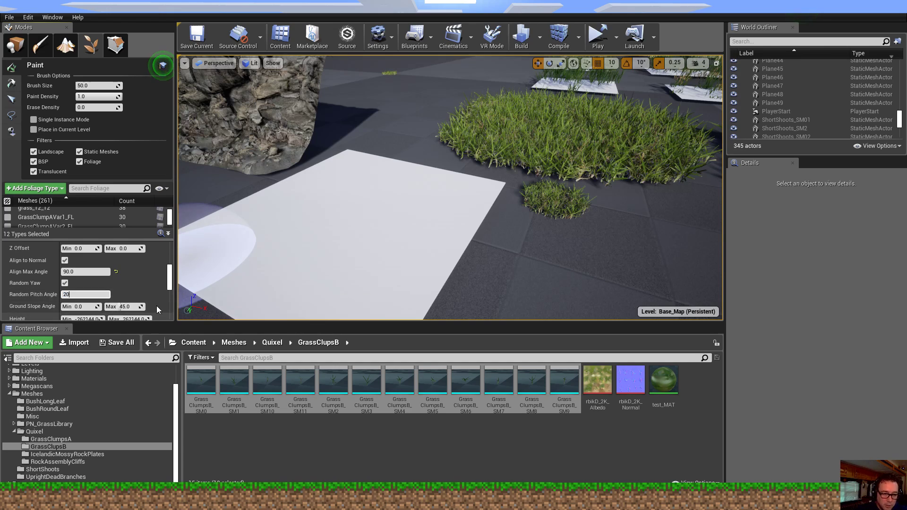
left_click_drag(170, 284, 171, 259)
scroll(172, 266, "down", 3)
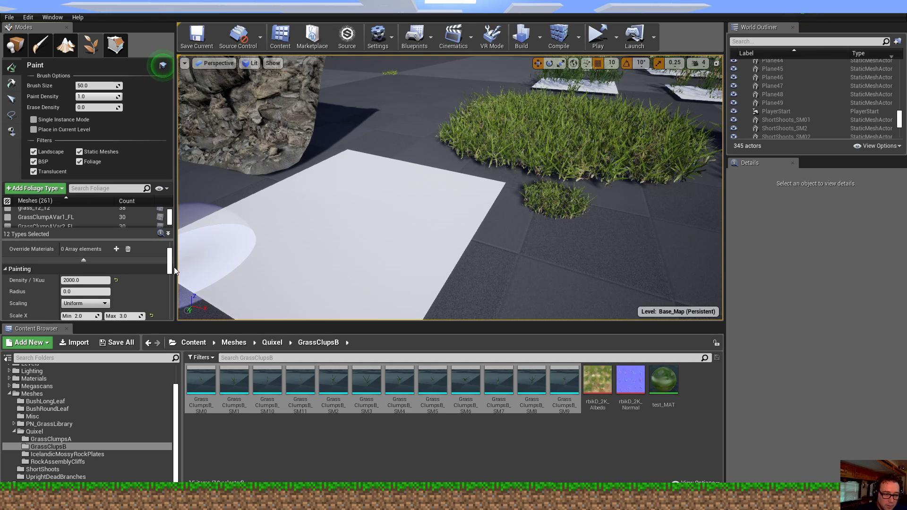
left_click(102, 281)
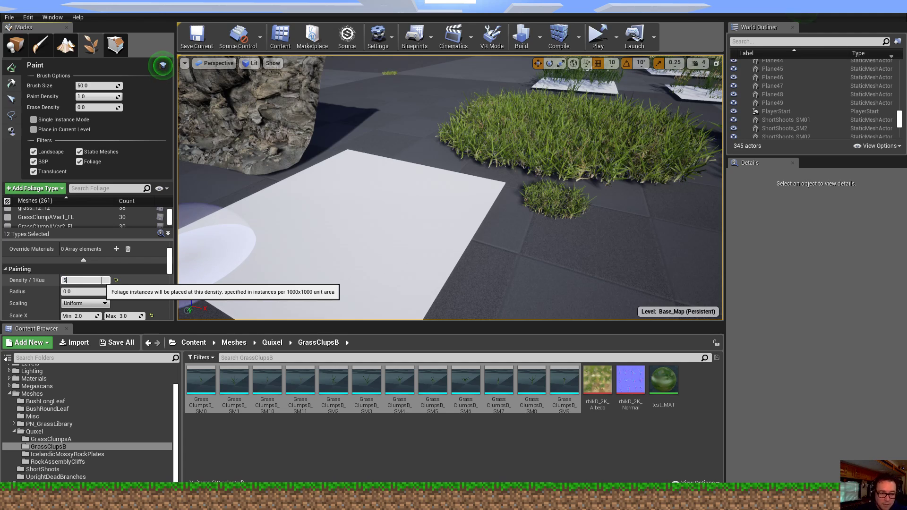
type("500000")
key("Return")
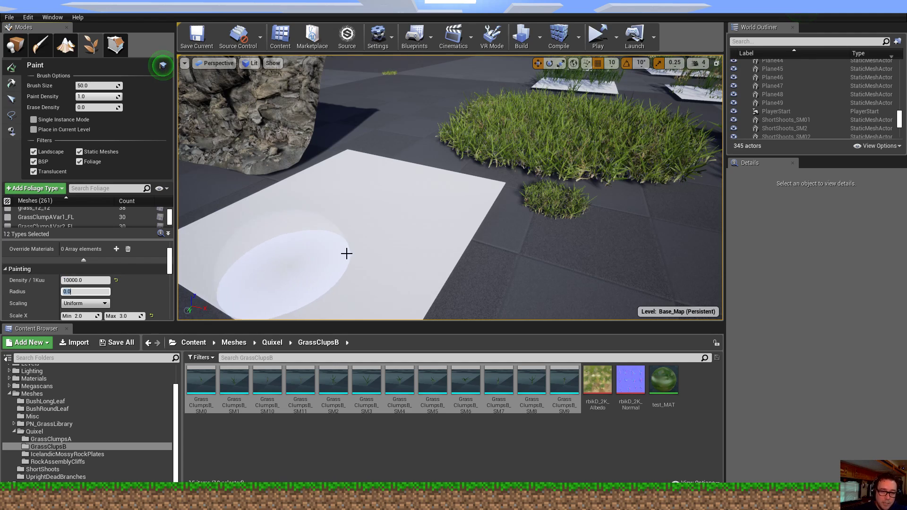
- Paint a dense patch of GrassClumpsB foliage over the middle of the white plane
left_click_drag(340, 251, 299, 240)
left_click_drag(283, 271, 381, 244)
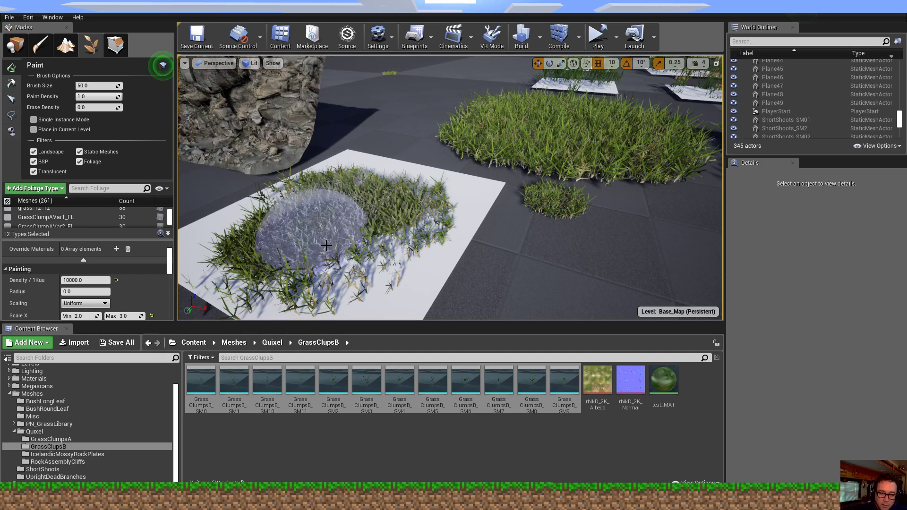
- Examine the painted grass patch up close and from several sides, leaving foliage painting for object placement mode
mouse_move(461, 208)
right_mouse_down()
mouse_move(529, 209)
mouse_move(454, 212)
mouse_move(439, 233)
mouse_move(442, 171)
mouse_move(442, 203)
mouse_move(425, 208)
mouse_move(437, 212)
mouse_move(479, 182)
mouse_move(425, 203)
mouse_move(458, 225)
right_mouse_up()
key("w")
key("s")
key("w")
key("s")
key("w")
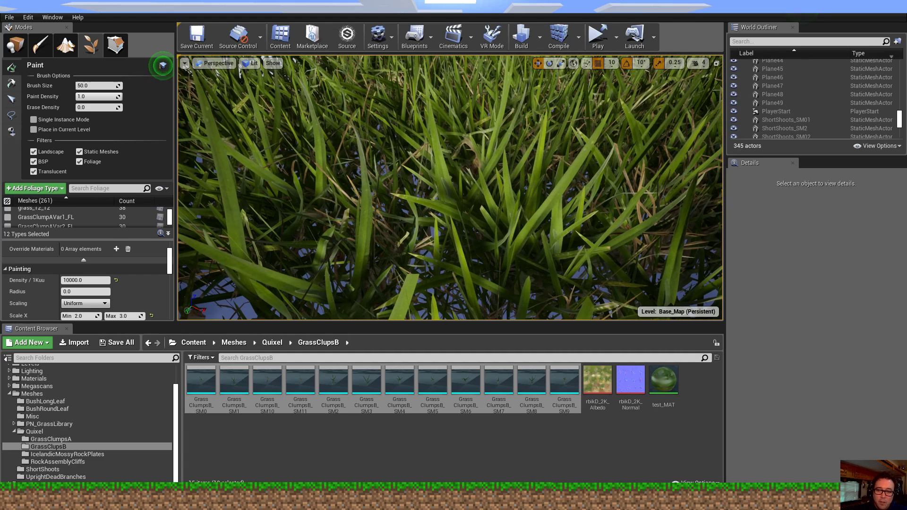
mouse_move(459, 225)
right_mouse_down()
mouse_move(613, 421)
mouse_move(610, 378)
mouse_move(453, 204)
mouse_move(95, 113)
right_mouse_up()
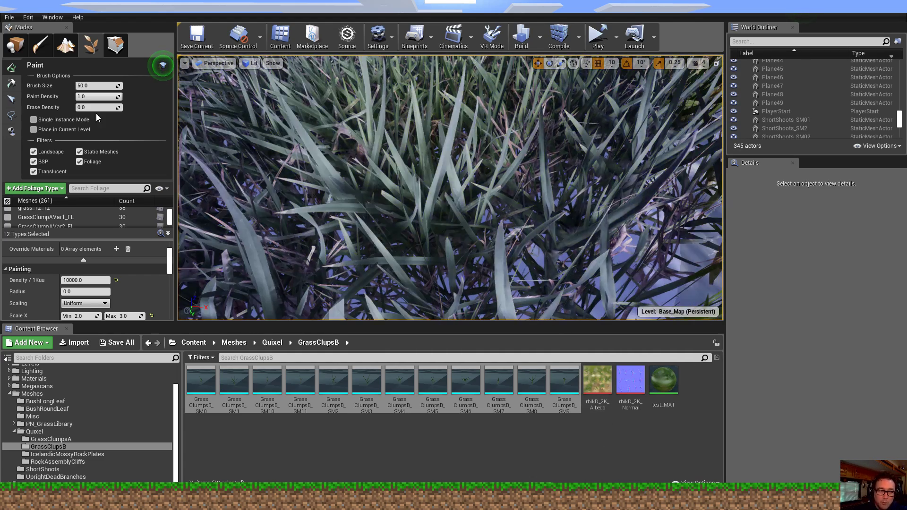
left_click(17, 46)
right_click_drag(523, 187, 530, 94)
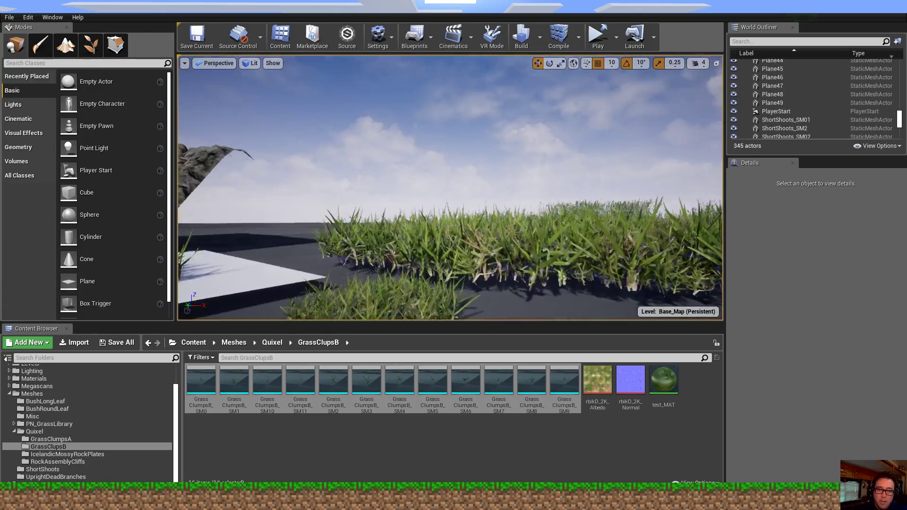
right_click_drag(449, 189, 279, 234)
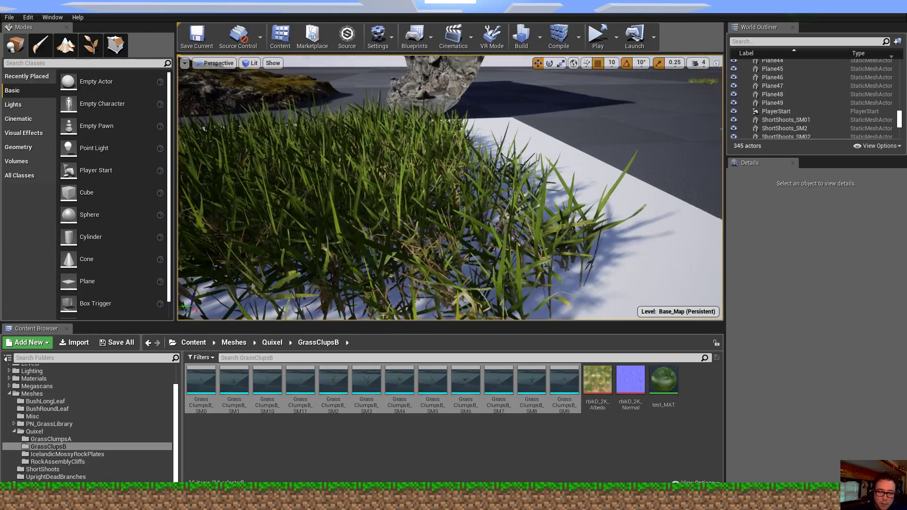
- Show the viewport in Shader Complexity mode and examine the painted GrassClumpsB patch
mouse_move(490, 161)
right_mouse_down()
mouse_move(454, 159)
mouse_move(490, 160)
right_mouse_up()
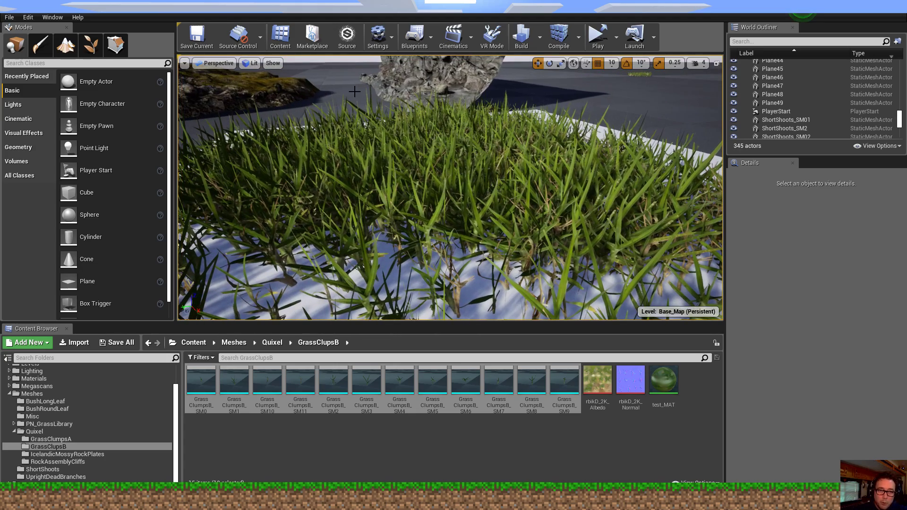
left_click(249, 63)
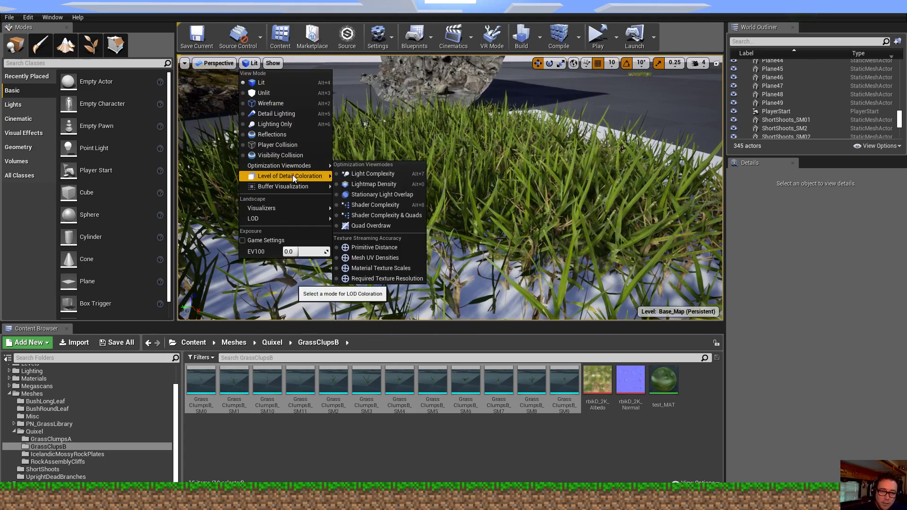
mouse_move(290, 165)
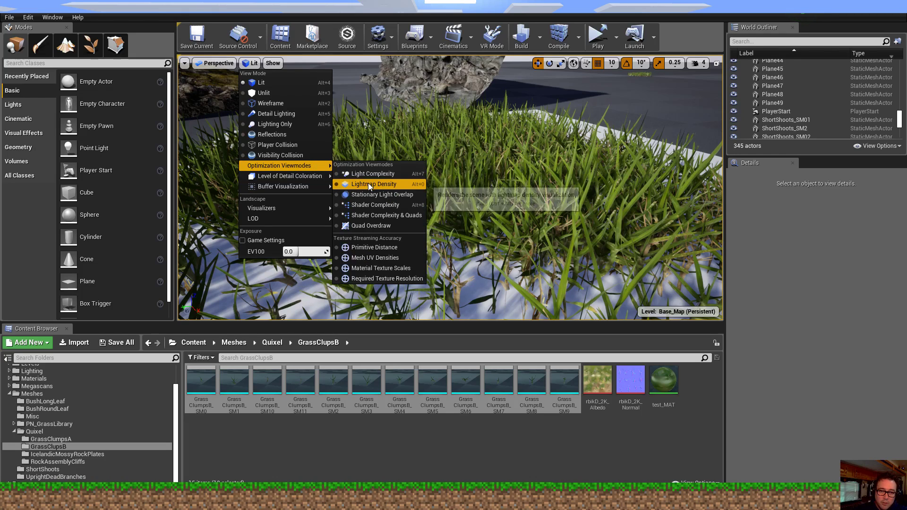
left_click(376, 204)
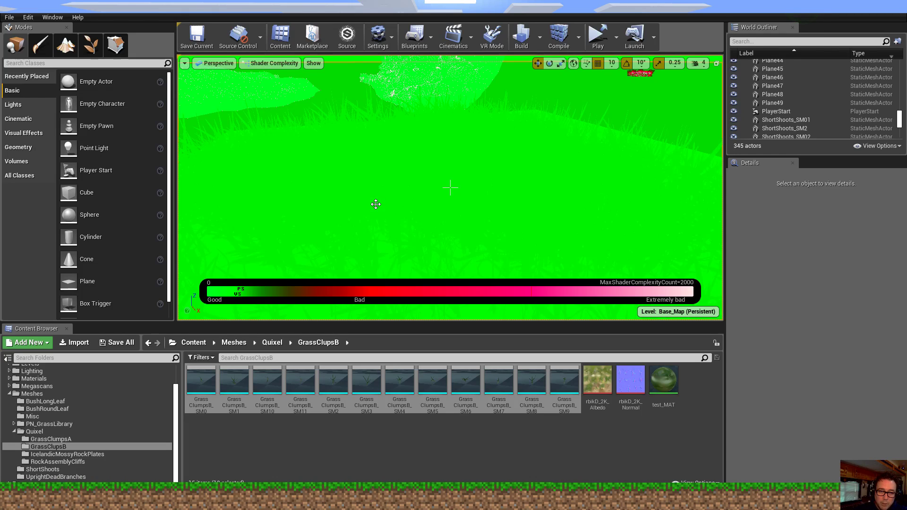
right_click_drag(591, 136, 650, 135)
right_click_drag(451, 188, 391, 231)
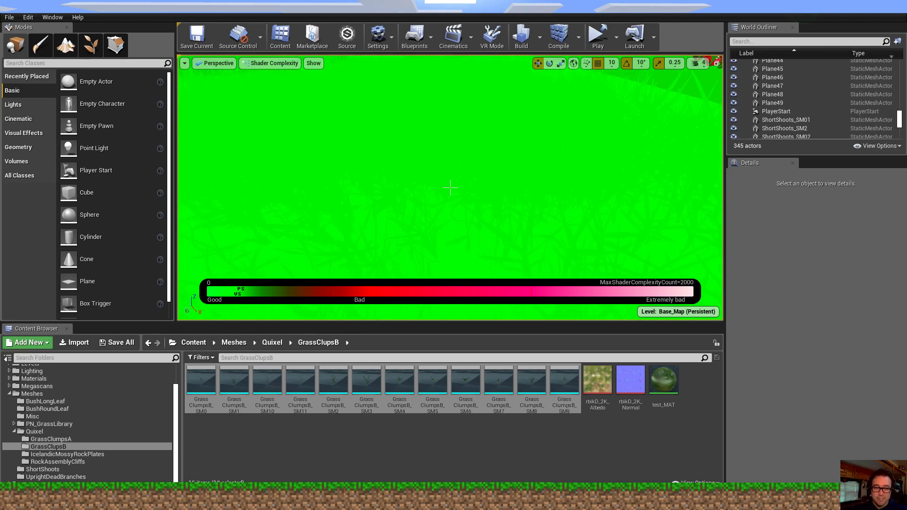
right_click_drag(450, 187, 451, 171)
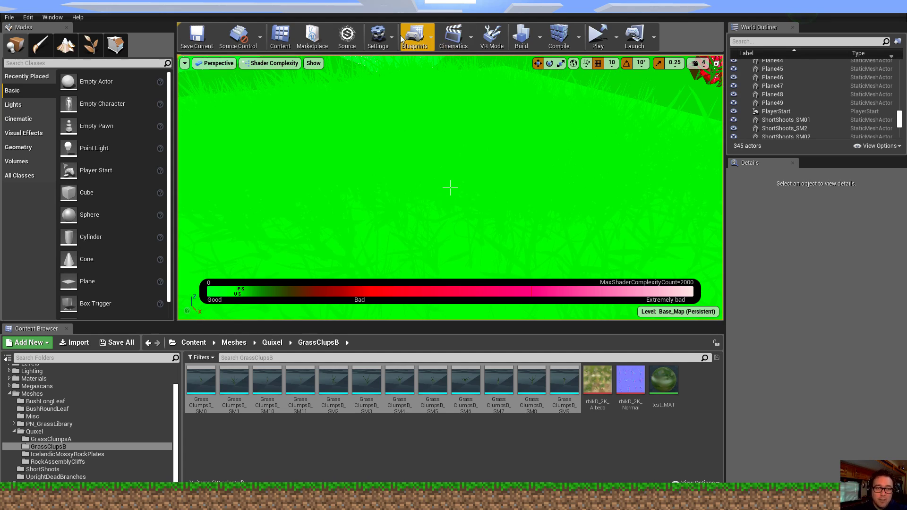
- Show the viewport in Quad Overdraw mode and compare the painted grass patch with the surrounding foliage patches up close and from afar
left_click(279, 64)
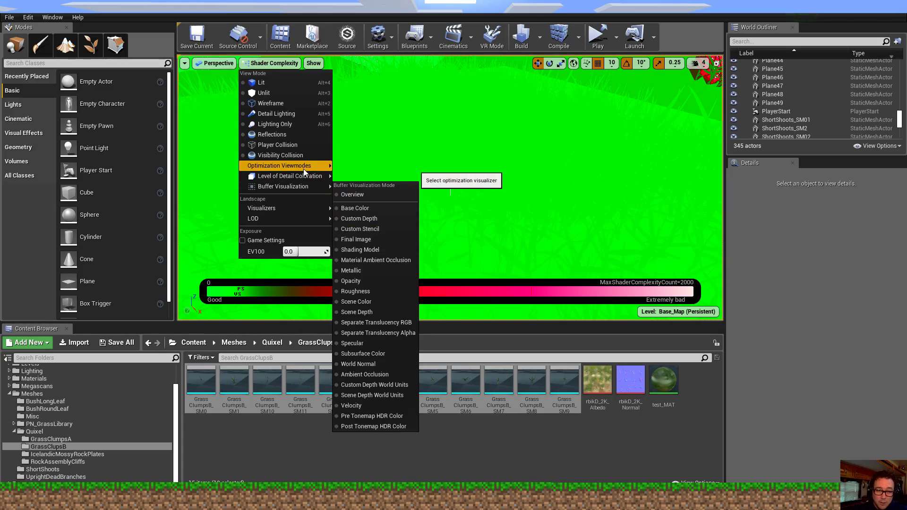
mouse_move(303, 168)
left_click(371, 226)
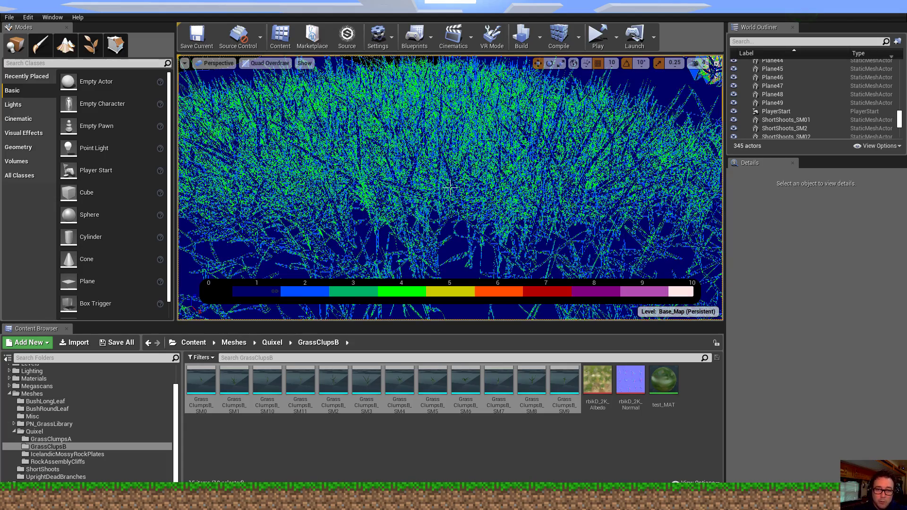
right_click_drag(450, 187, 577, 149)
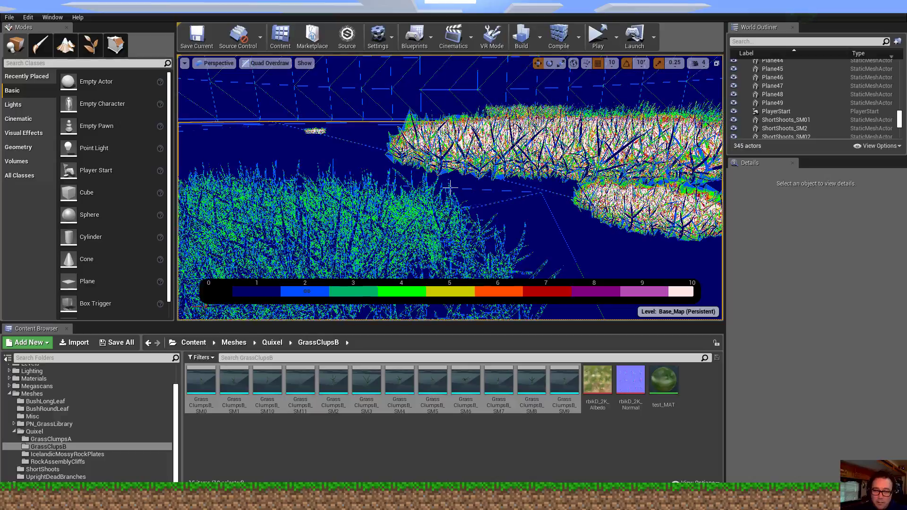
right_click_drag(450, 188, 328, 227)
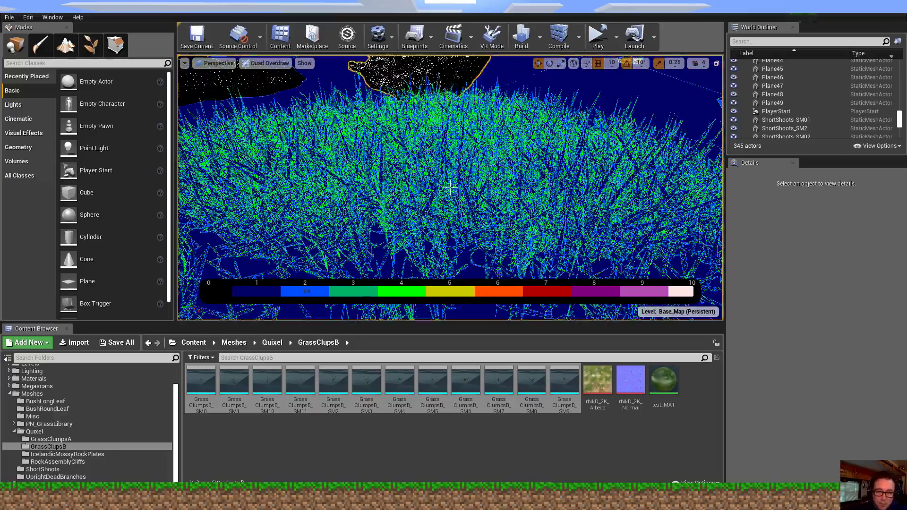
key("s")
right_click_drag(293, 90, 293, 92)
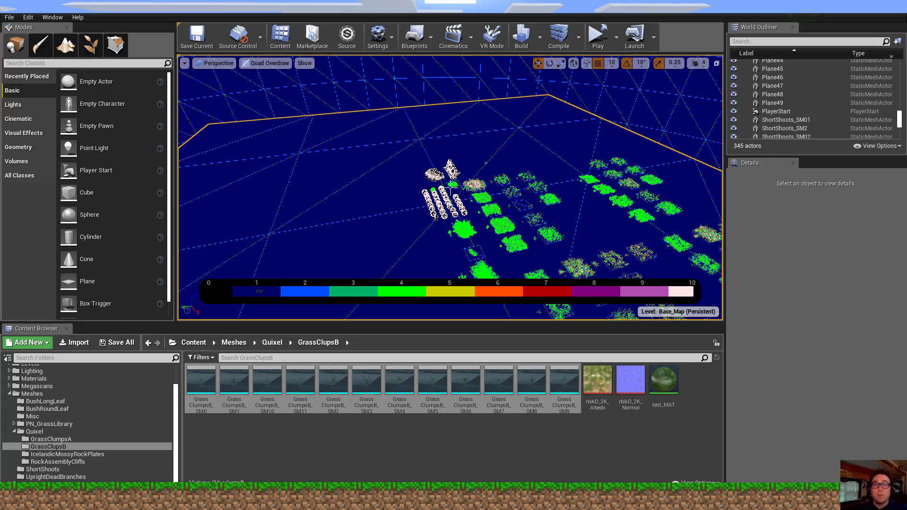
scroll(450, 188, "up", 8)
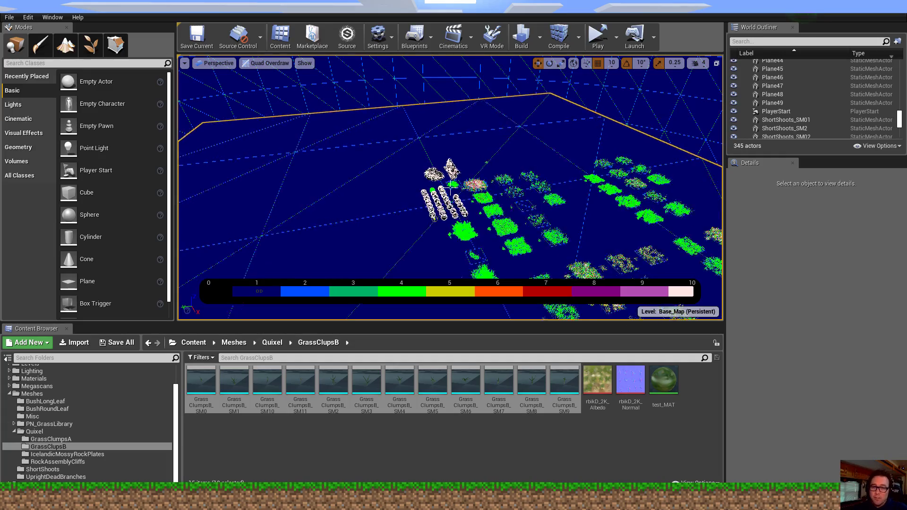
scroll(450, 188, "up", 10)
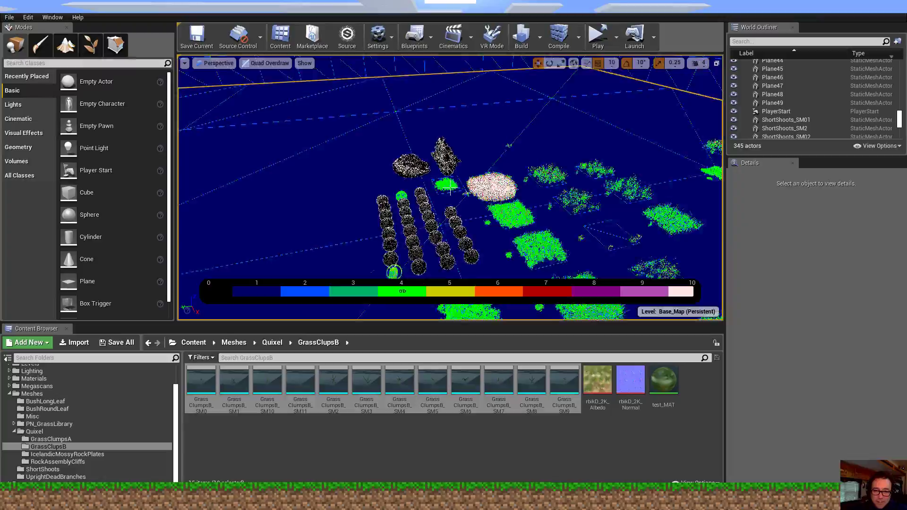
scroll(450, 188, "up", 10)
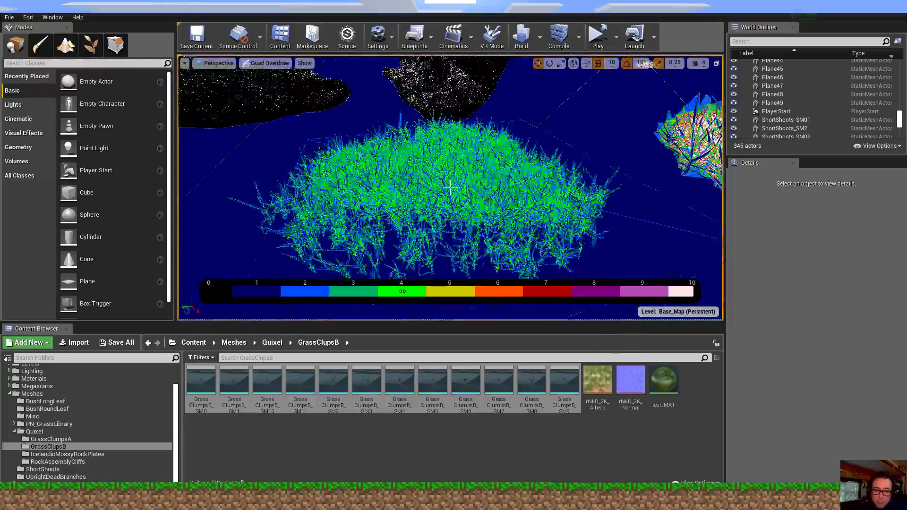
scroll(450, 188, "down", 10)
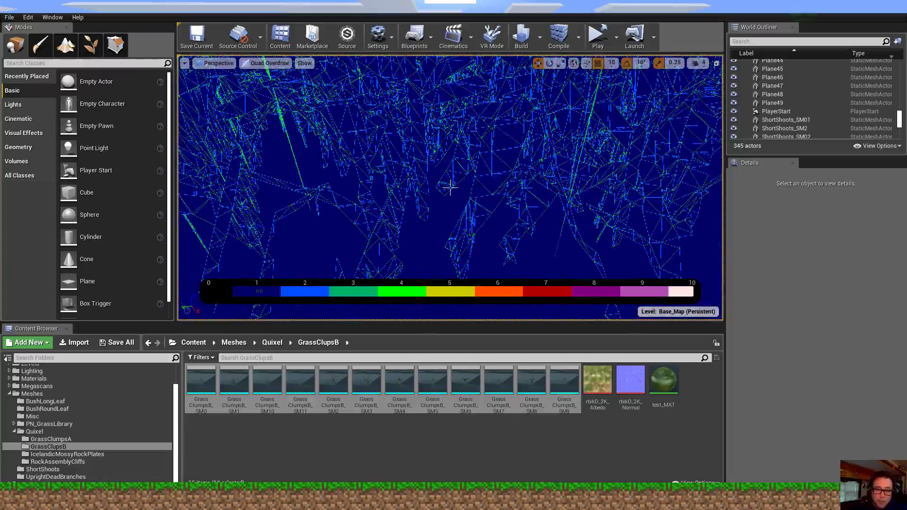
right_click_drag(450, 188, 450, 188)
- Return the viewport to Lit mode and look over the painted grass patch and its surroundings
left_click(267, 62)
left_click(265, 83)
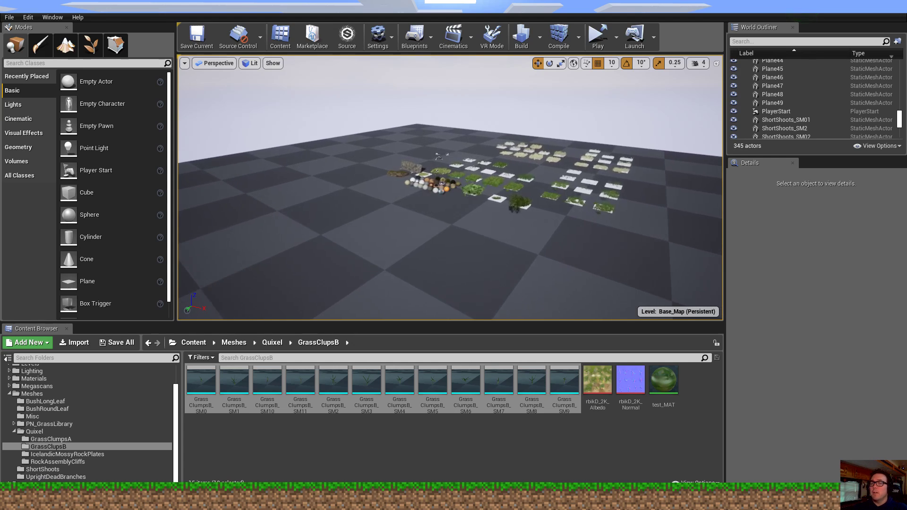
right_click_drag(450, 188, 450, 188)
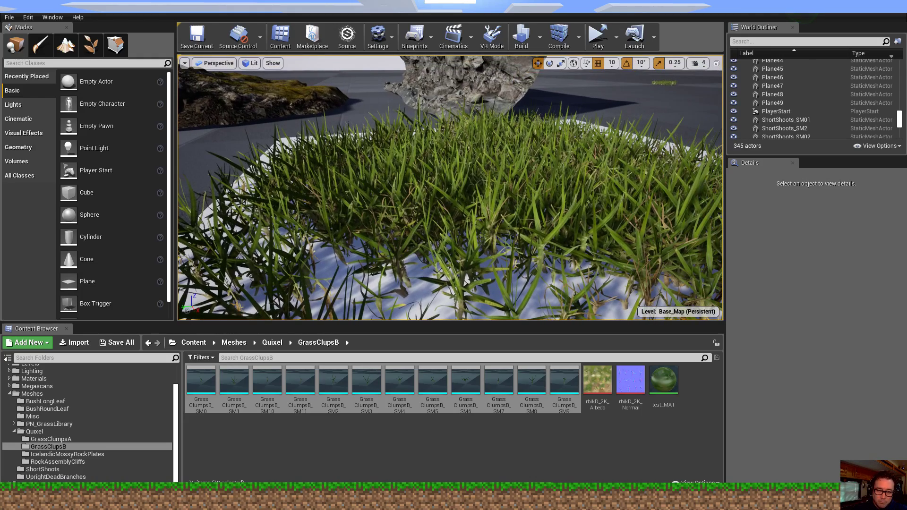
right_click_drag(520, 155, 520, 155)
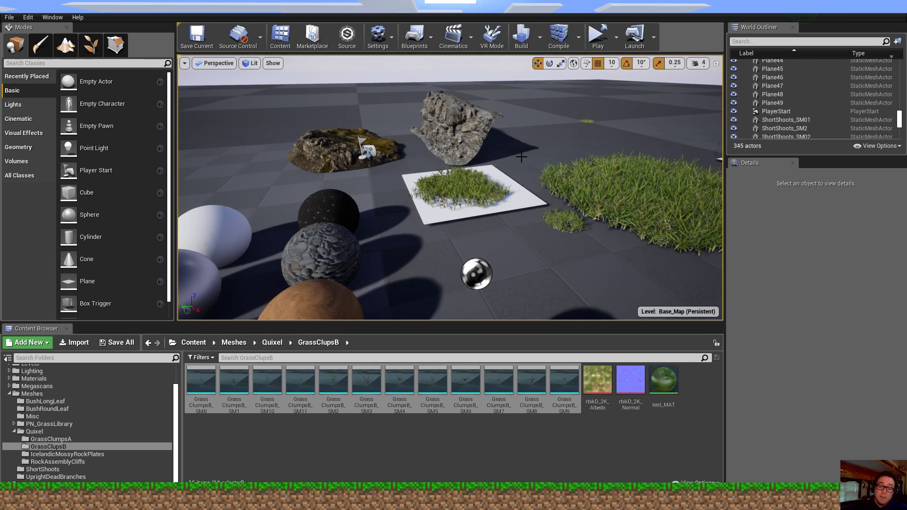
- In File Explorer, go to the plant's Textures\Billboard folder, view Billboard_4K_Opacity.jpg and return to the Unreal level
key("alt+Tab")
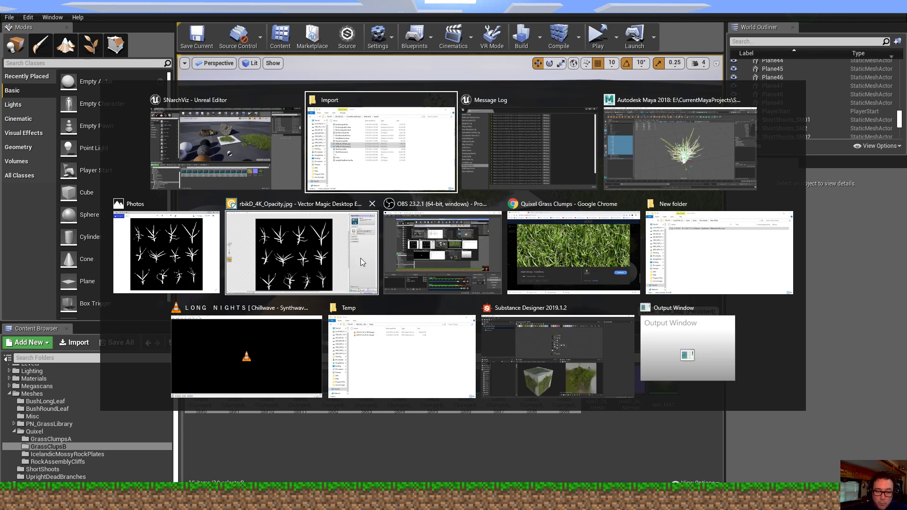
left_click(409, 170)
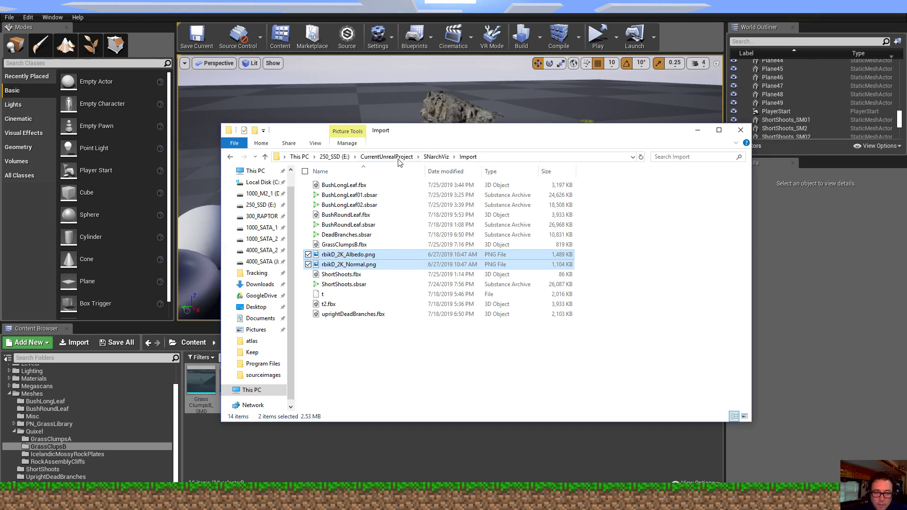
left_click(230, 160)
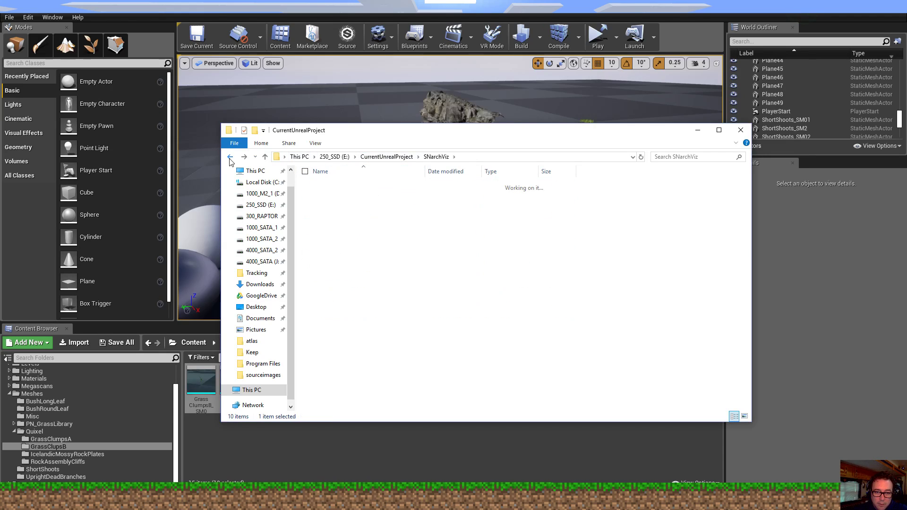
left_click(230, 160)
left_click(230, 160)
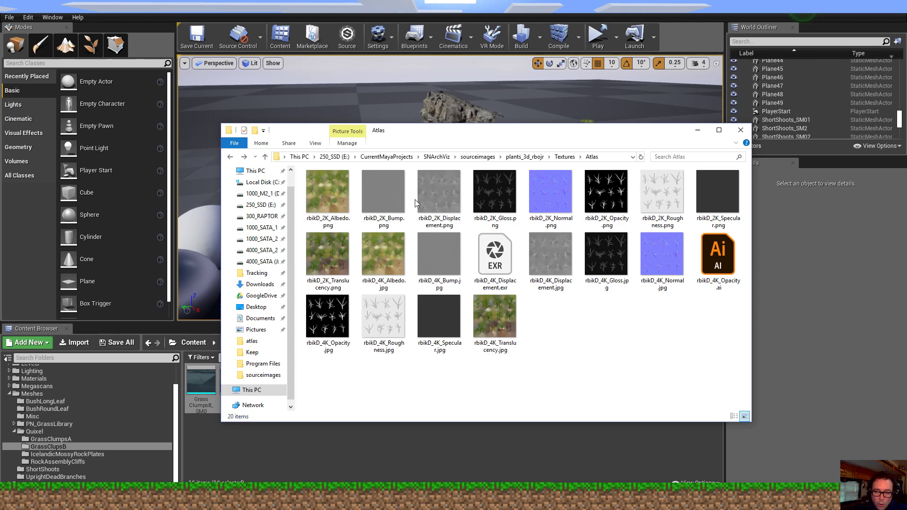
left_click(563, 158)
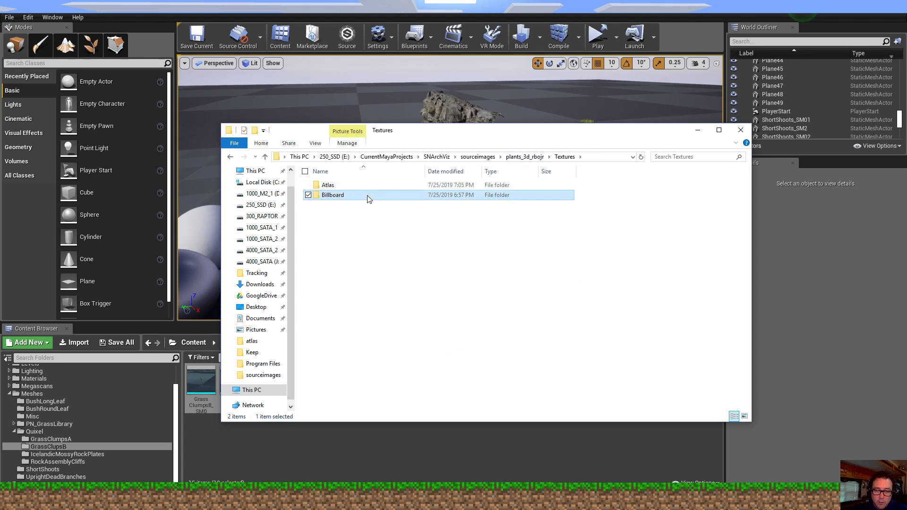
double_click(366, 199)
left_click(566, 213)
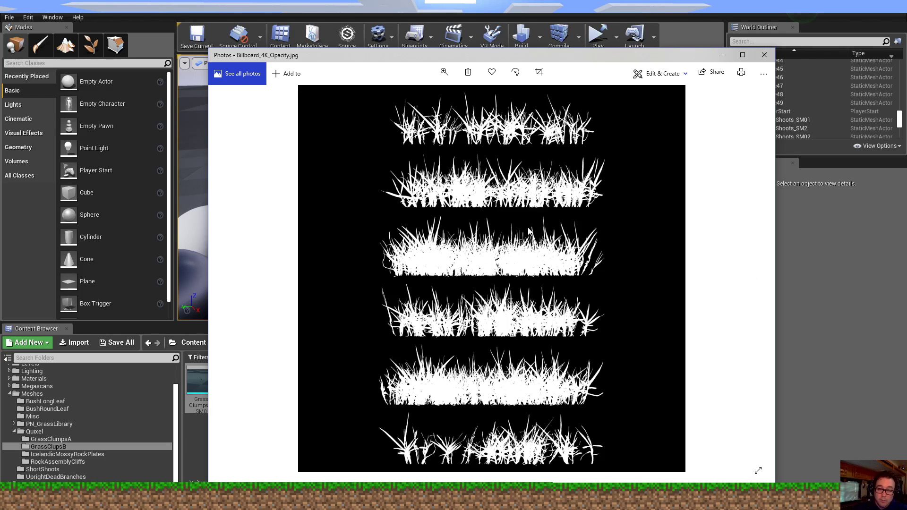
left_click(687, 34)
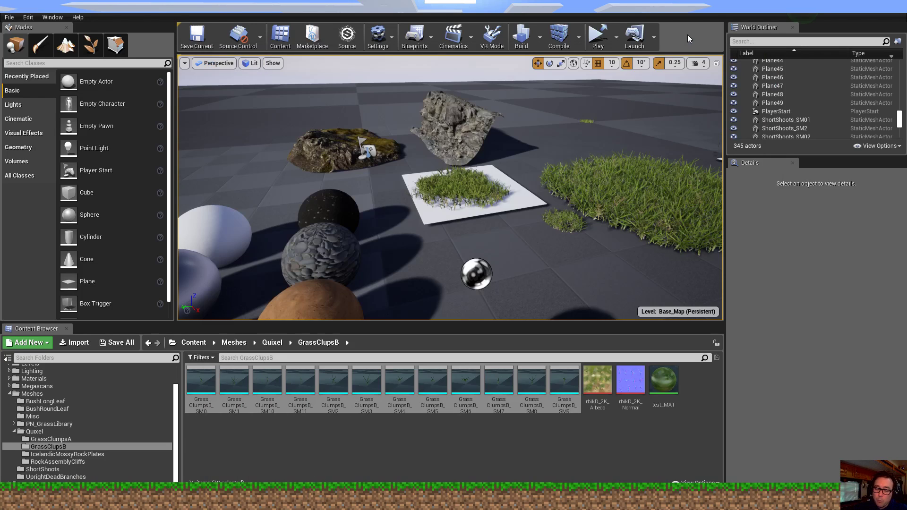
- Examine the level's foliage display planes from a distance and the painted GrassClumpsB patch up close
key("s")
mouse_move(583, 118)
right_mouse_down()
mouse_move(597, 118)
mouse_move(590, 110)
right_mouse_up()
key("s")
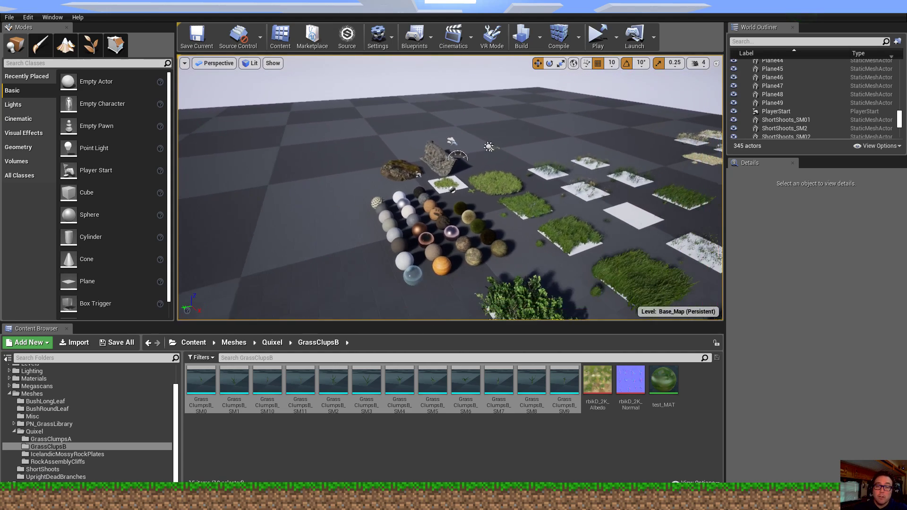
key("w")
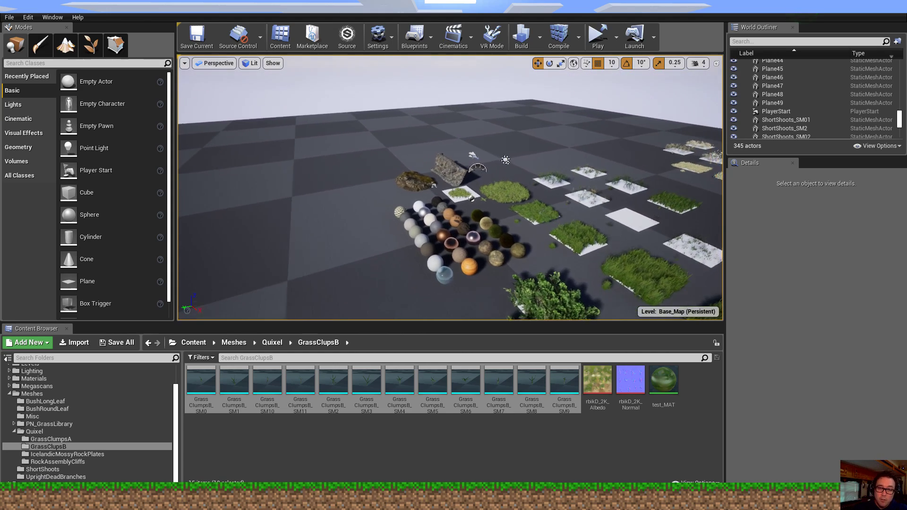
key("s")
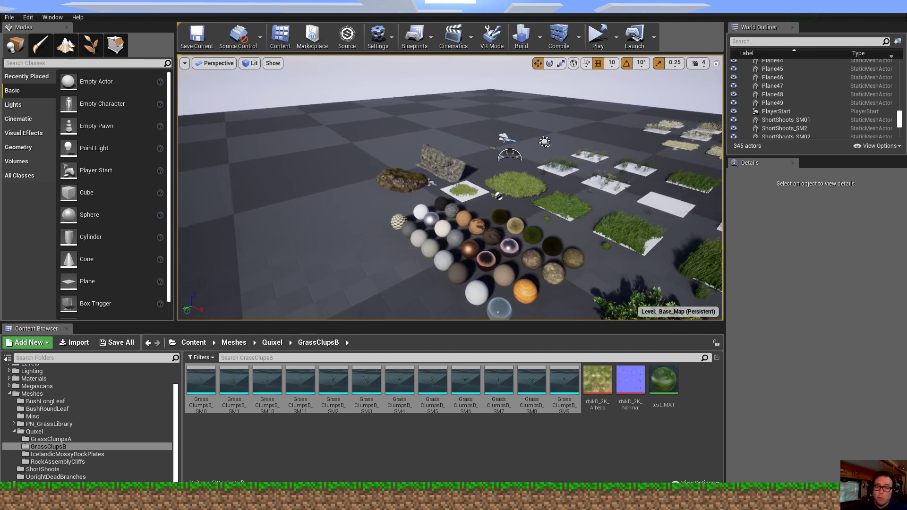
key("w")
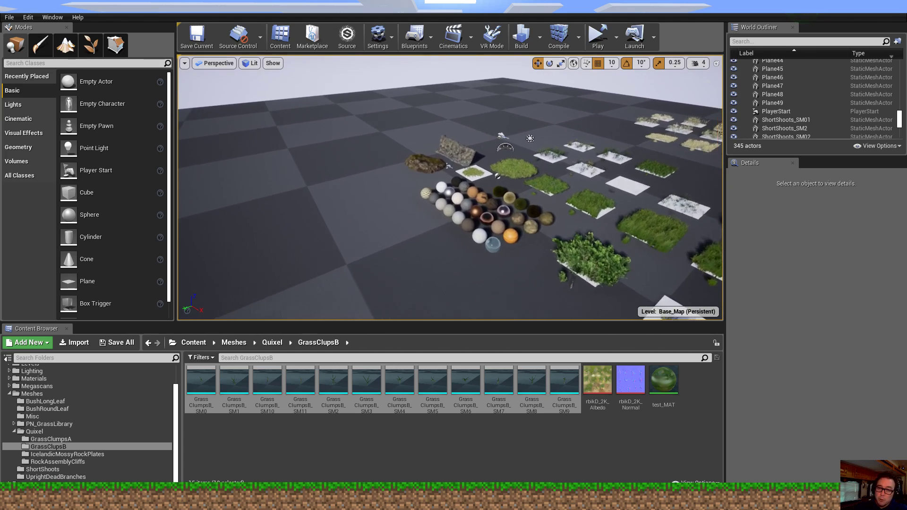
key("w")
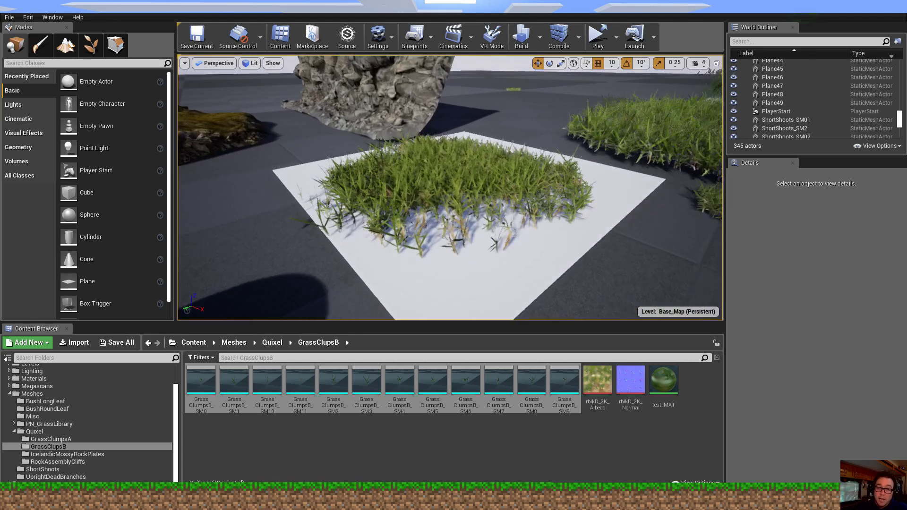
- Look again at the Billboard_4K_Opacity.jpg grass strips in Photos and return to the Unreal level
key("alt+Tab")
left_click(331, 153)
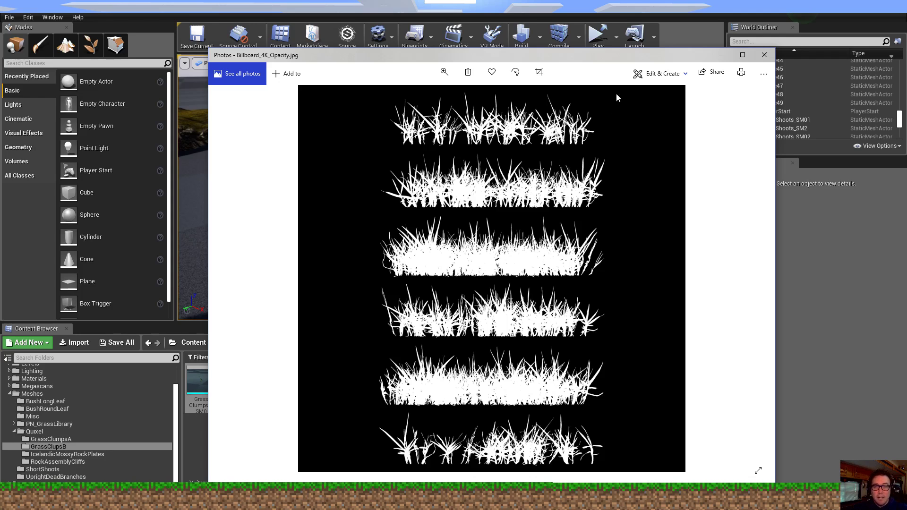
left_click(703, 36)
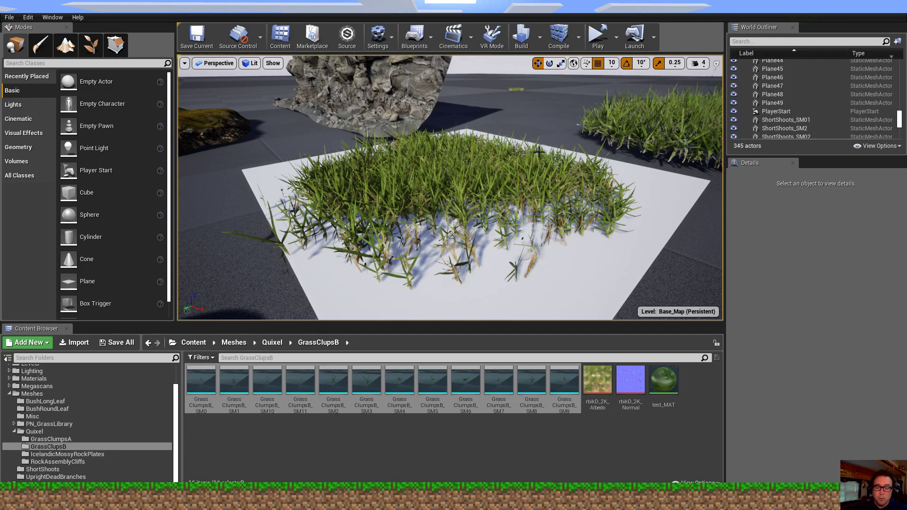
- Show the viewport in Shader Complexity mode again and compare the white plane's grass patch with the neighbouring foliage and rocks
right_click_drag(363, 110, 362, 102)
left_click(253, 62)
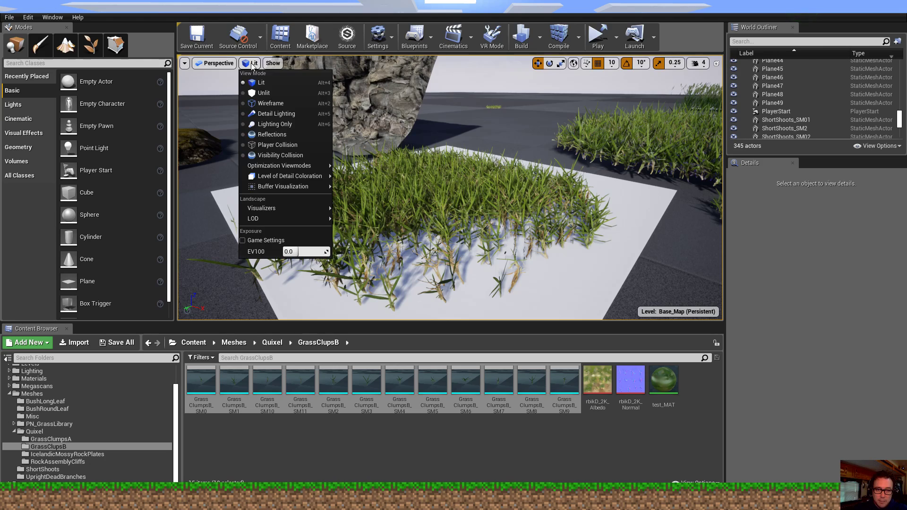
mouse_move(290, 166)
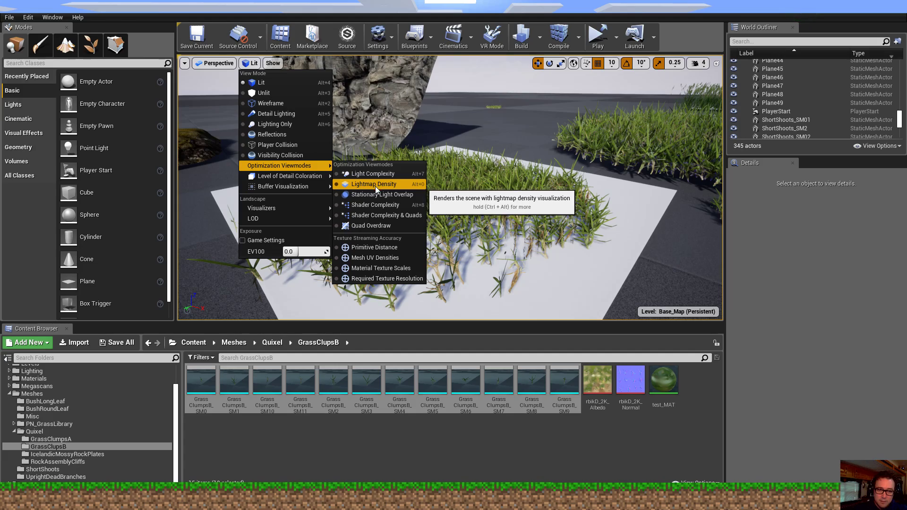
left_click(375, 204)
right_click_drag(451, 187, 450, 187)
key("w")
key("s")
key("s")
key("s")
right_click_drag(536, 195, 535, 196)
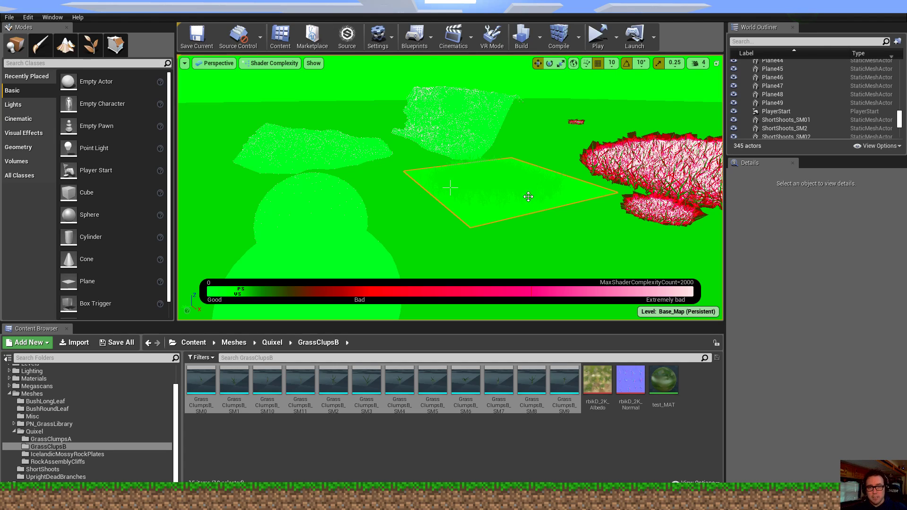
right_click_drag(400, 125, 441, 149)
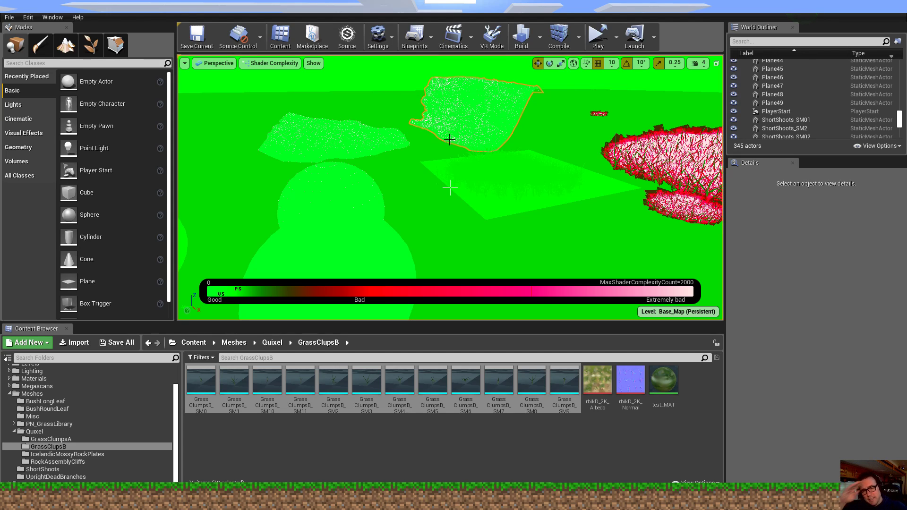
key("alt+Tab")
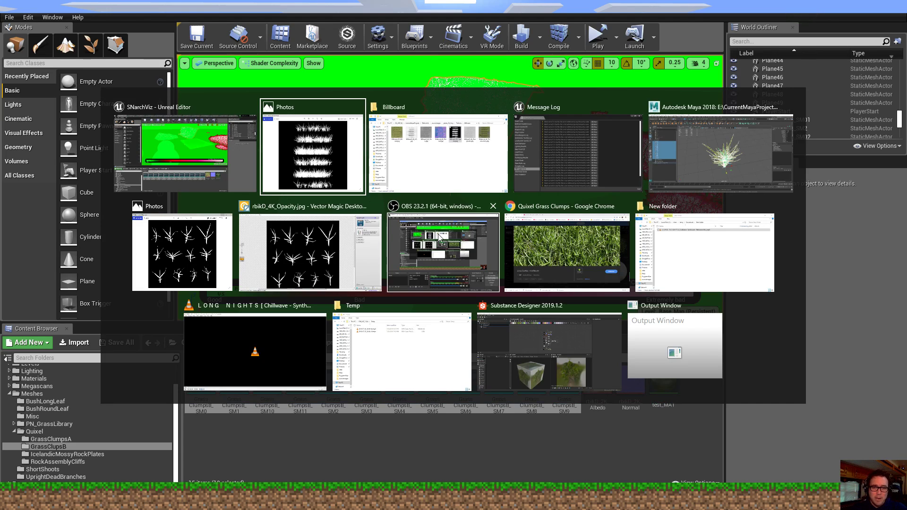
key("Escape")
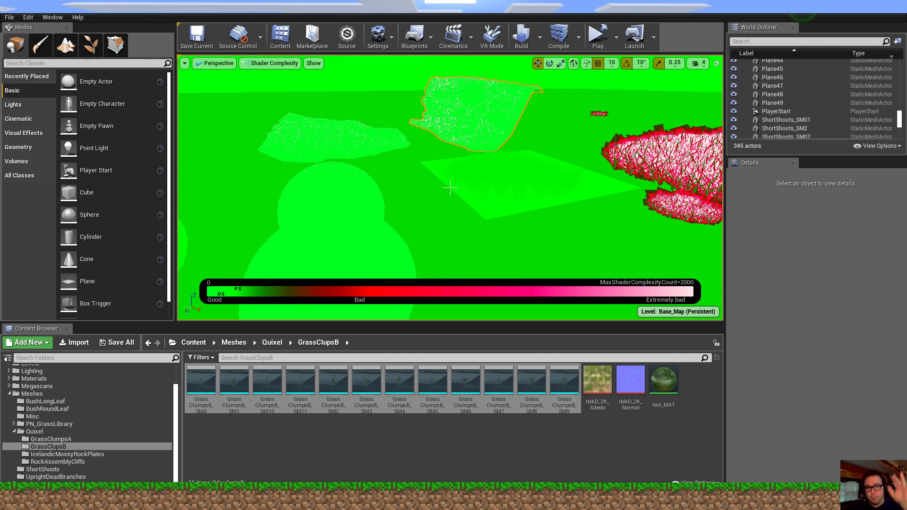